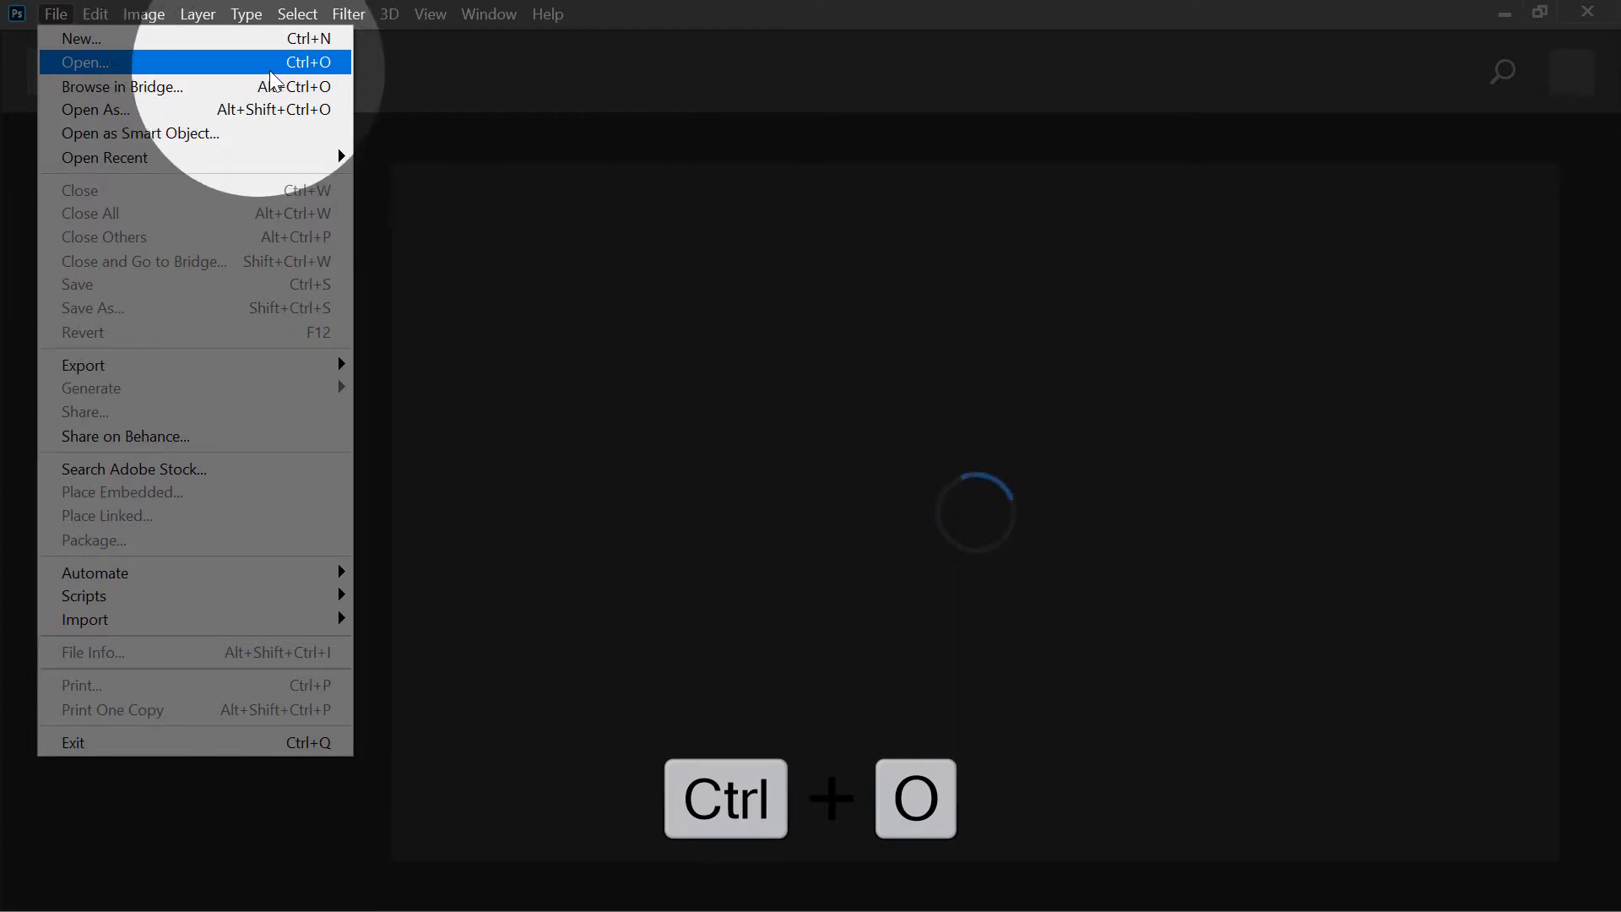
- Open the two rows of photos from _MG_3608 to _MG_3626 together from the 1.8 folder on drive E
click(156, 66)
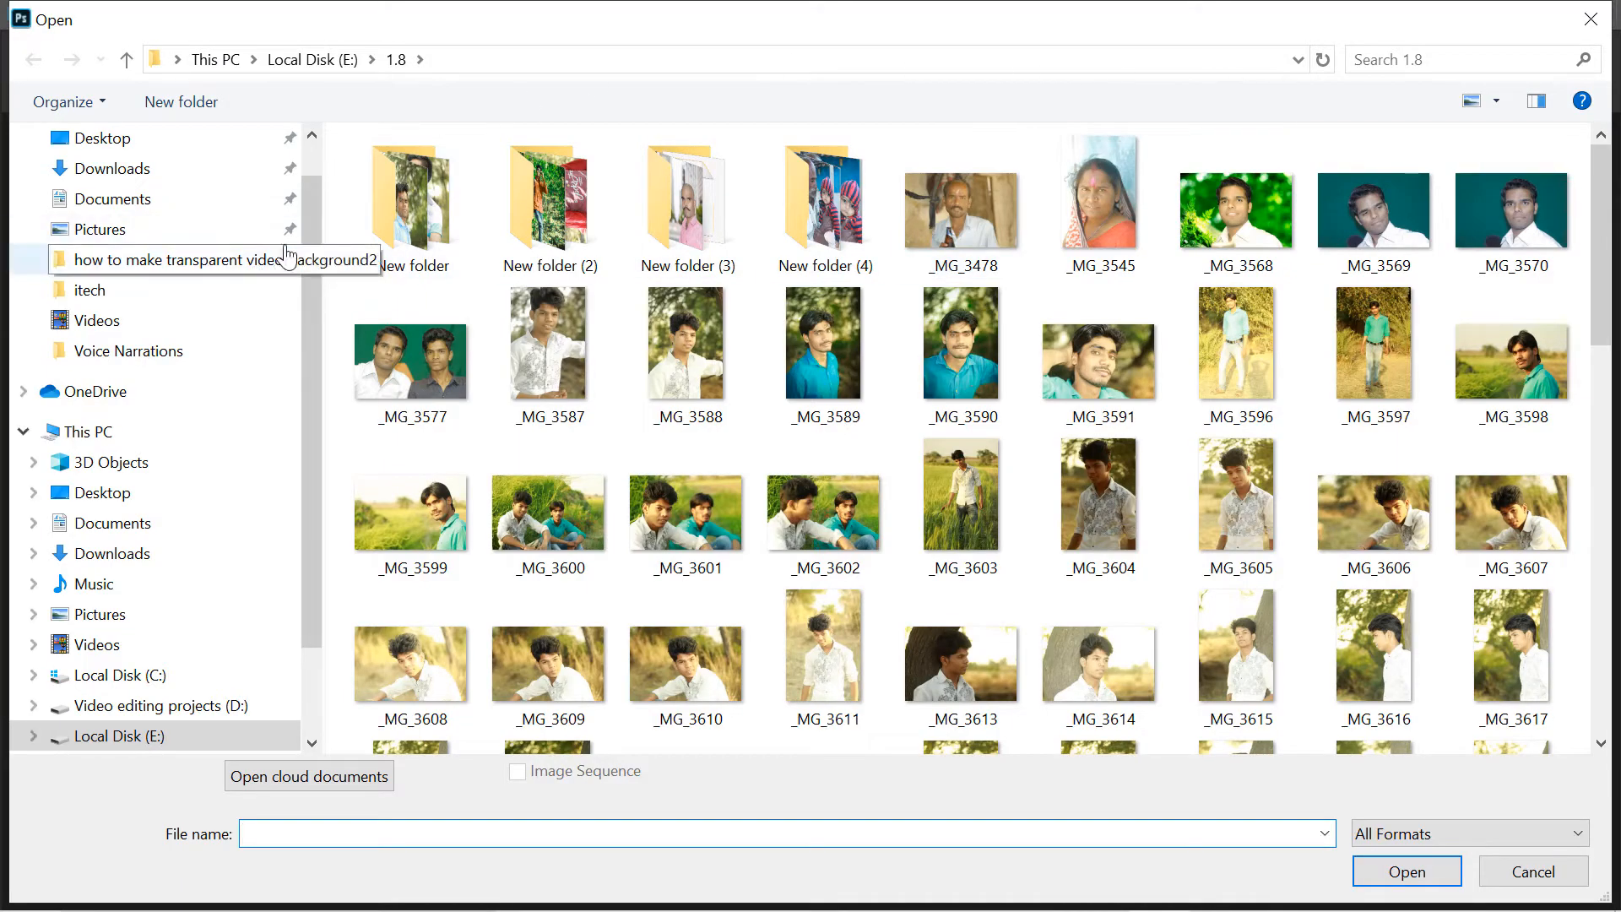
drag(312, 218, 302, 338)
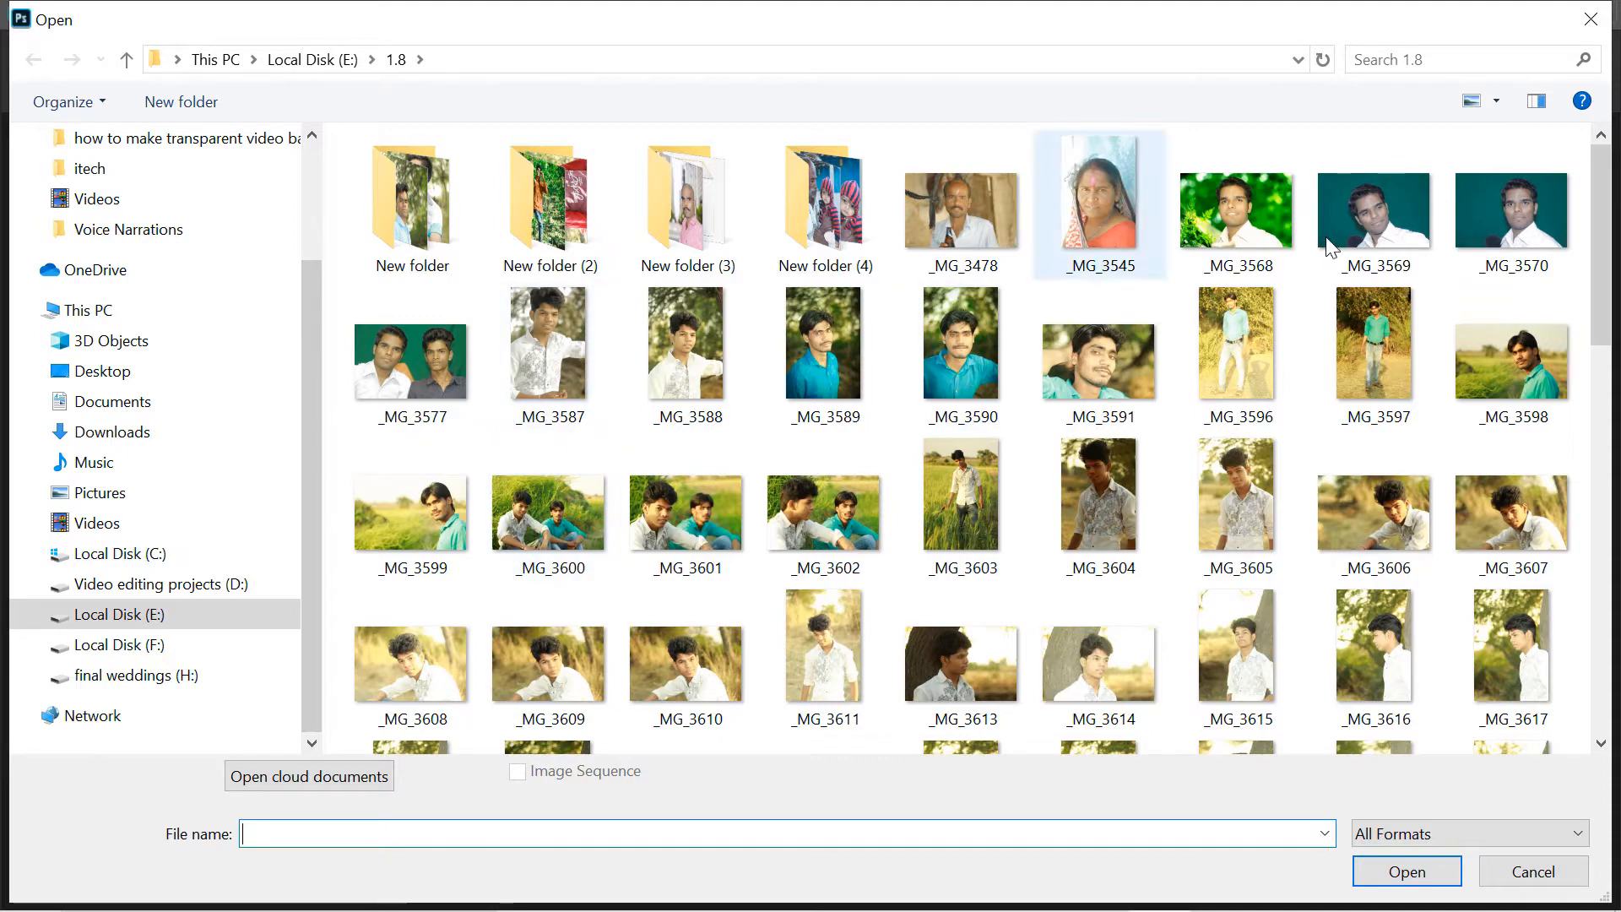
key(alt+Up)
double_click(428, 195)
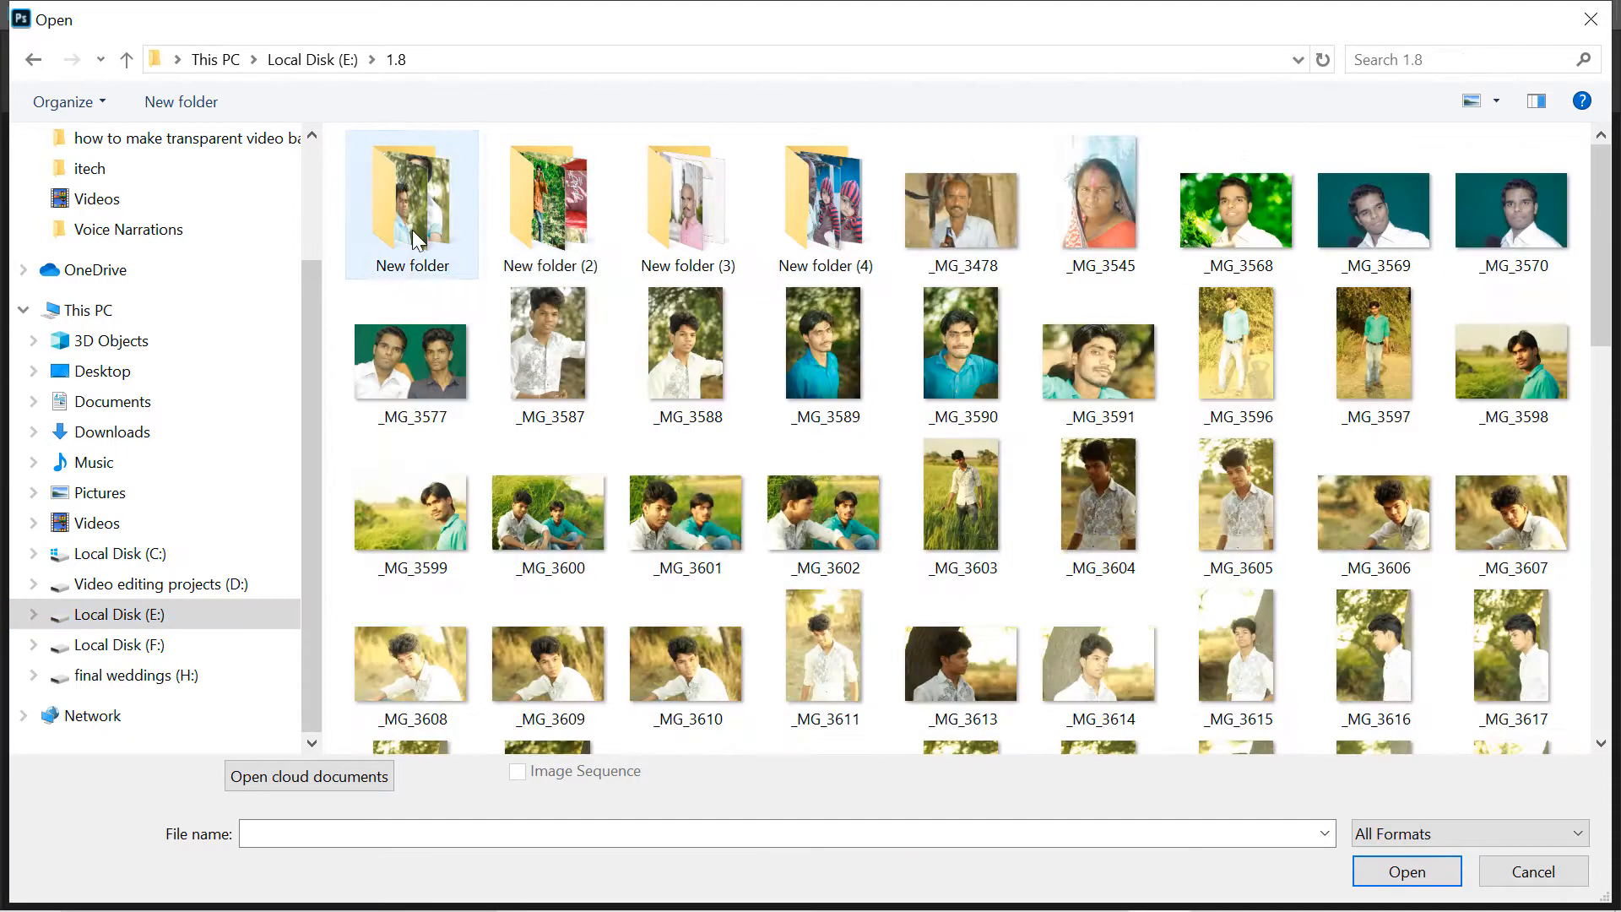
drag(1600, 202, 1586, 331)
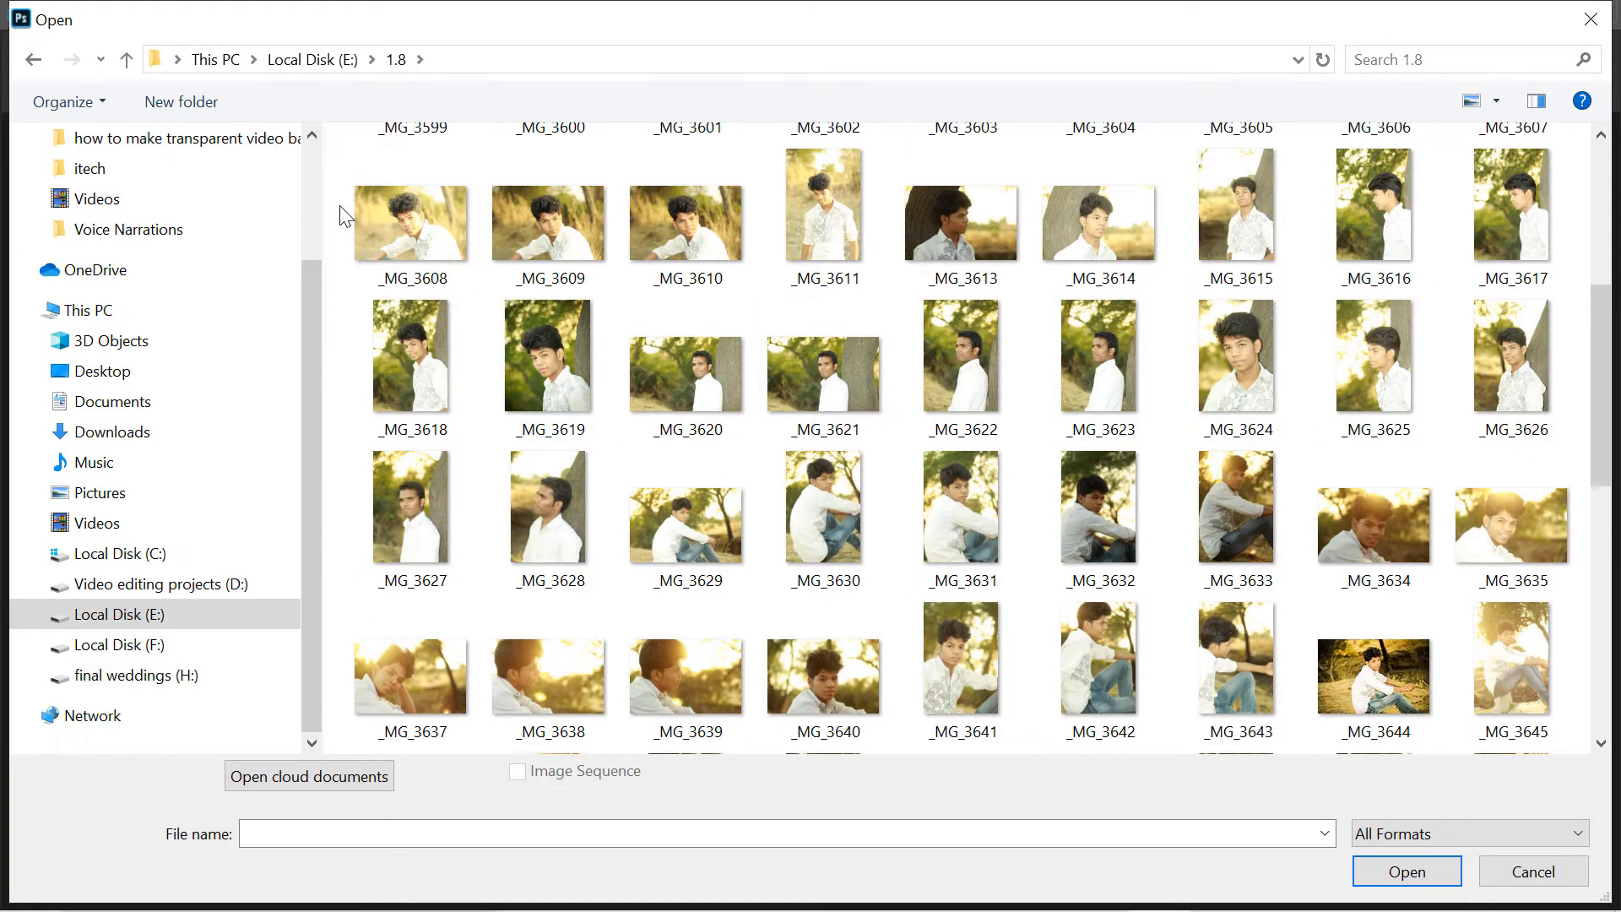
drag(345, 205, 1547, 407)
click(1406, 870)
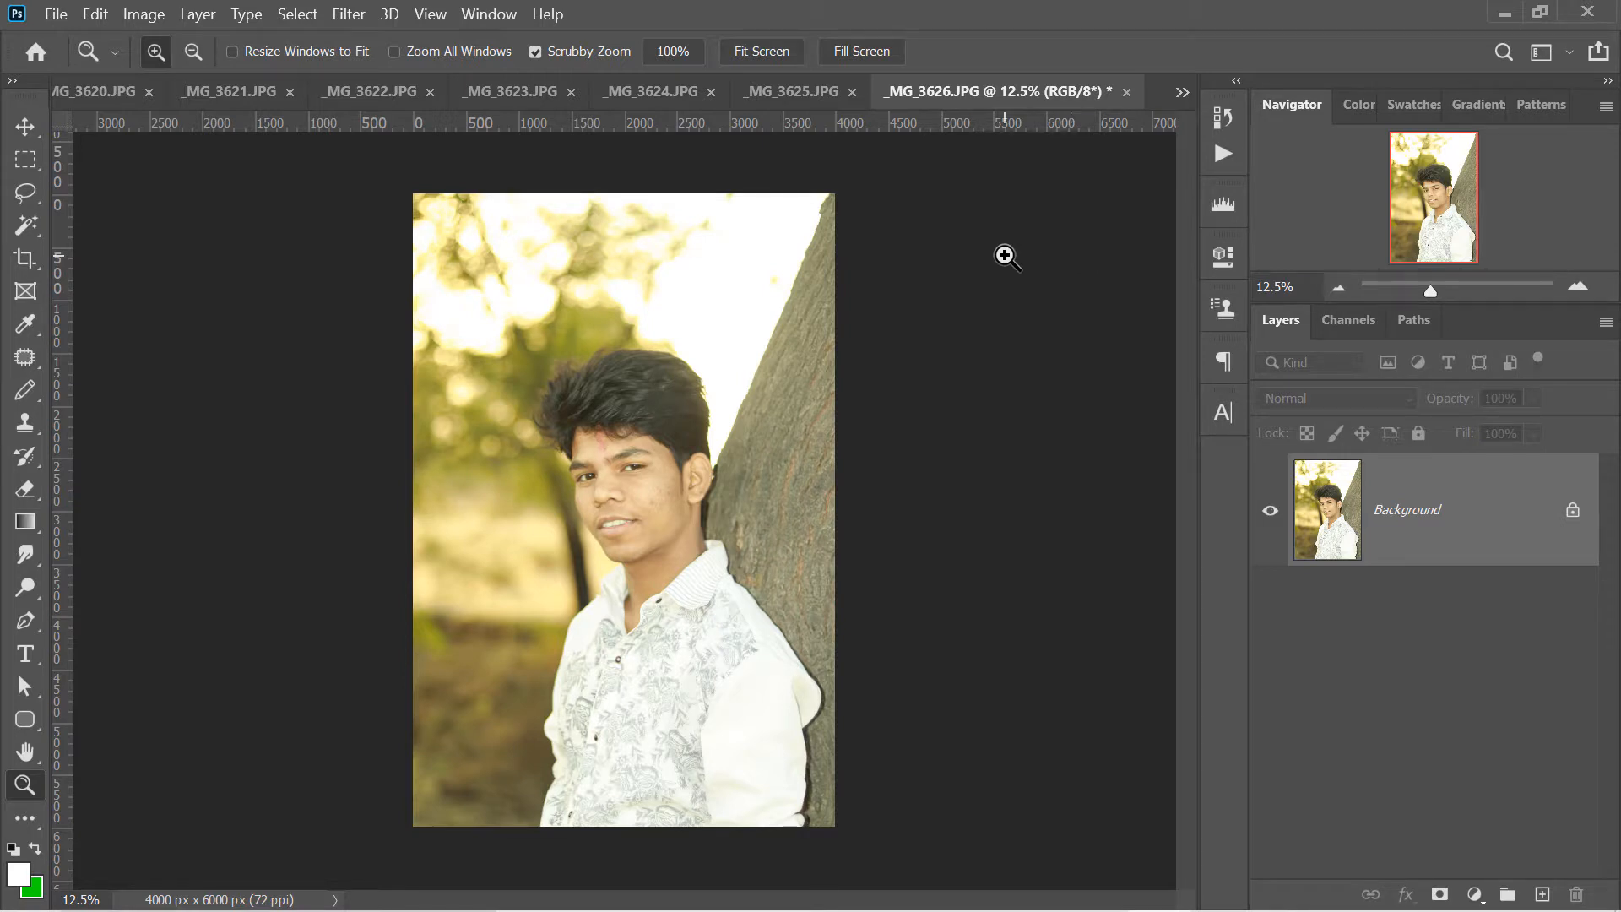
- Look through the opened photos _MG_3625, _MG_3624 and _MG_3623
click(828, 105)
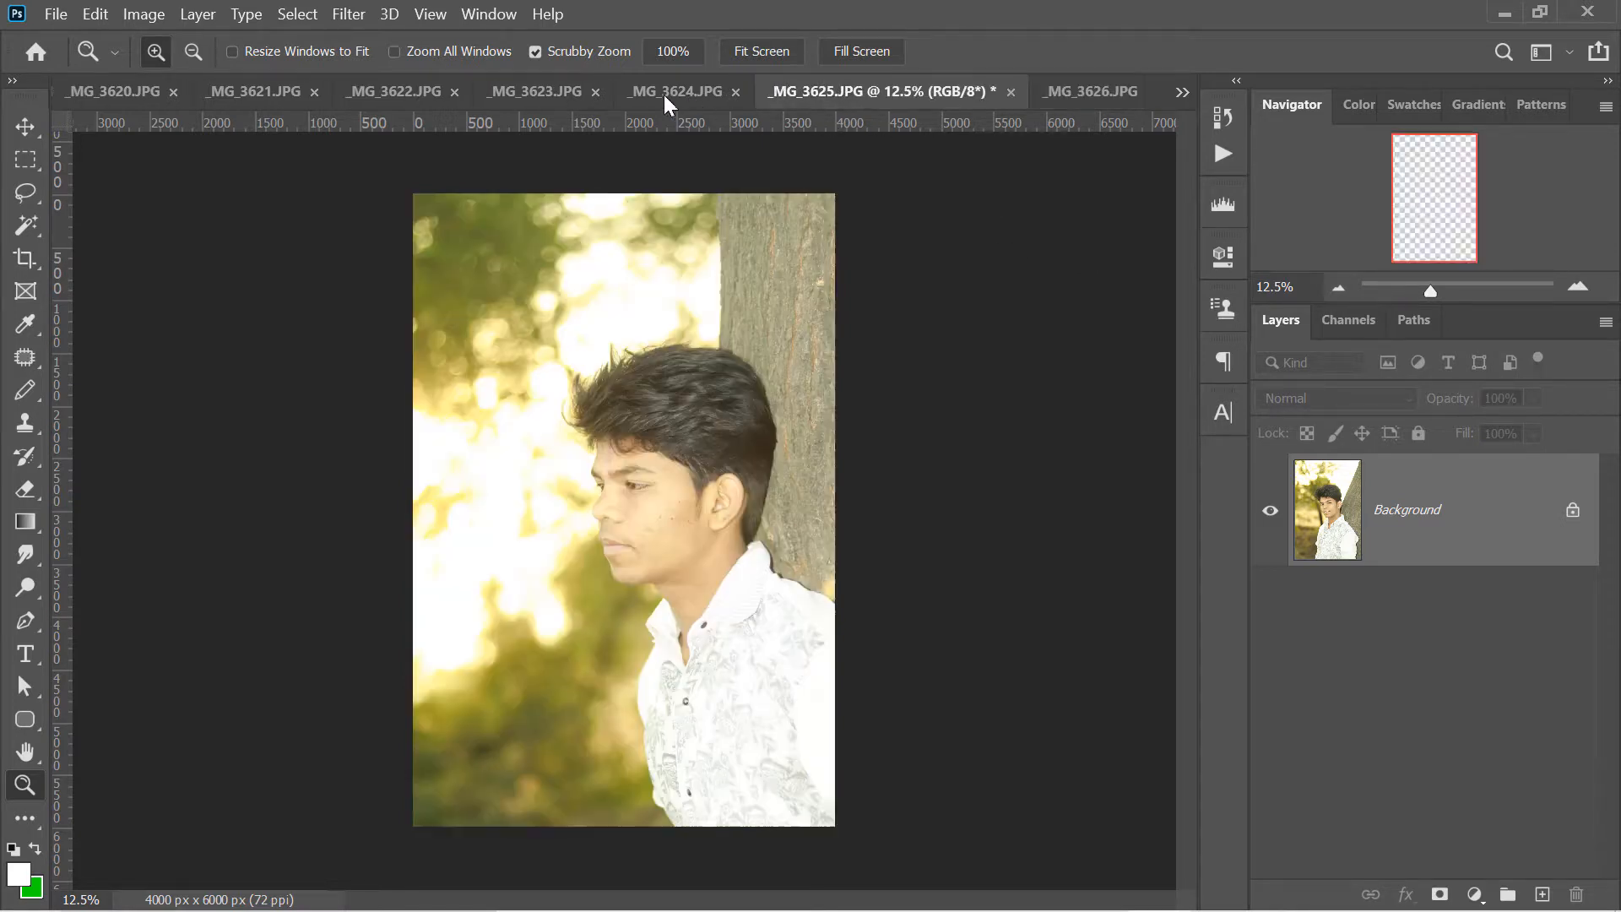
click(662, 95)
click(509, 93)
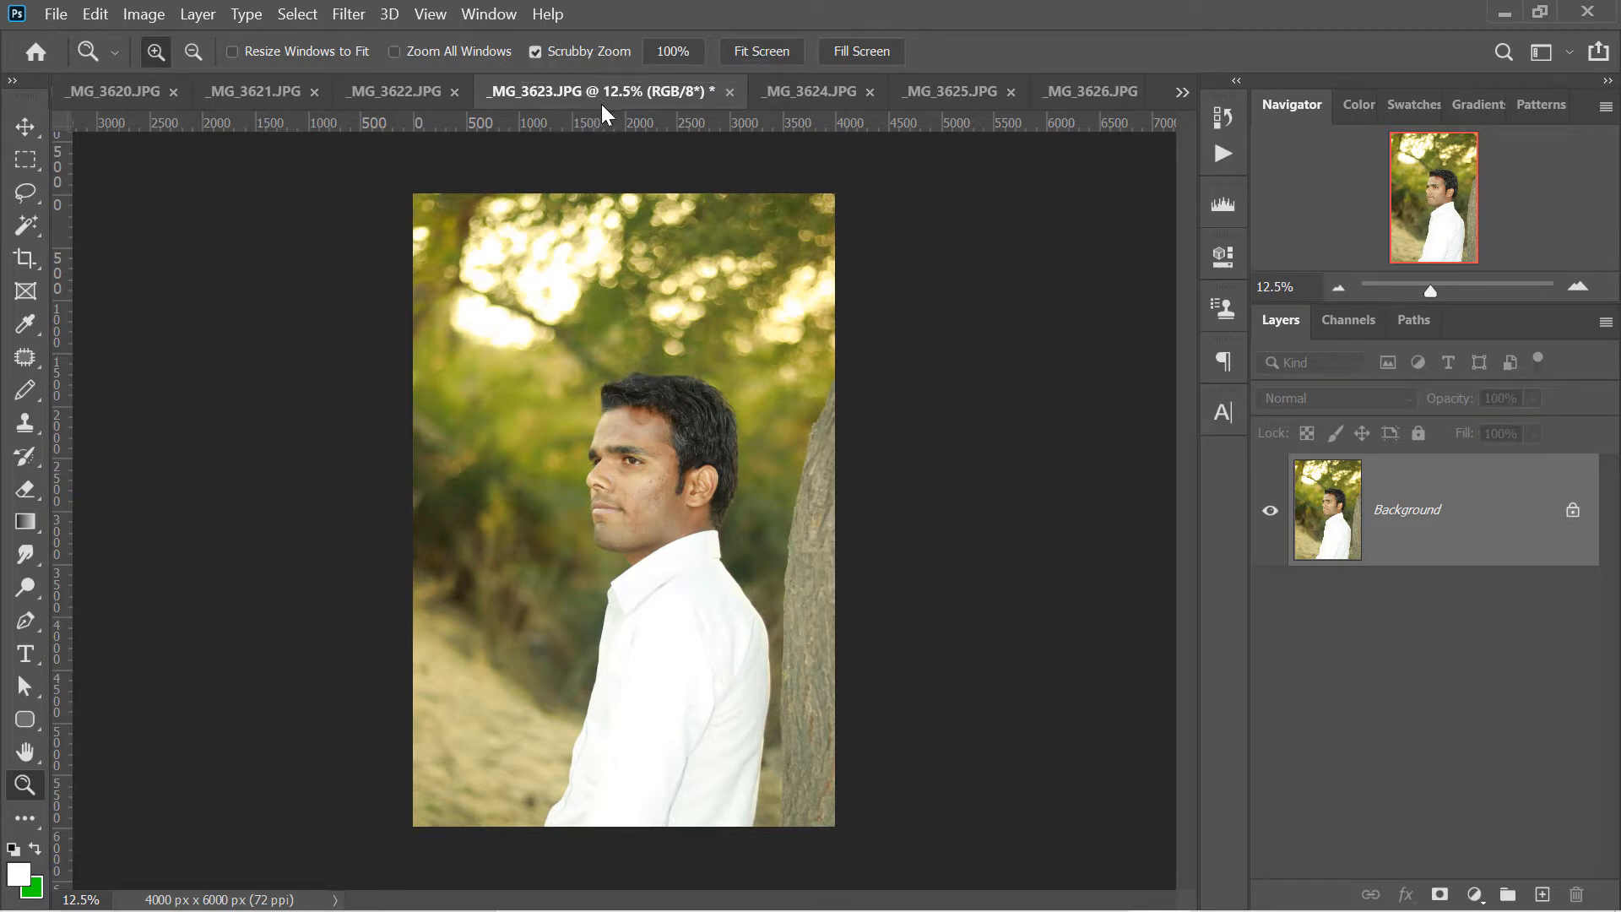
- Return to the _MG_3626 photo and close all the other open documents
click(1089, 91)
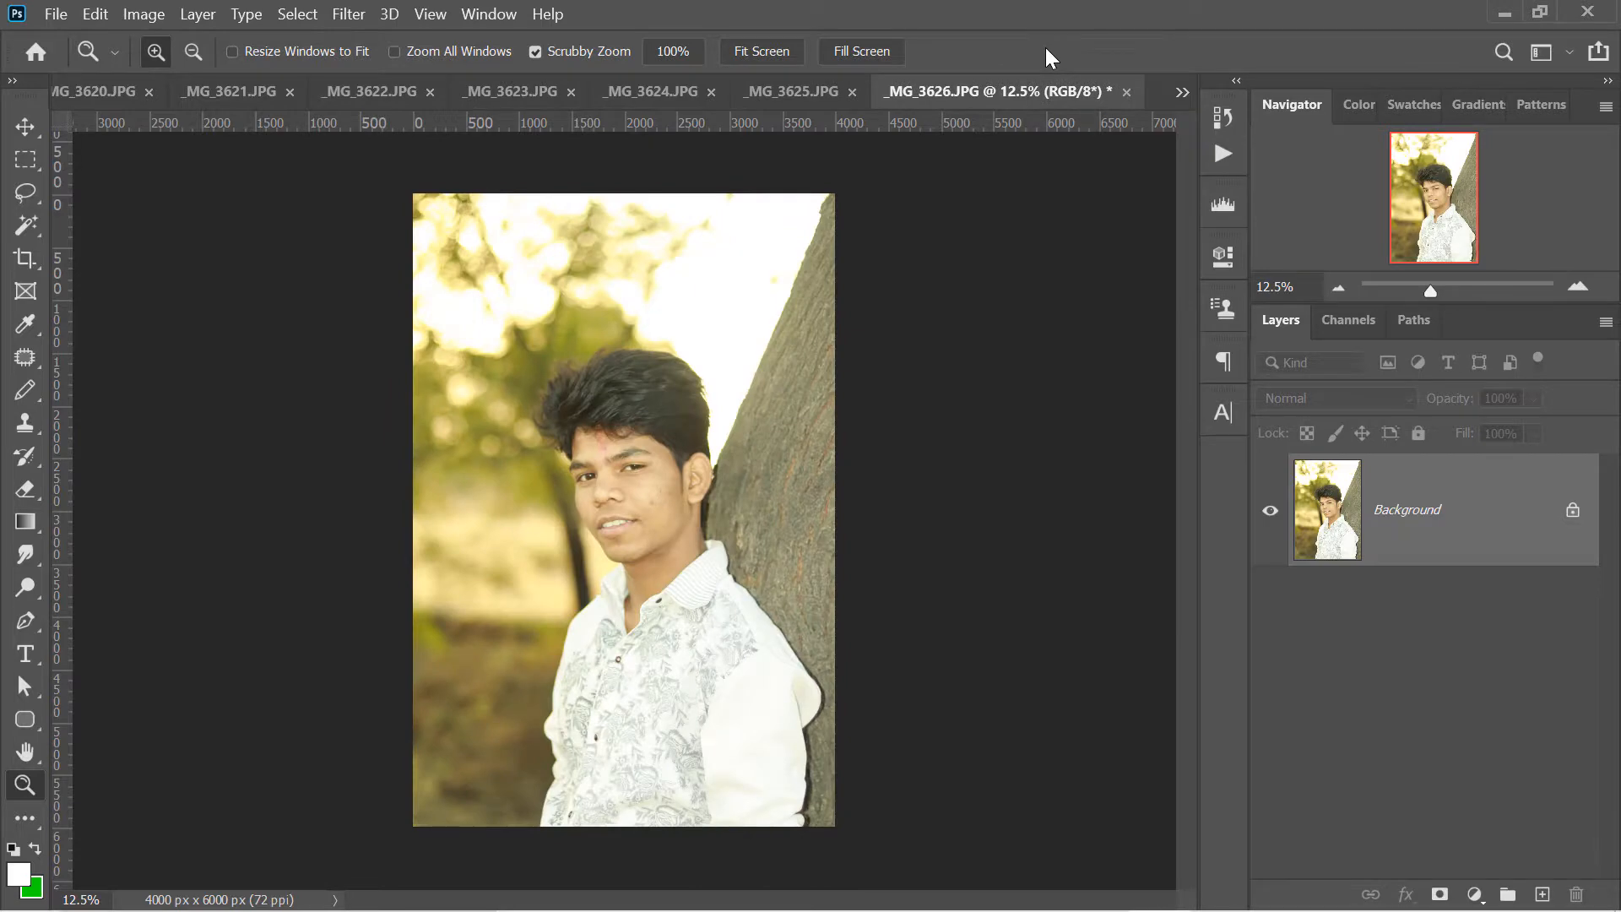
right_click(1045, 93)
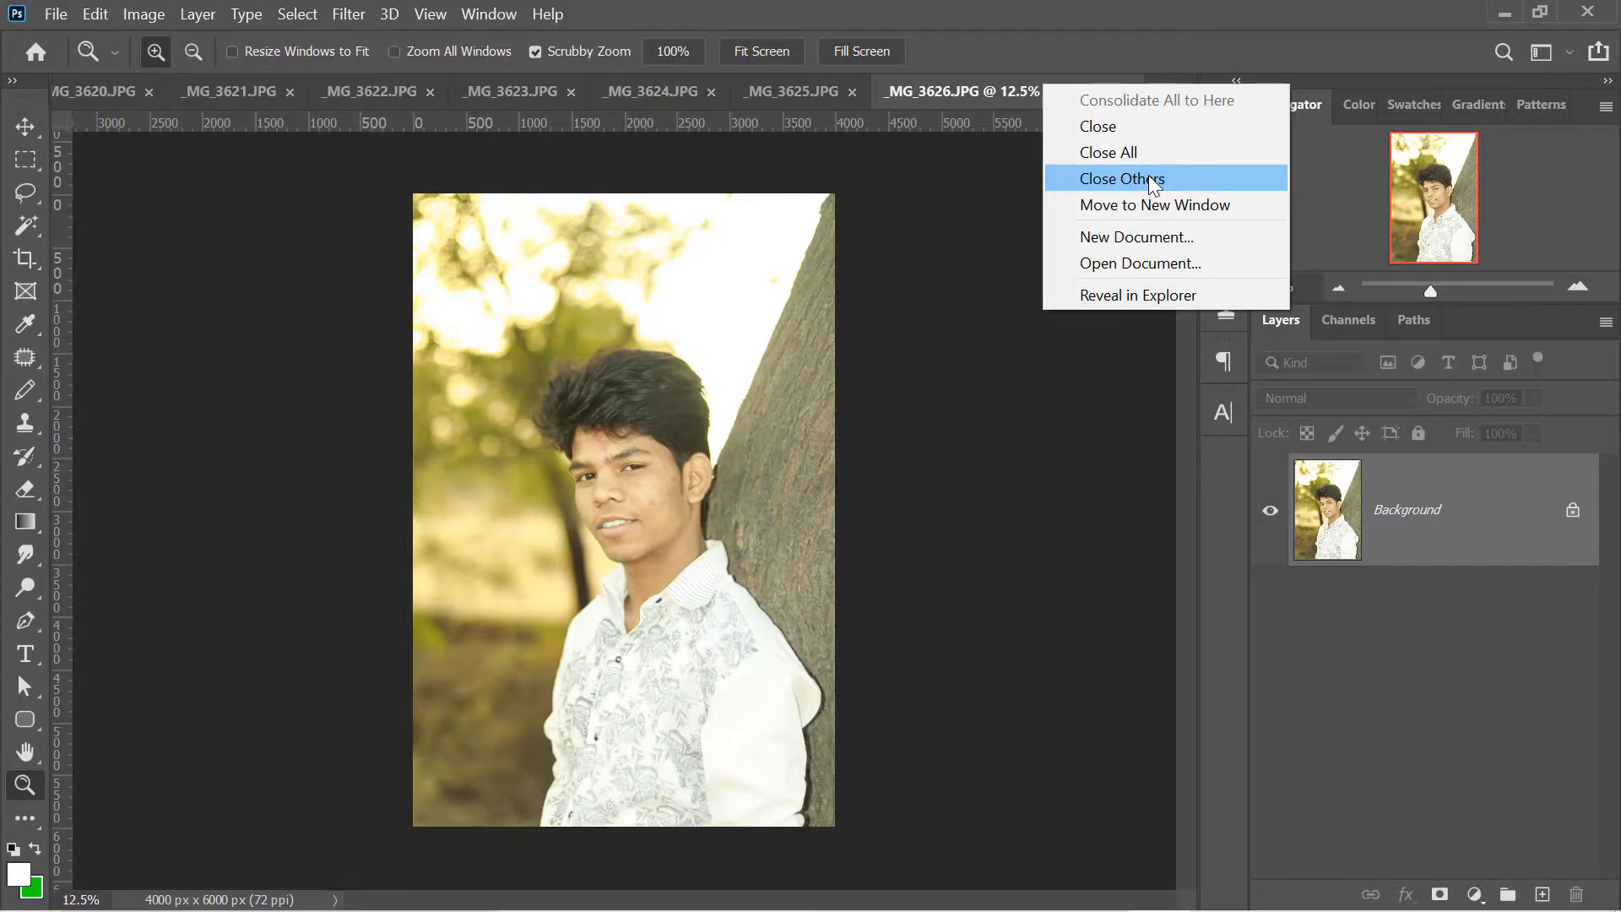
click(1150, 179)
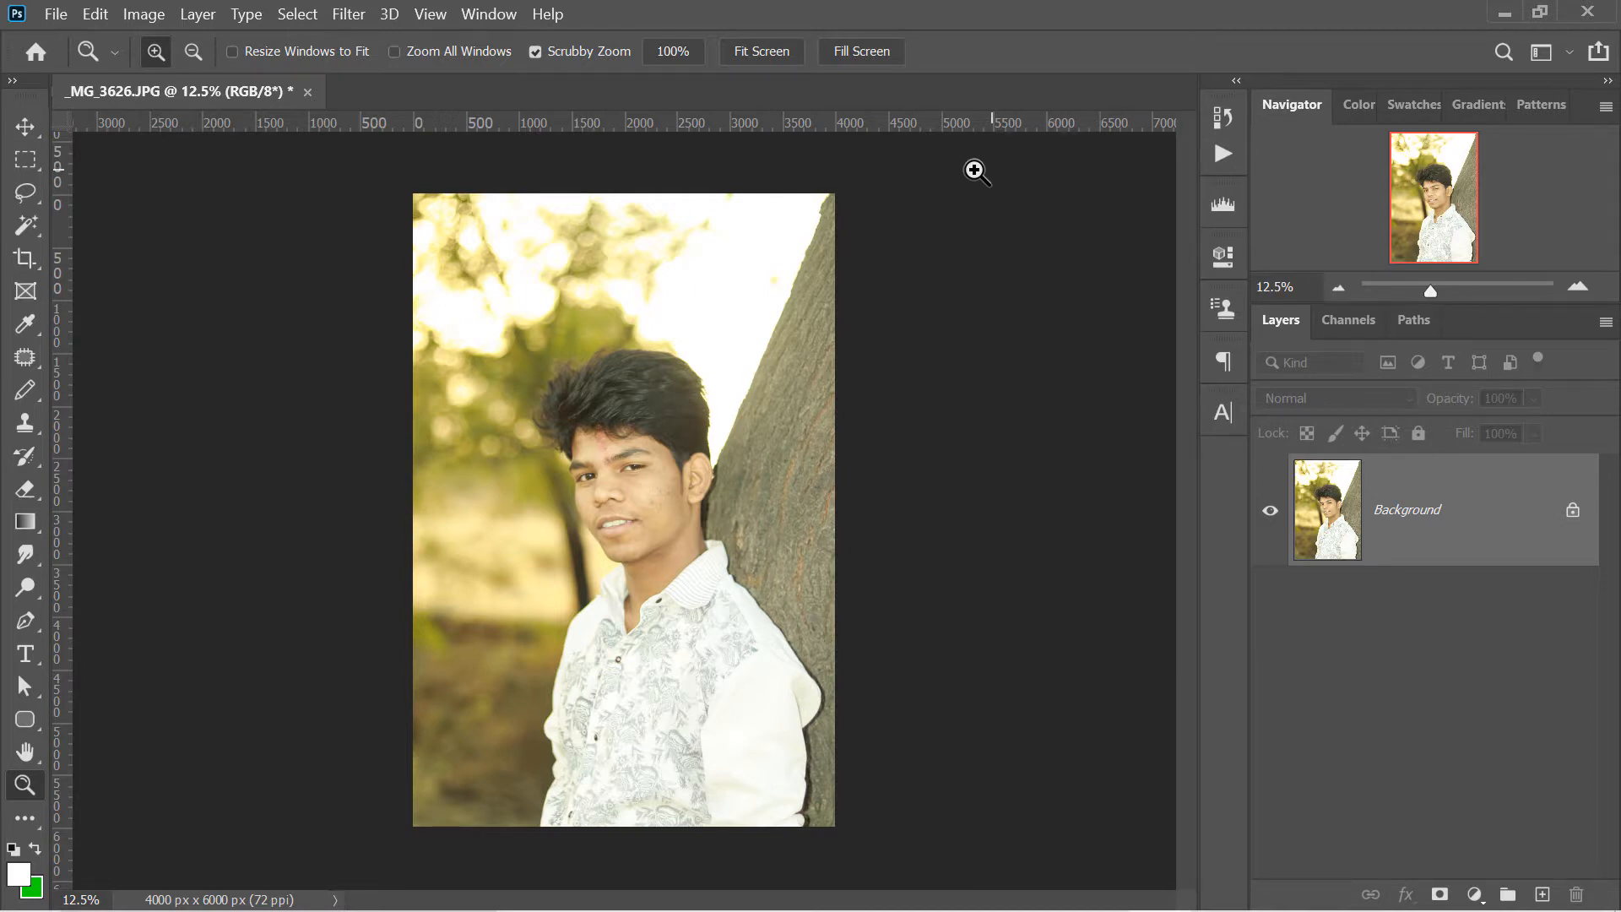
- Open the non-adjacent photos _MG_3603, _MG_3616, _MG_3634, _MG_3644 and _MG_3667 together from the 1.8 folder
key(ctrl+o)
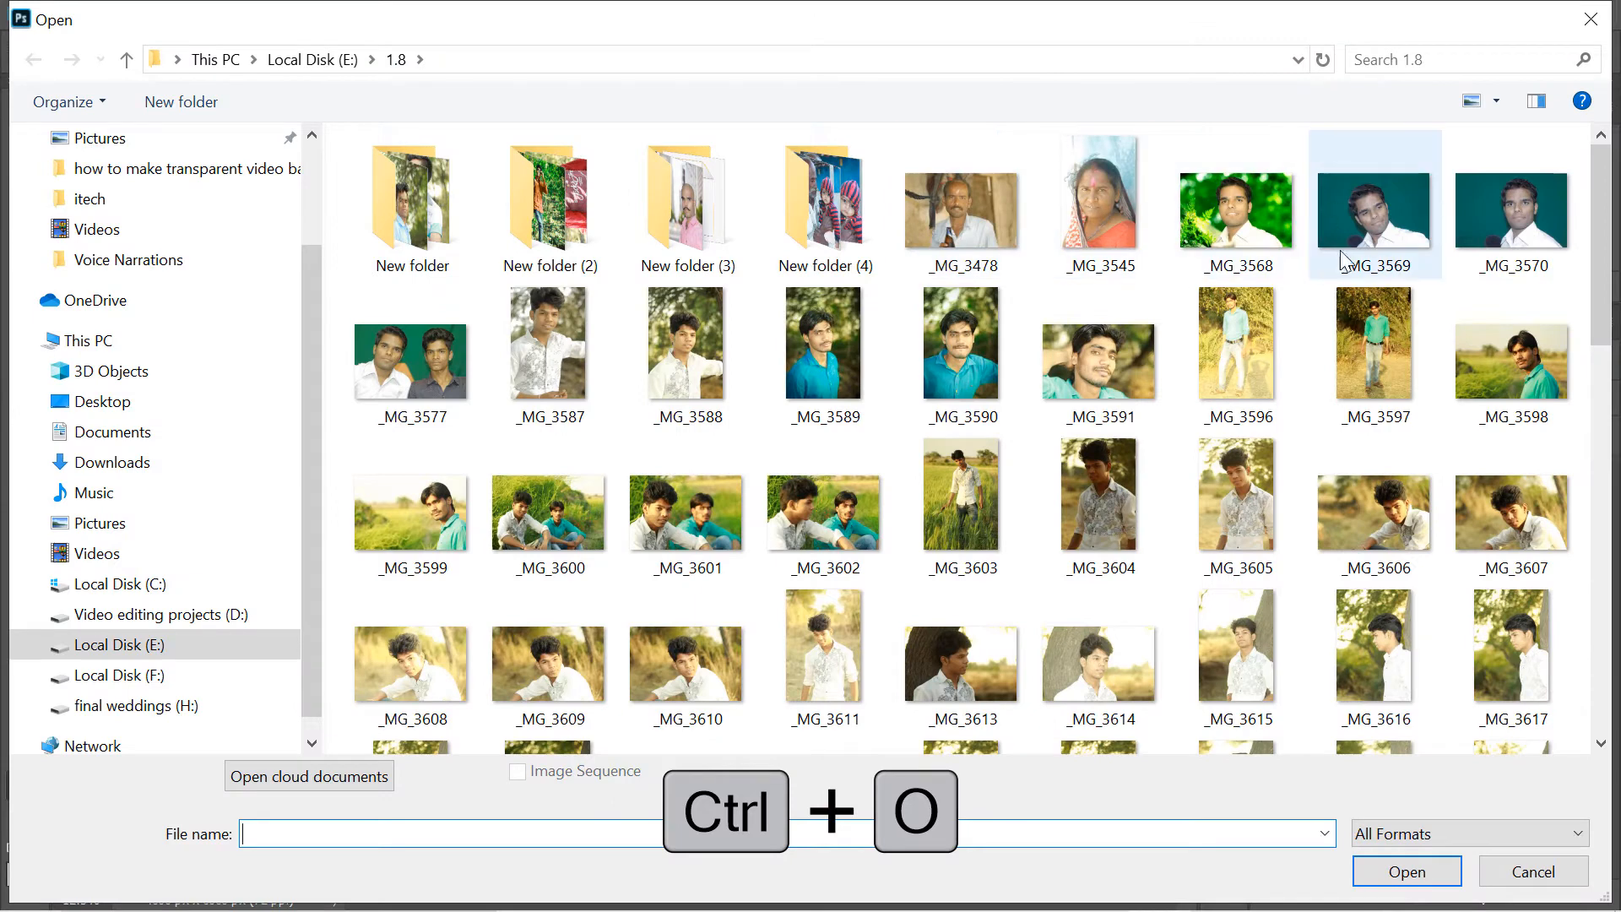
drag(1604, 201, 1605, 274)
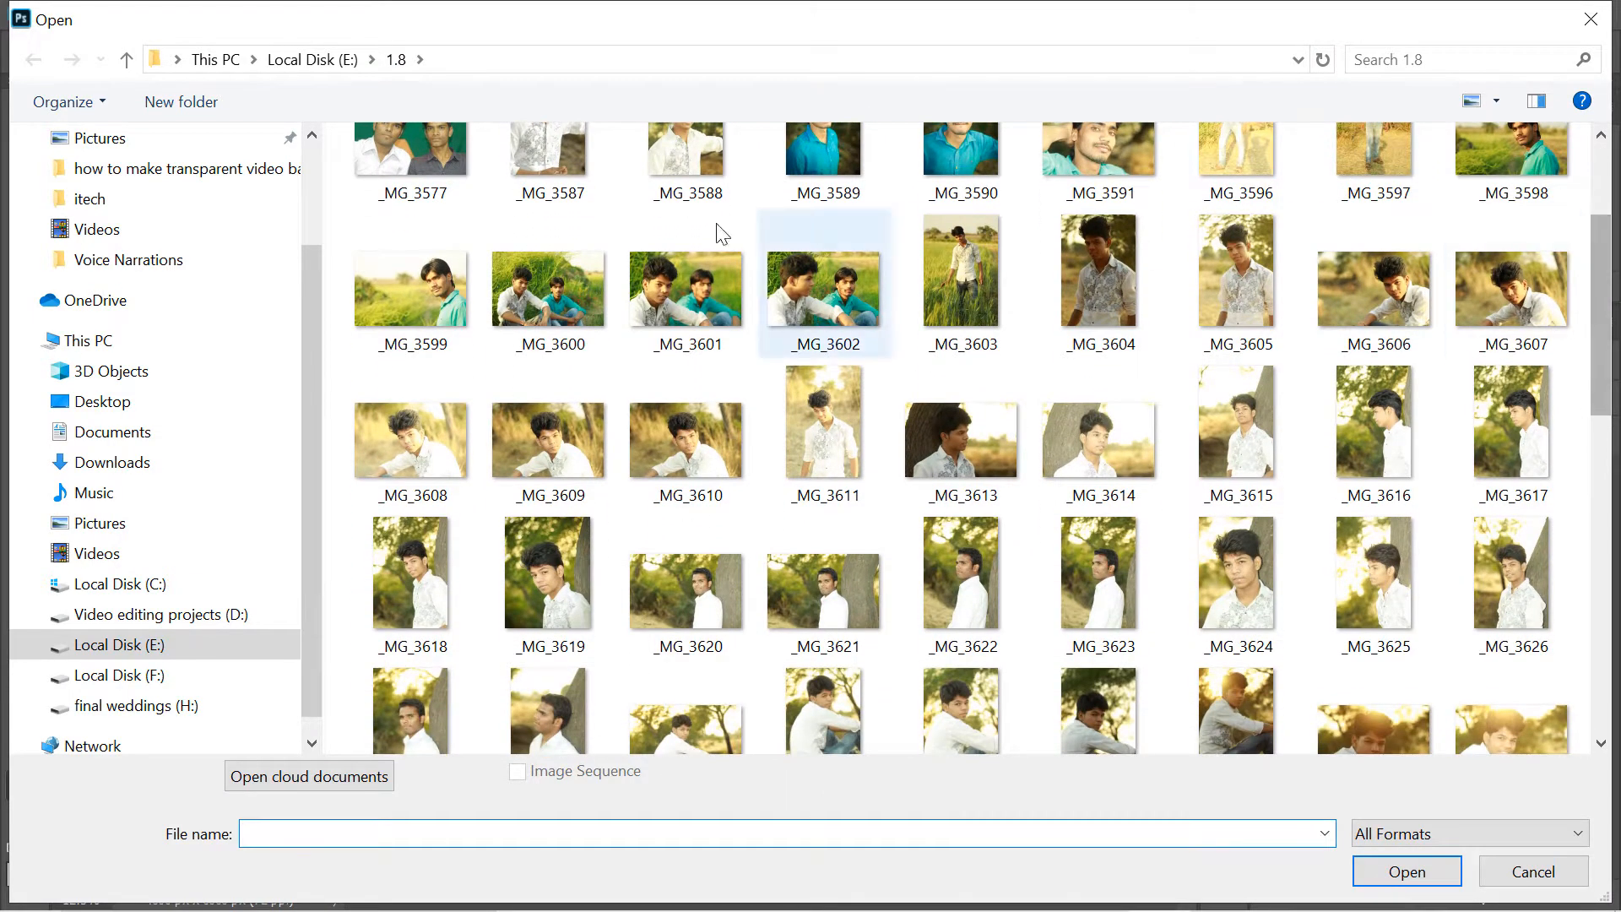
drag(336, 213, 1547, 350)
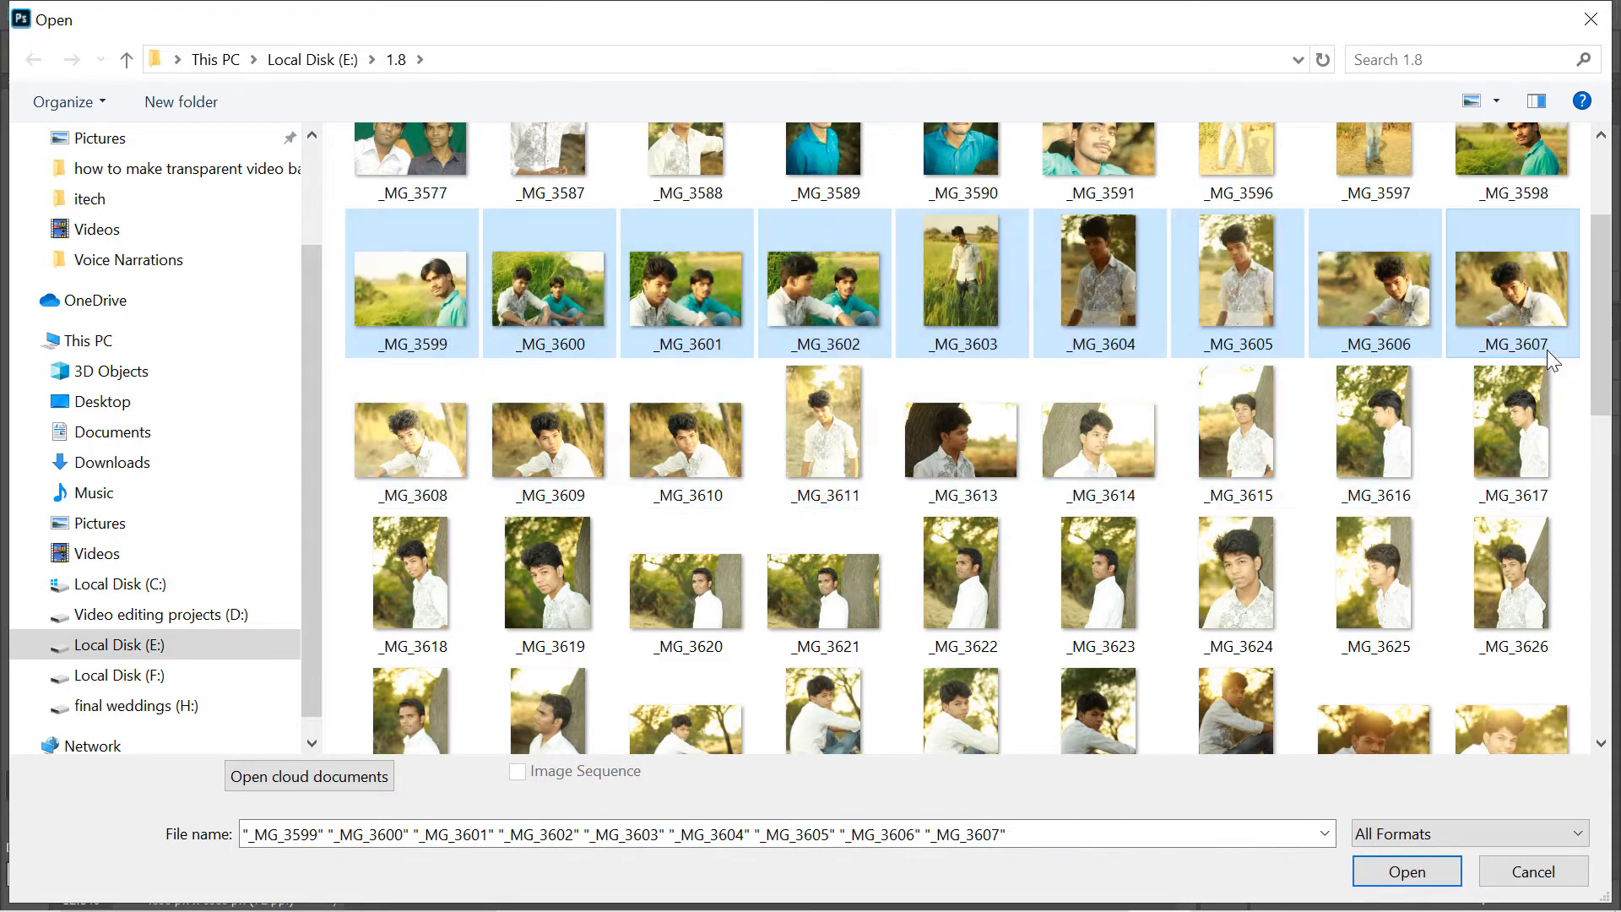
click(1182, 317)
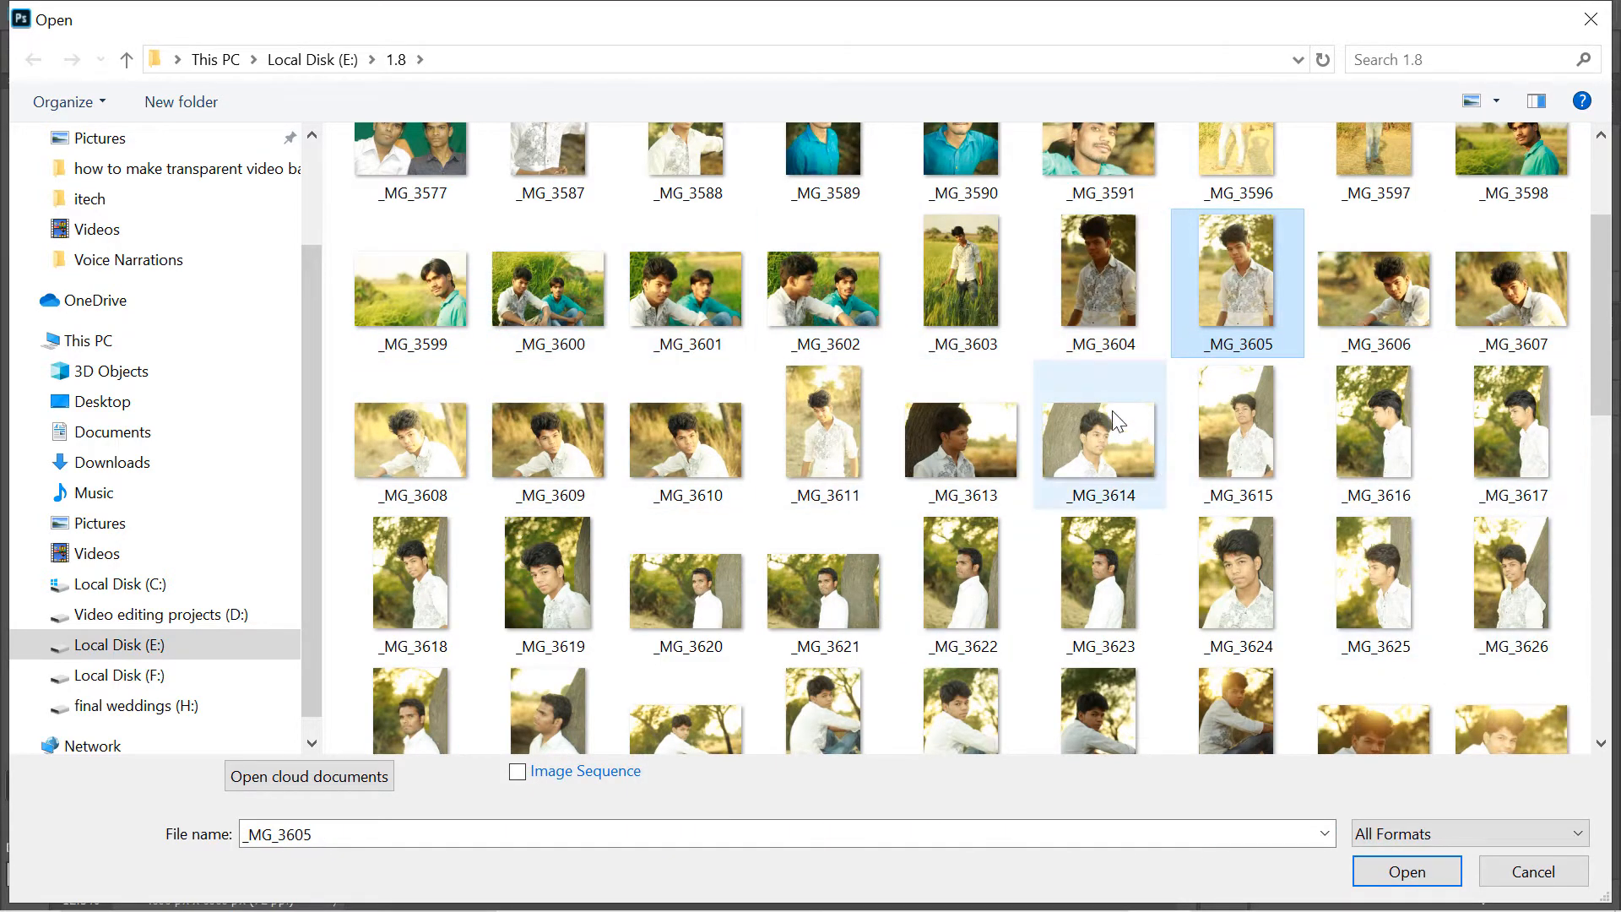
click(1355, 426)
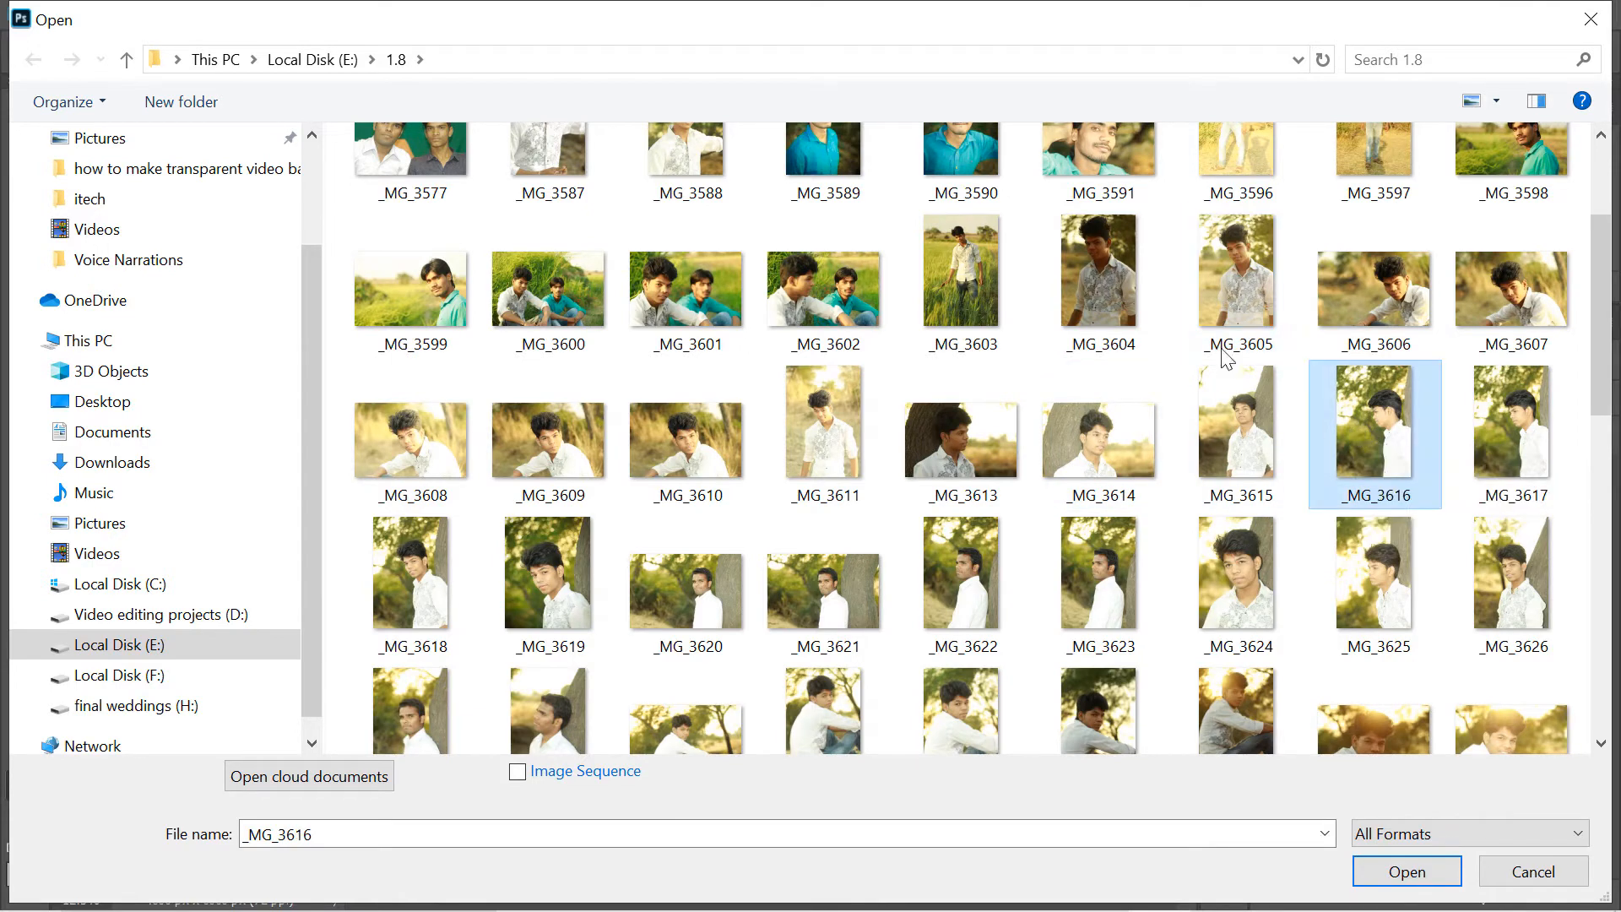
ctrl+click(975, 245)
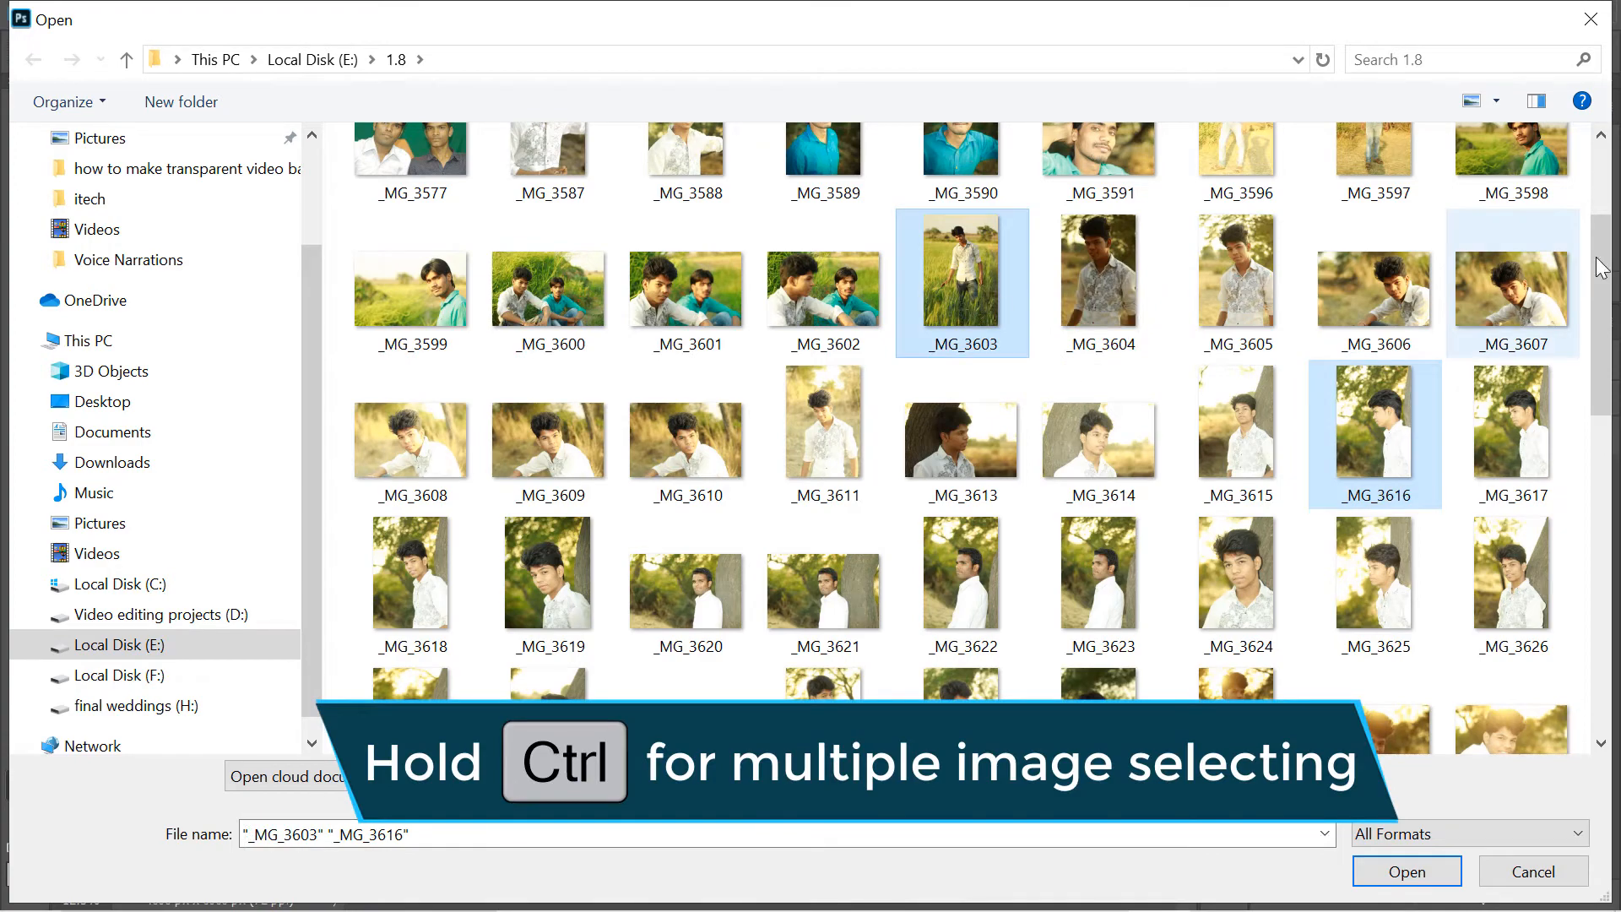
drag(1604, 277, 1609, 387)
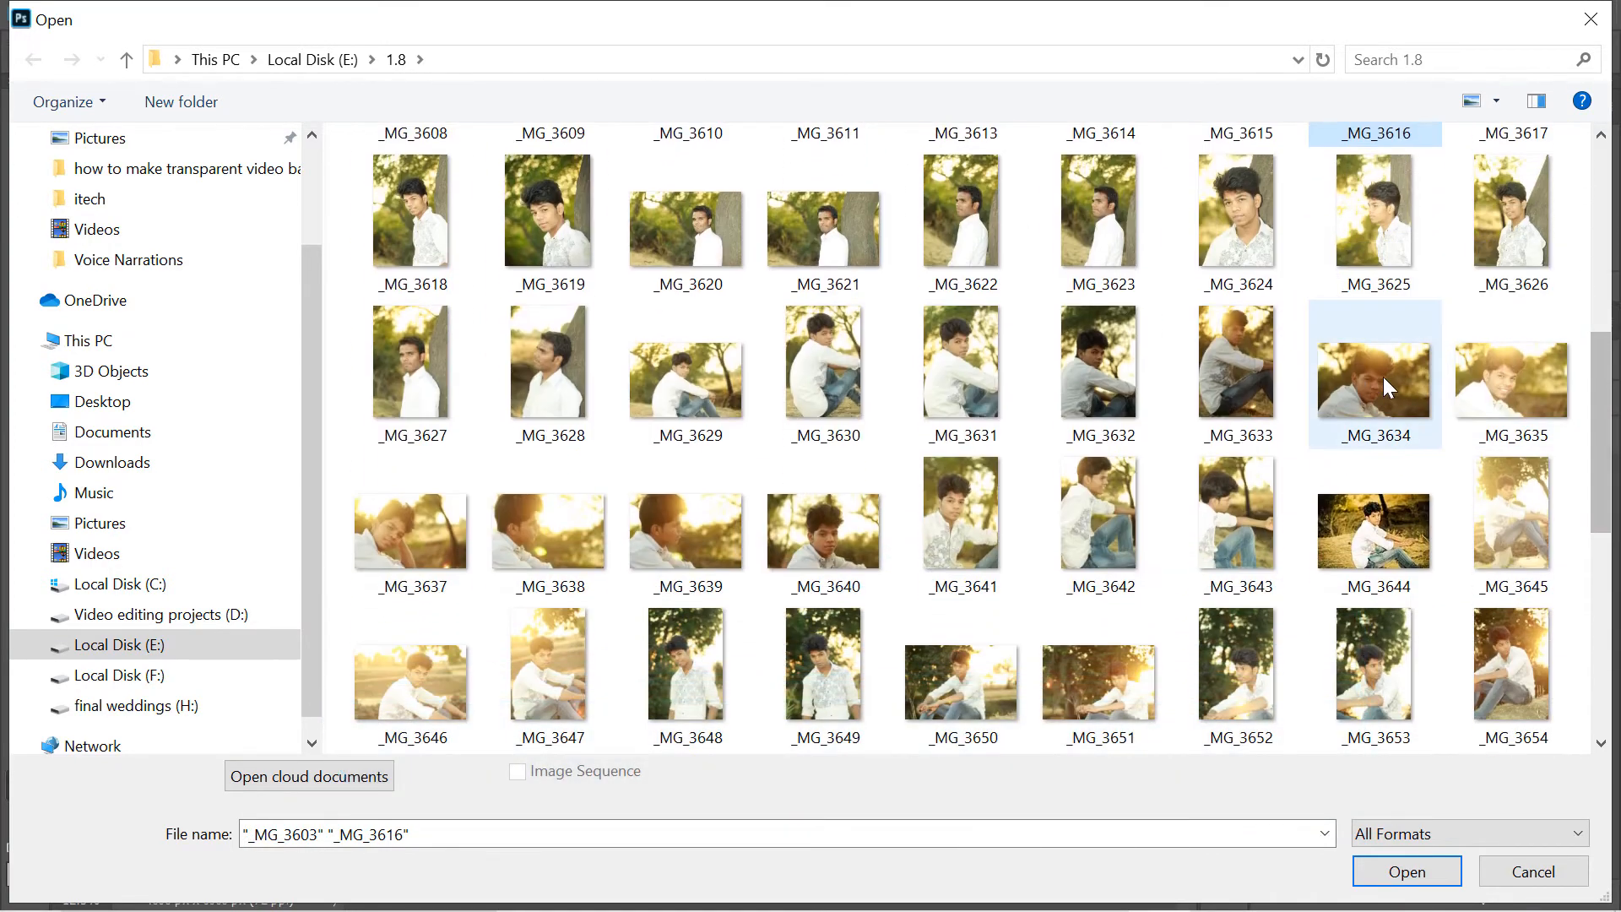
ctrl+click(1376, 384)
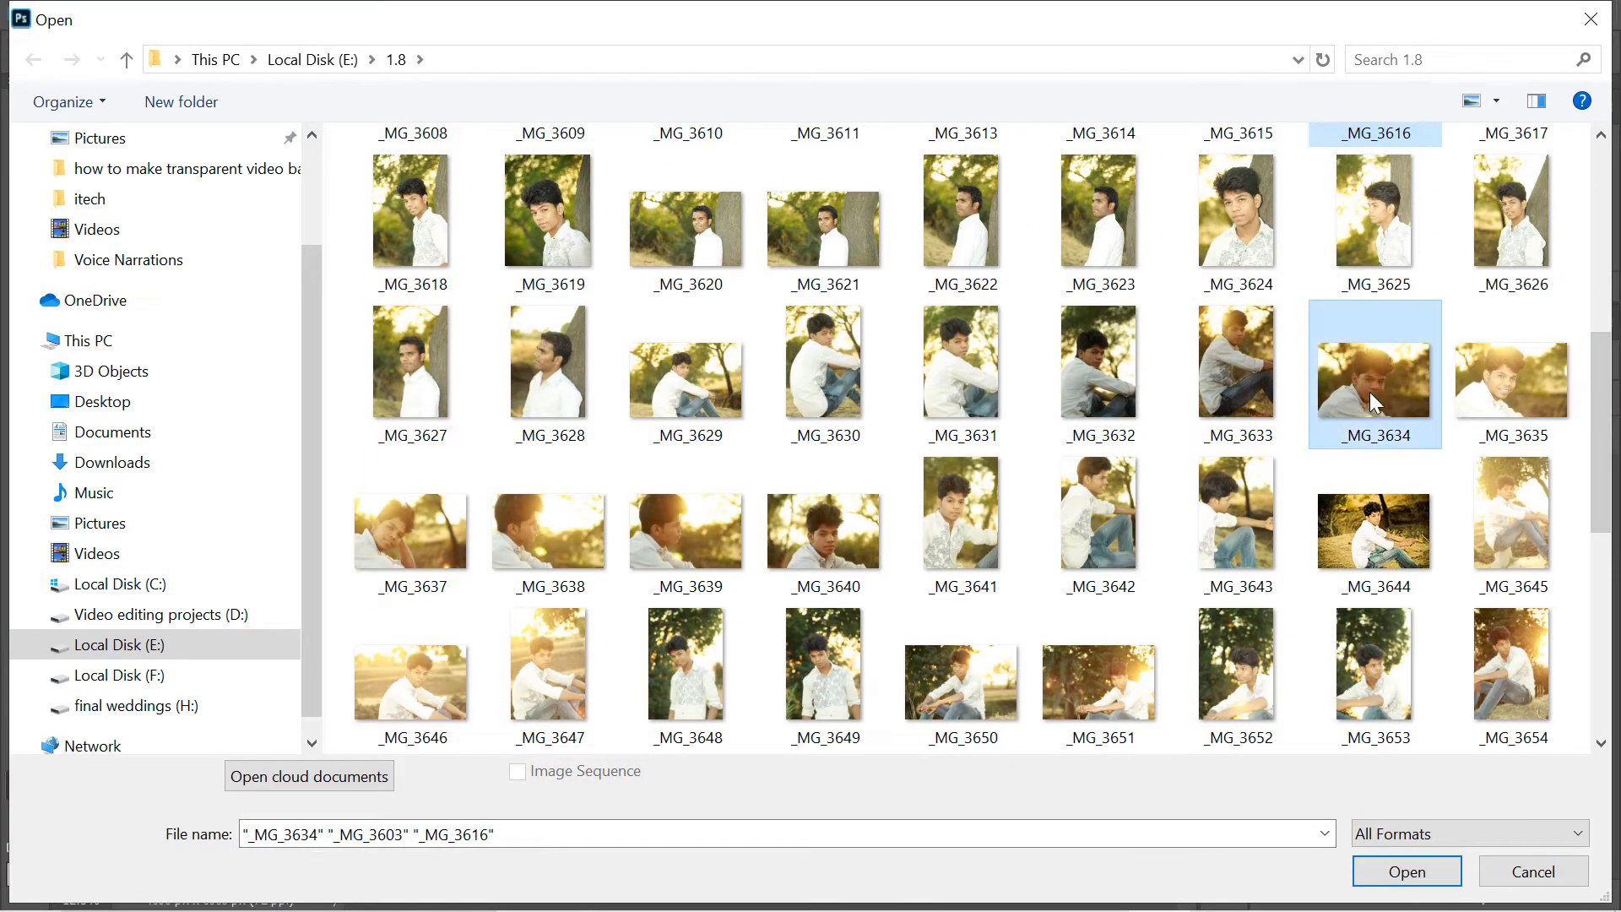
ctrl+click(1376, 545)
drag(1605, 371, 1601, 508)
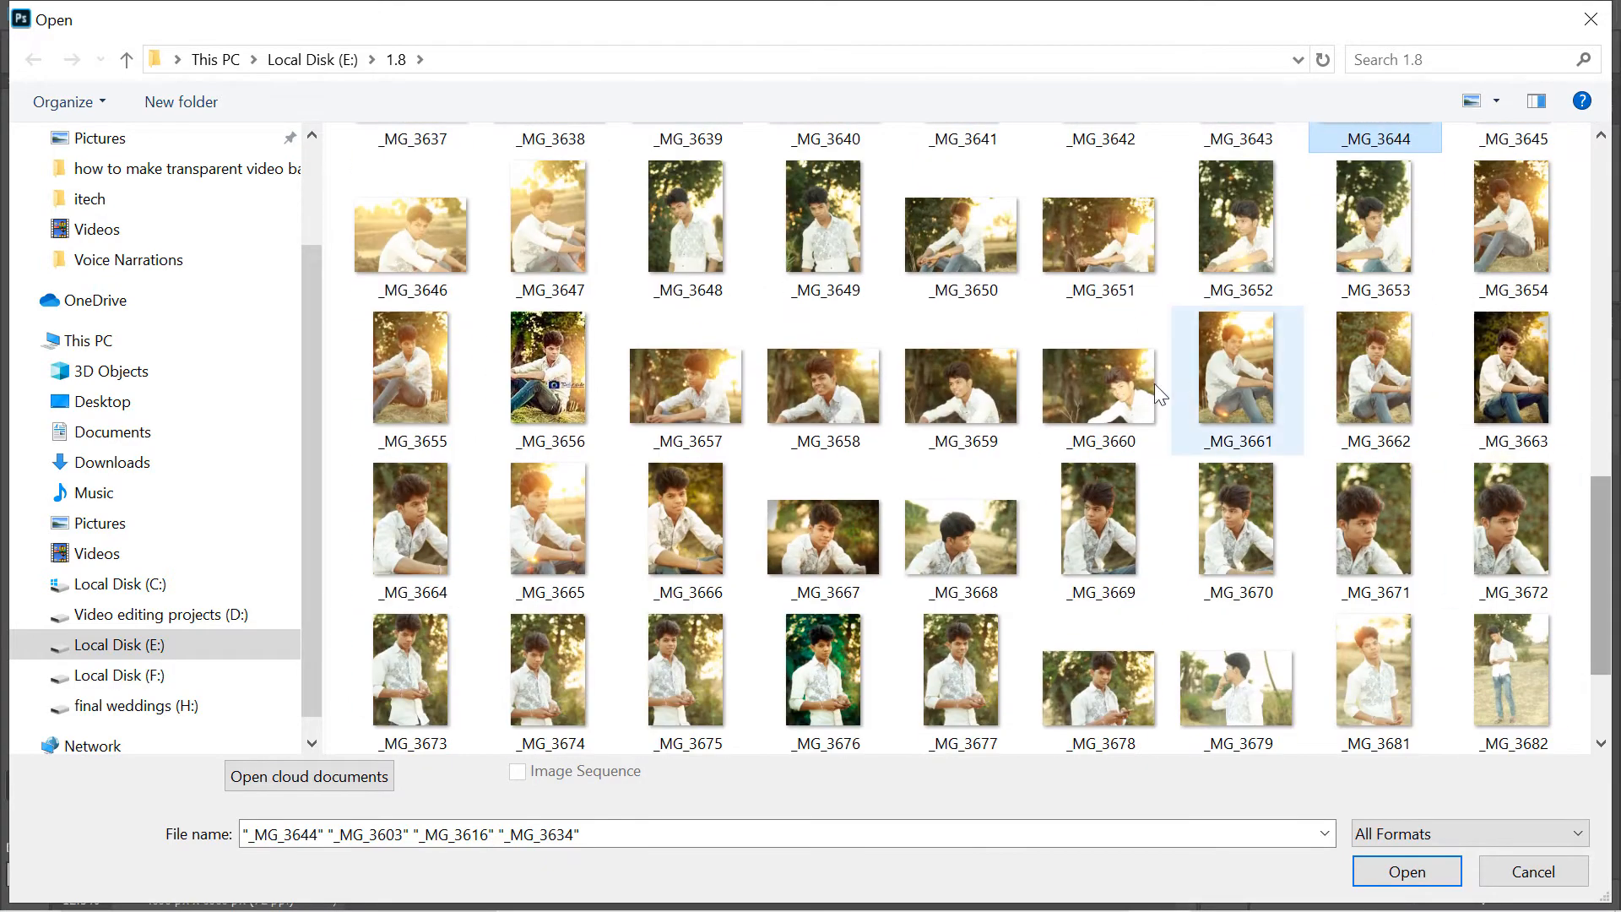
ctrl+click(853, 520)
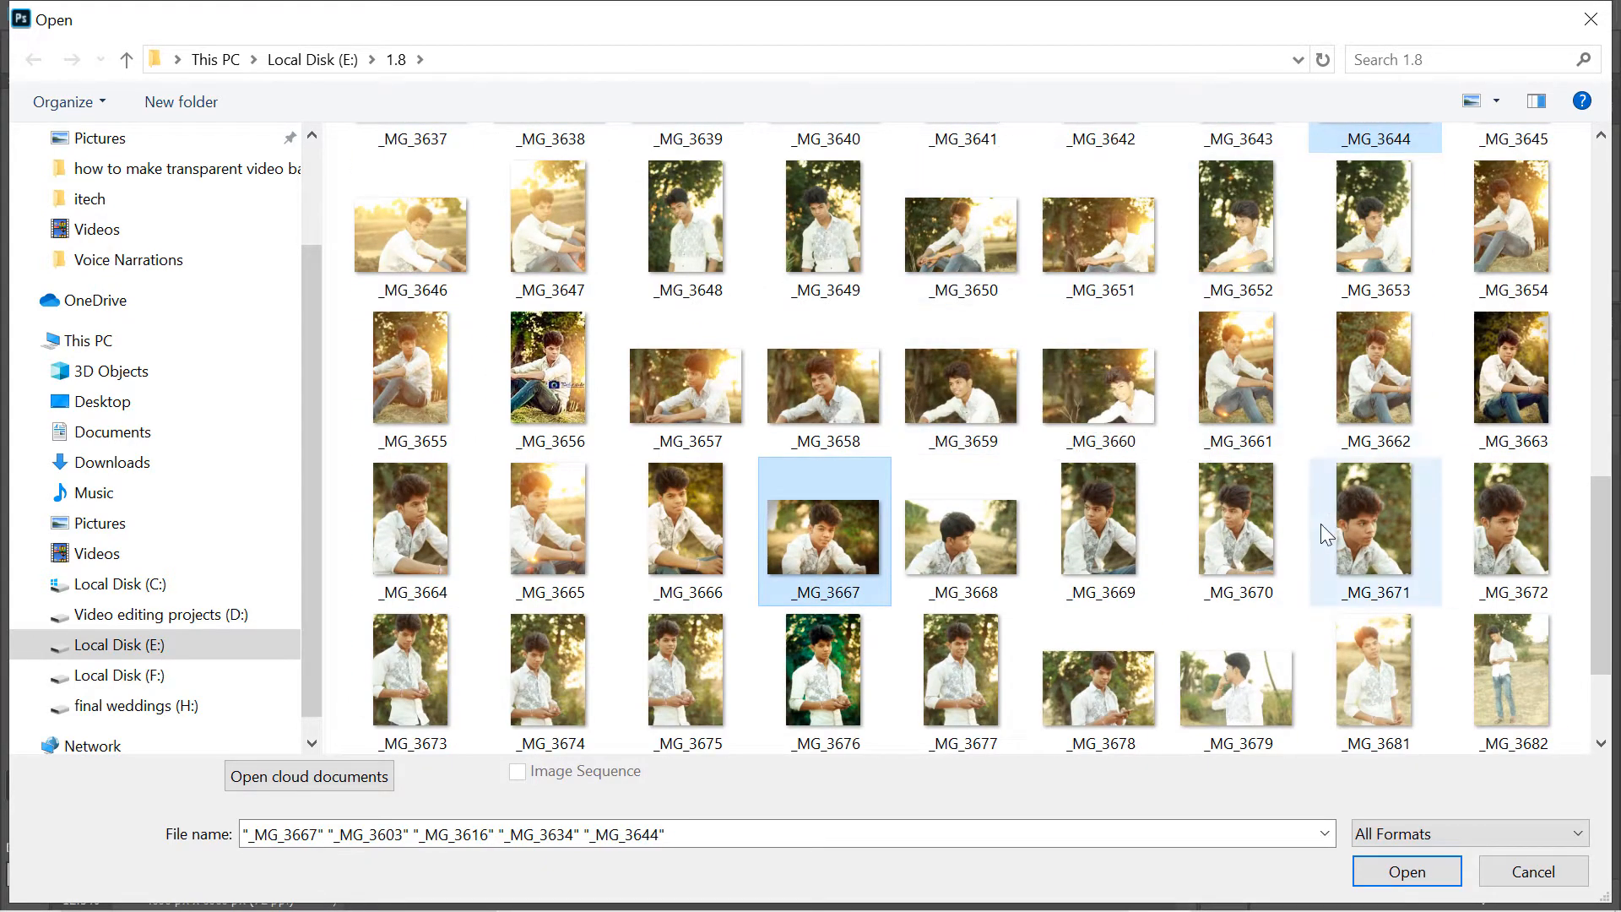
click(1435, 872)
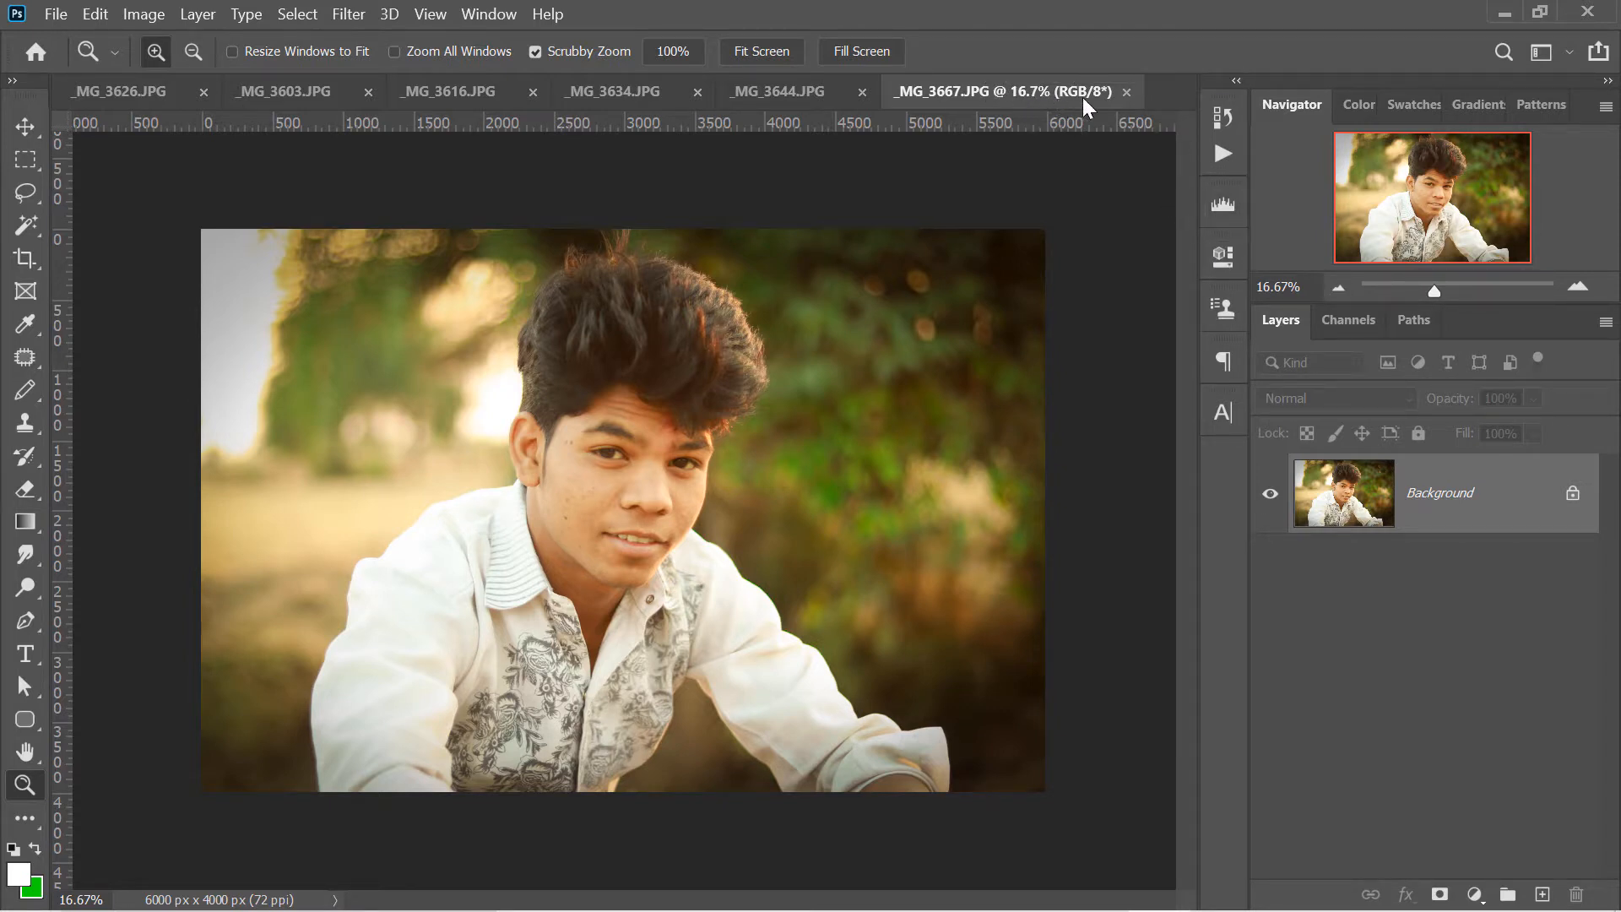
- Close all open documents and open the single photo _MG_3606 from the 1.8 folder
right_click(1004, 89)
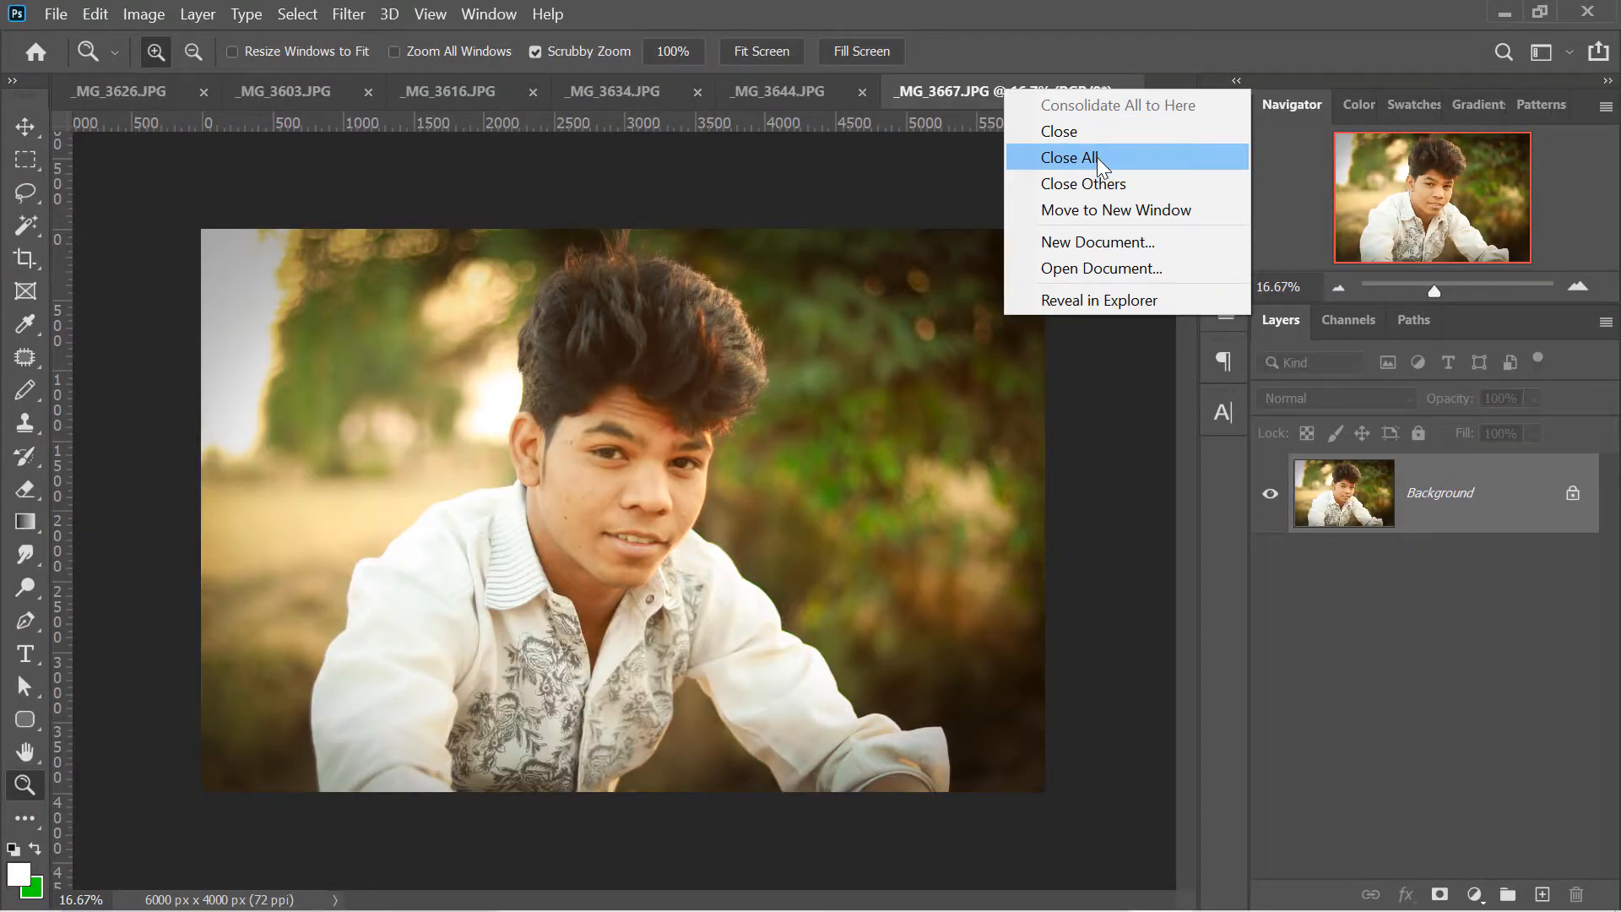
click(1097, 157)
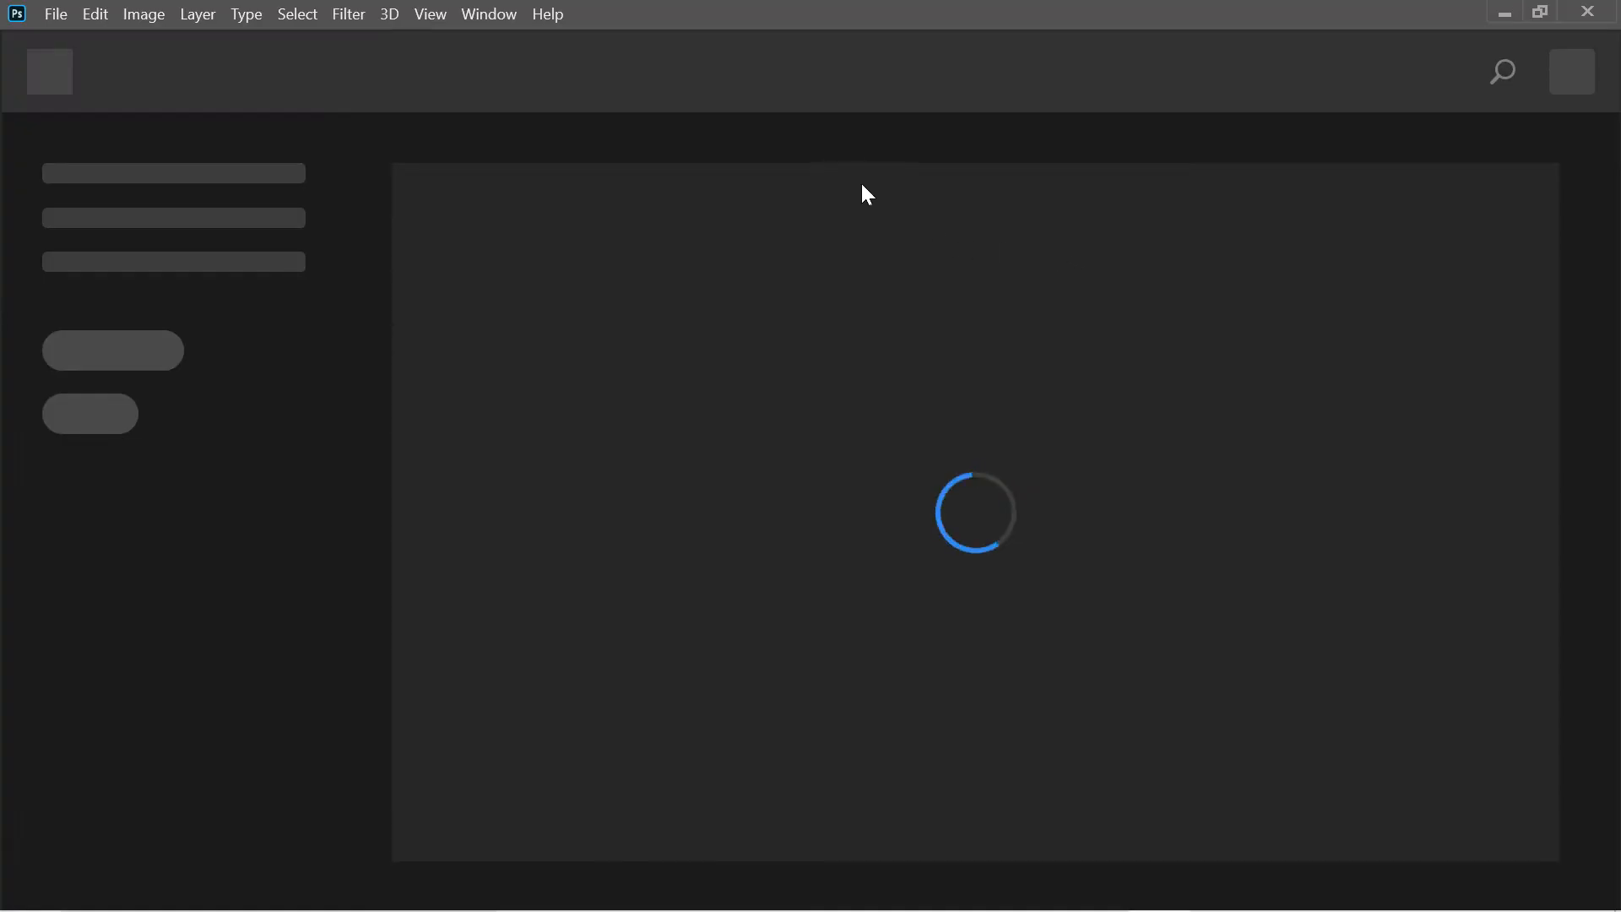
key(ctrl+o)
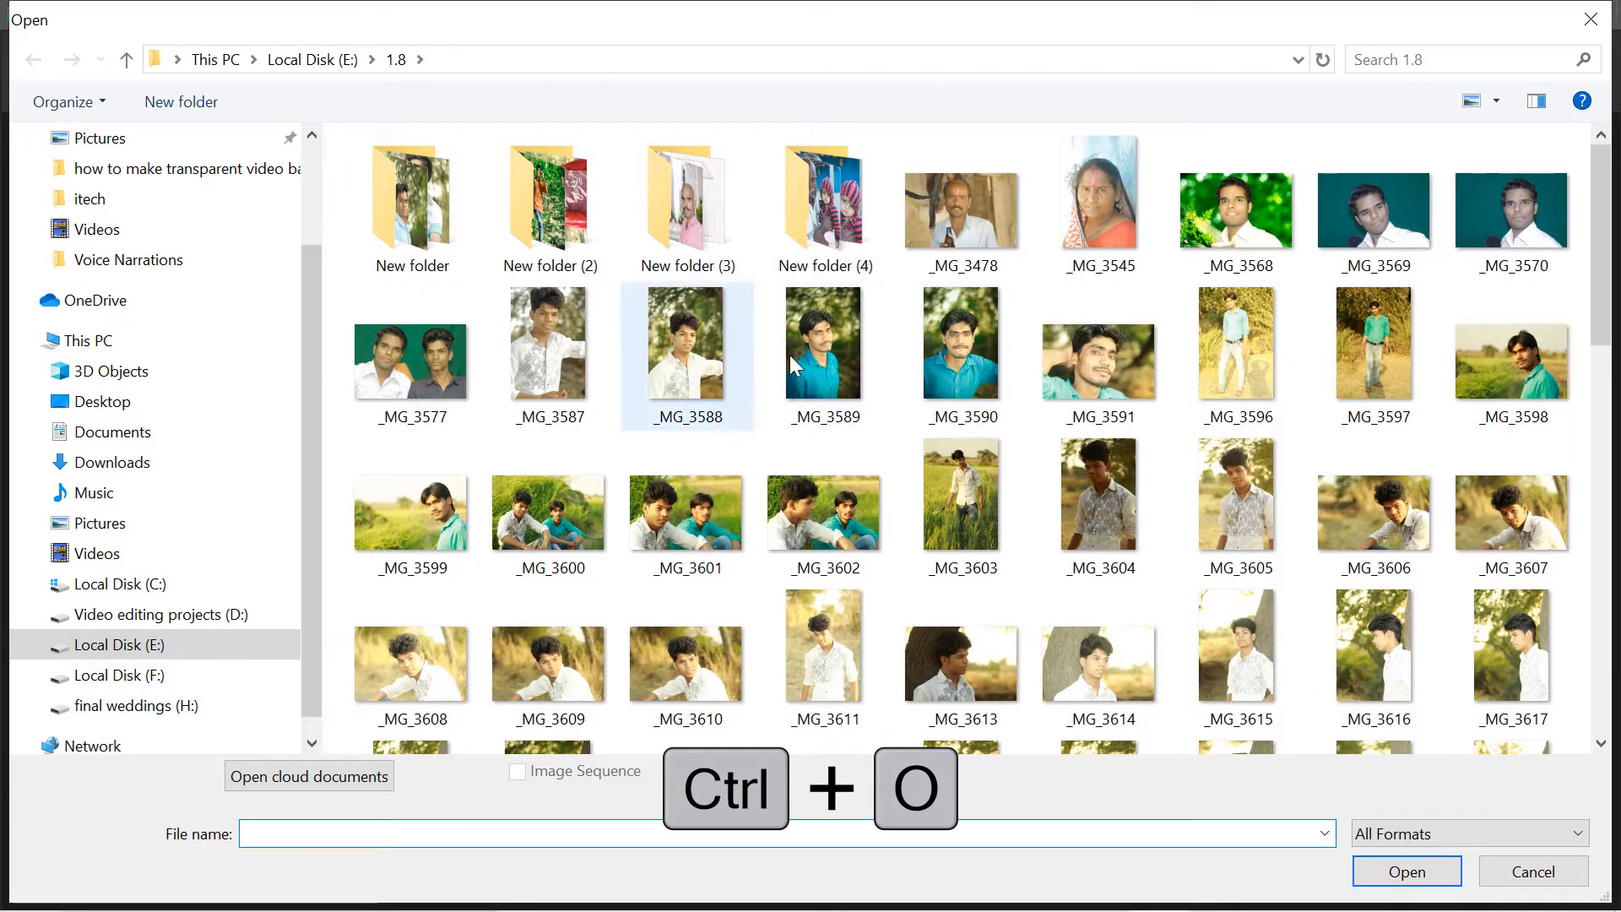
double_click(1420, 510)
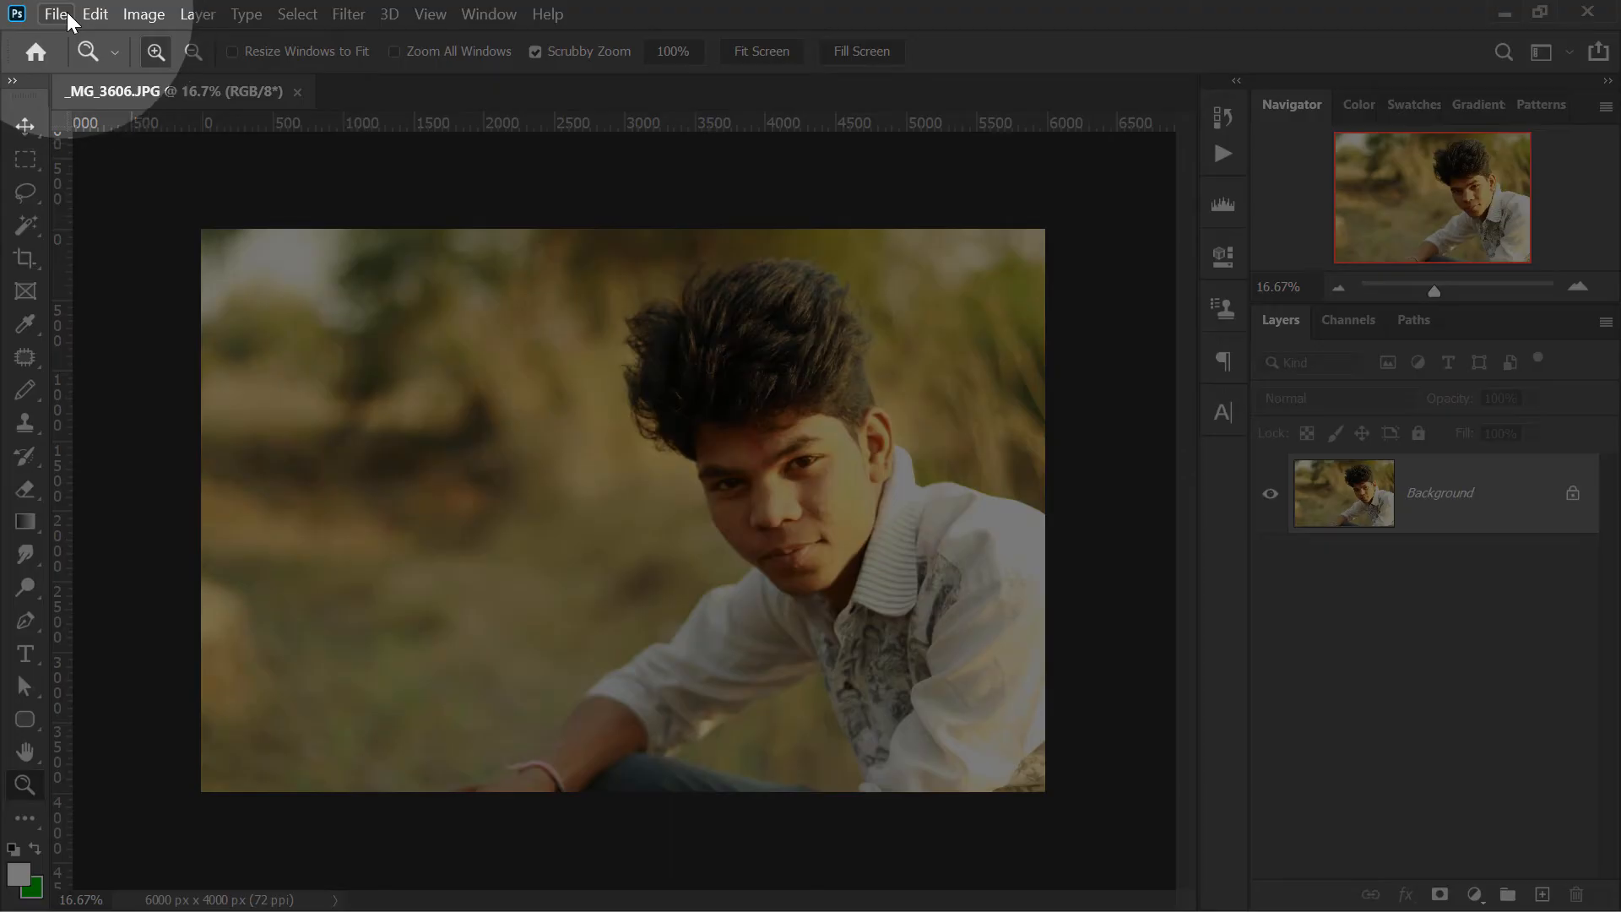
- Place the photo _MG_3658 as an embedded layer over the _MG_3606 image at its default size
click(67, 12)
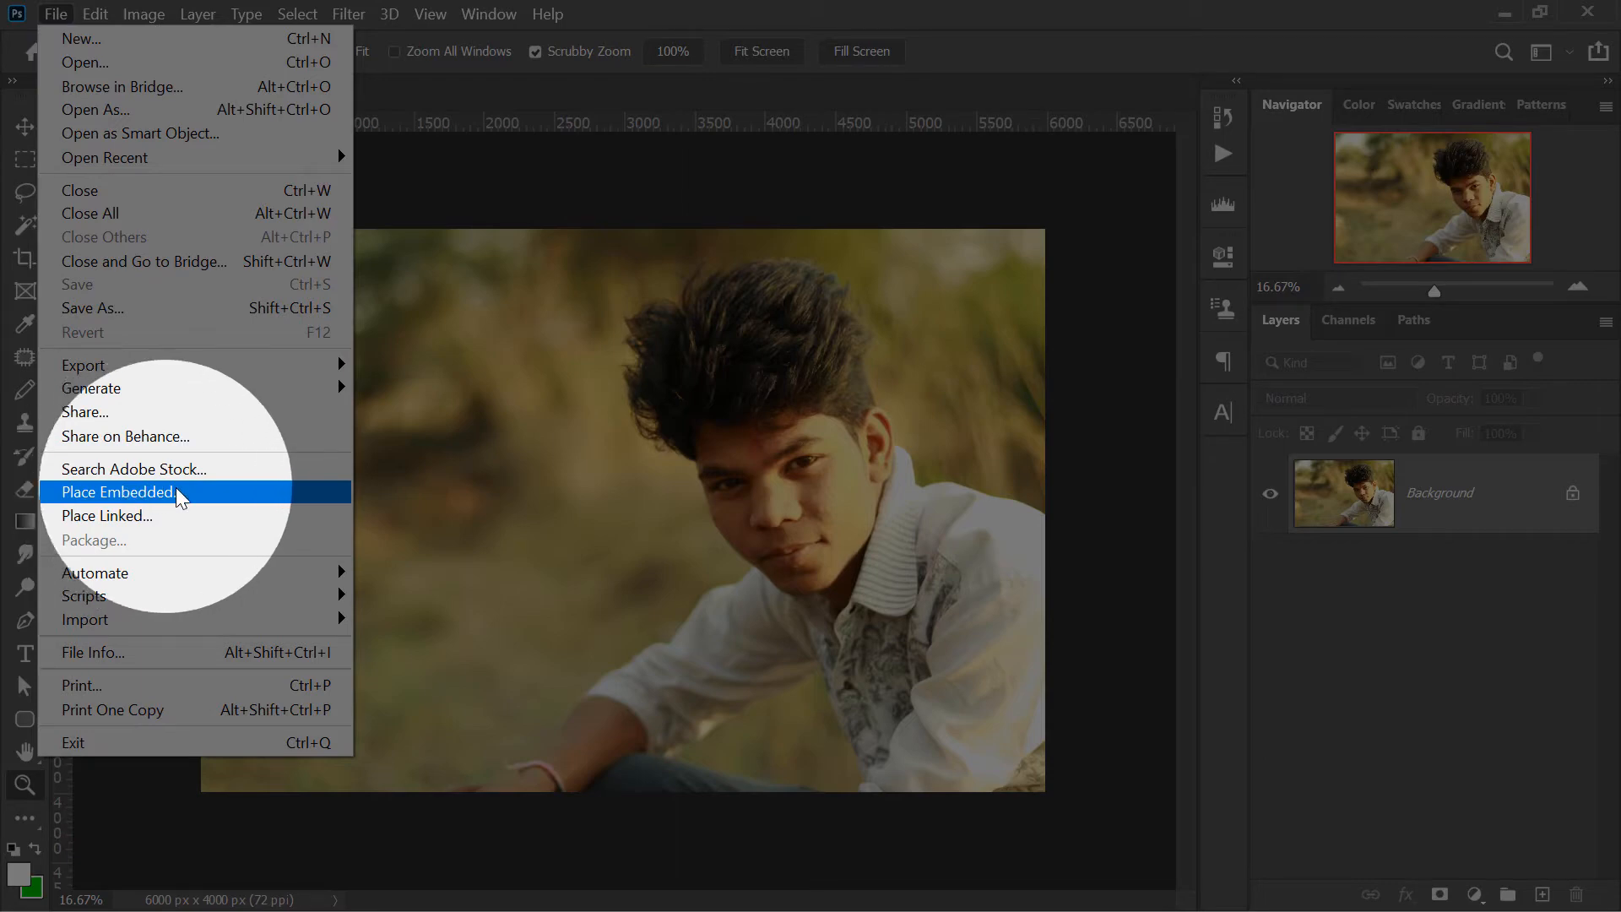
click(165, 493)
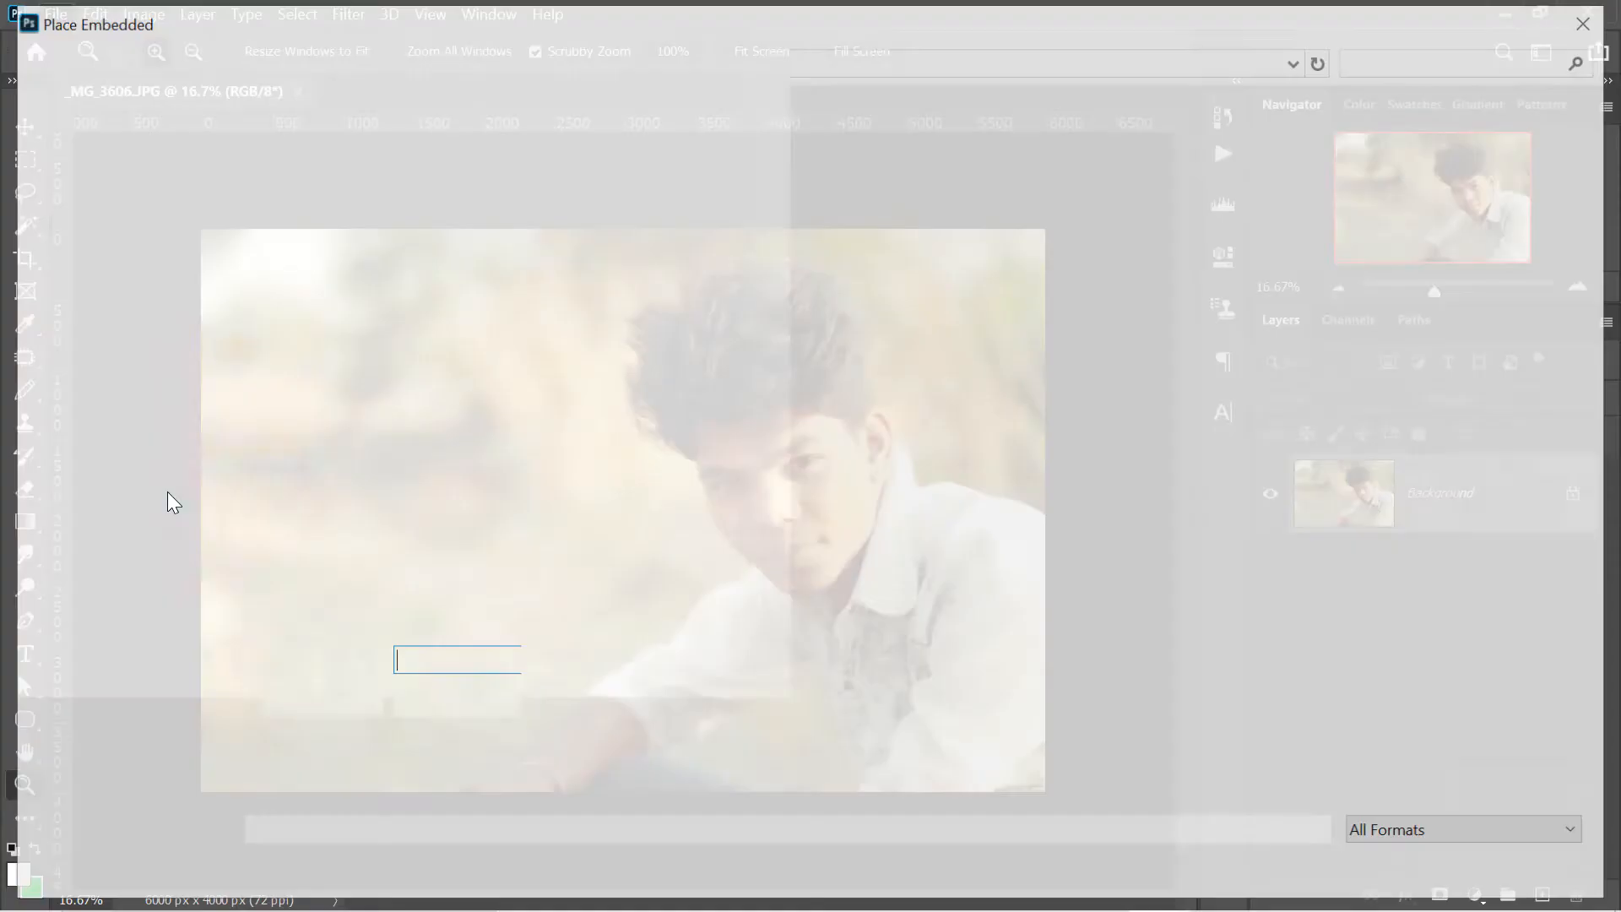
scroll(1372, 165, down, 4)
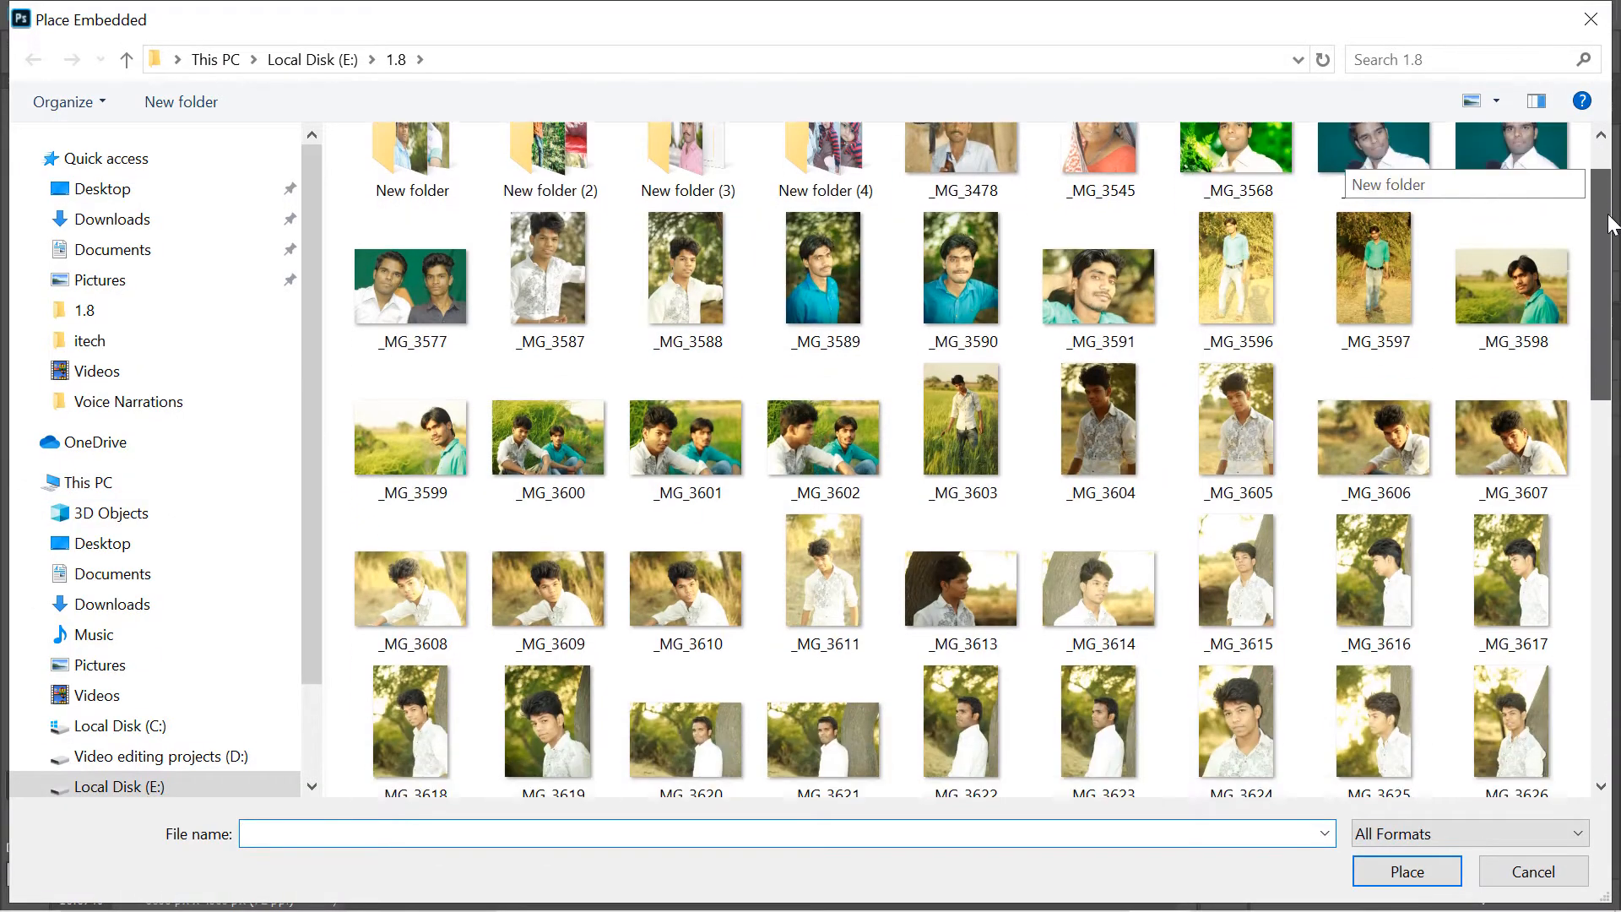
scroll(1373, 169, down, 4)
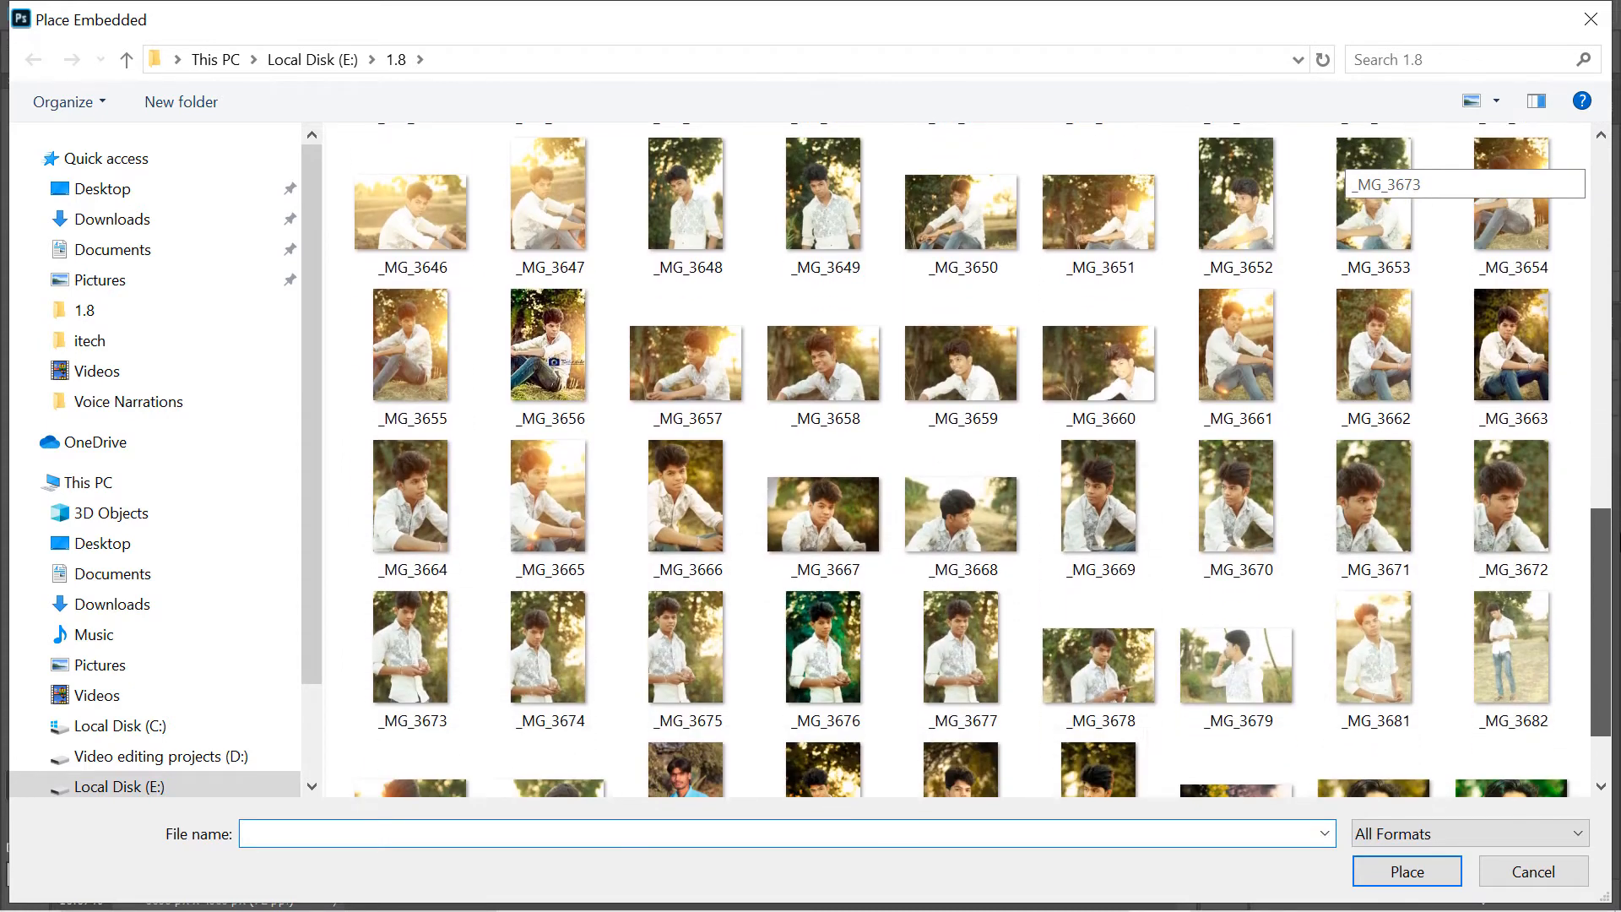
click(818, 354)
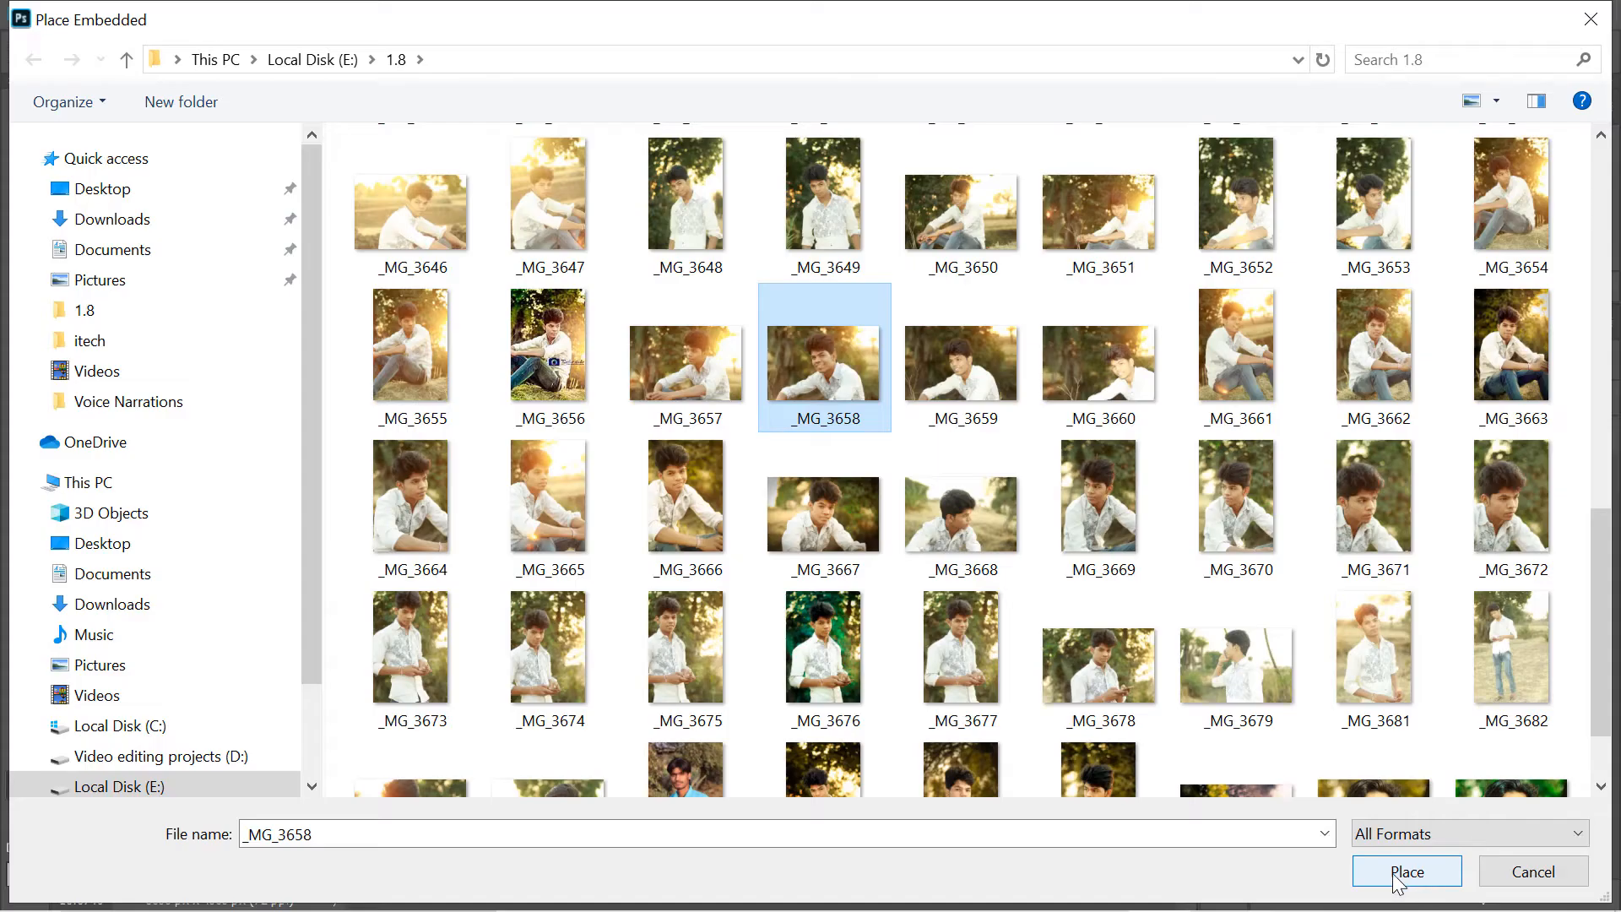
click(1406, 872)
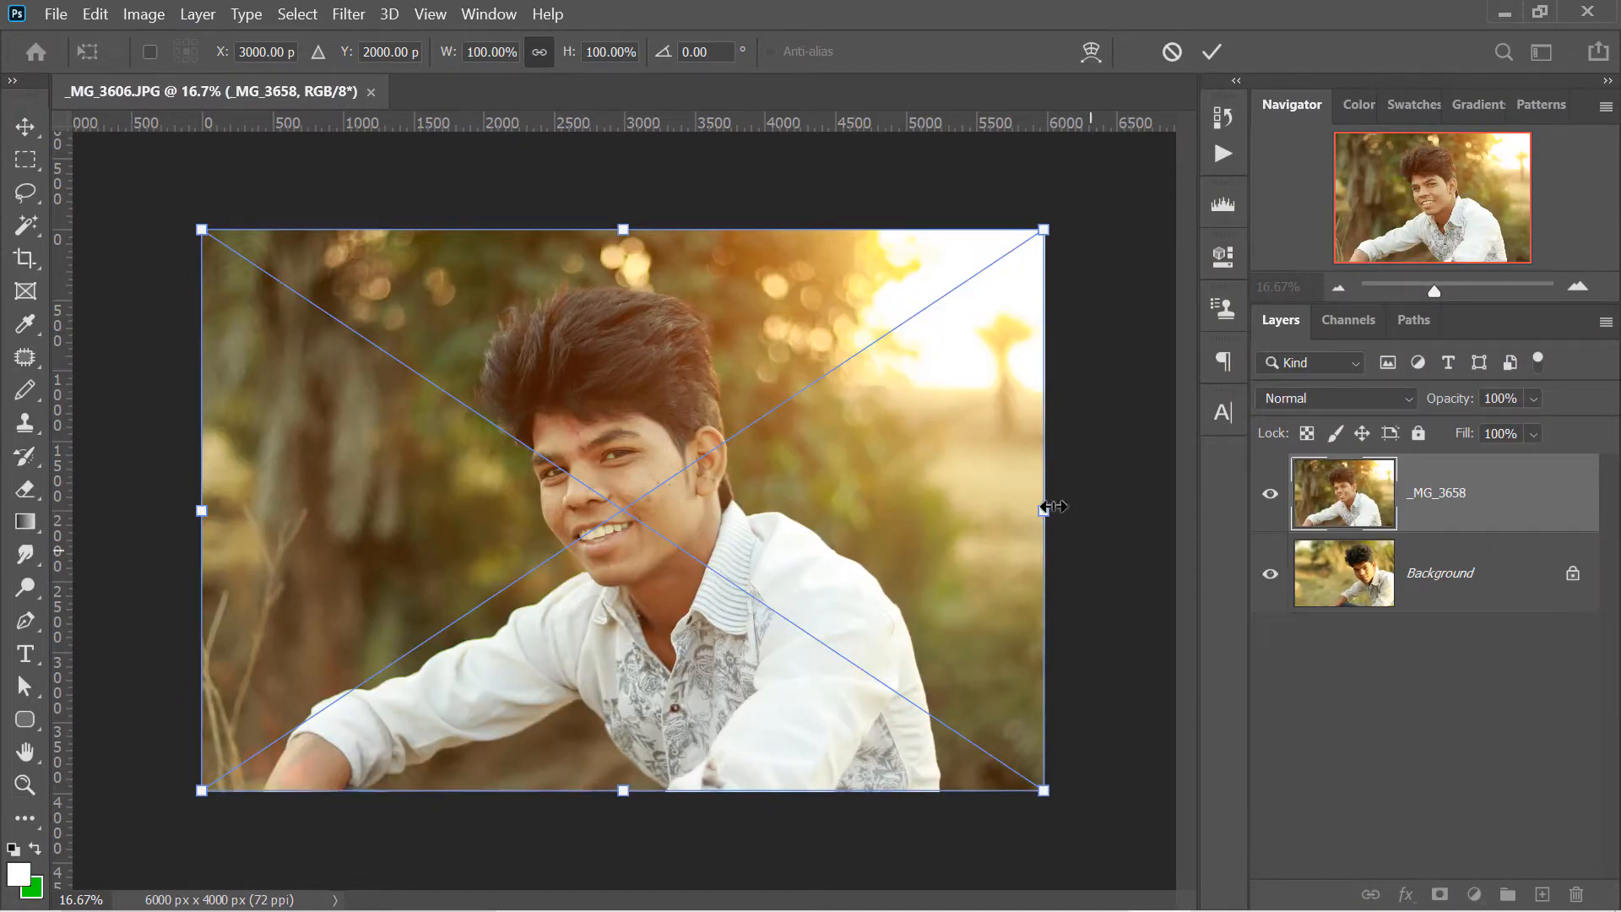
click(1211, 52)
key(z)
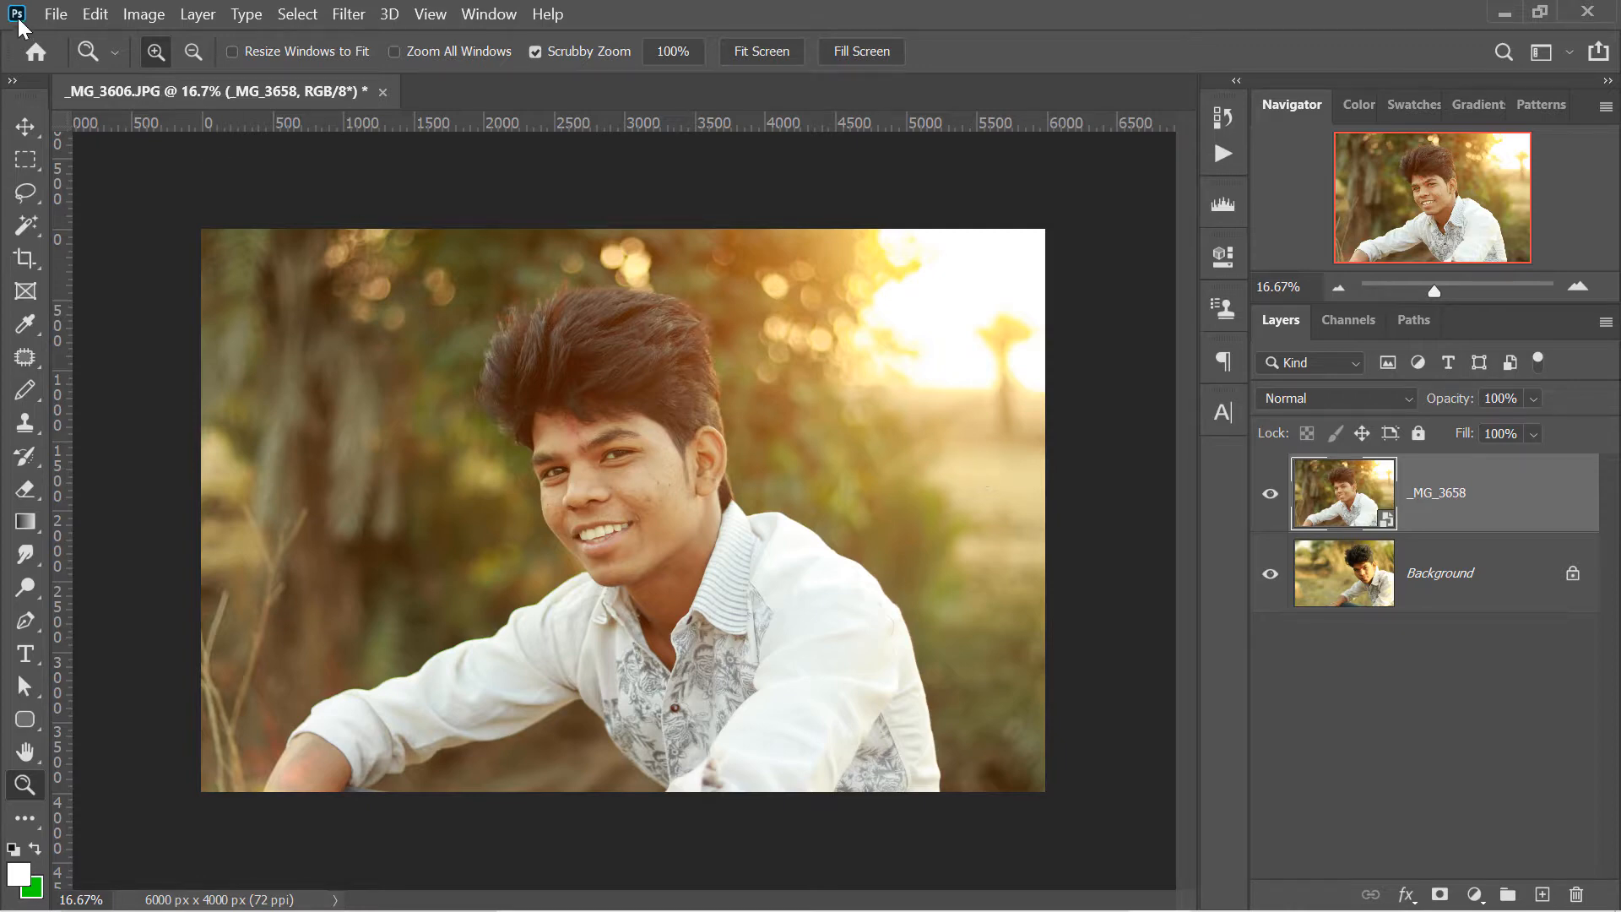
- Try to select several photos at once, such as _MG_3614 to _MG_3617, in the 1.8 folder for embedded placement
click(56, 15)
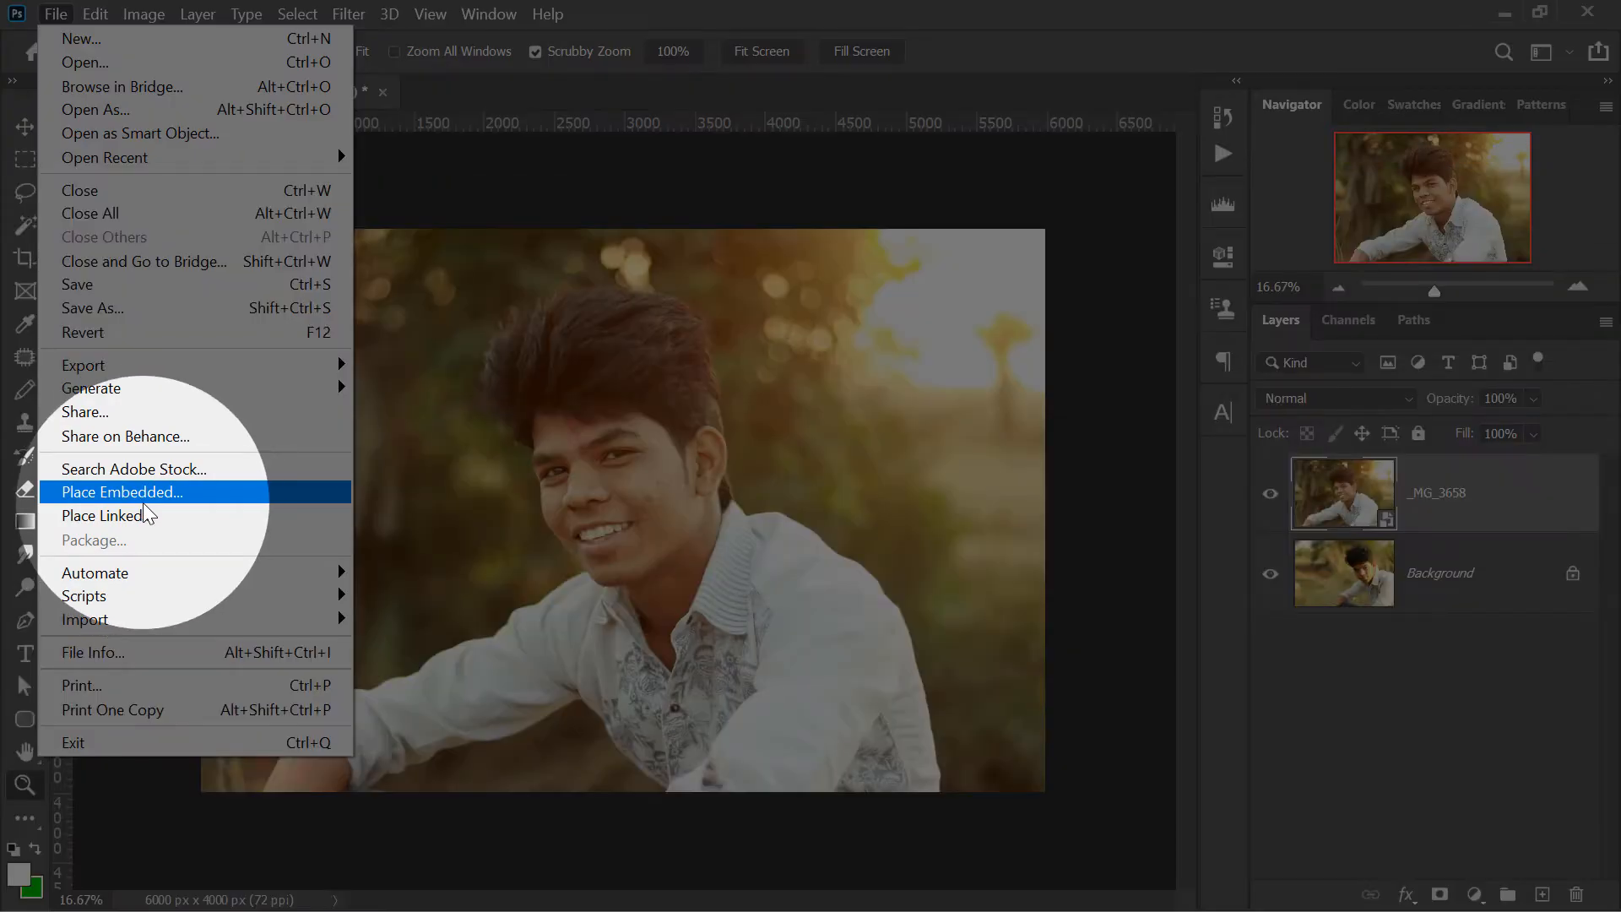
click(141, 498)
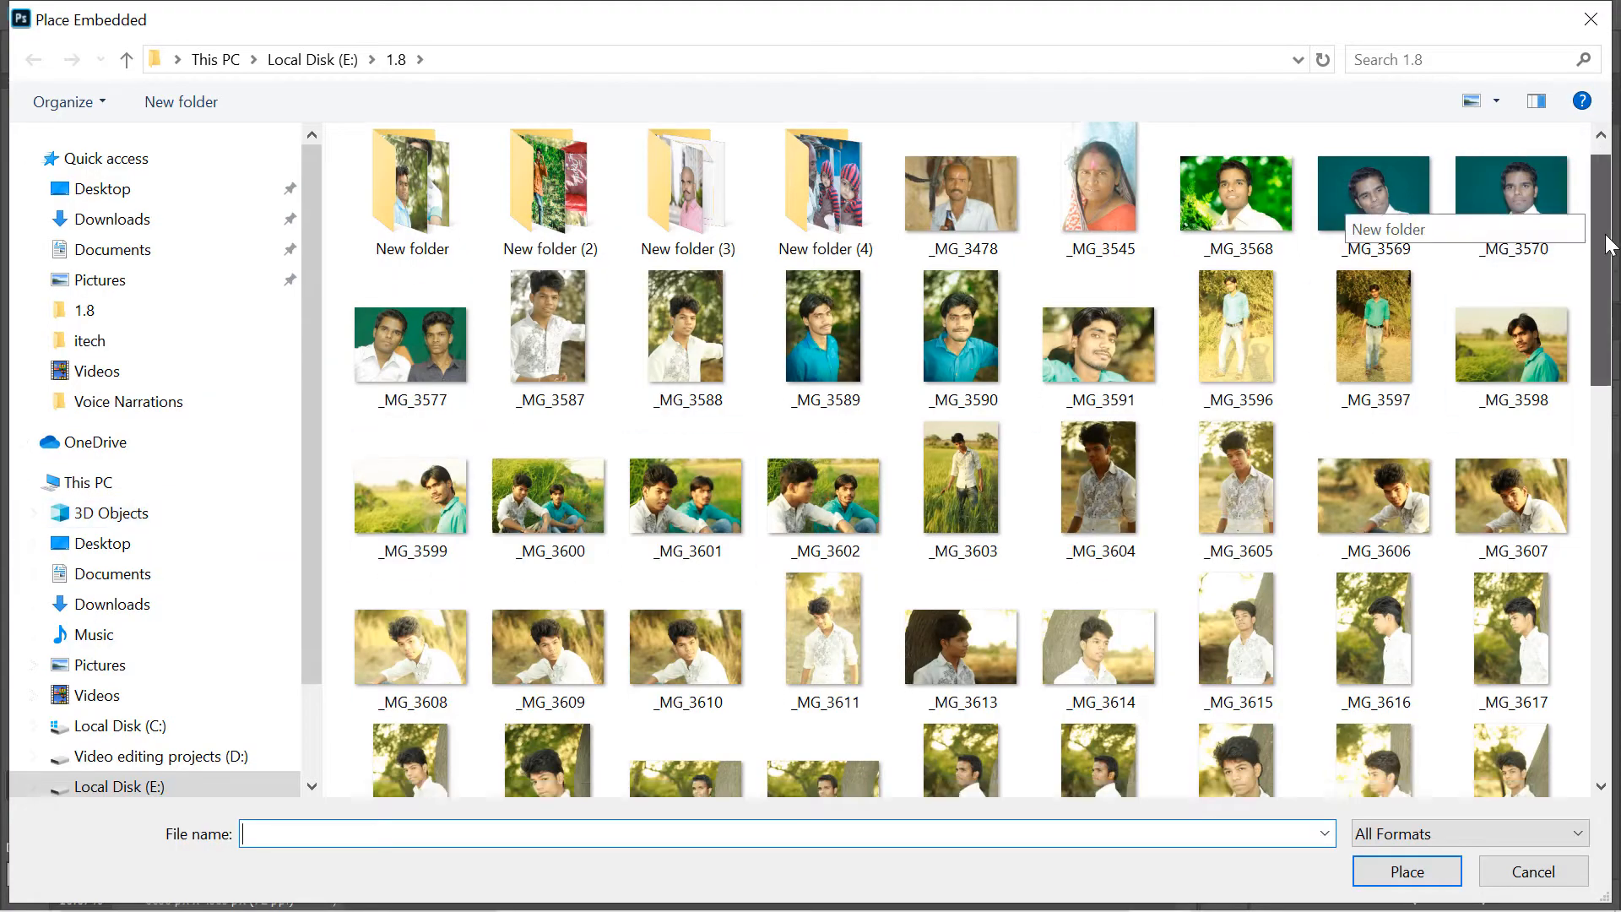
drag(1607, 245, 1609, 350)
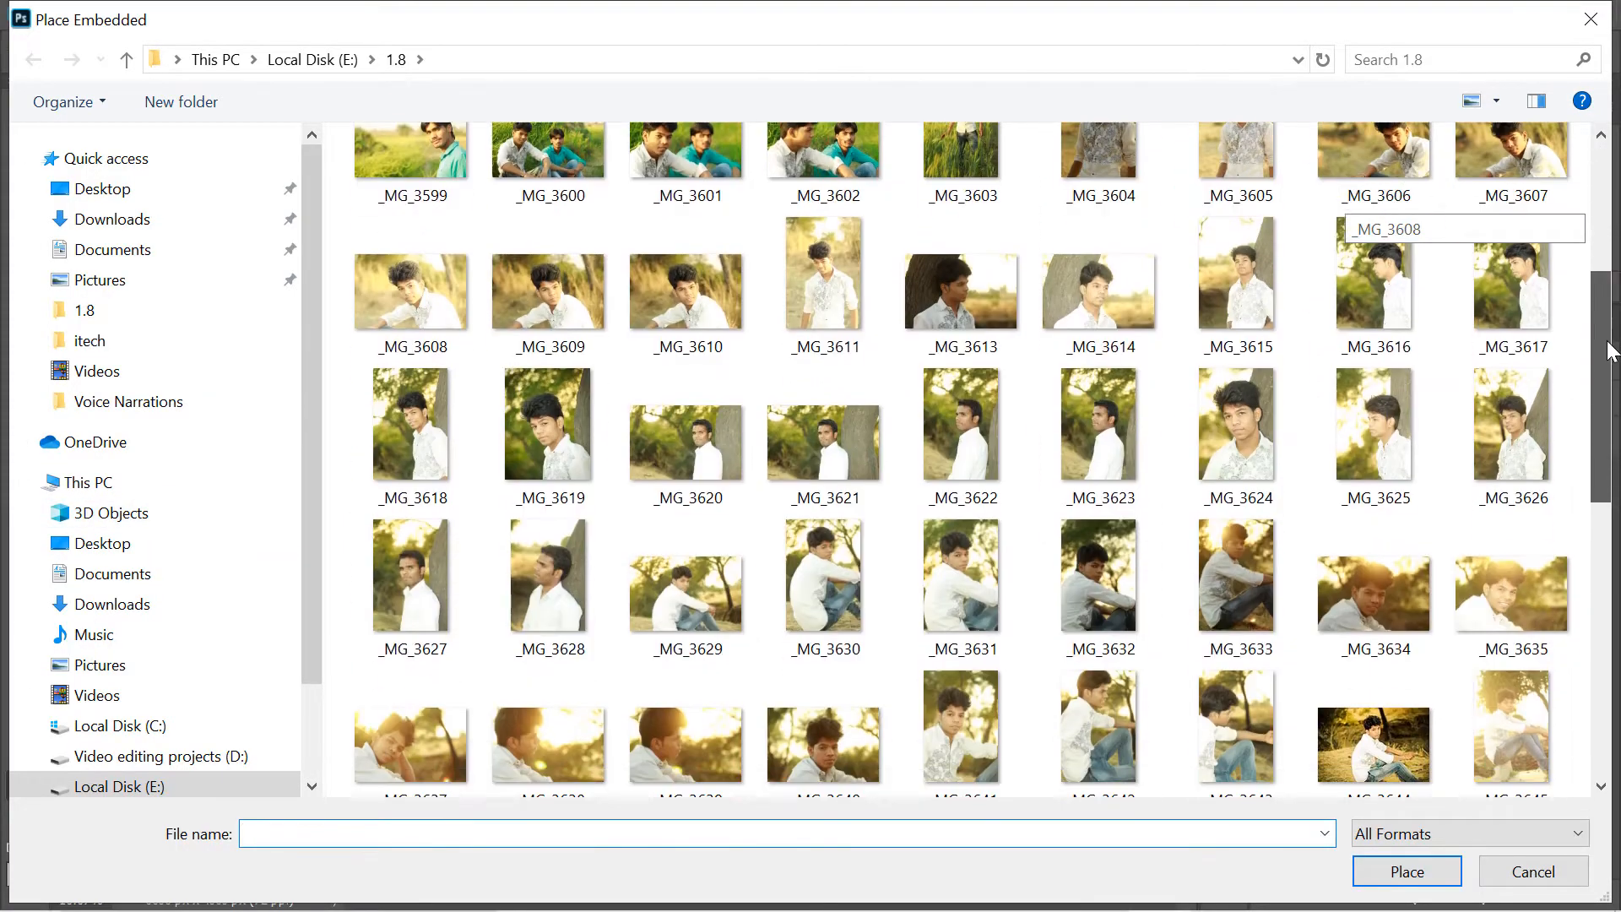
click(985, 287)
click(1123, 304)
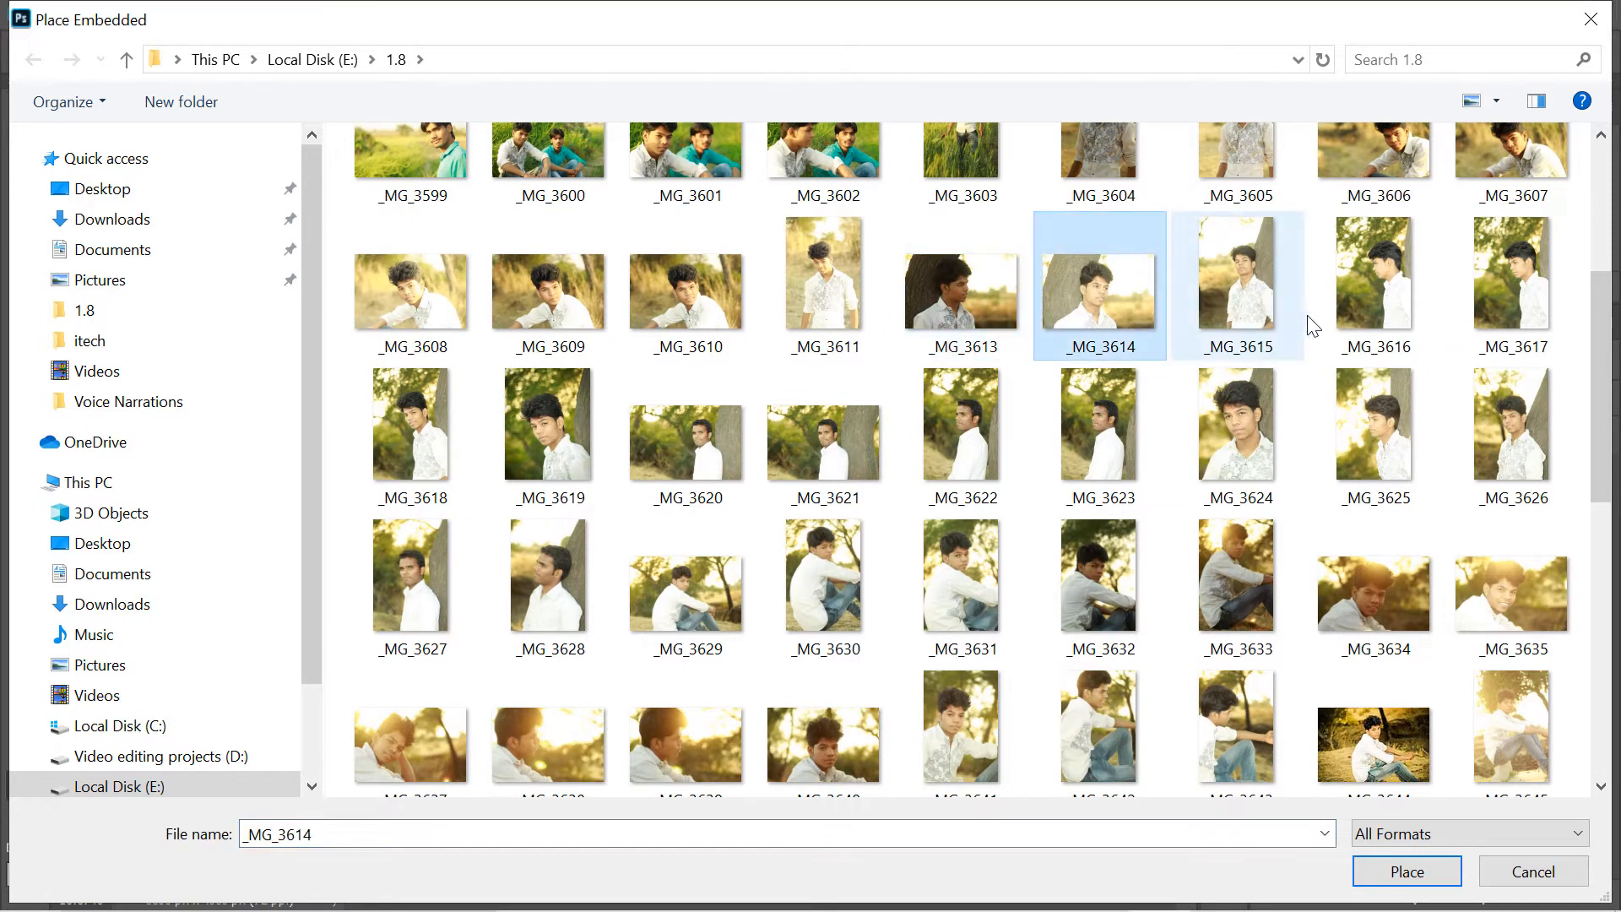
click(1377, 325)
click(1458, 337)
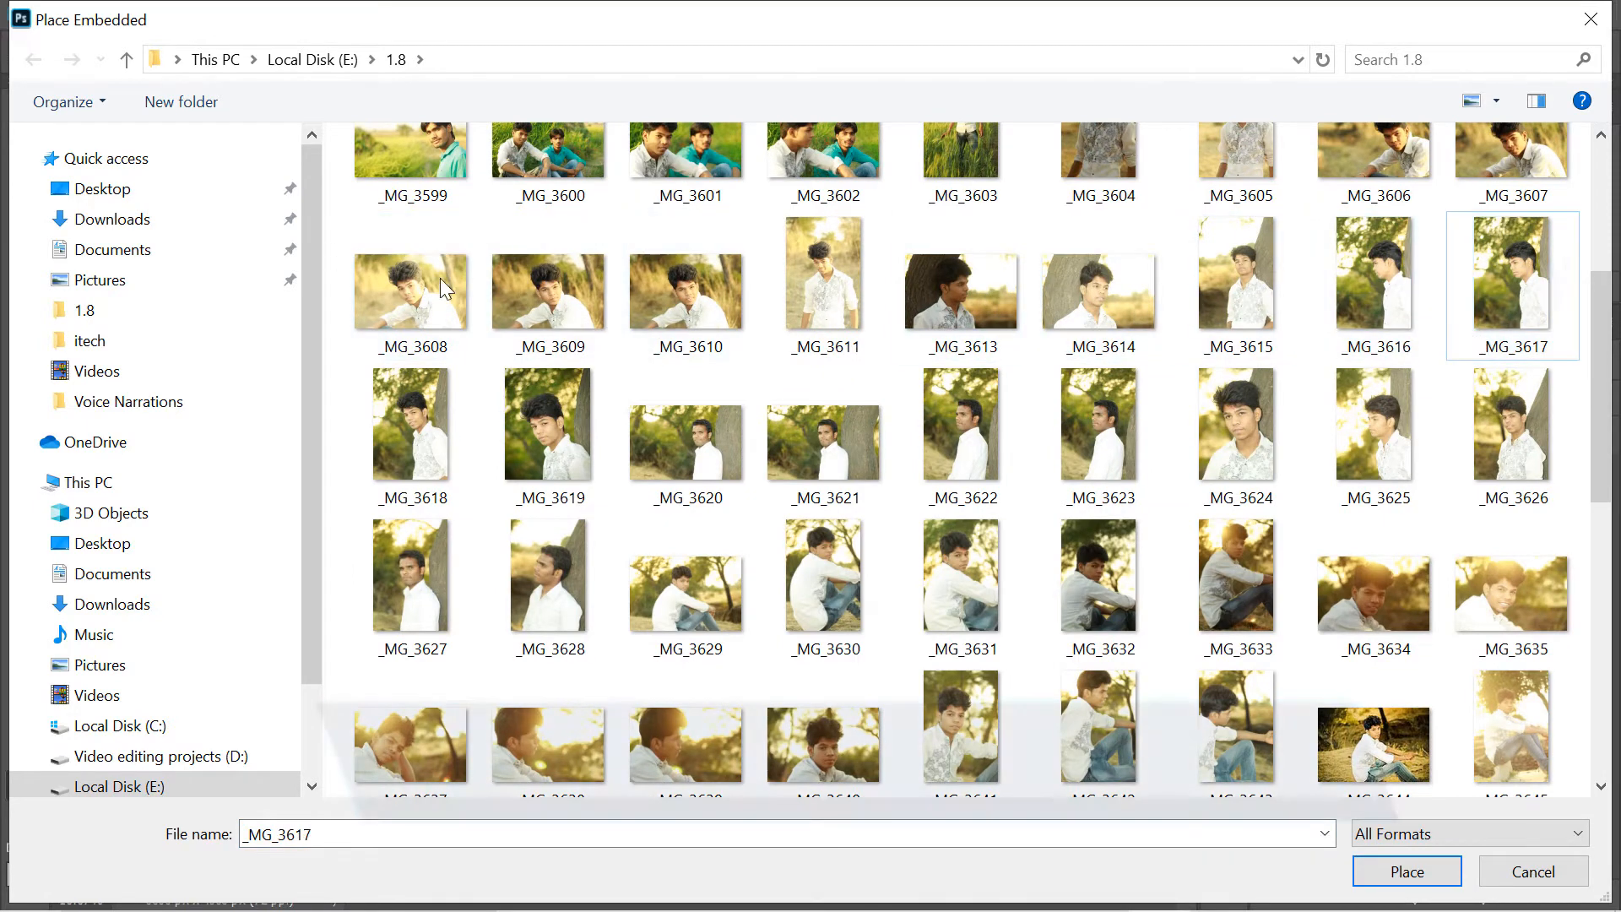
click(714, 309)
click(978, 308)
click(1098, 308)
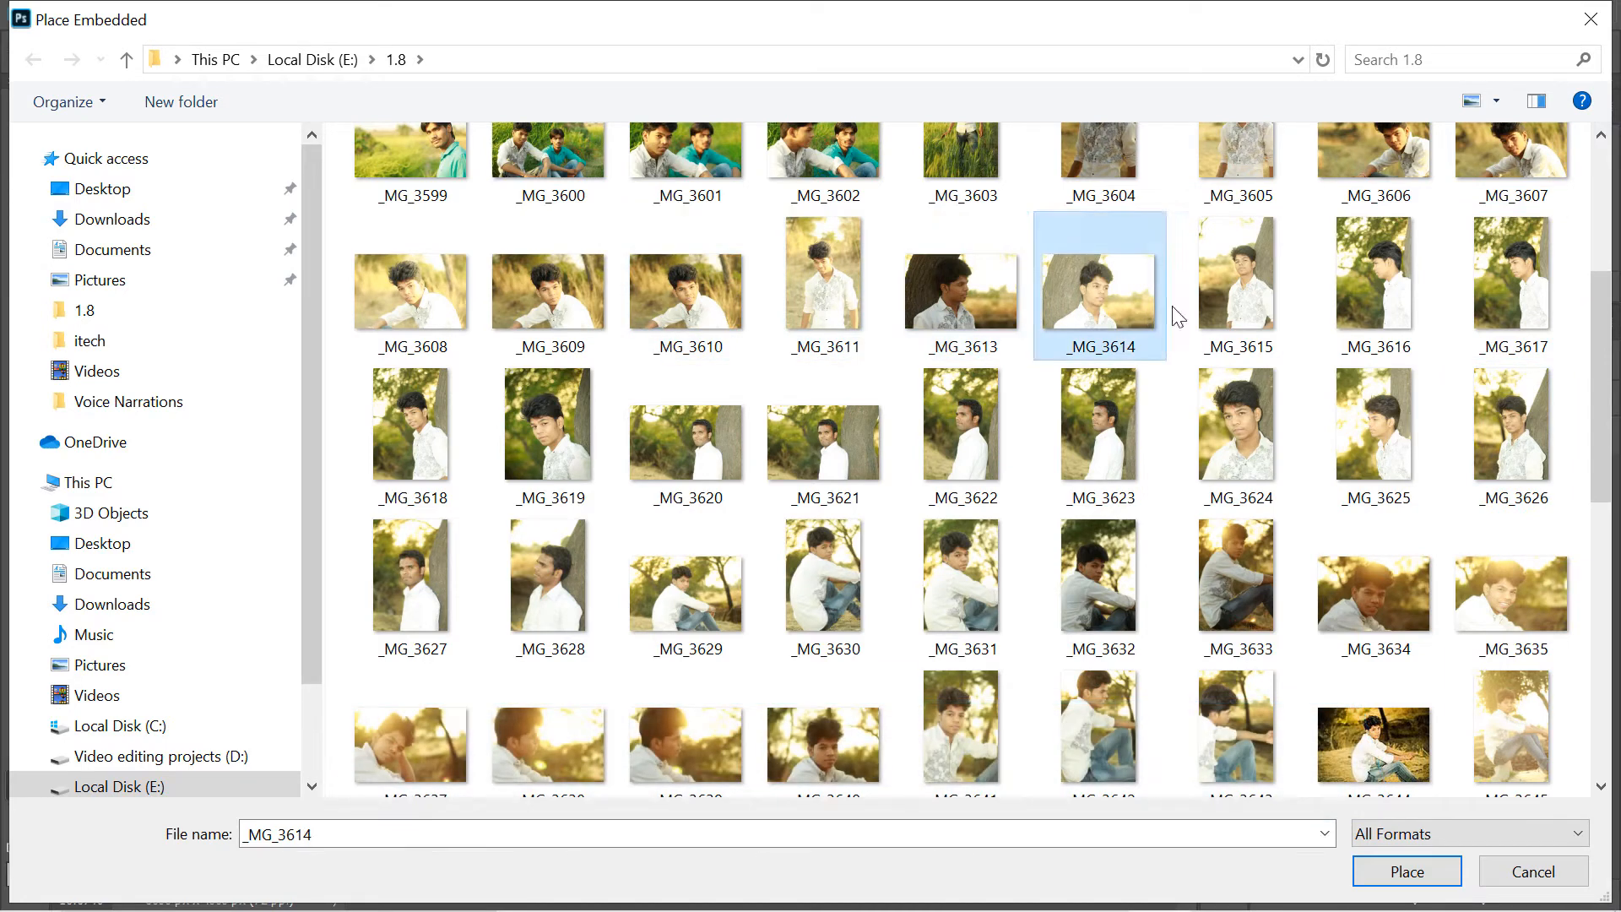
click(1237, 304)
click(1377, 304)
click(1495, 304)
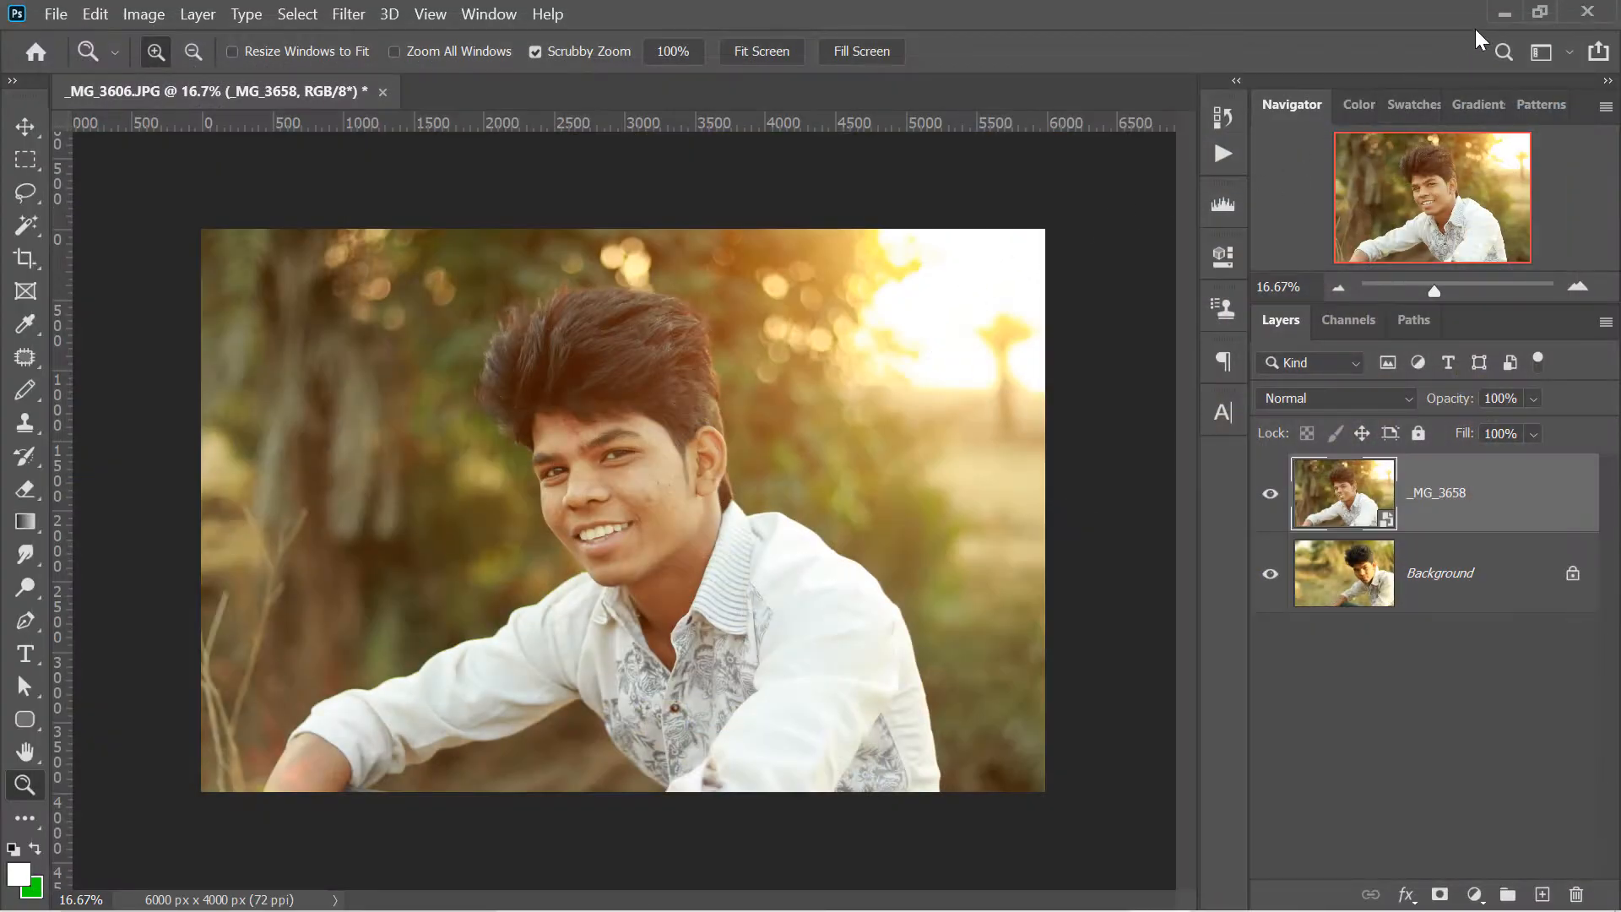
- Switch to the 1.8 folder in File Explorer and select the row of photos from _MG_3648 to _MG_3652
click(1504, 14)
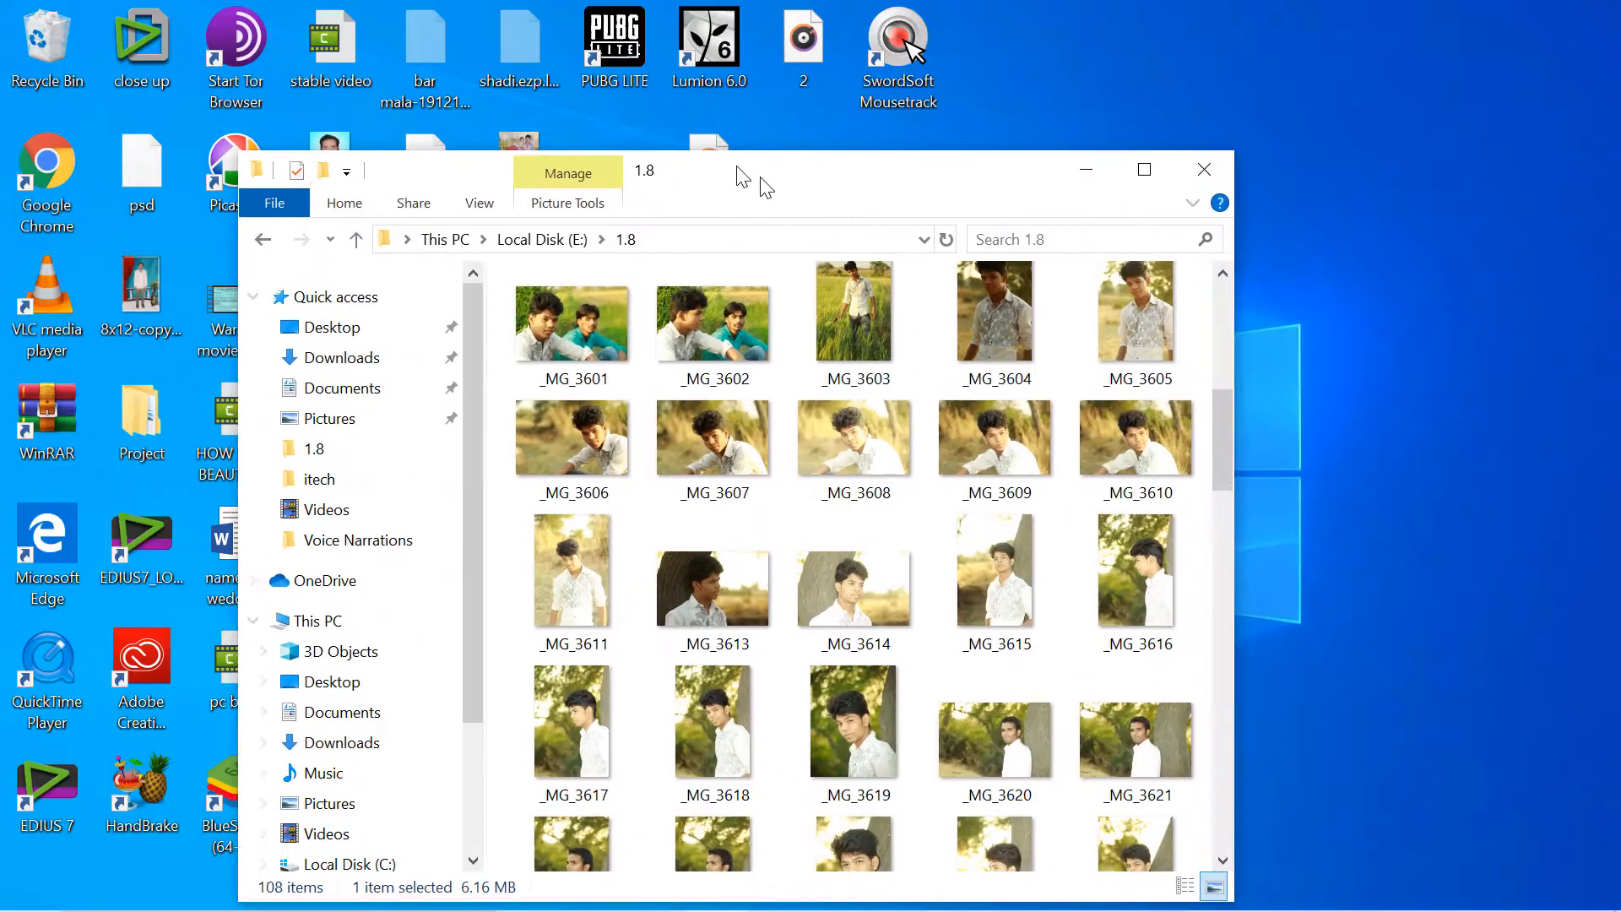
drag(737, 166, 881, 6)
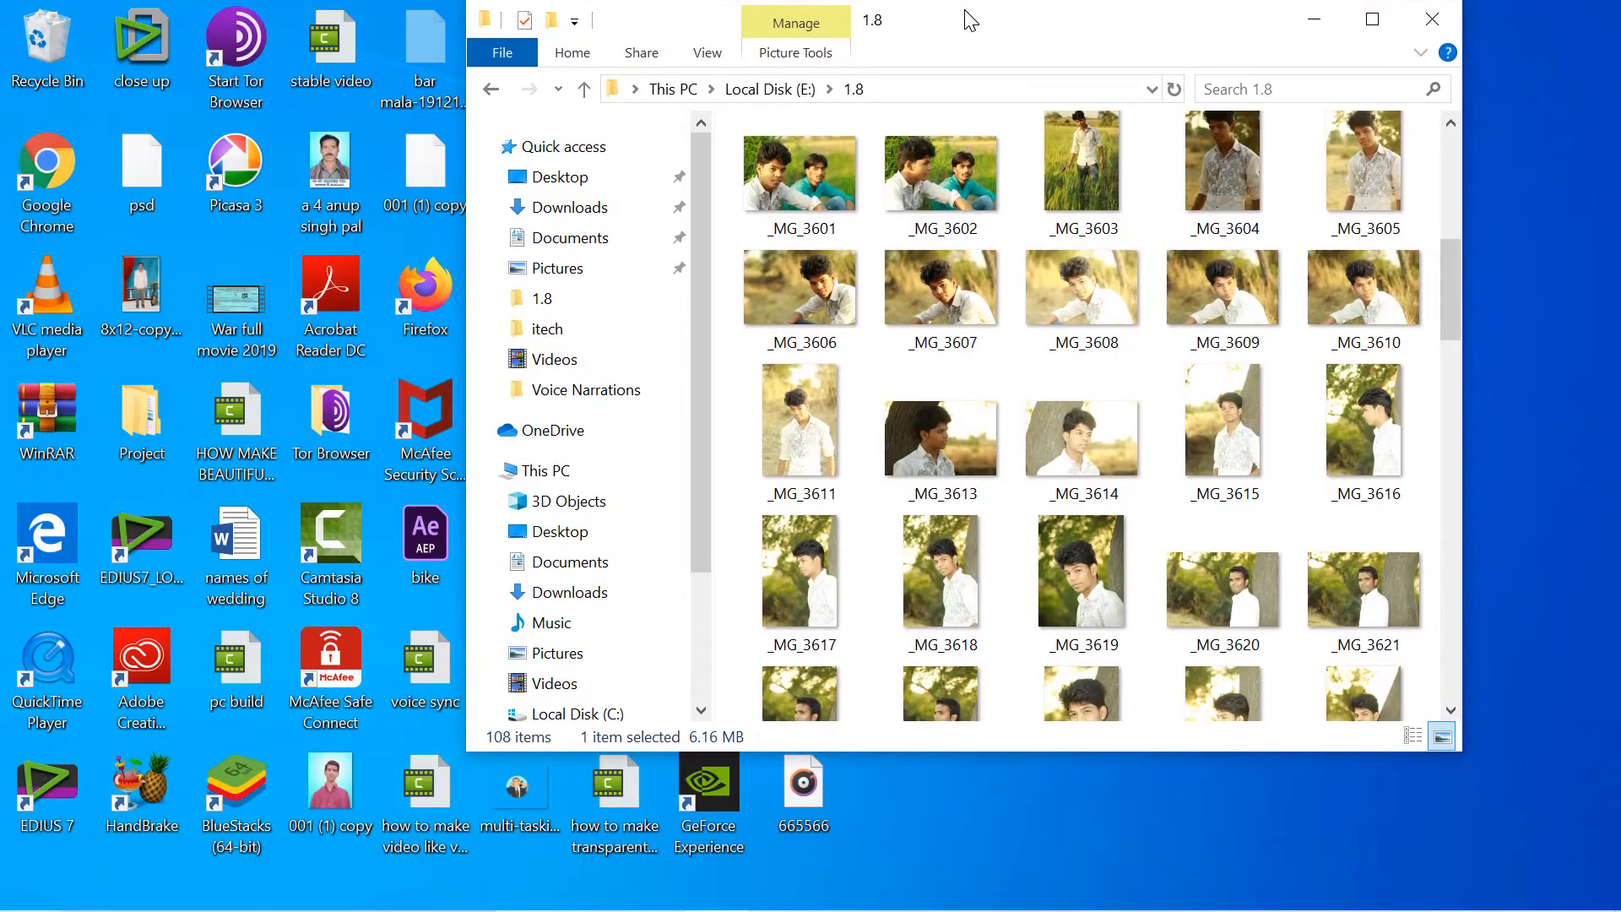
drag(1458, 270, 1445, 473)
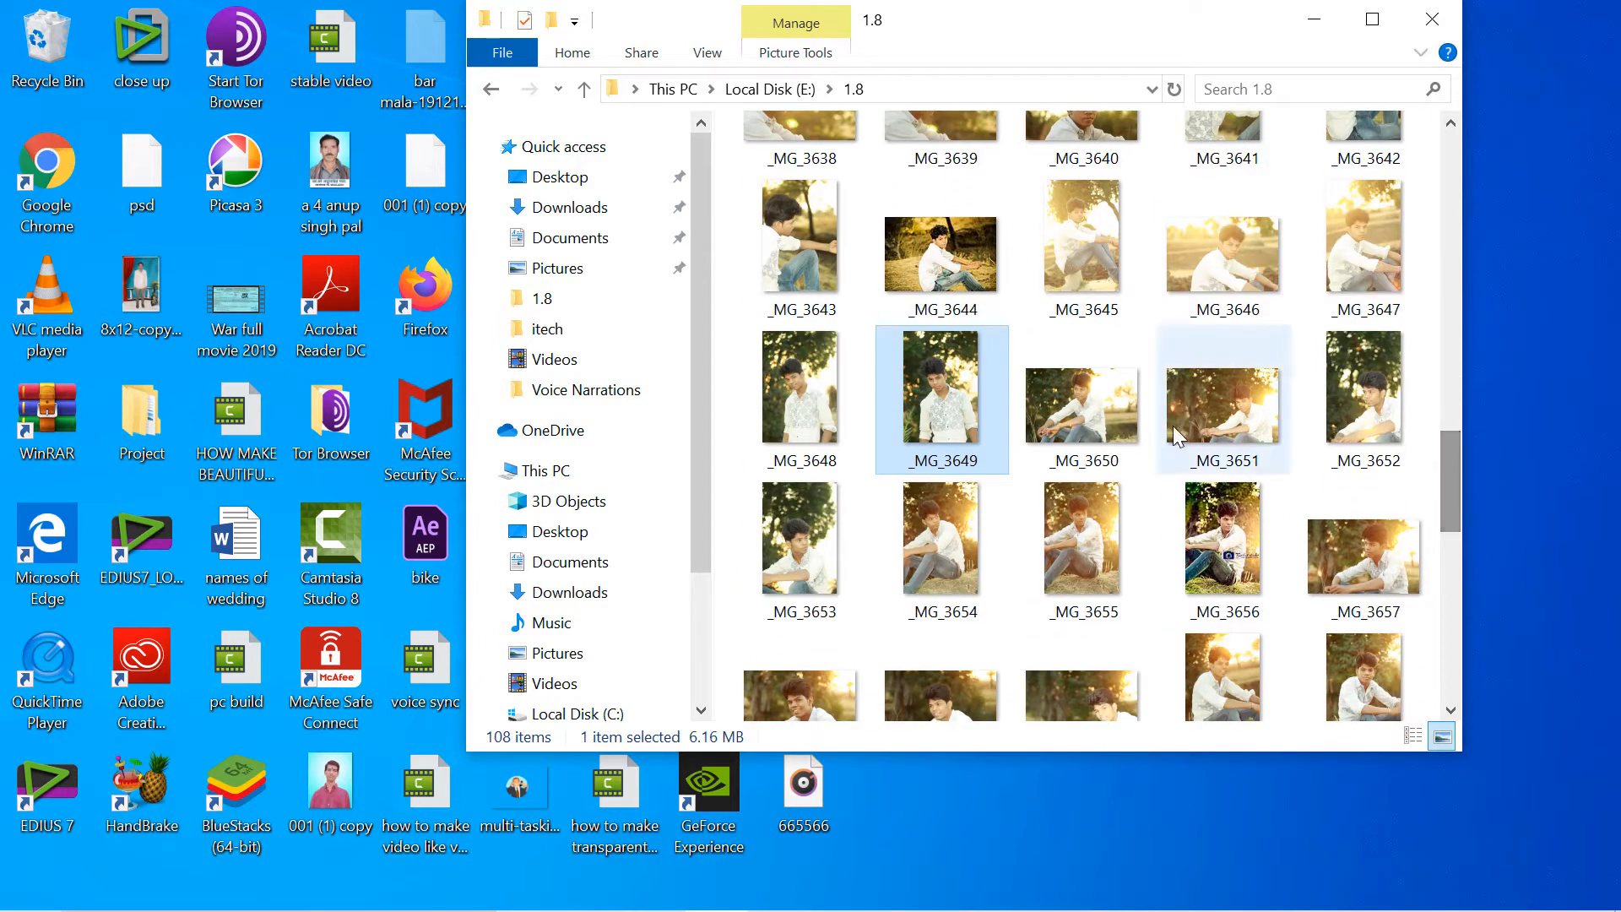
drag(739, 382, 1427, 399)
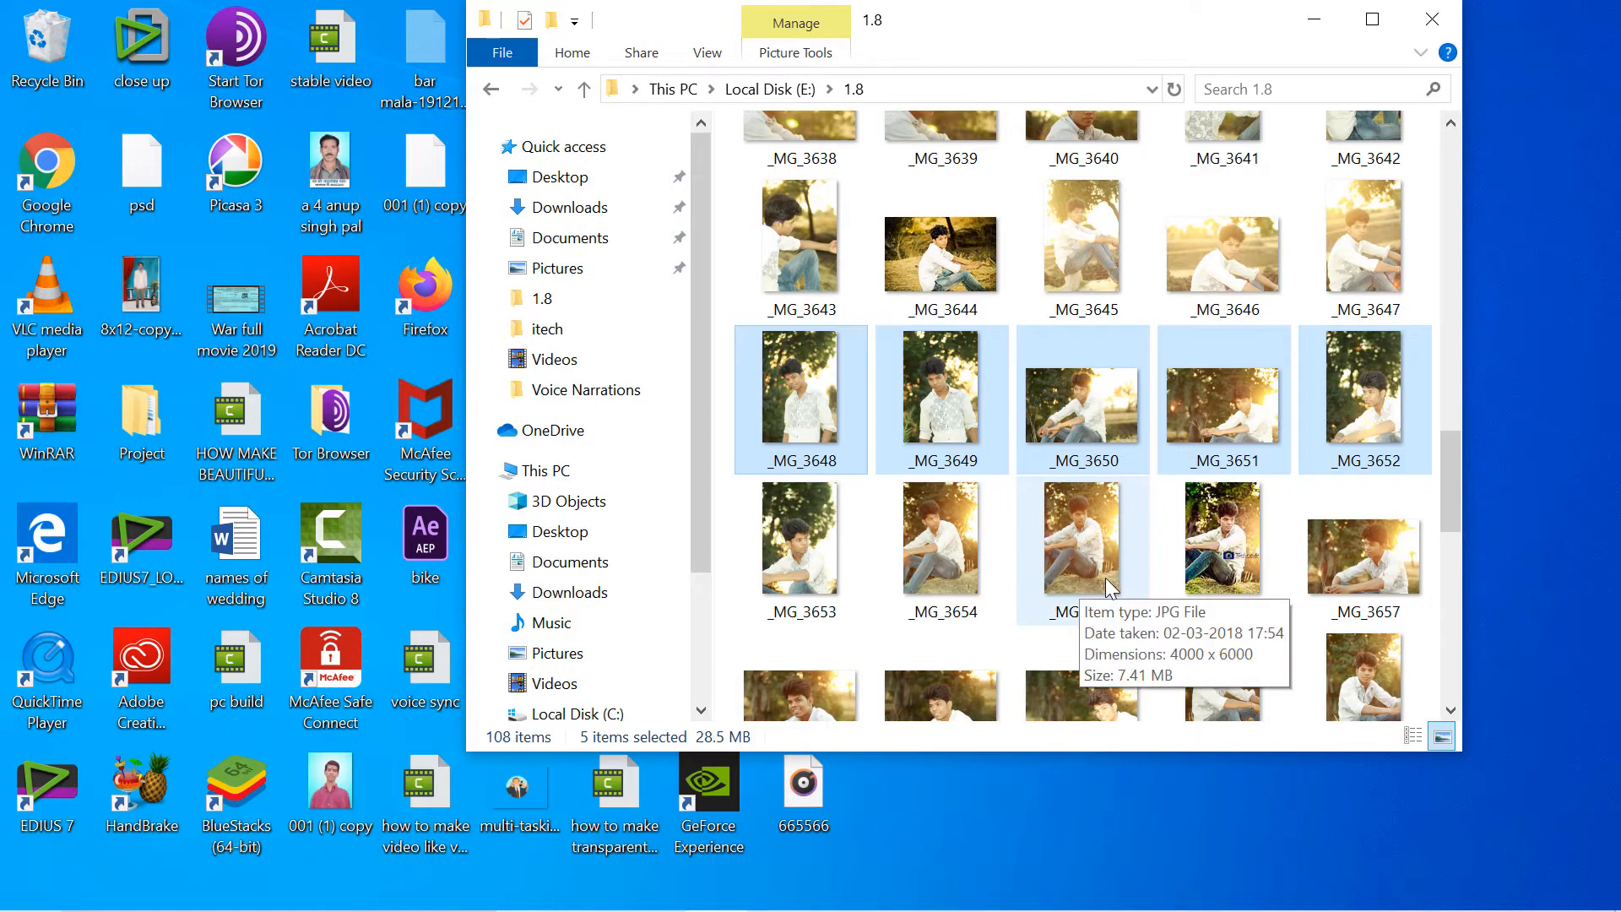
- Place the photos _MG_3645 through _MG_3655 from File Explorer together as embedded layers in the _MG_3606 document at their default sizes
click(1081, 576)
click(1072, 226)
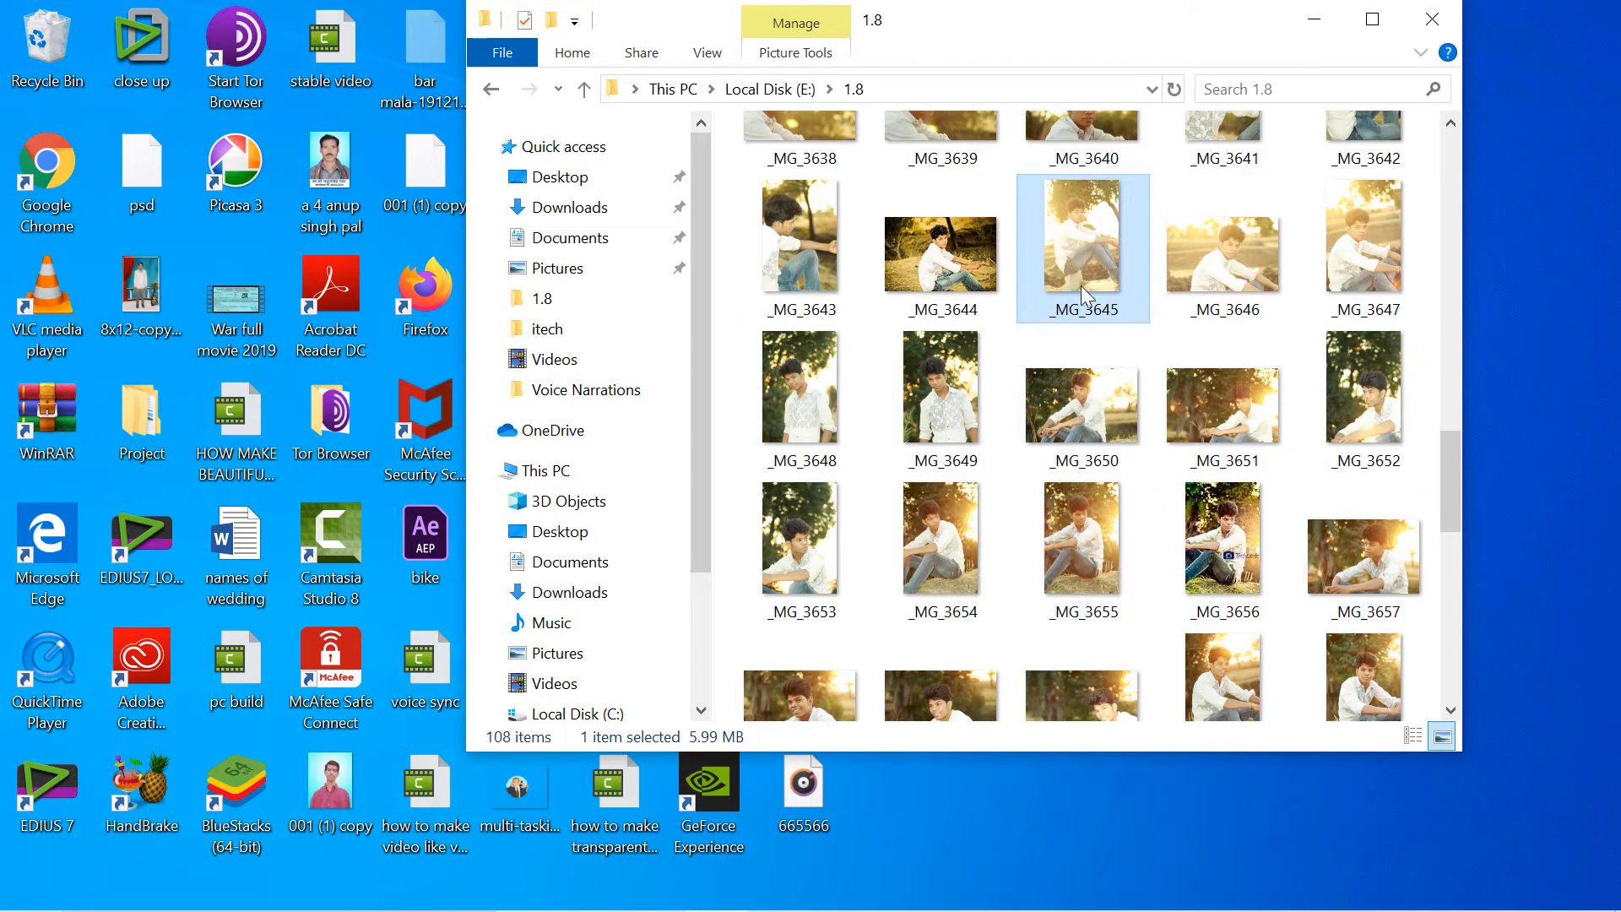
shift+click(1092, 533)
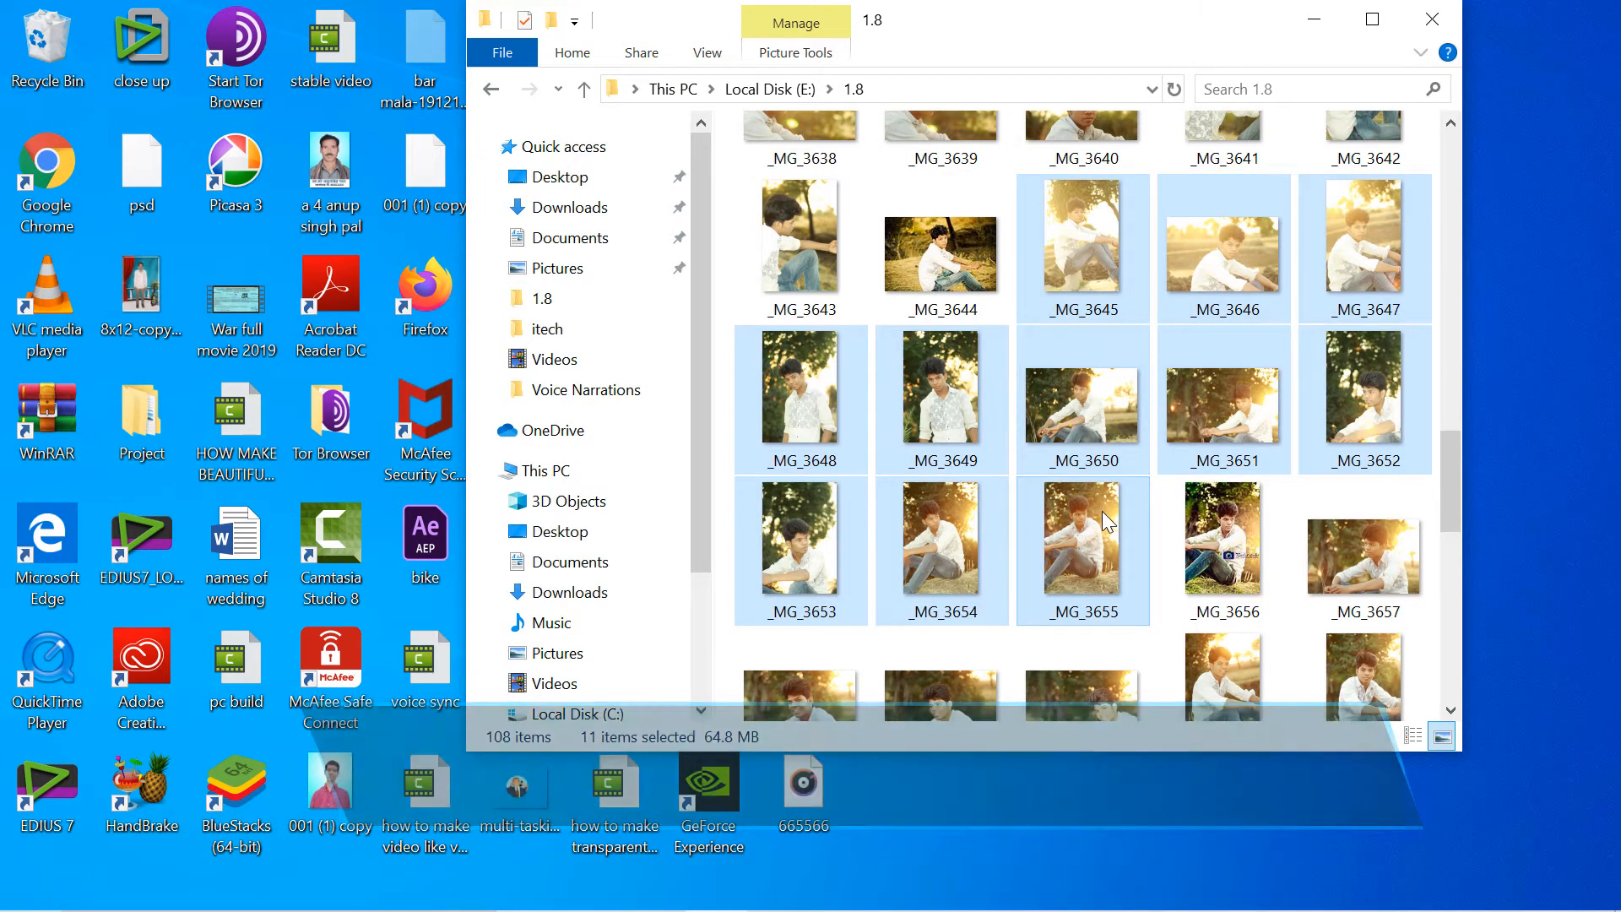
scroll(1102, 498, down, 1)
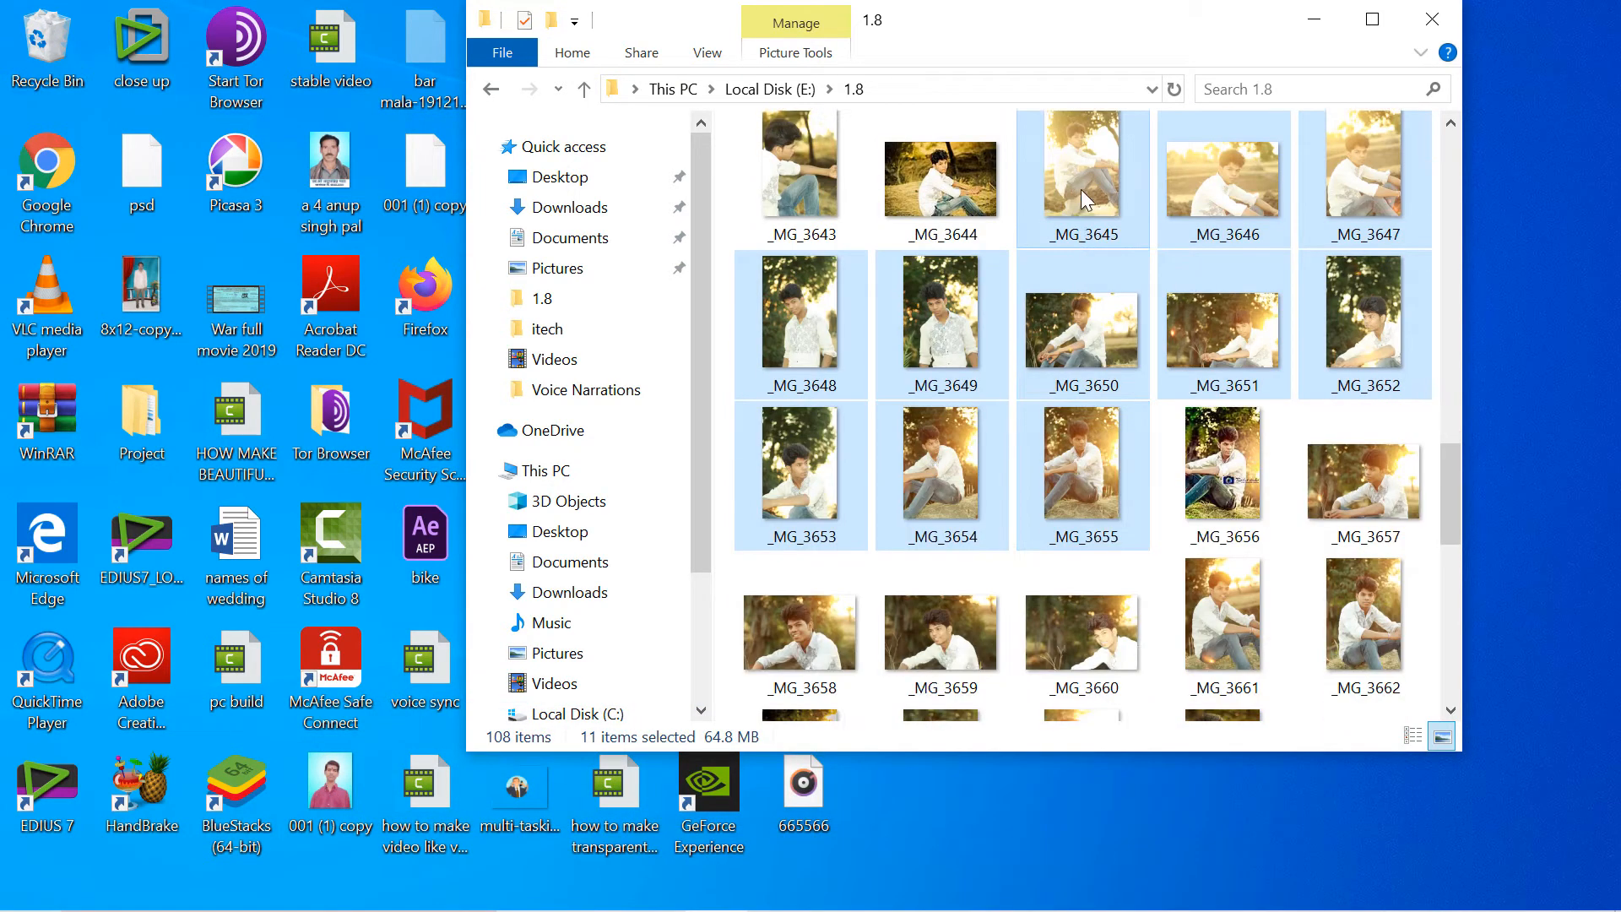
drag(1082, 167, 640, 488)
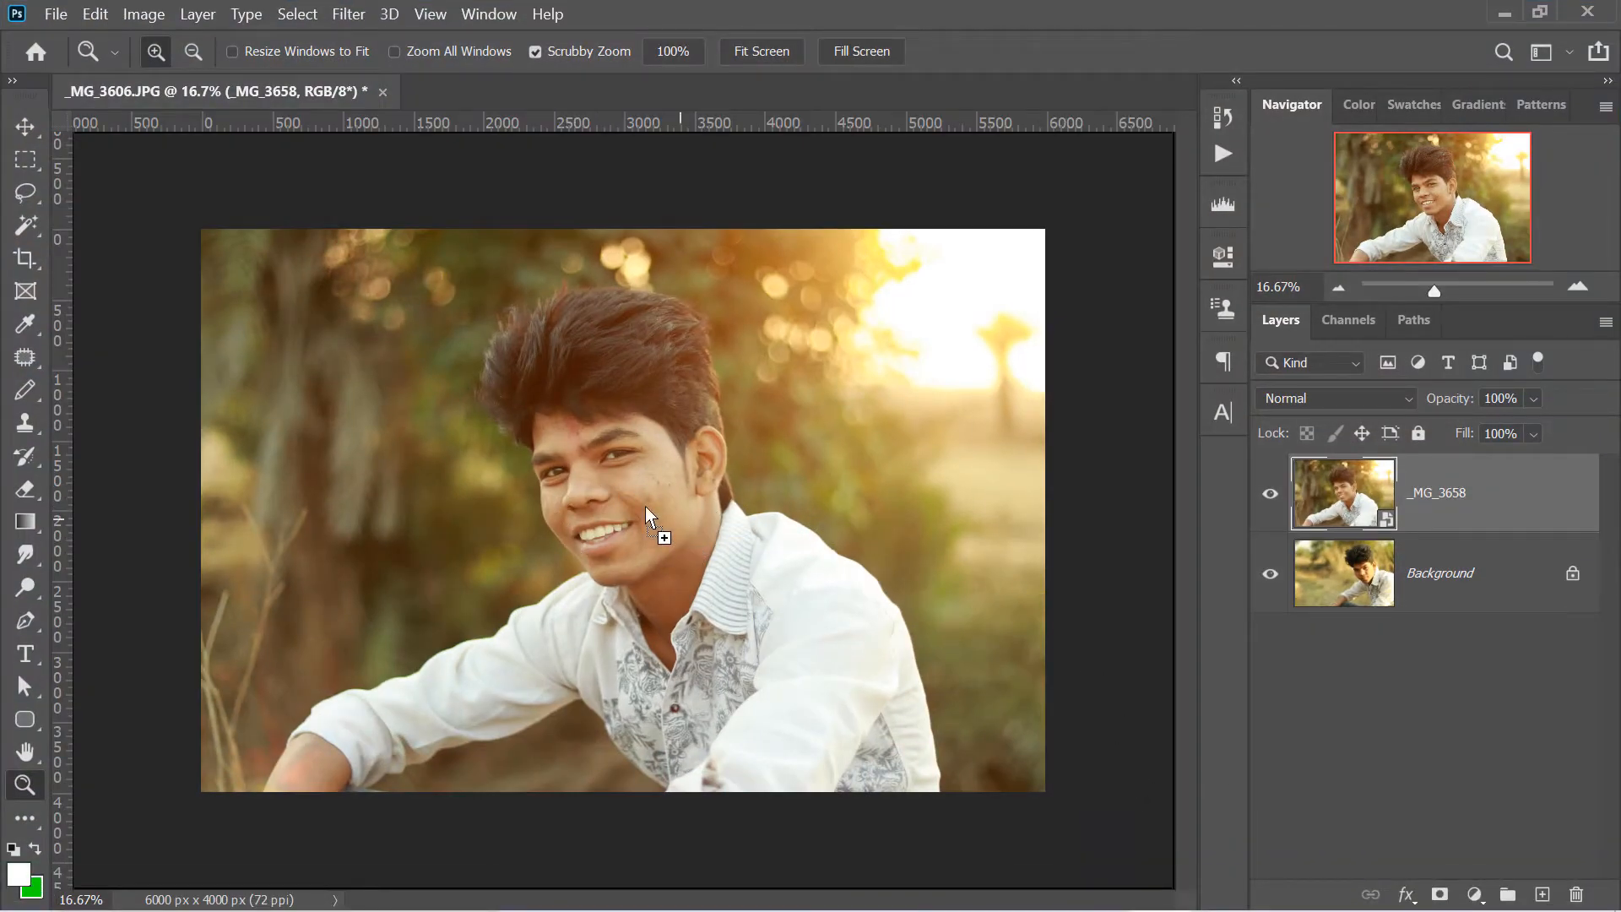
drag(615, 495, 615, 495)
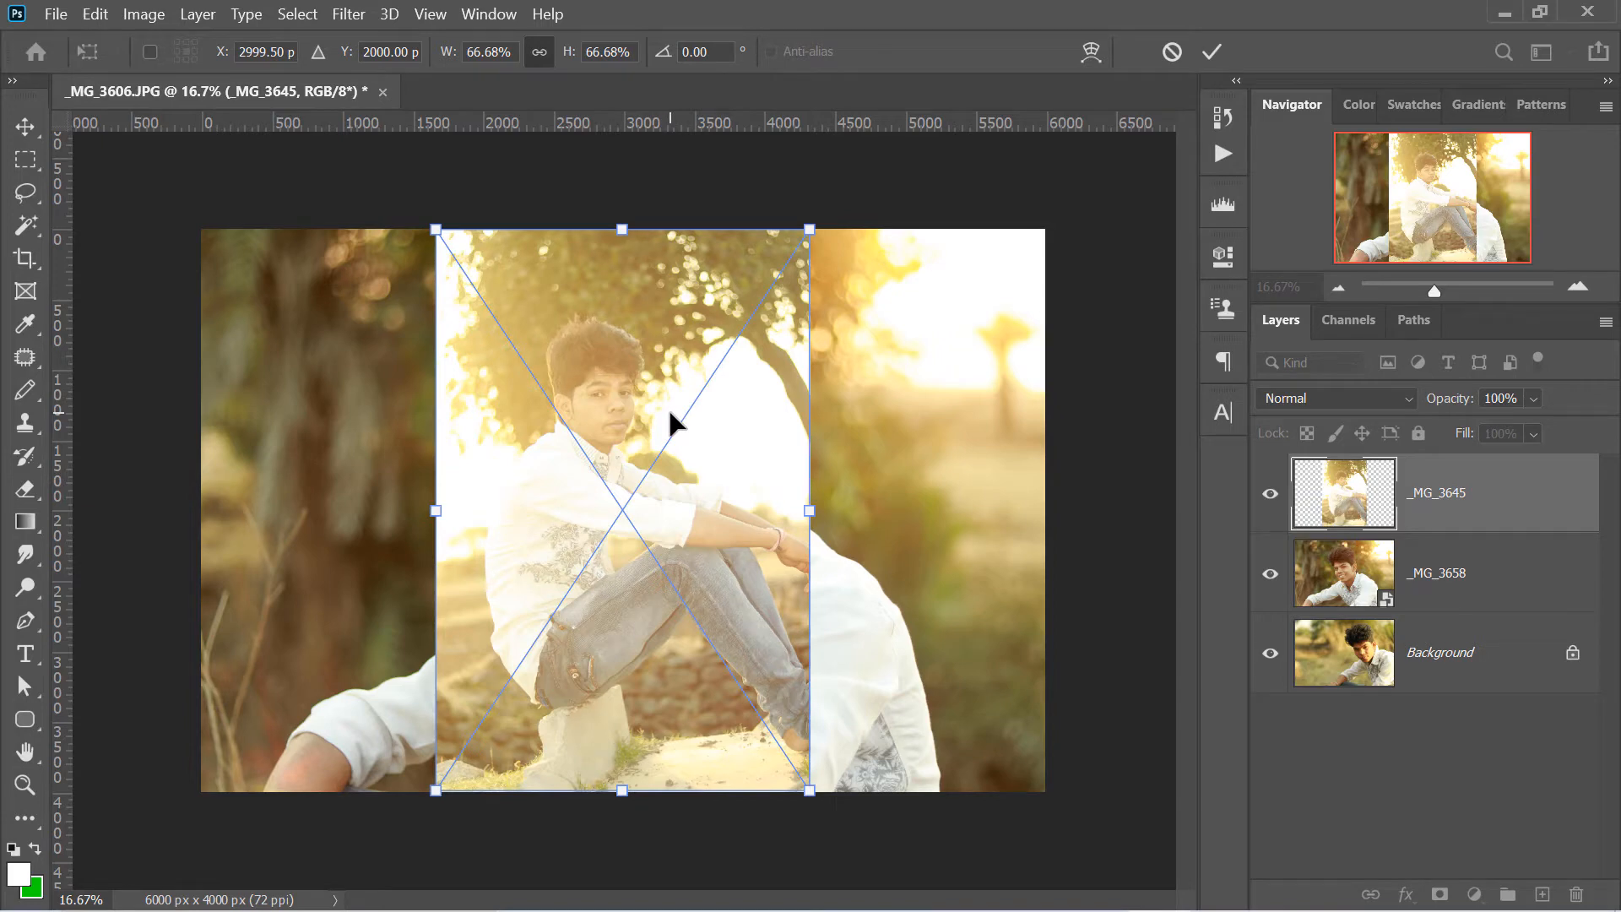
key(Return)
key(Return)
key(Return)
key(Return)
key(Return)
key(Return)
key(Return)
key(Return)
key(Return)
key(Return)
key(Return)
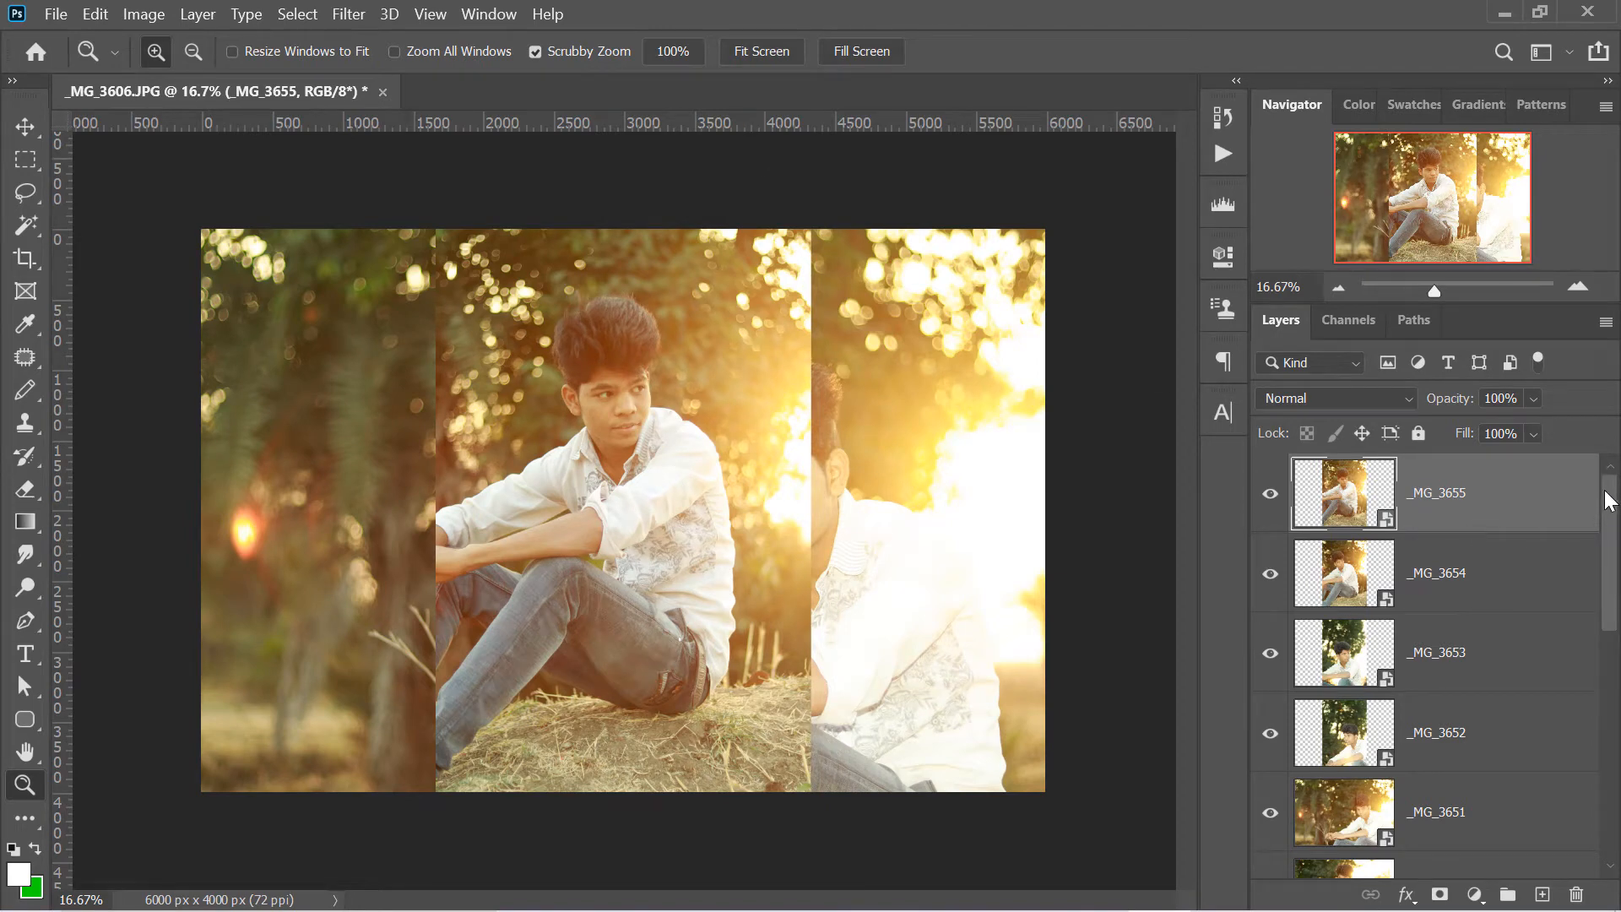
- Look through the placed photo layers and delete the _MG_3655 layer
mouse_move(1607, 494)
mouse_down()
mouse_move(1616, 762)
mouse_move(1596, 523)
mouse_up()
click(1496, 579)
click(1523, 511)
drag(1612, 572, 1603, 483)
click(1469, 768)
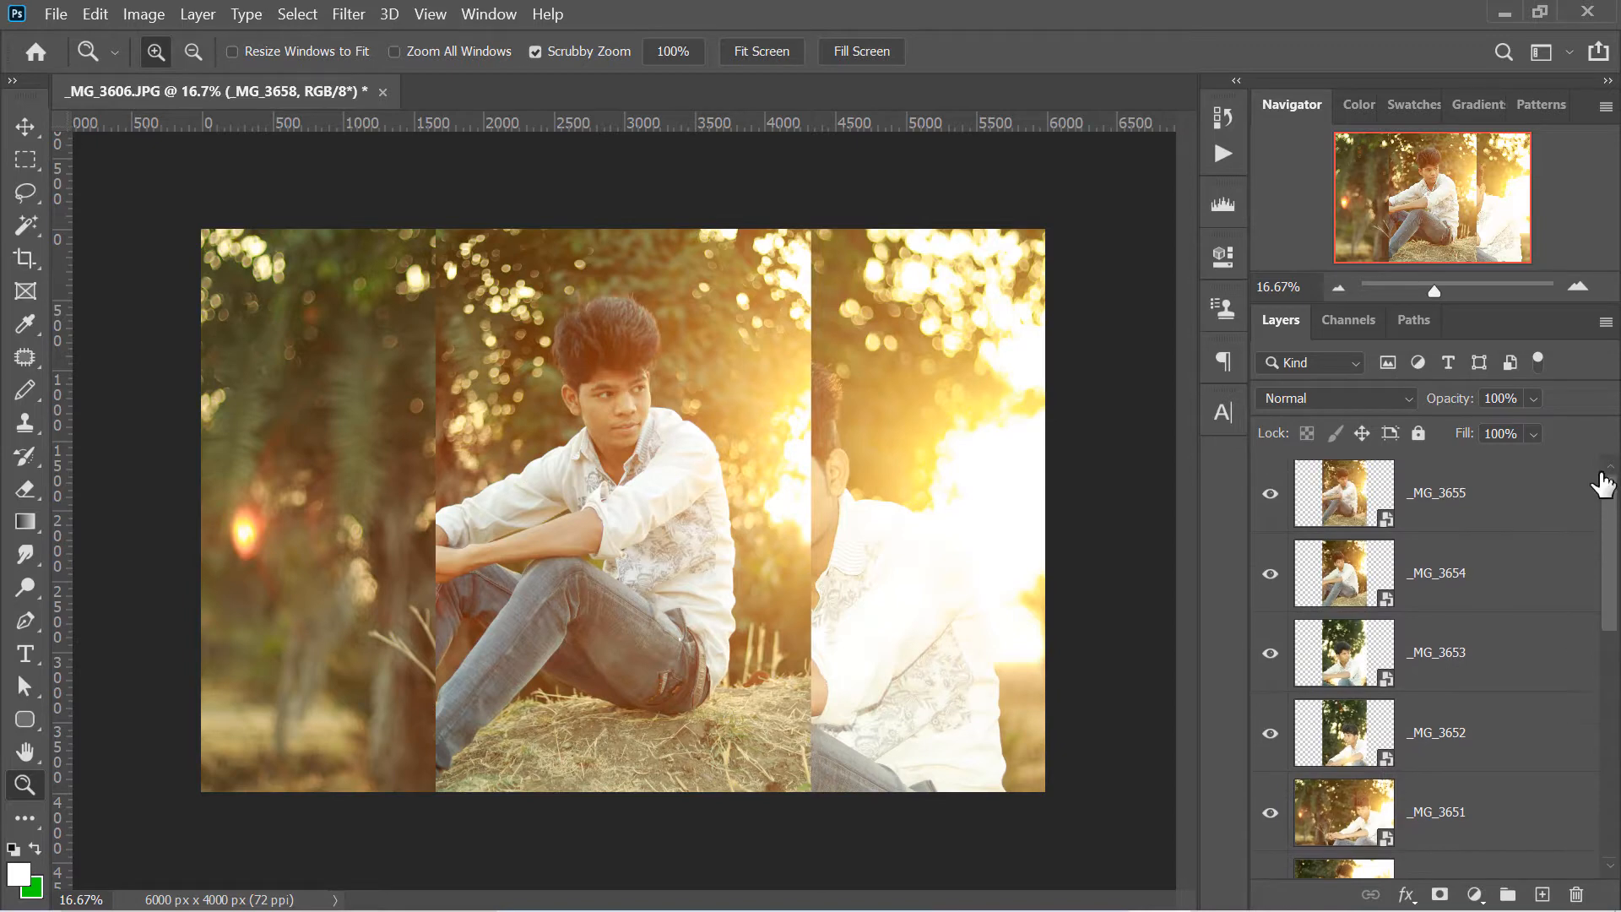
click(1431, 494)
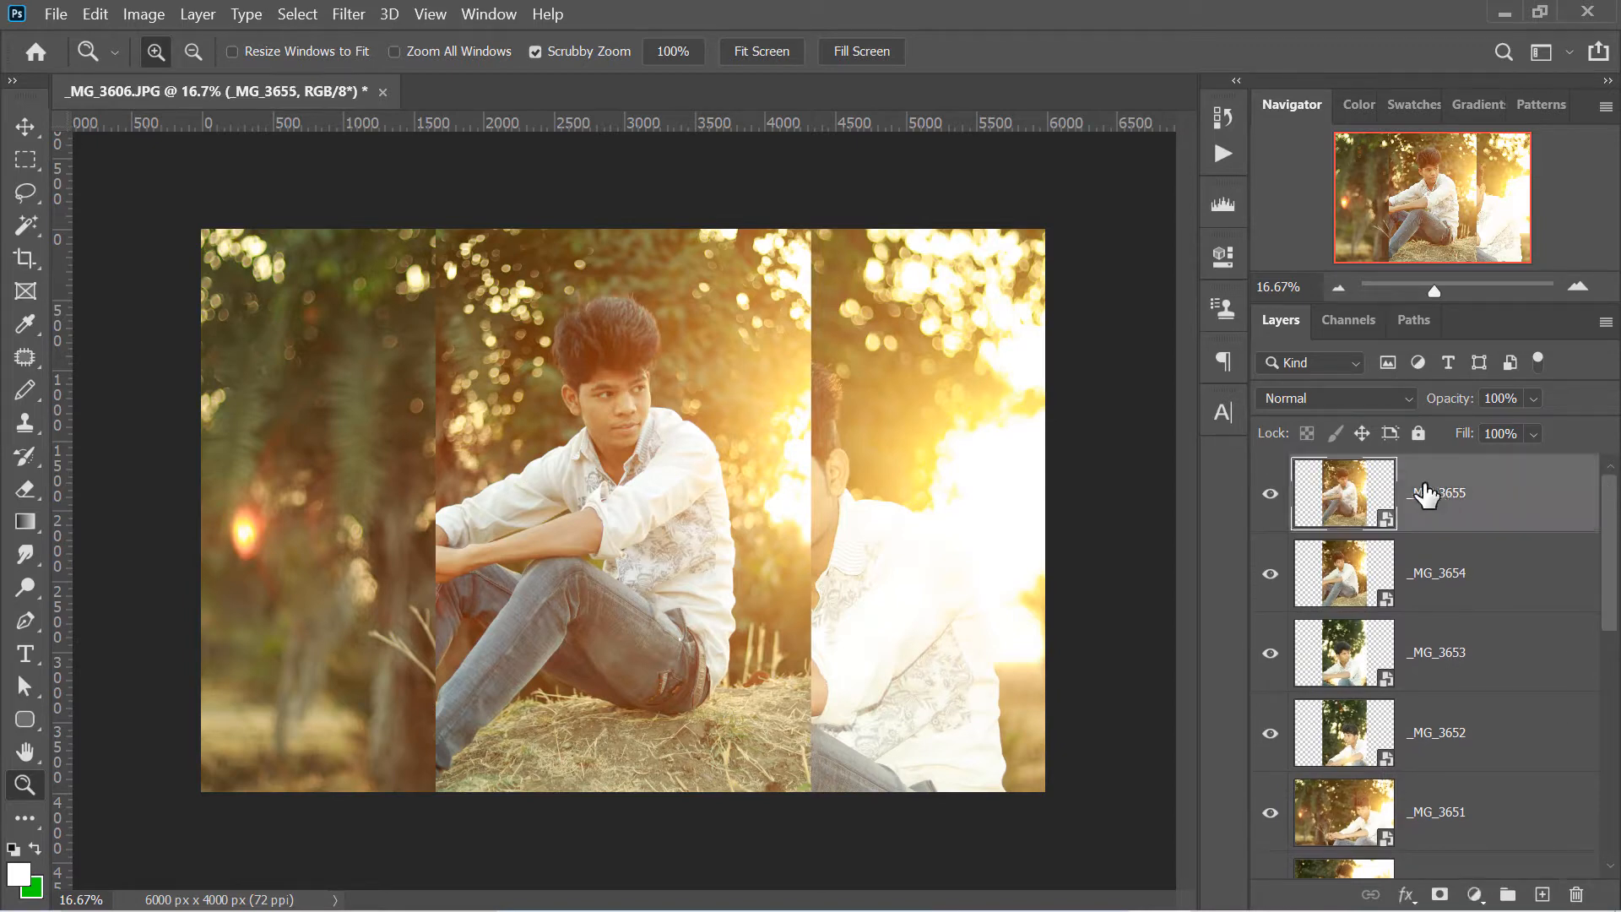
drag(1407, 488, 1578, 896)
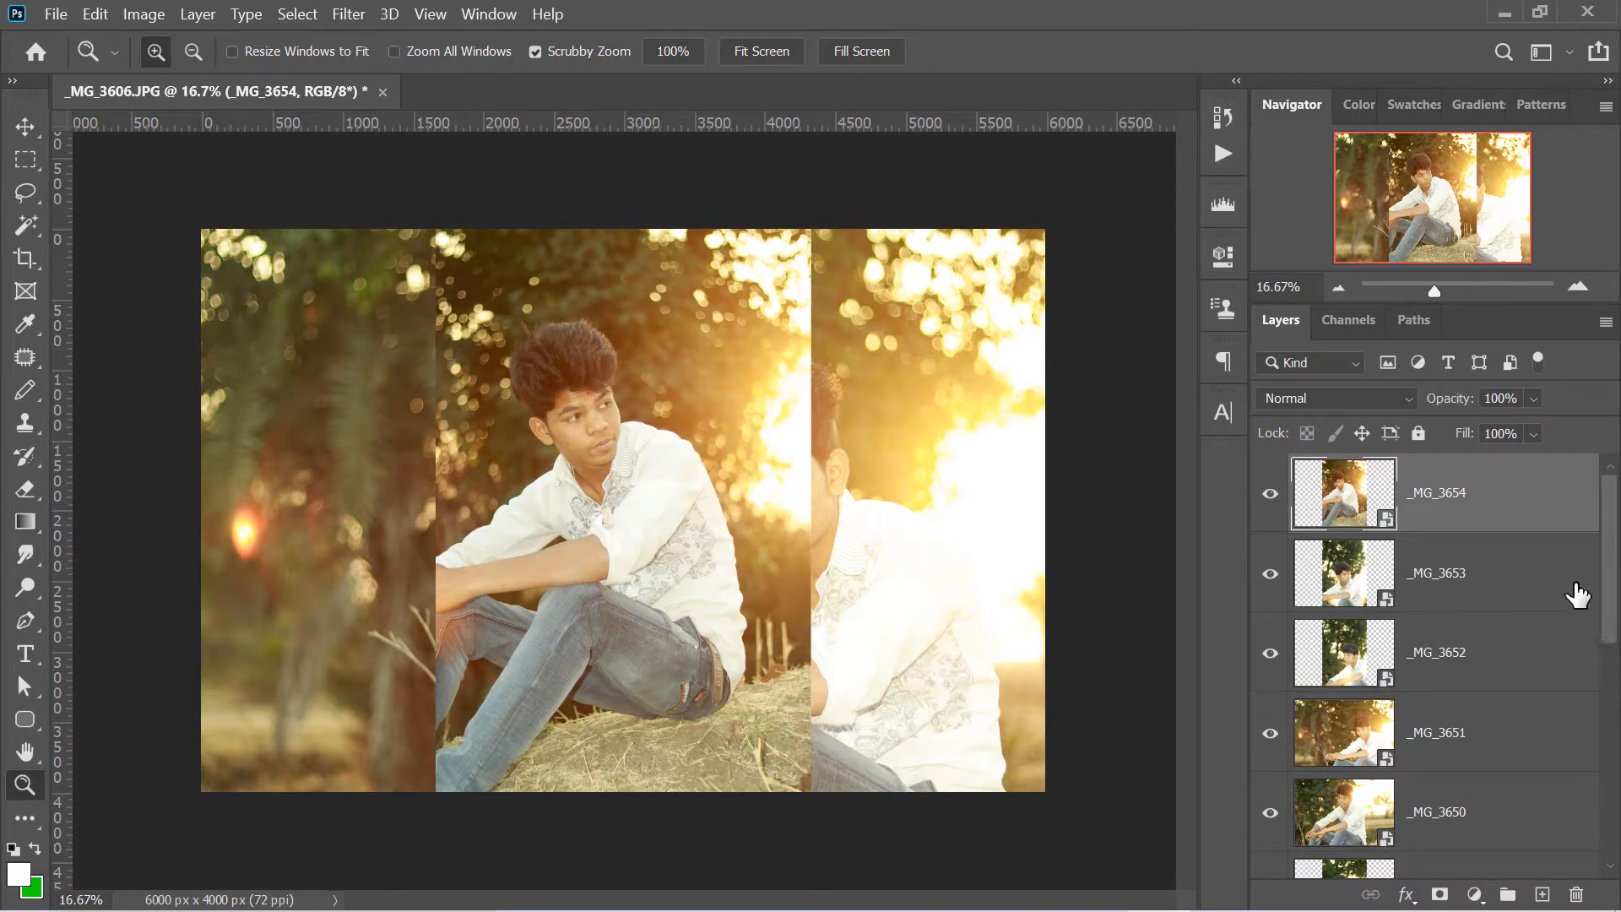
- Delete the photo layers _MG_3654, _MG_3653 and _MG_3652 one after another
click(1463, 540)
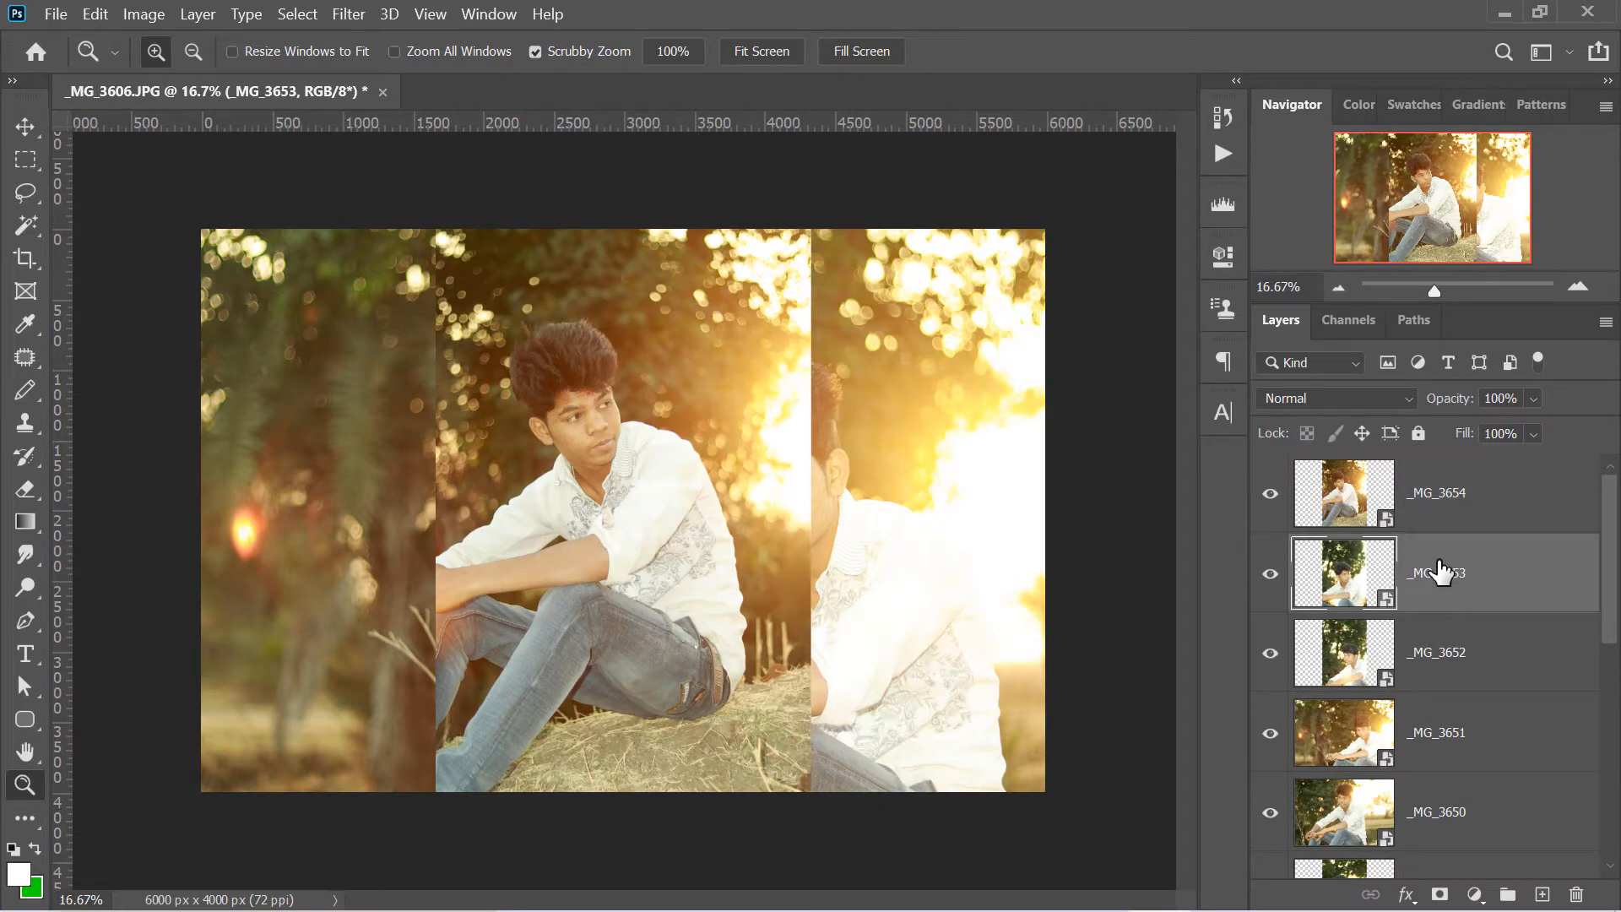
click(1453, 495)
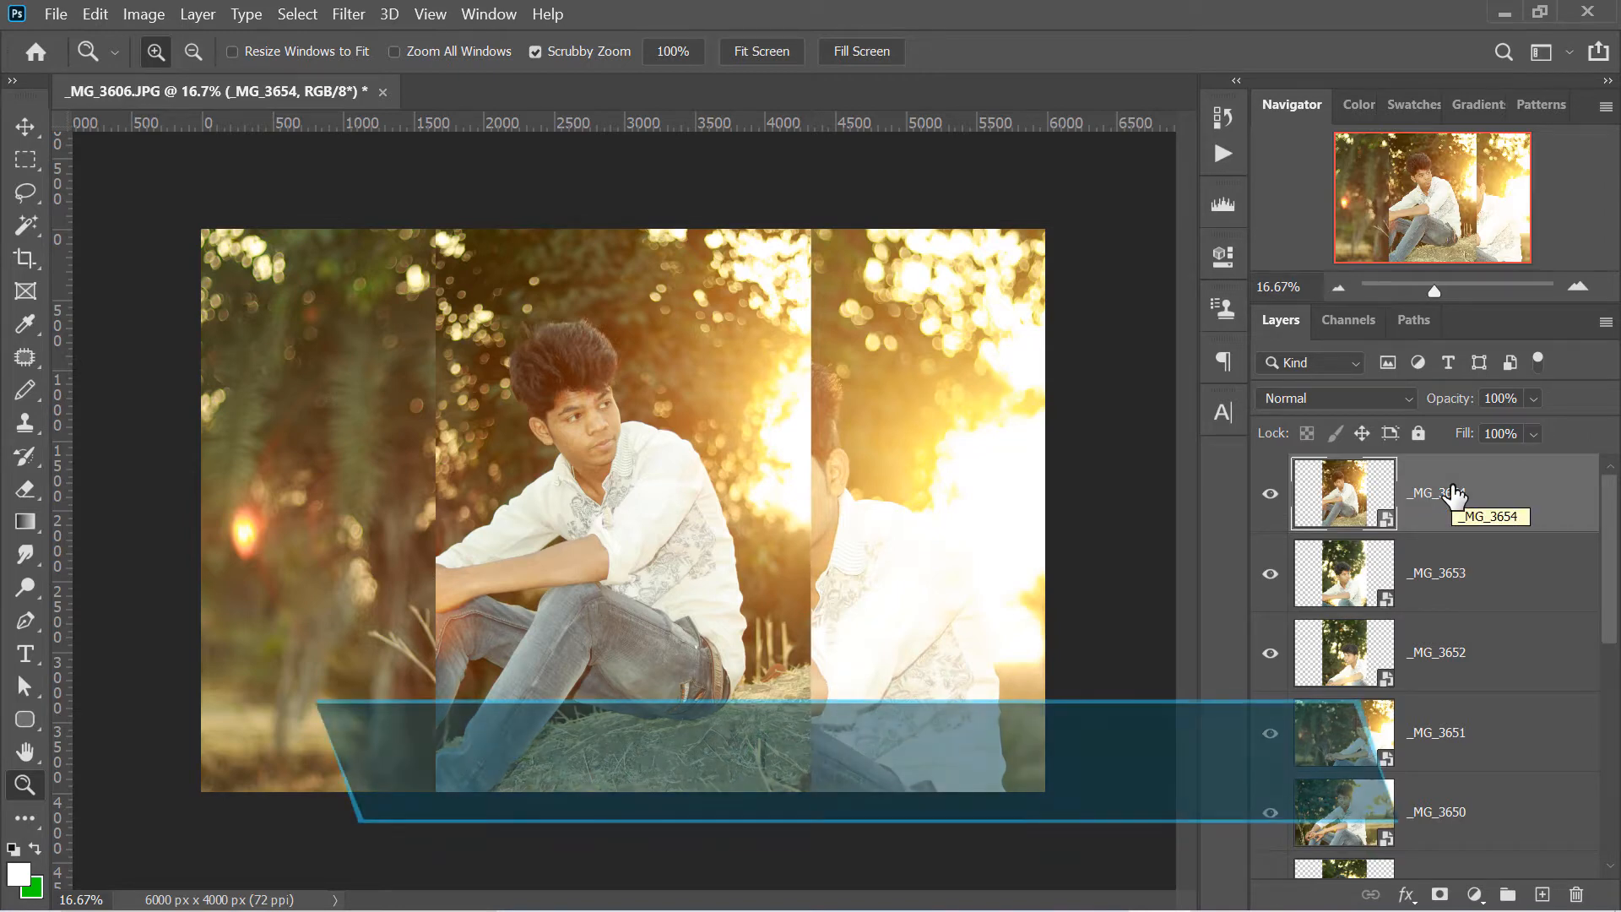
key(Delete)
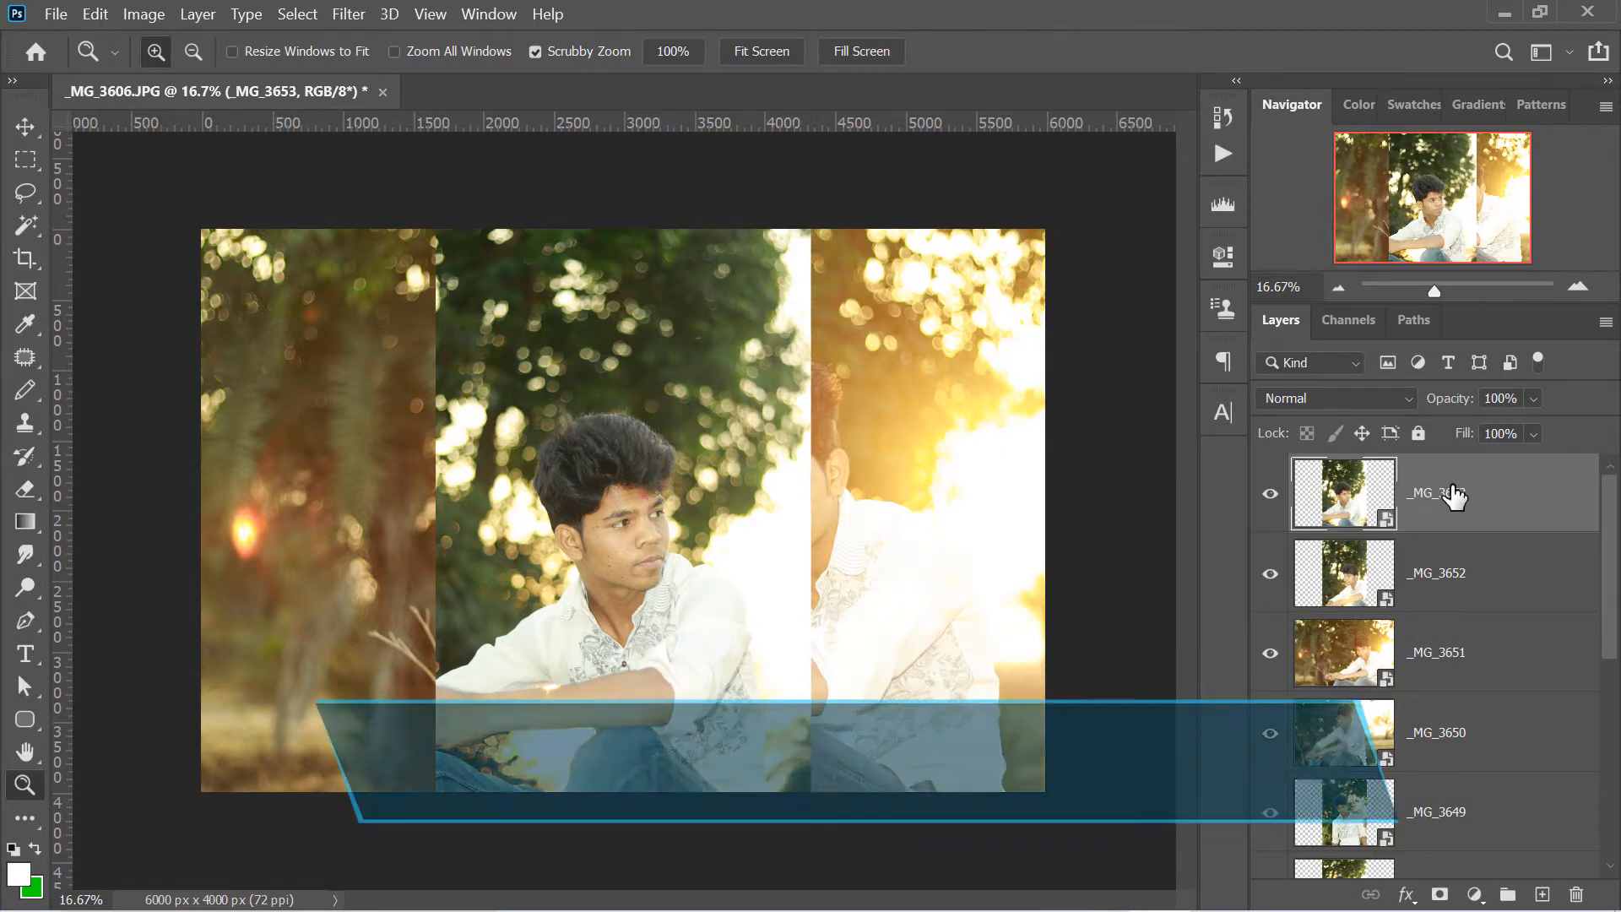
key(BackSpace)
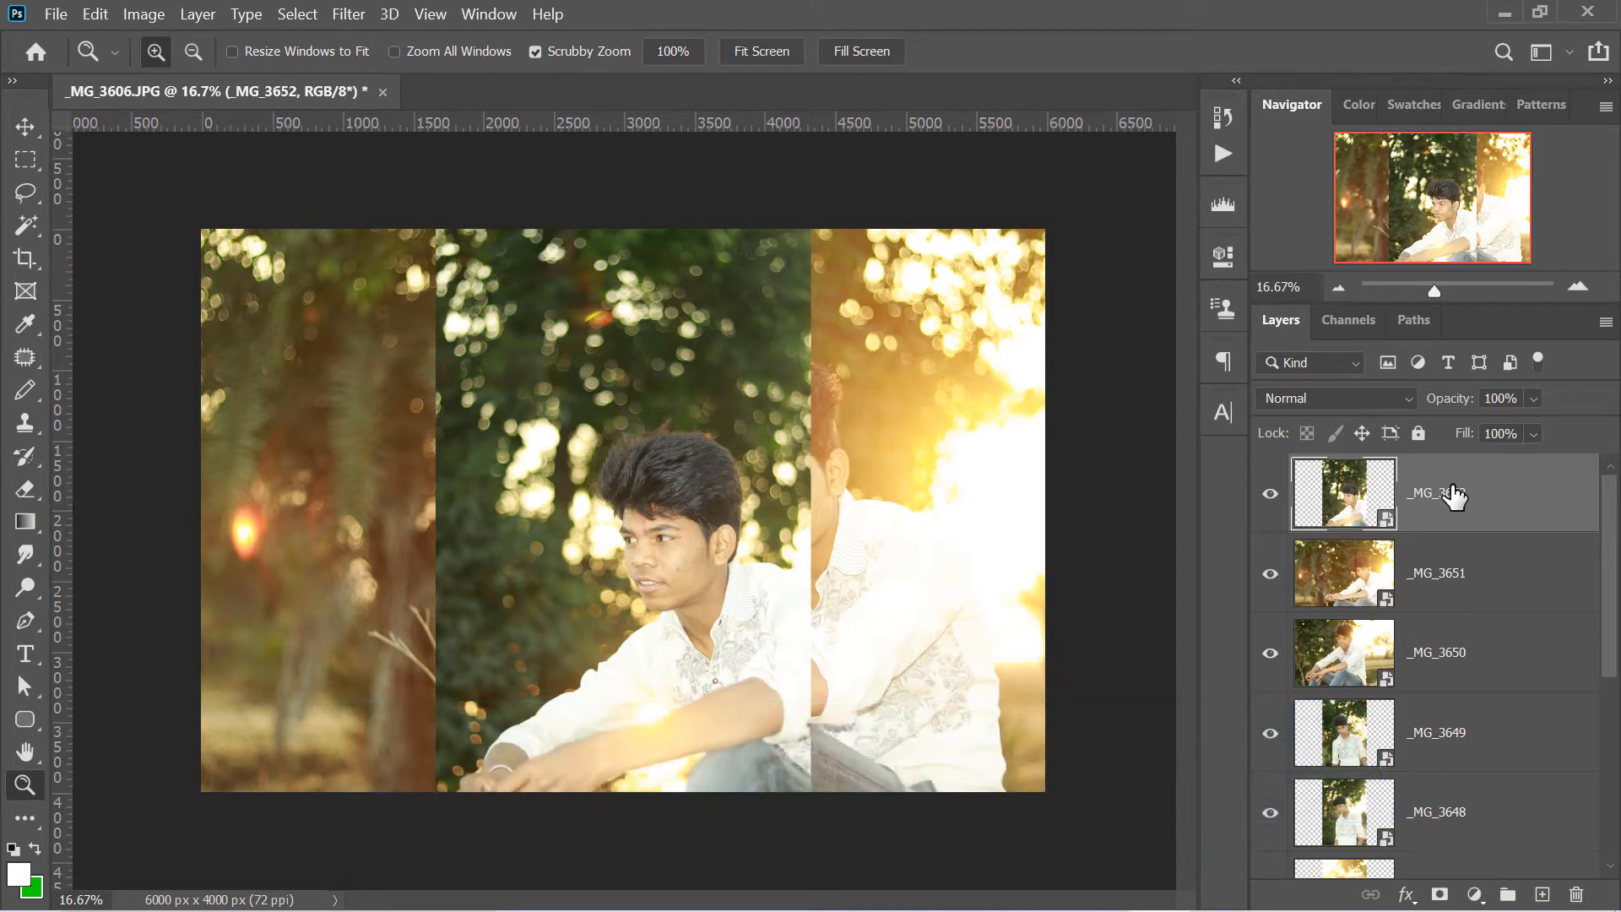
key(BackSpace)
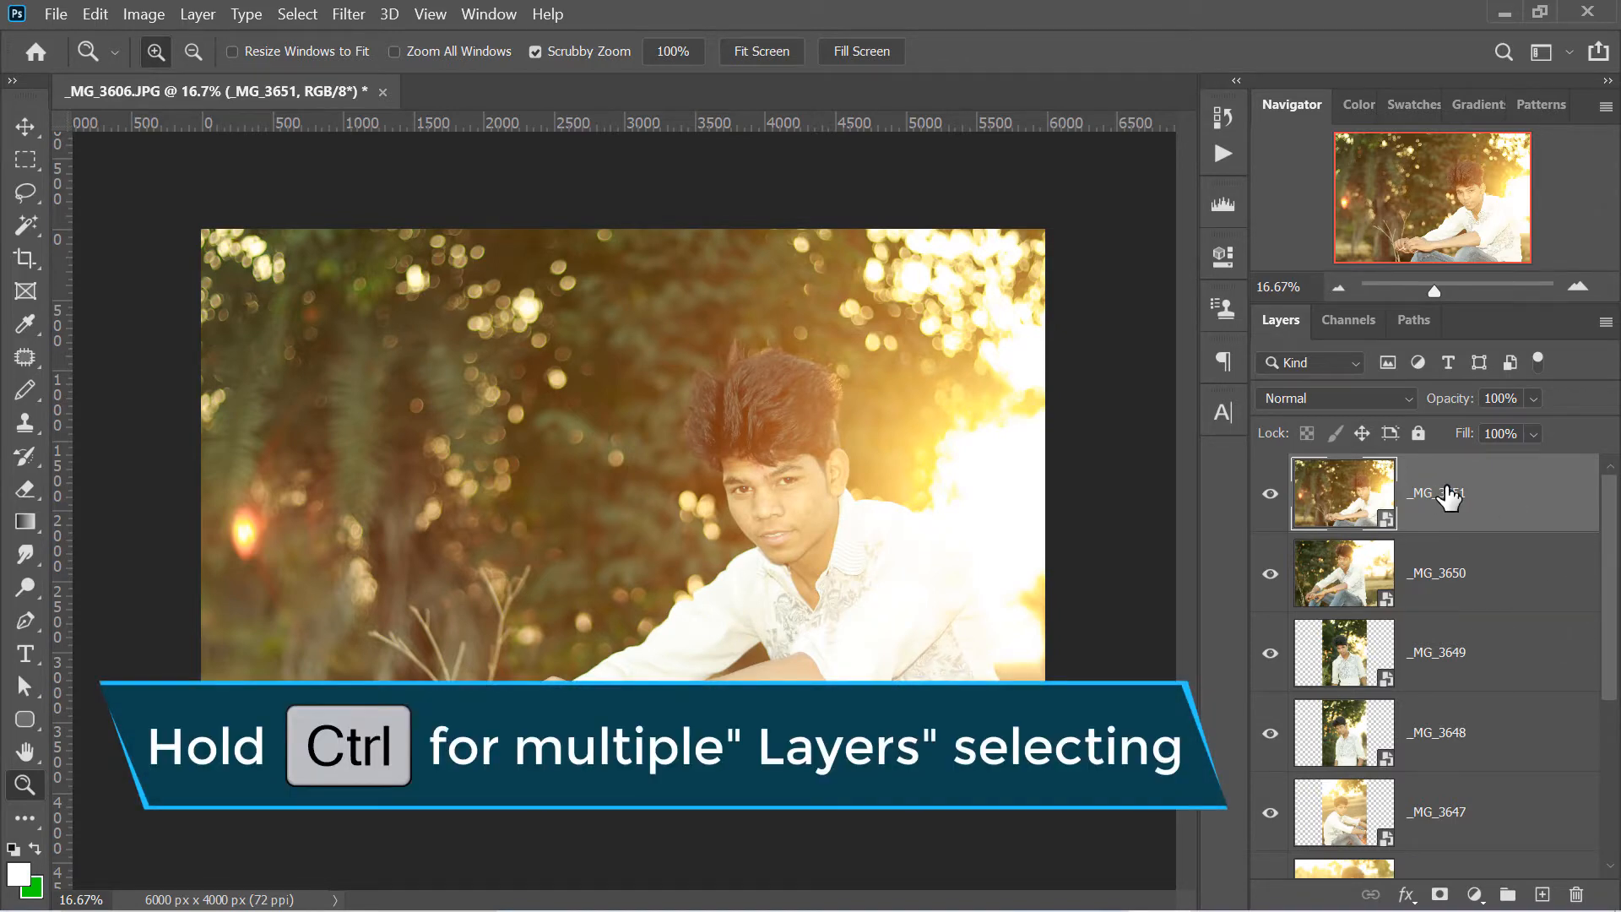
- Select the non-adjacent layers _MG_3651, _MG_3649 and _MG_3647 together and delete them
ctrl+click(1447, 652)
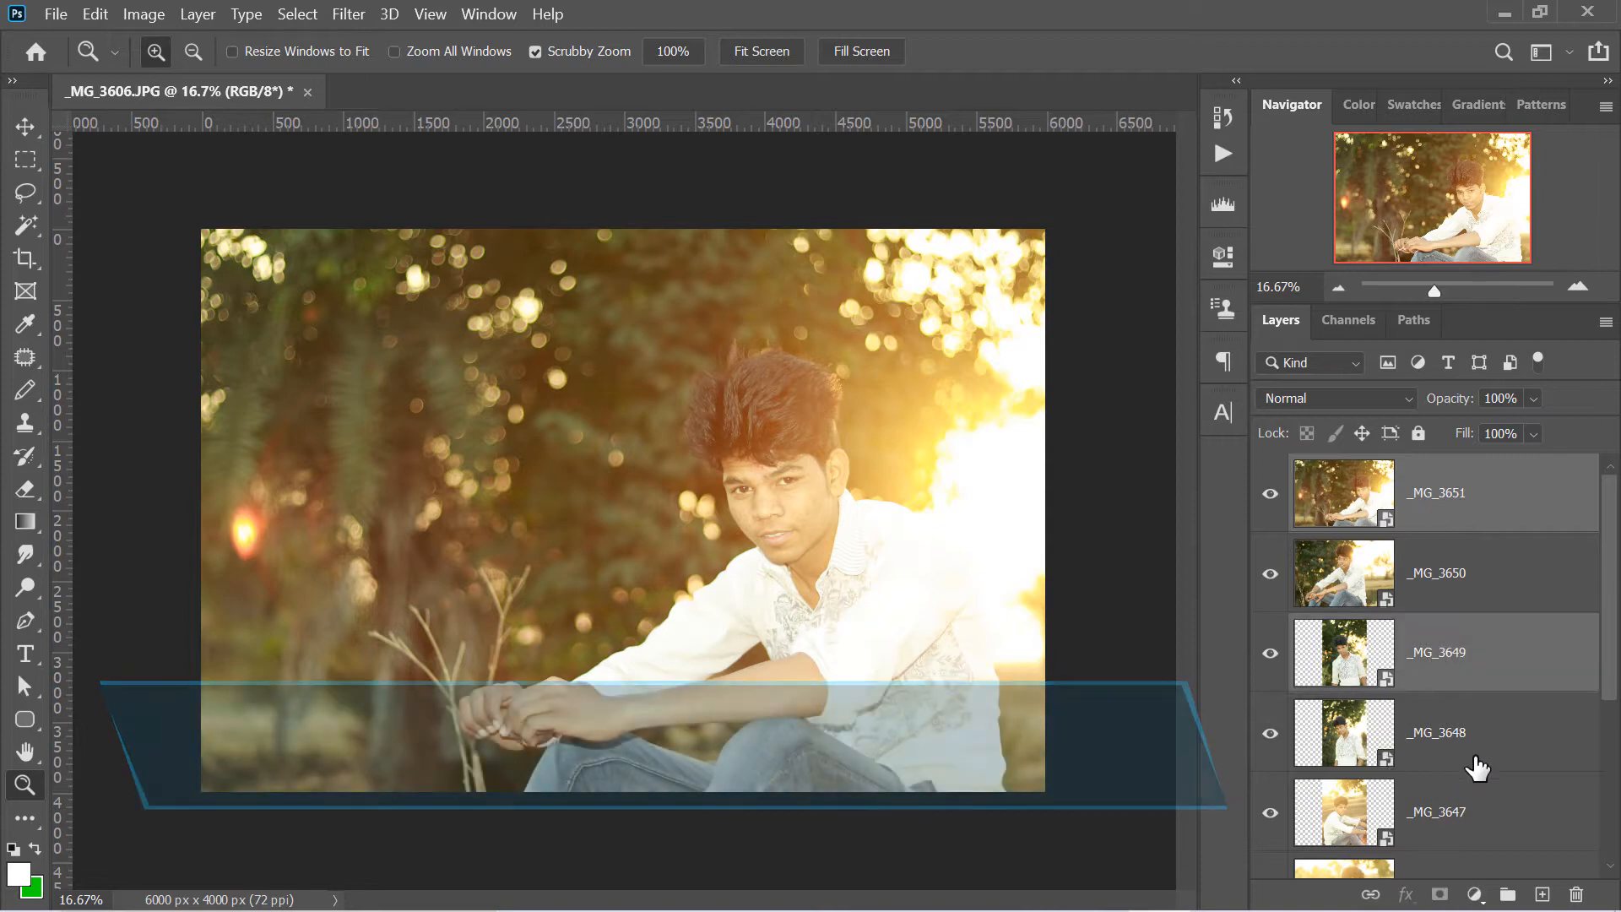
ctrl+click(1448, 812)
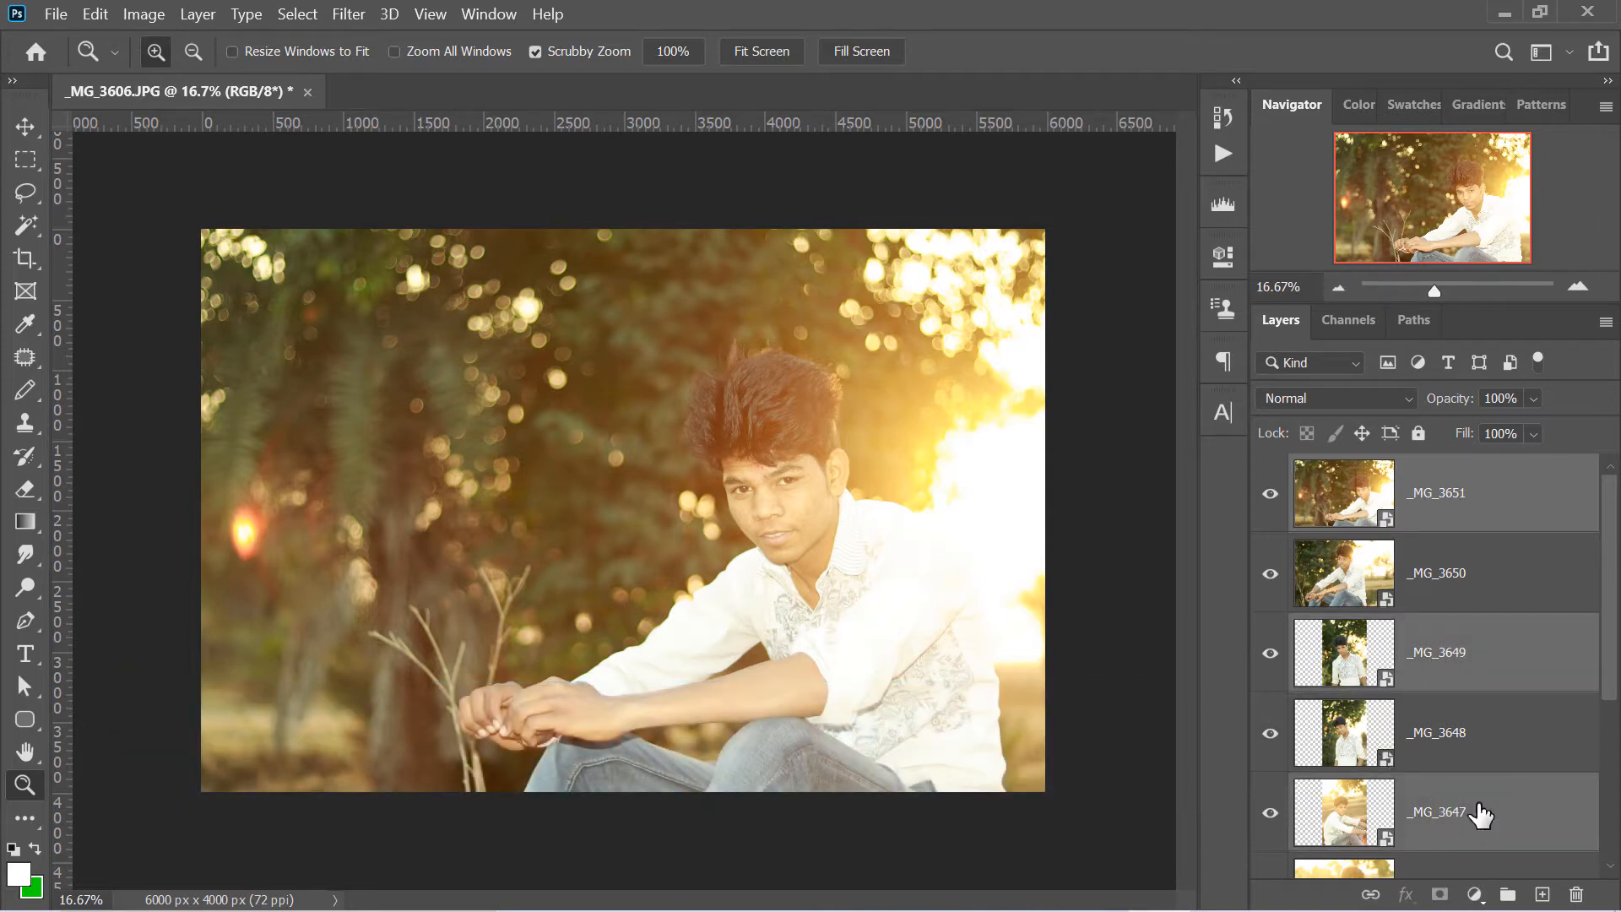
key(Delete)
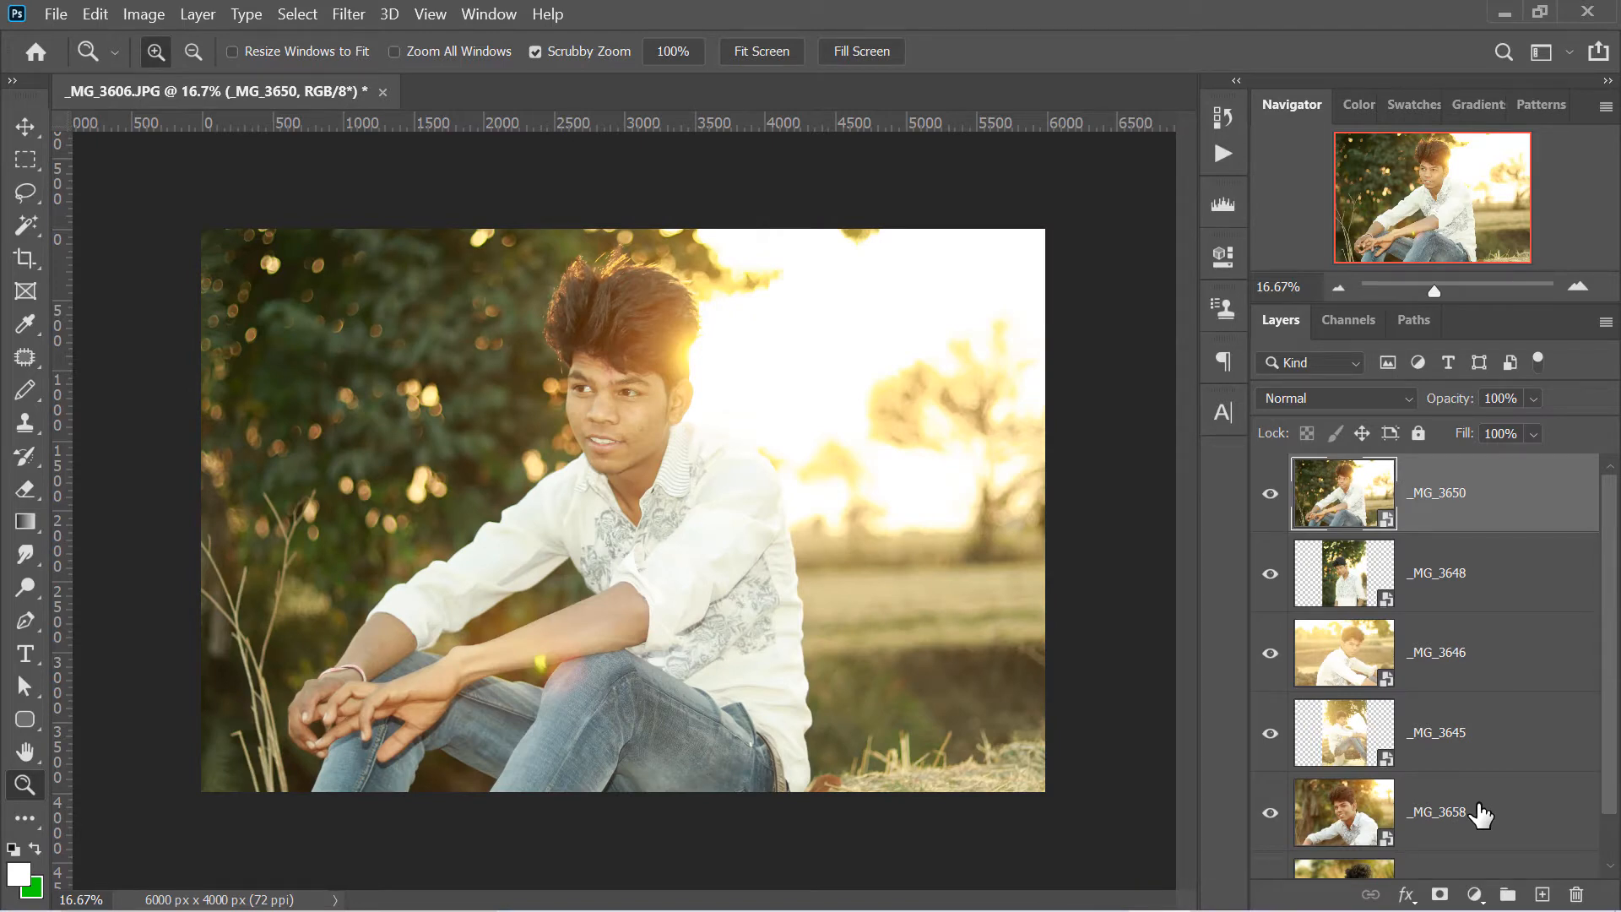
- Select the continuous range of layers from _MG_3650 down to _MG_3645 and delete them together
click(1443, 734)
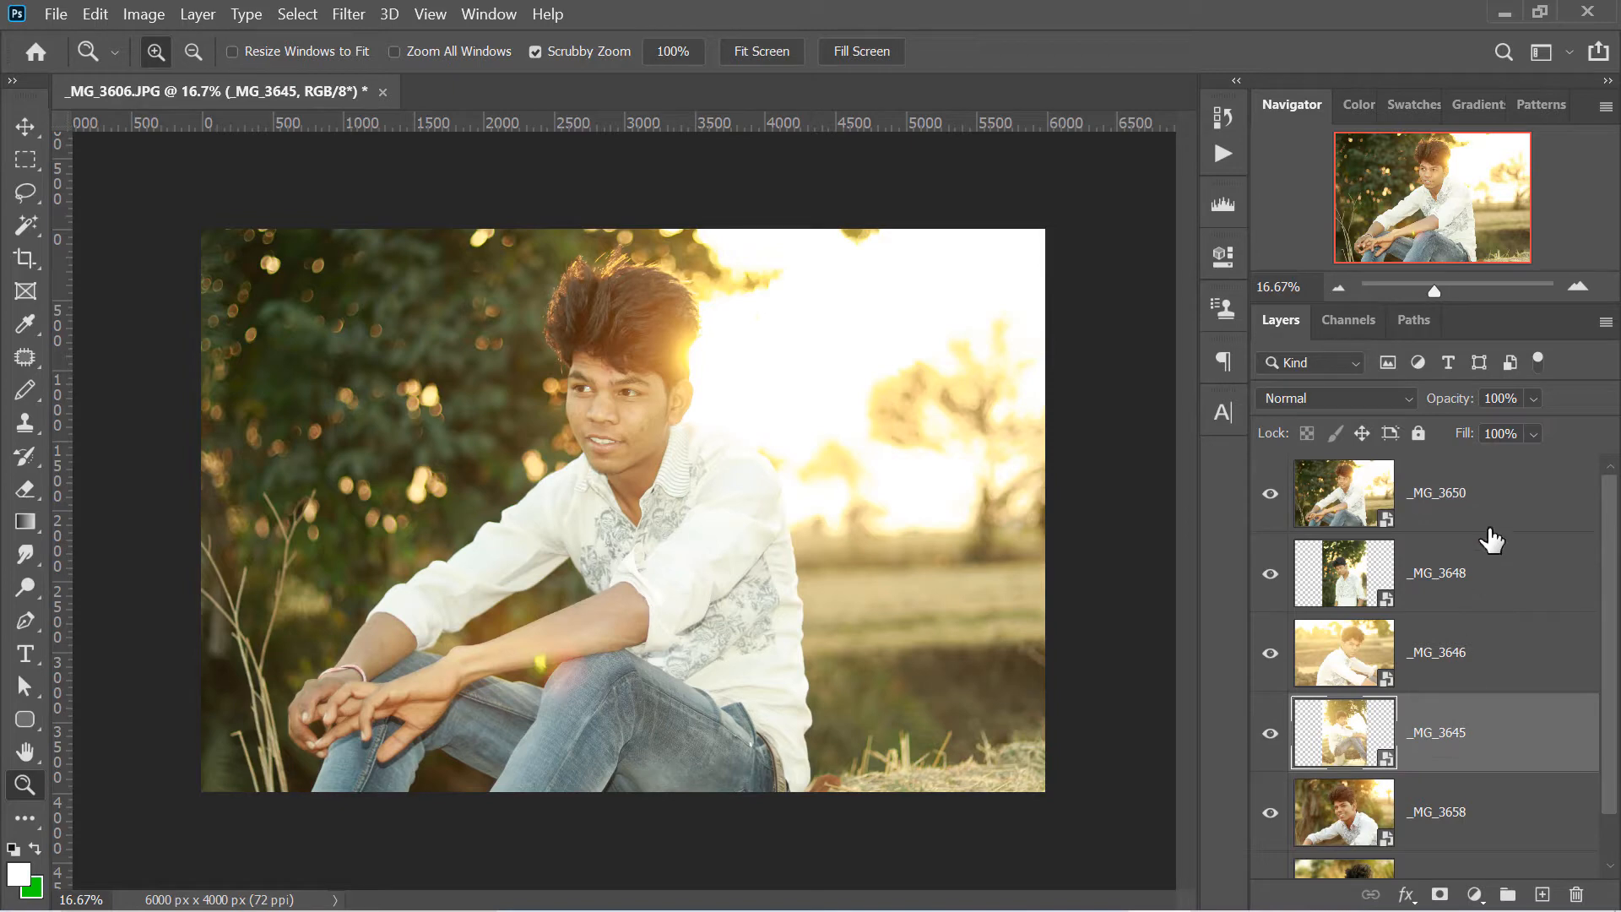
click(1332, 529)
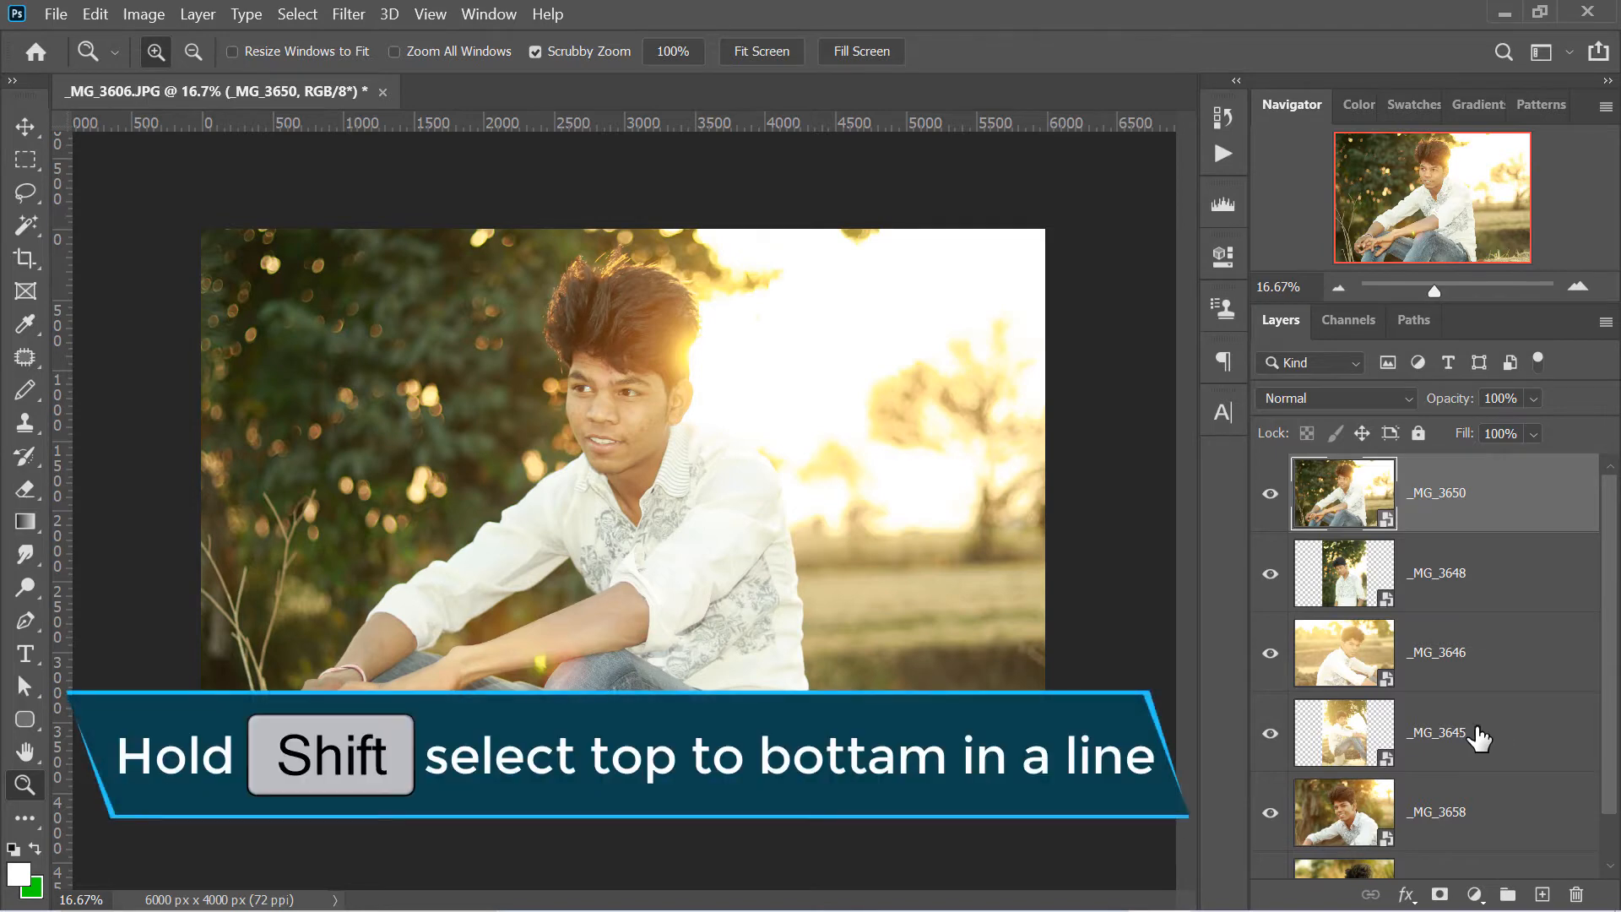
shift+click(1456, 747)
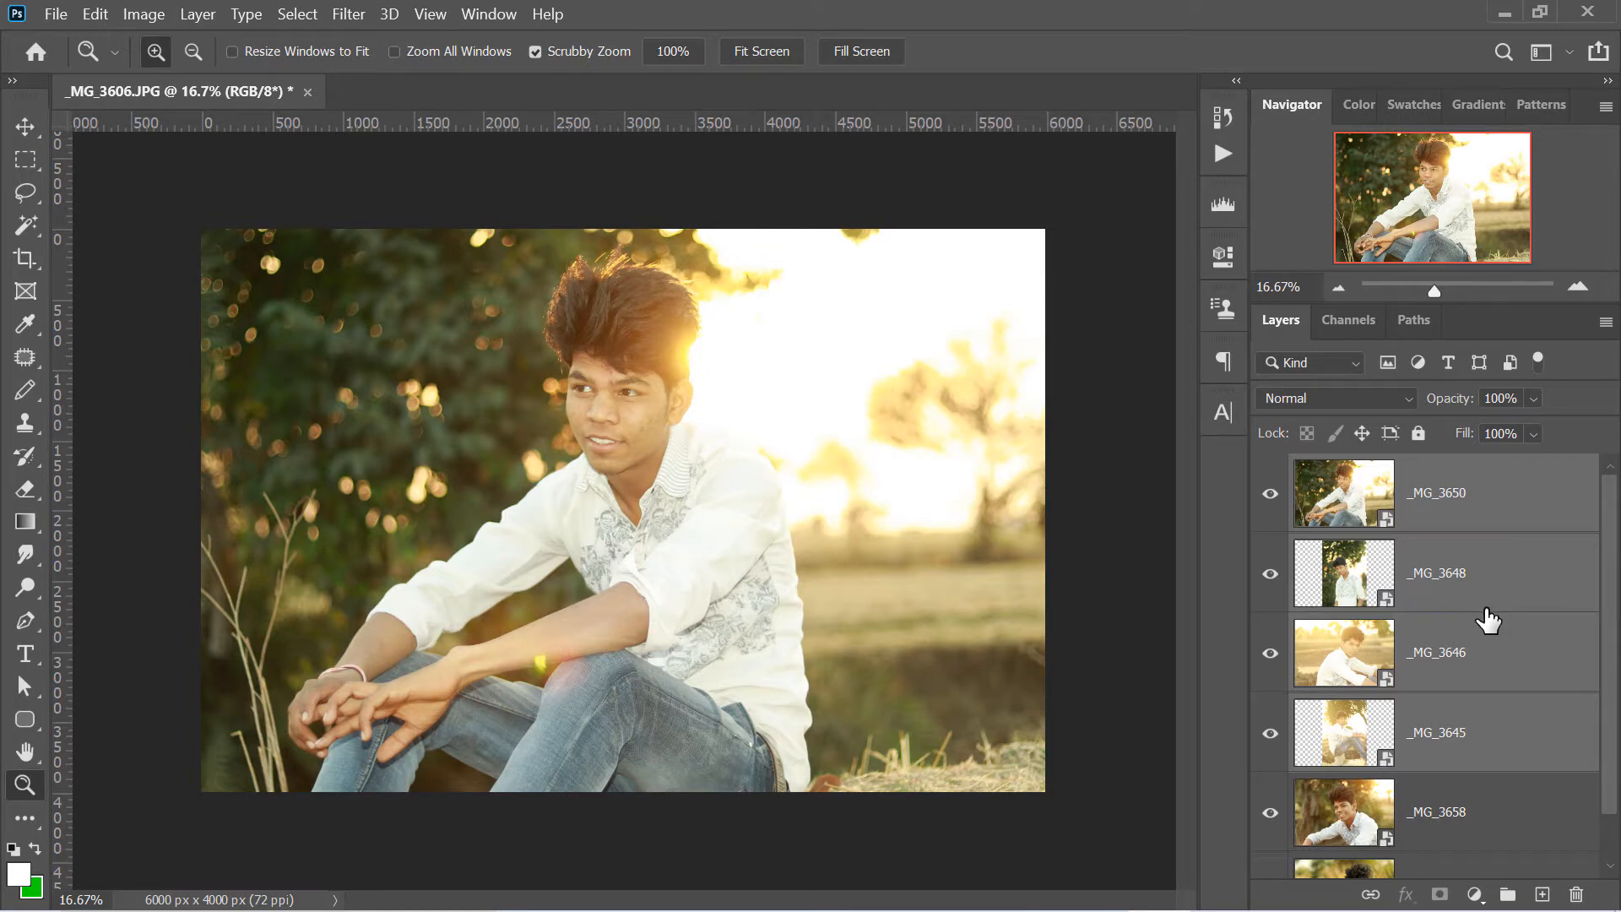
key(Delete)
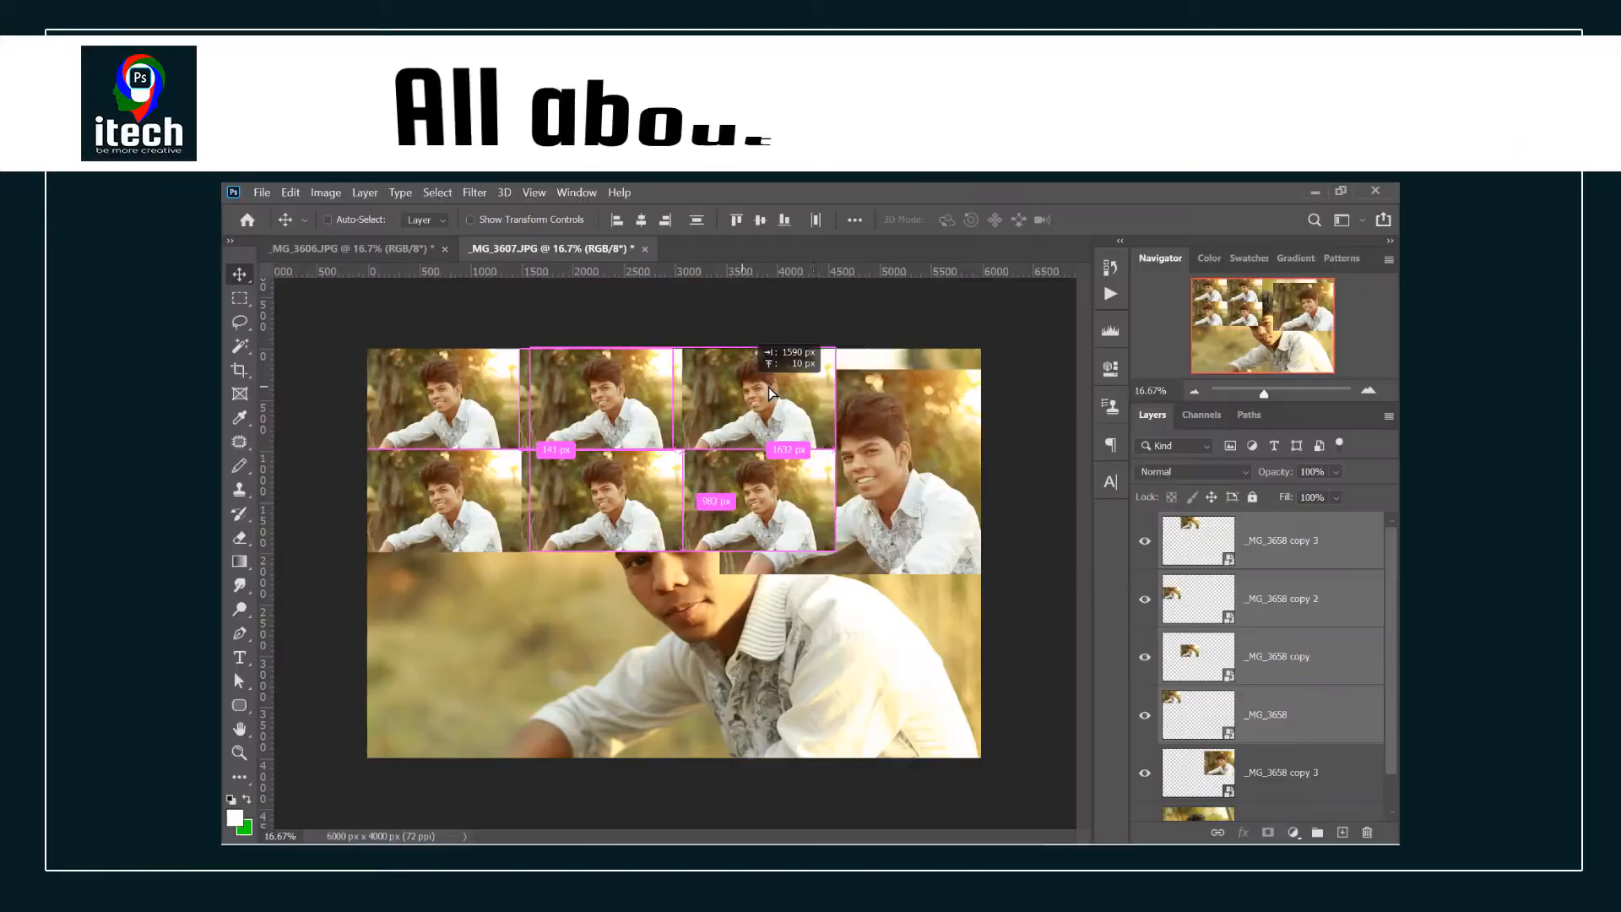
drag(786, 397, 886, 392)
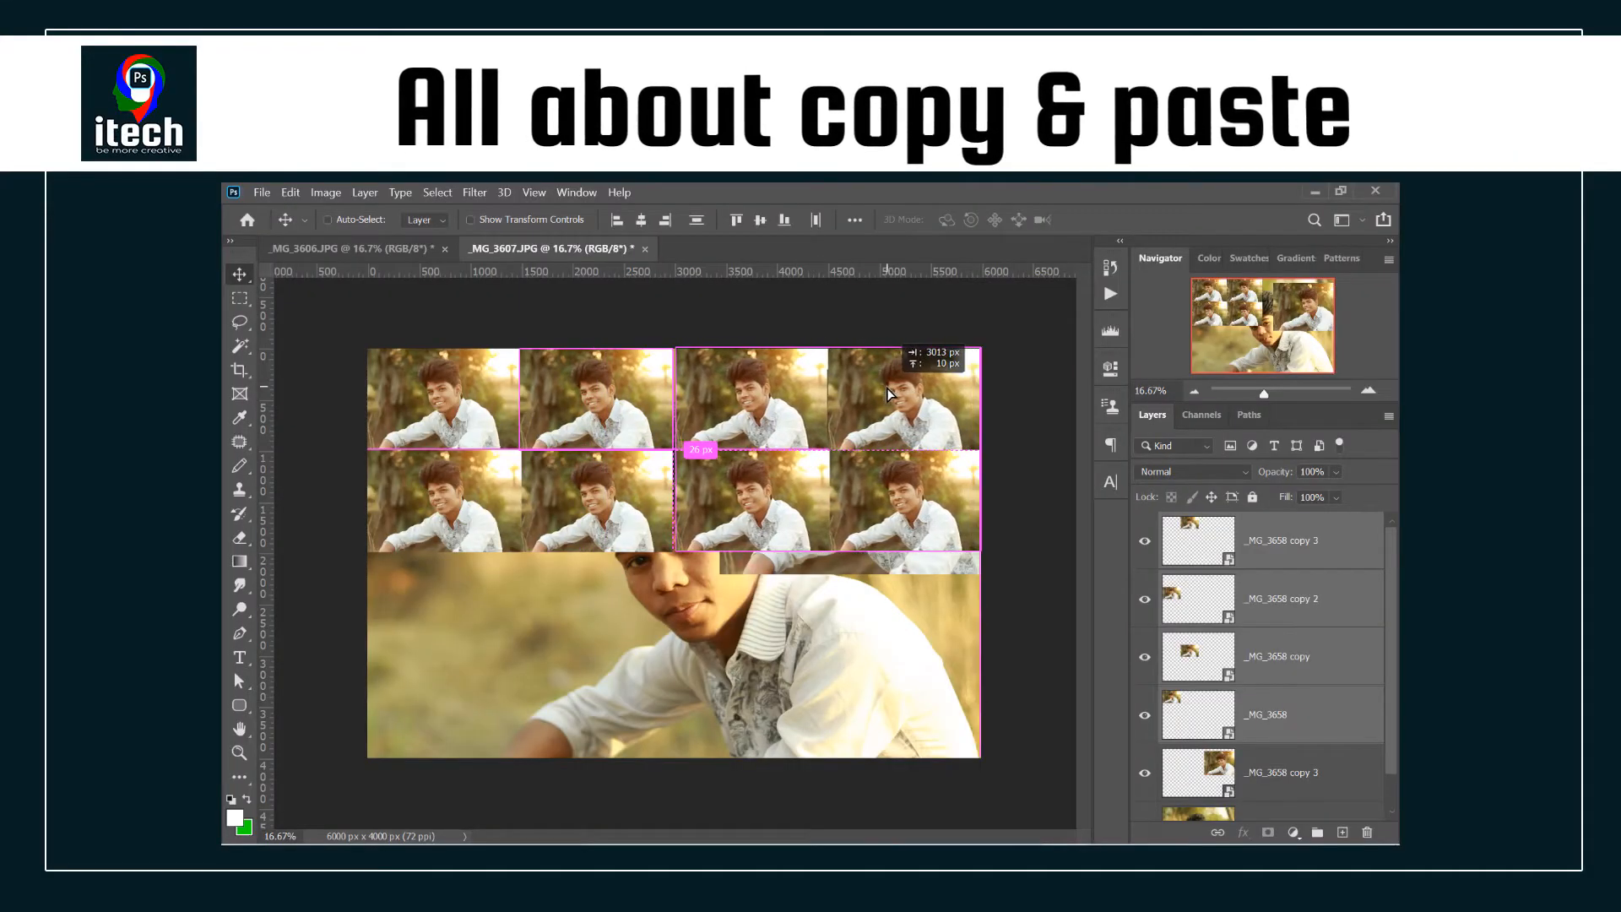
drag(797, 490, 799, 692)
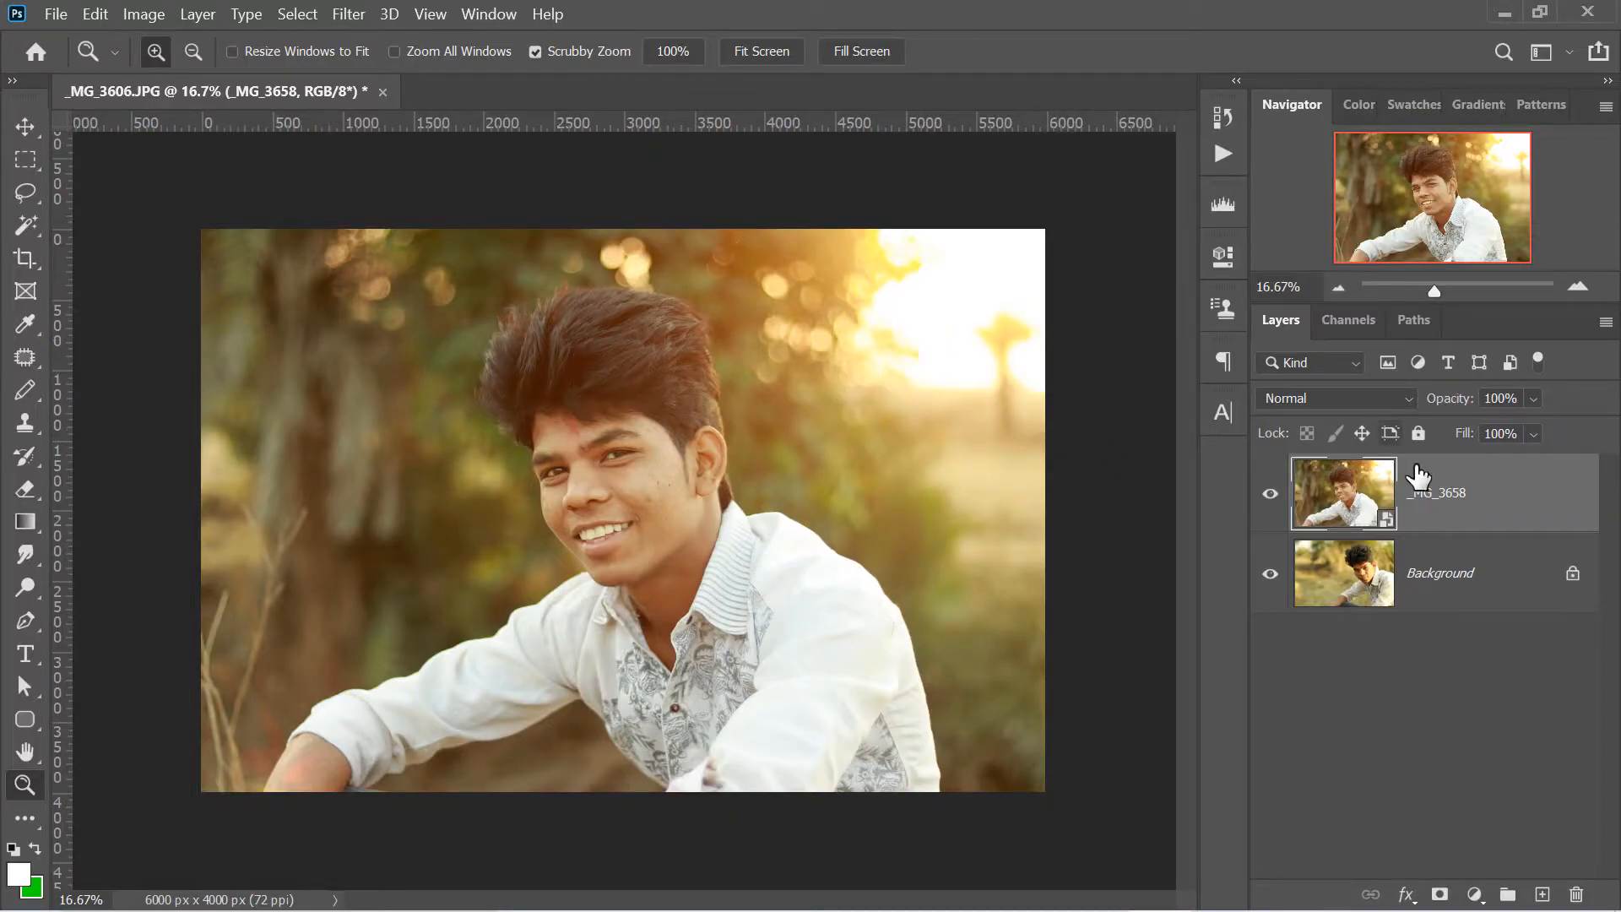
- Toggle the visibility of the _MG_3658 layer off and on, and duplicate that layer
click(1279, 497)
click(1280, 496)
key(ctrl+j)
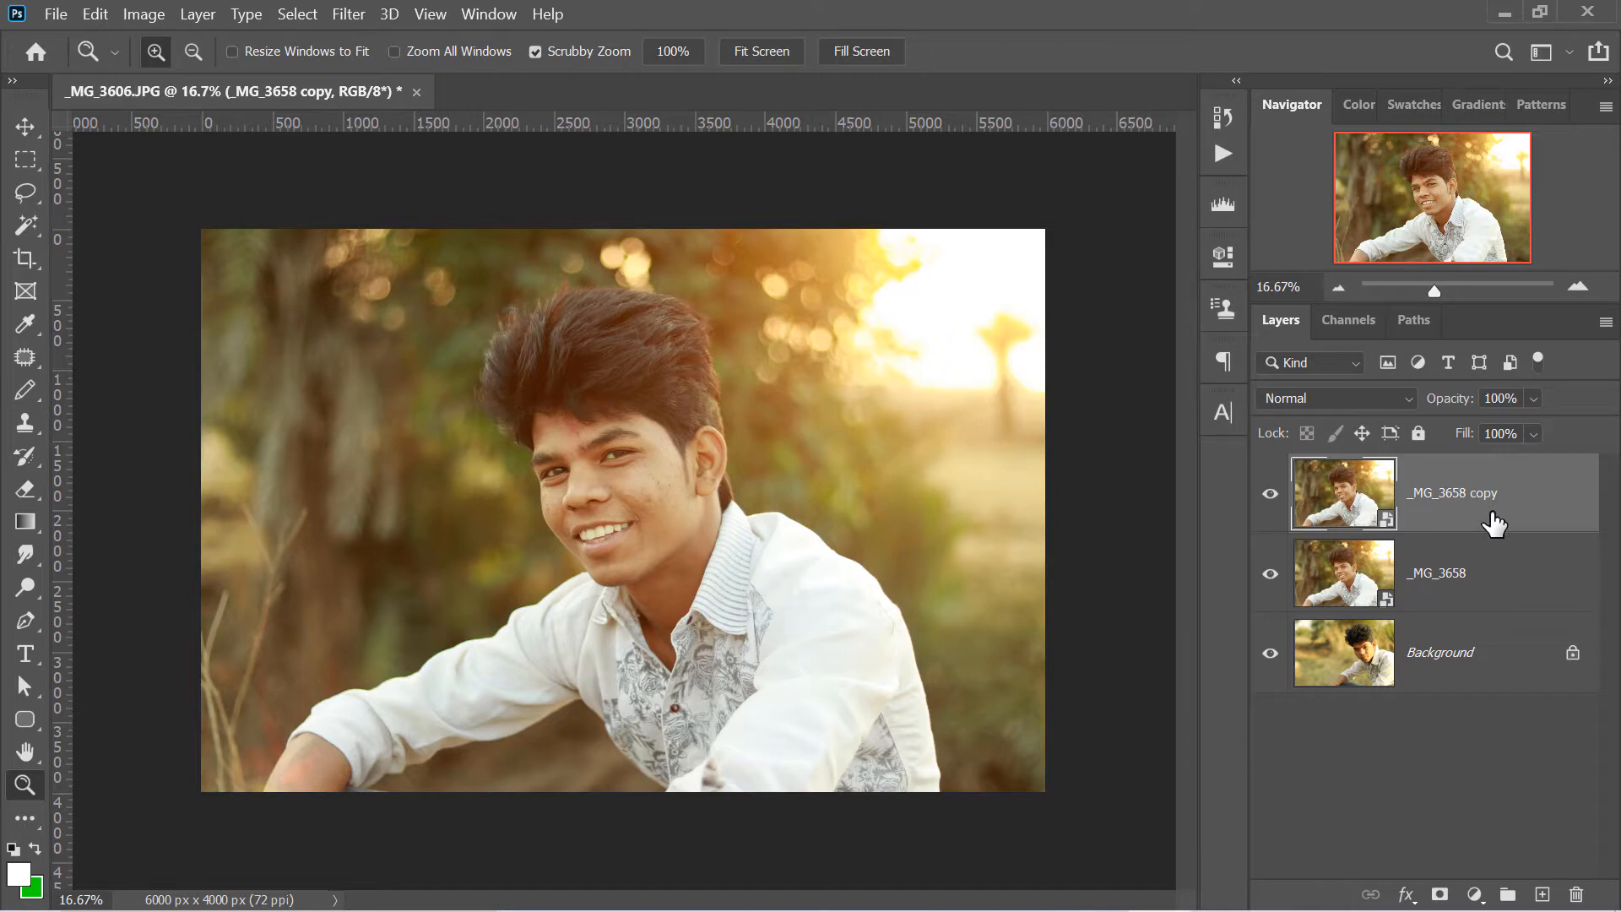
- Select the _MG_3658 layer together with its copy and duplicate both layers
shift+click(1479, 570)
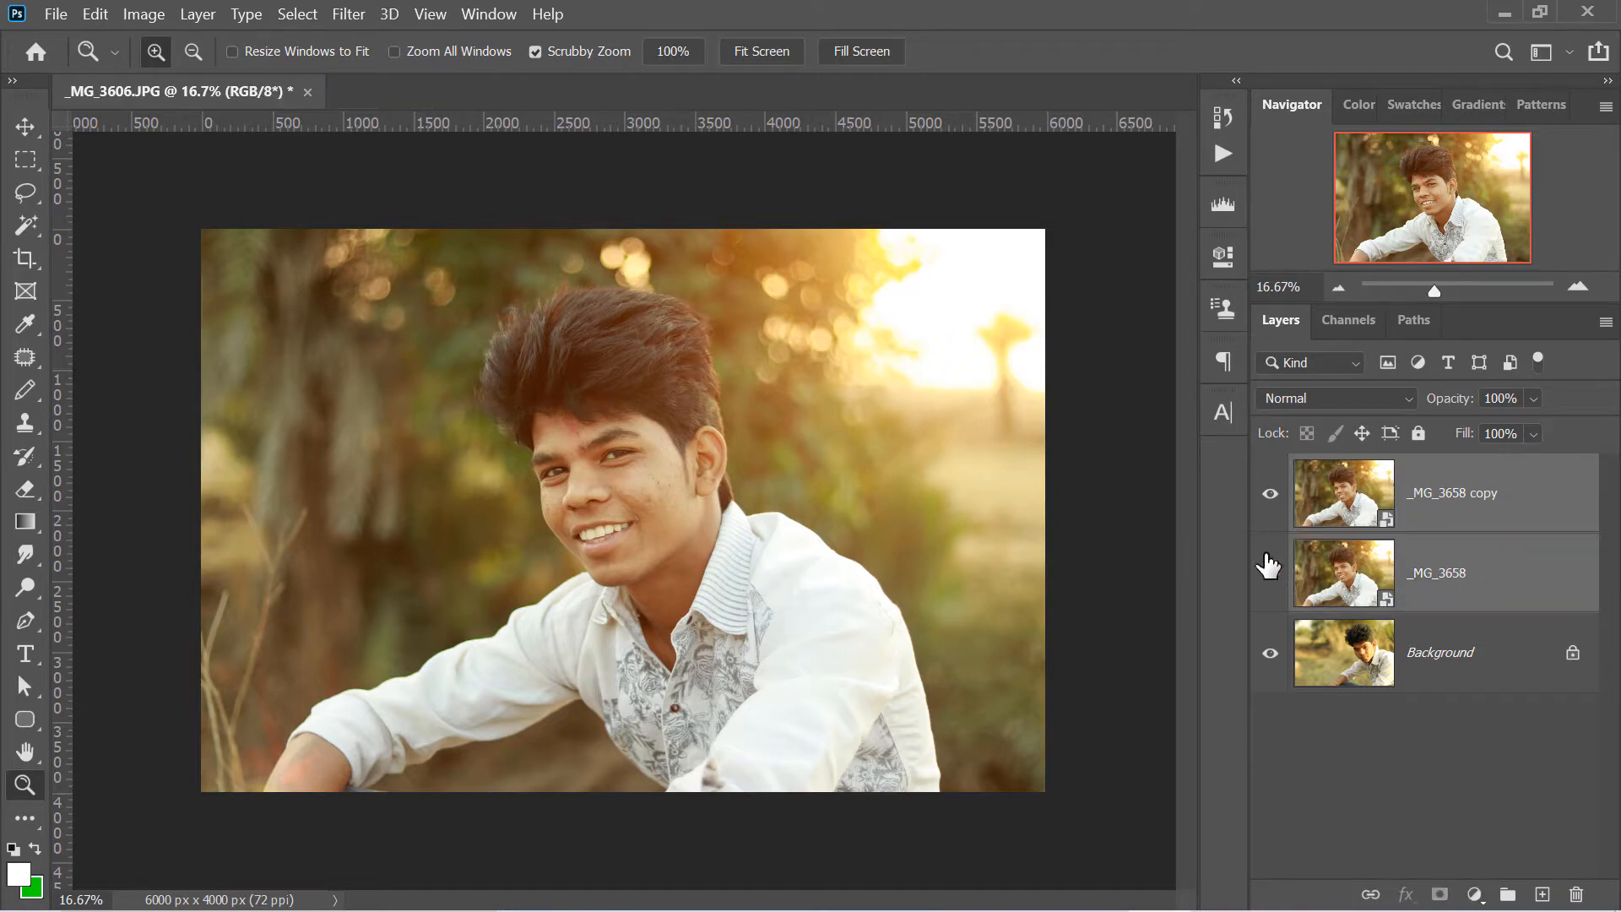
key(ctrl+j)
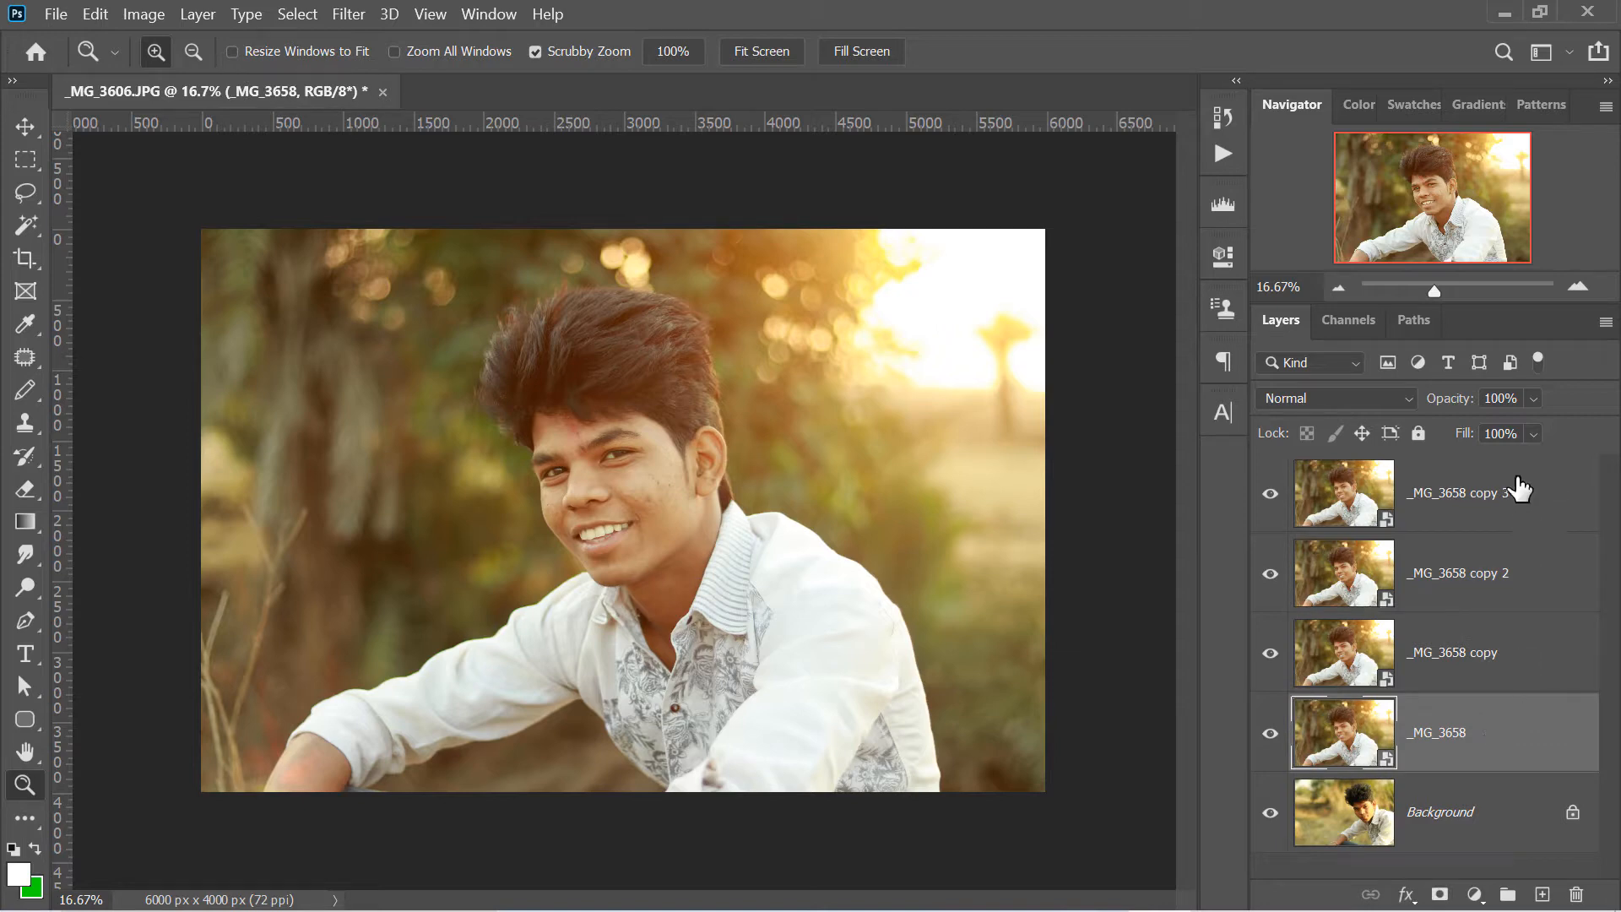
- Scale the _MG_3658 layer down into the canvas's upper-left quarter and the _MG_3658 copy layer down toward the lower-right corner
click(41, 123)
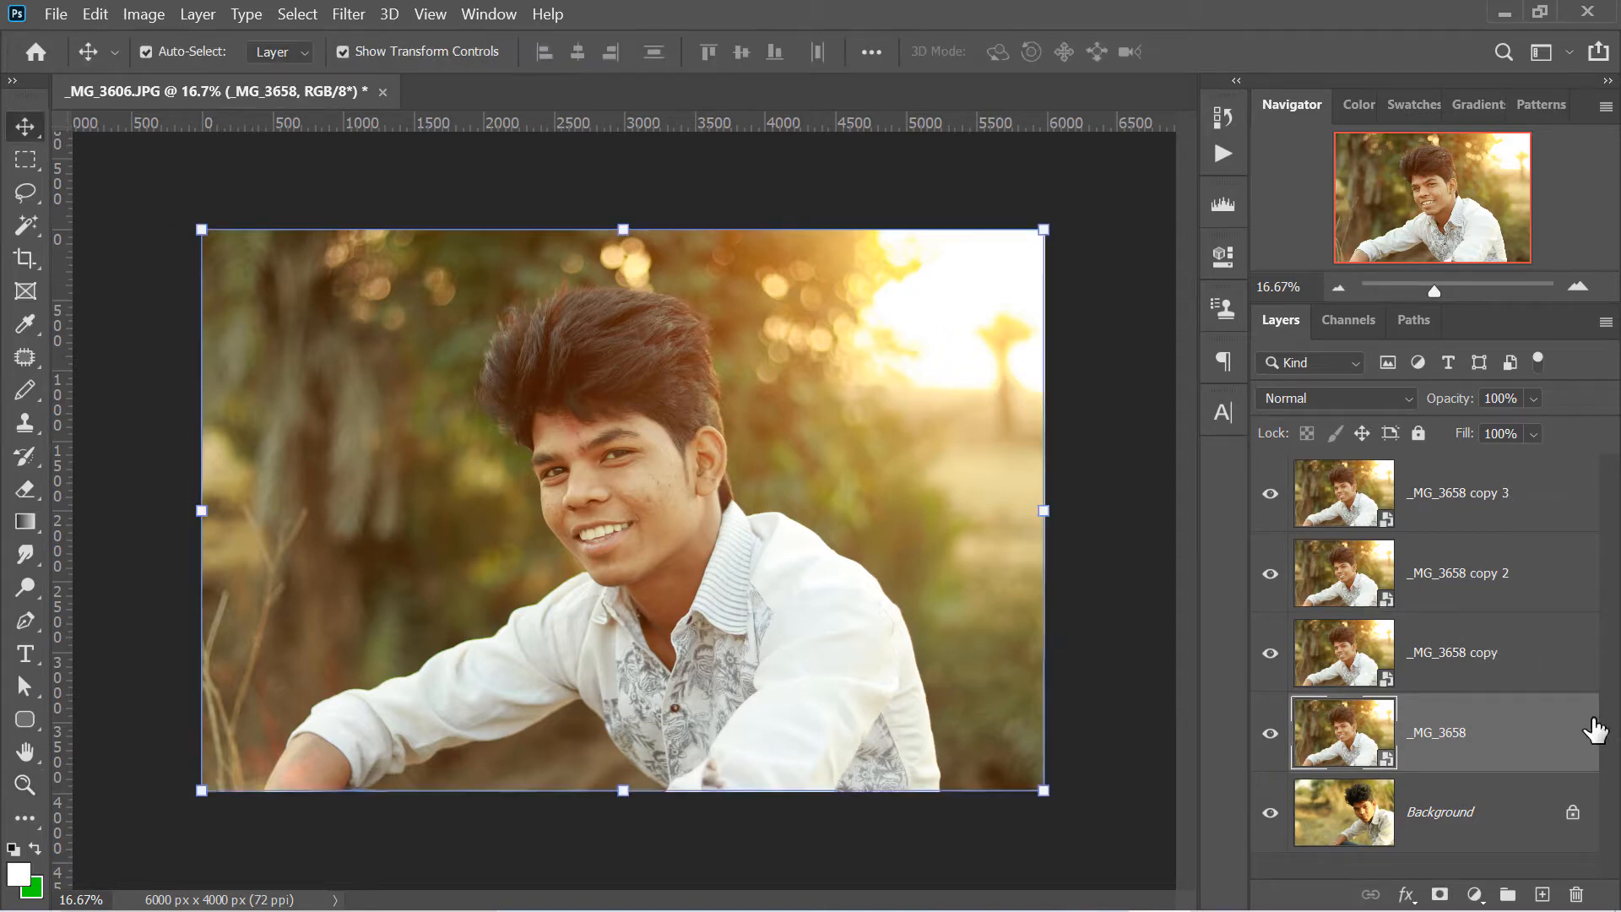
drag(1046, 792, 554, 433)
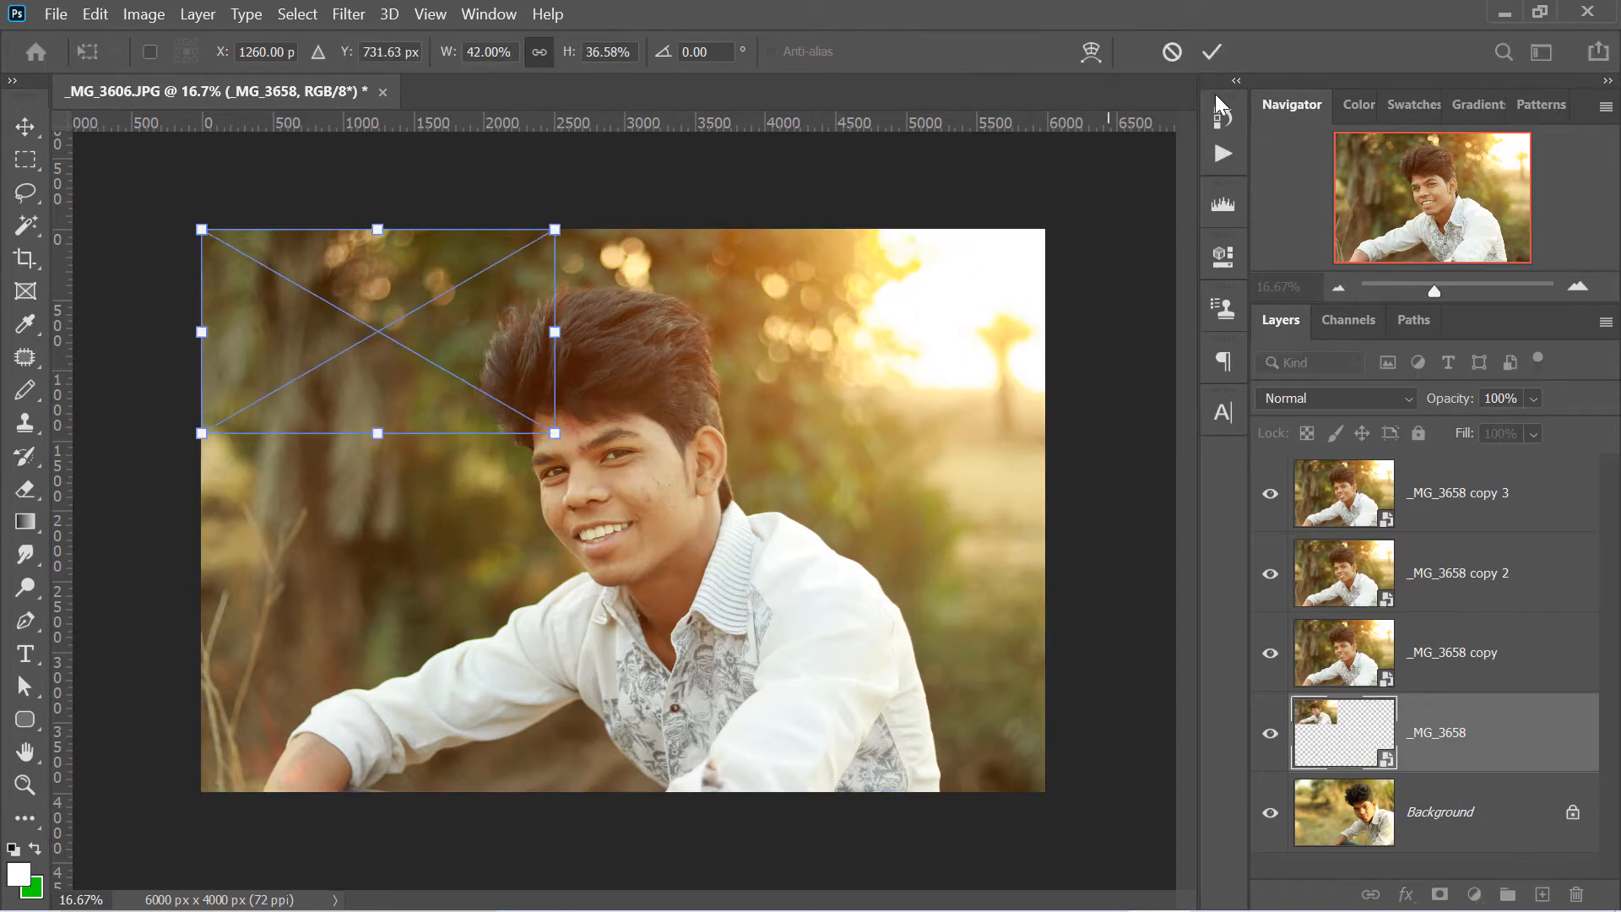
key(ctrl+z)
drag(1045, 792, 620, 507)
key(Return)
click(1372, 654)
drag(201, 229, 680, 484)
key(Return)
- Scale _MG_3658 copy 2 to 50.51% in the canvas's lower-left quarter and fit _MG_3658 copy 3 into the upper-right quarter
click(1366, 484)
click(1370, 568)
drag(1045, 230, 626, 509)
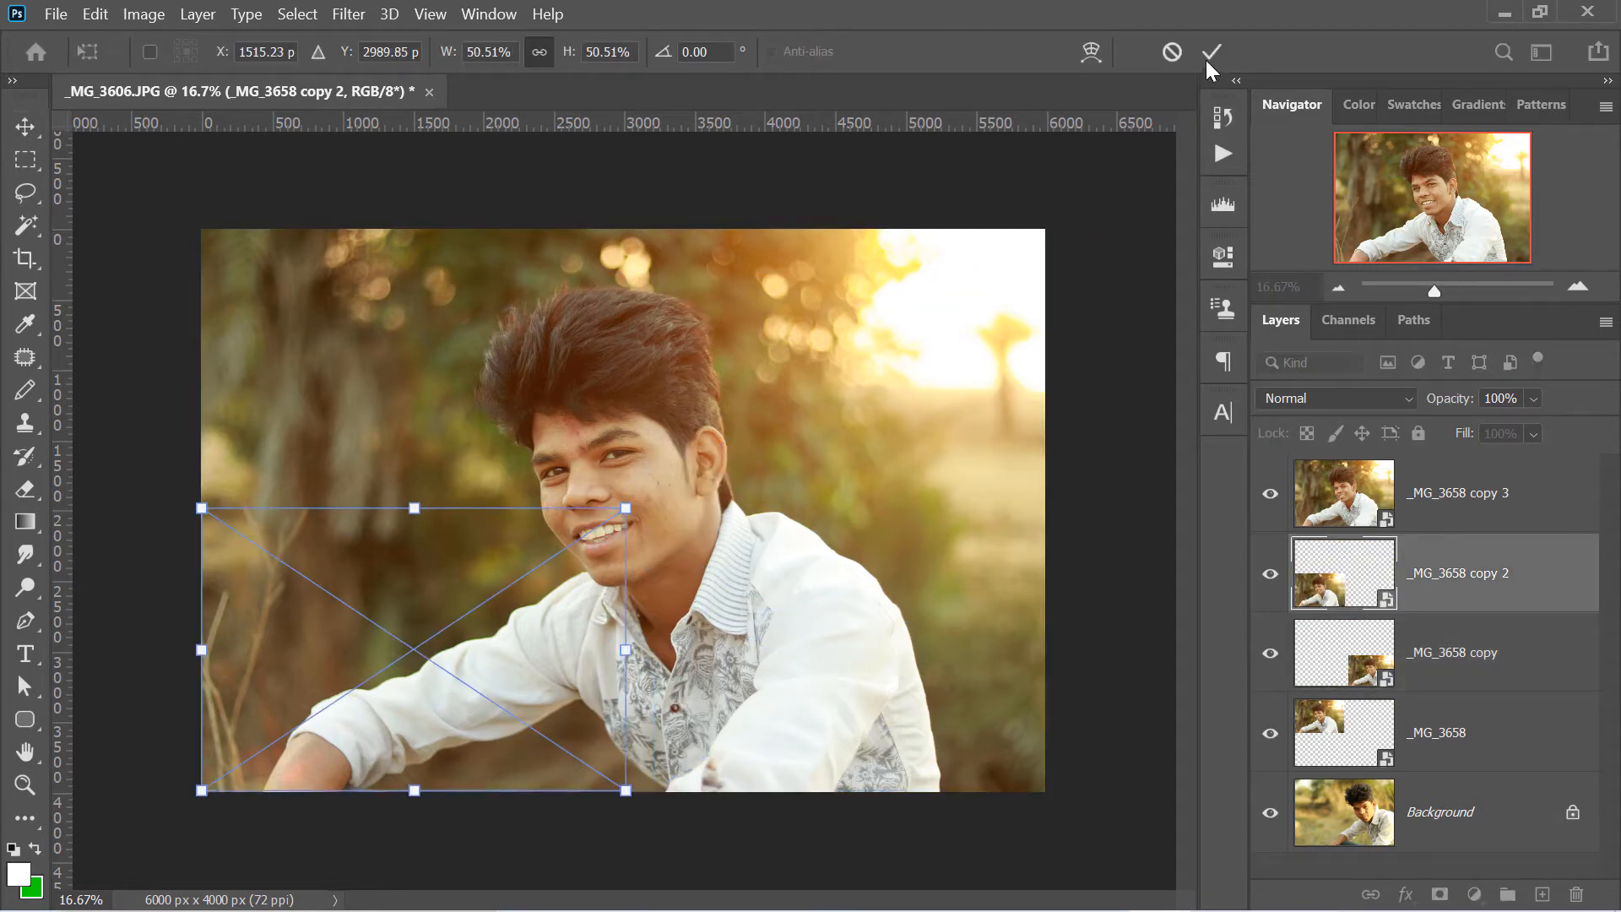
click(1210, 56)
click(1368, 492)
drag(201, 791, 625, 511)
key(Return)
click(754, 688)
click(1210, 52)
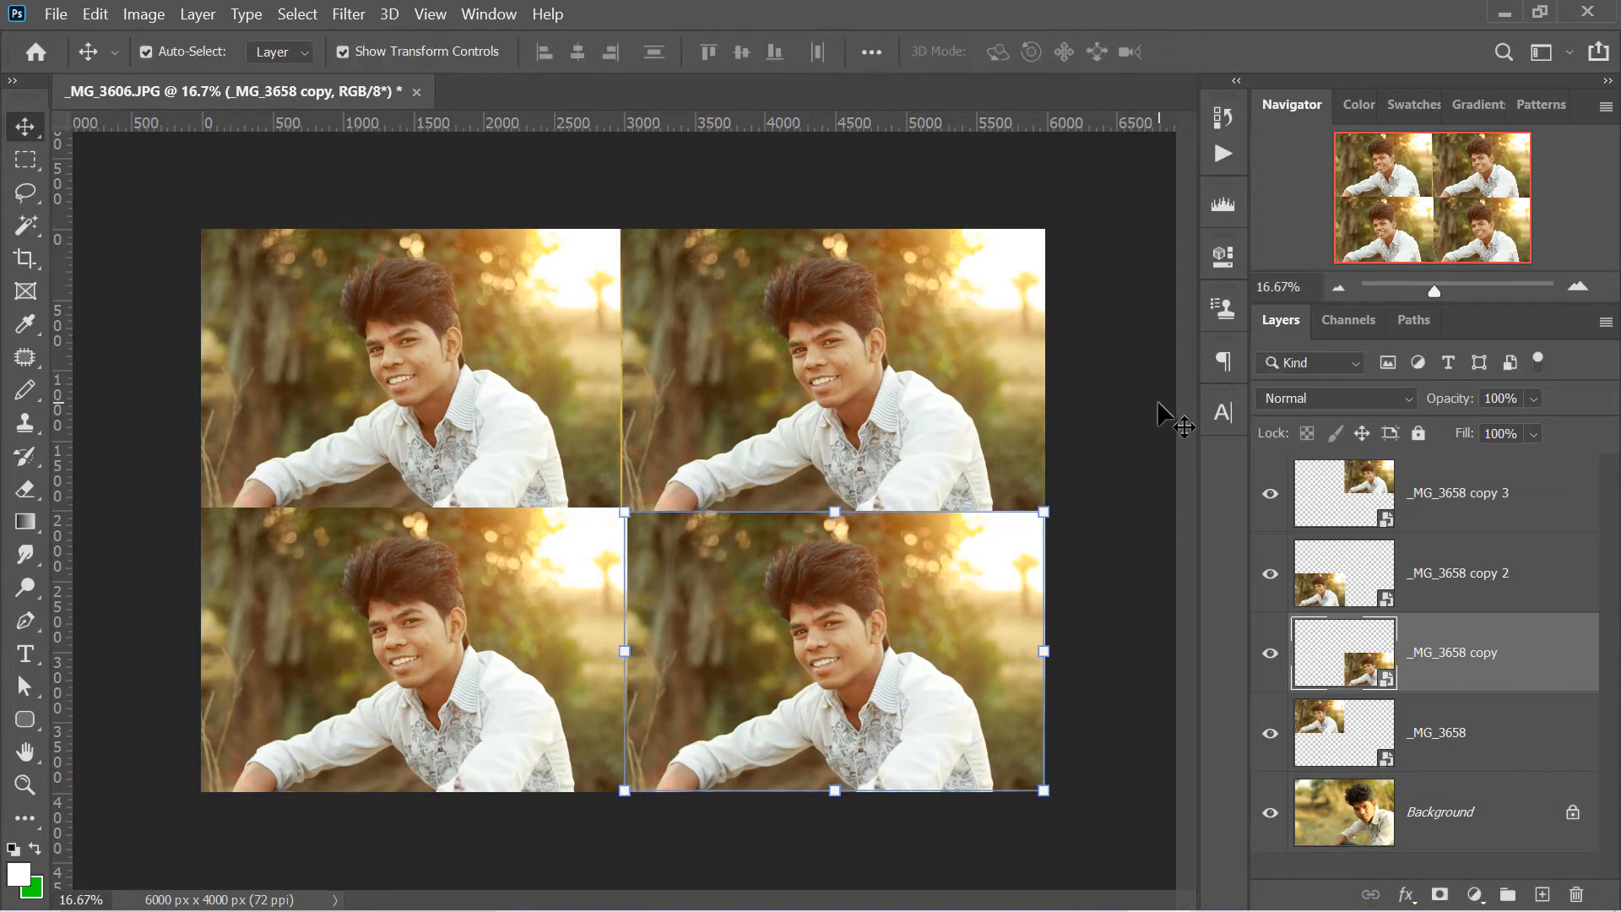
- Open _MG_3607.JPG, and copy the upper-right photo layer, _MG_3658 copy 3, from _MG_3606.JPG
double_click(1398, 534)
click(356, 82)
click(829, 343)
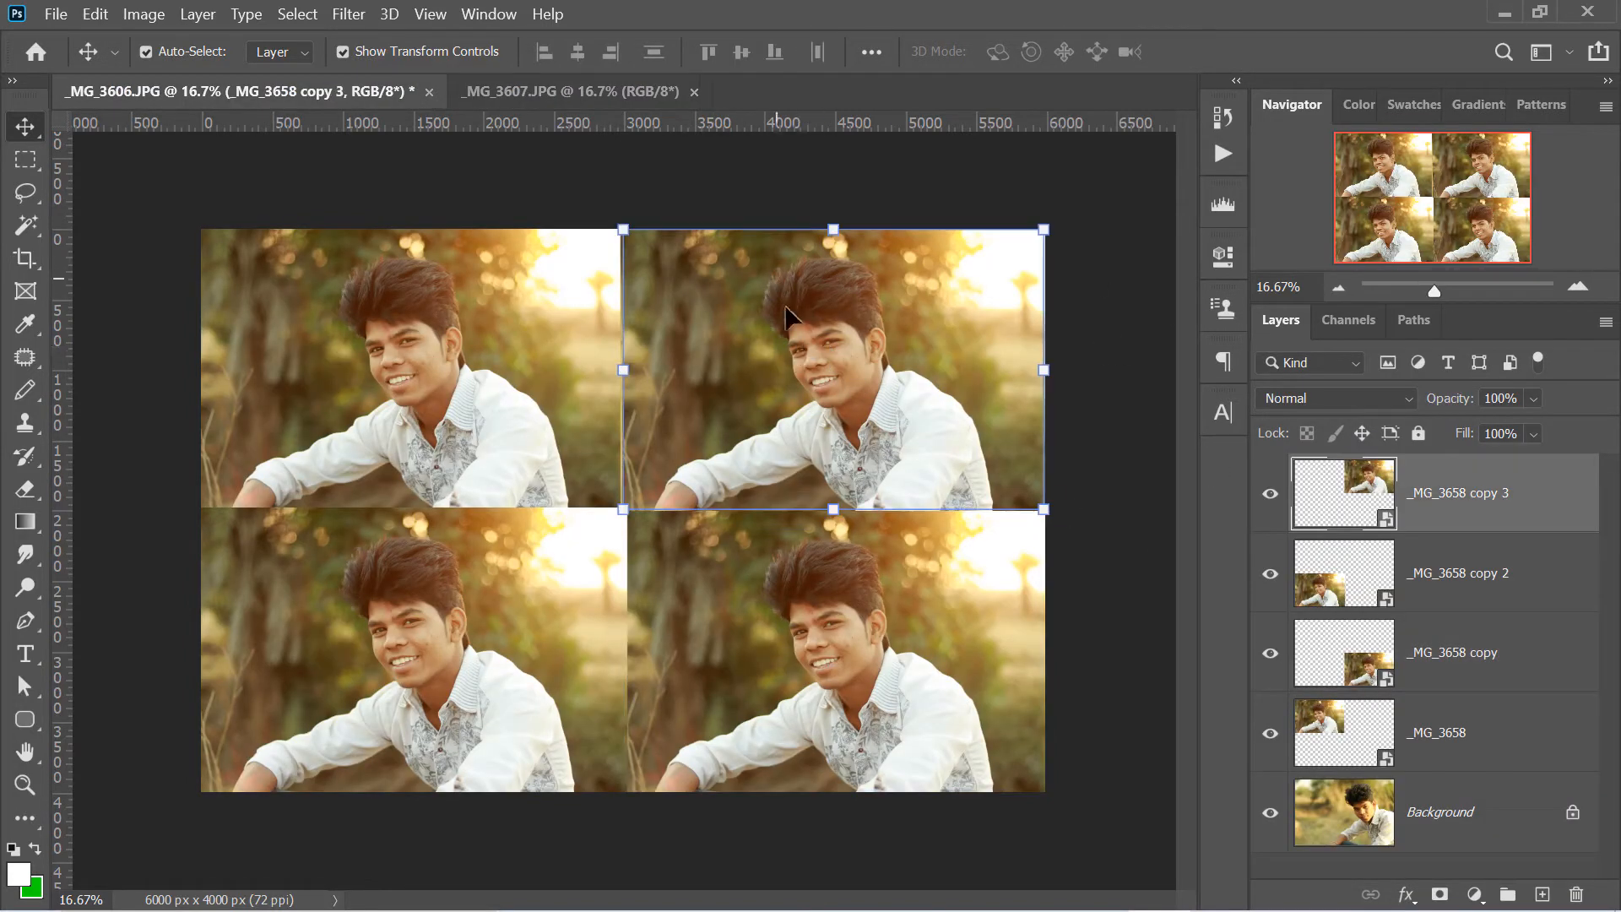
click(575, 93)
click(94, 14)
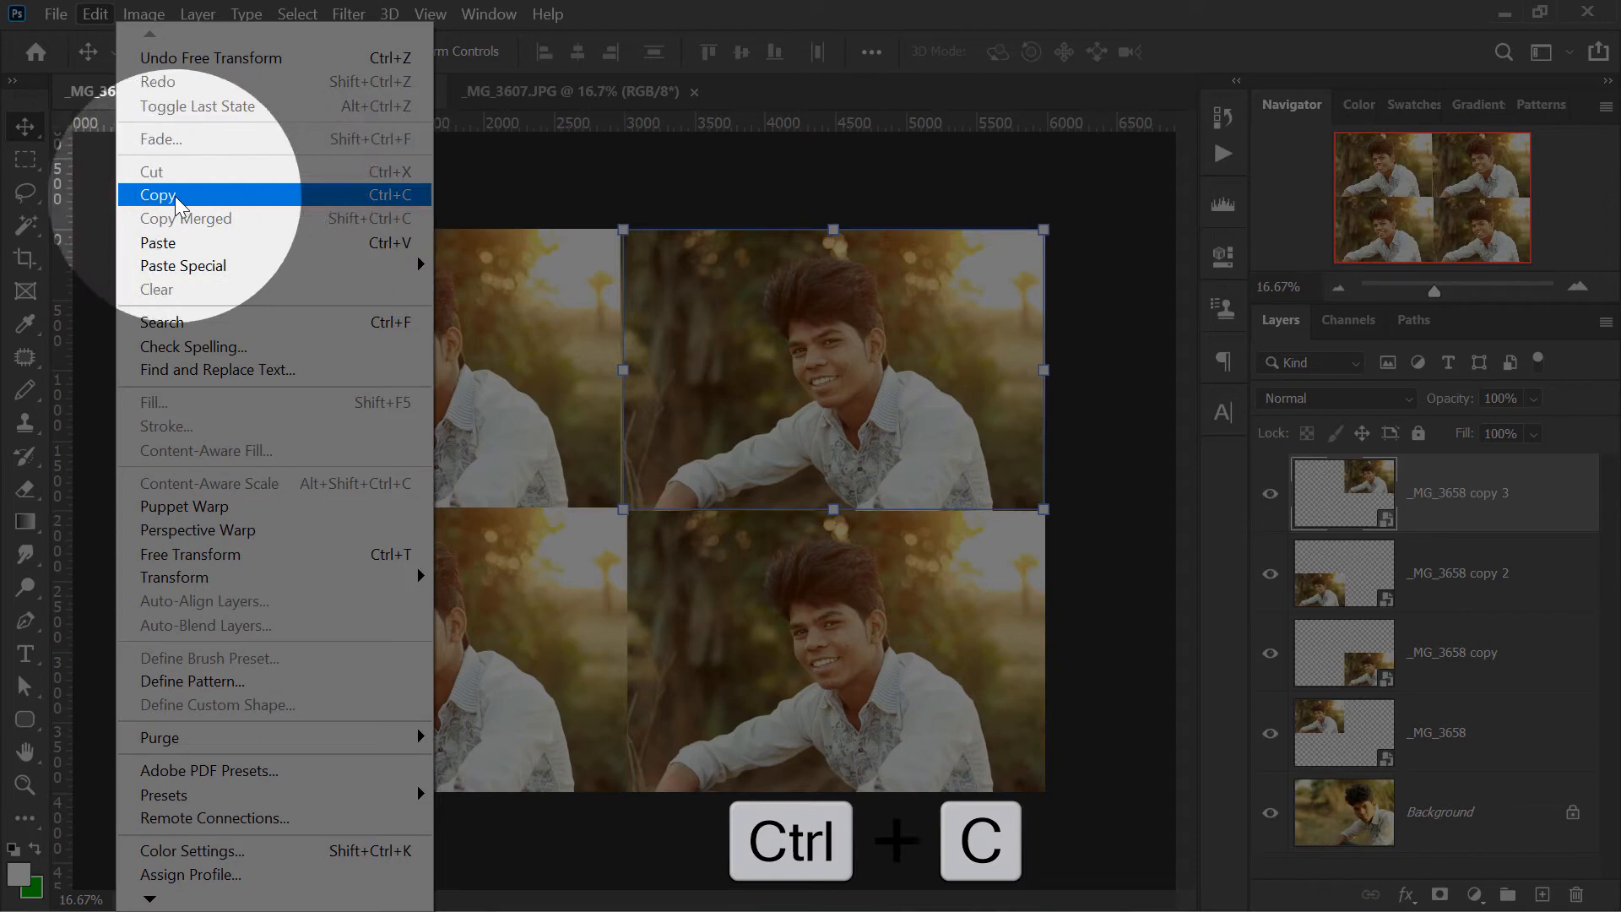
click(406, 195)
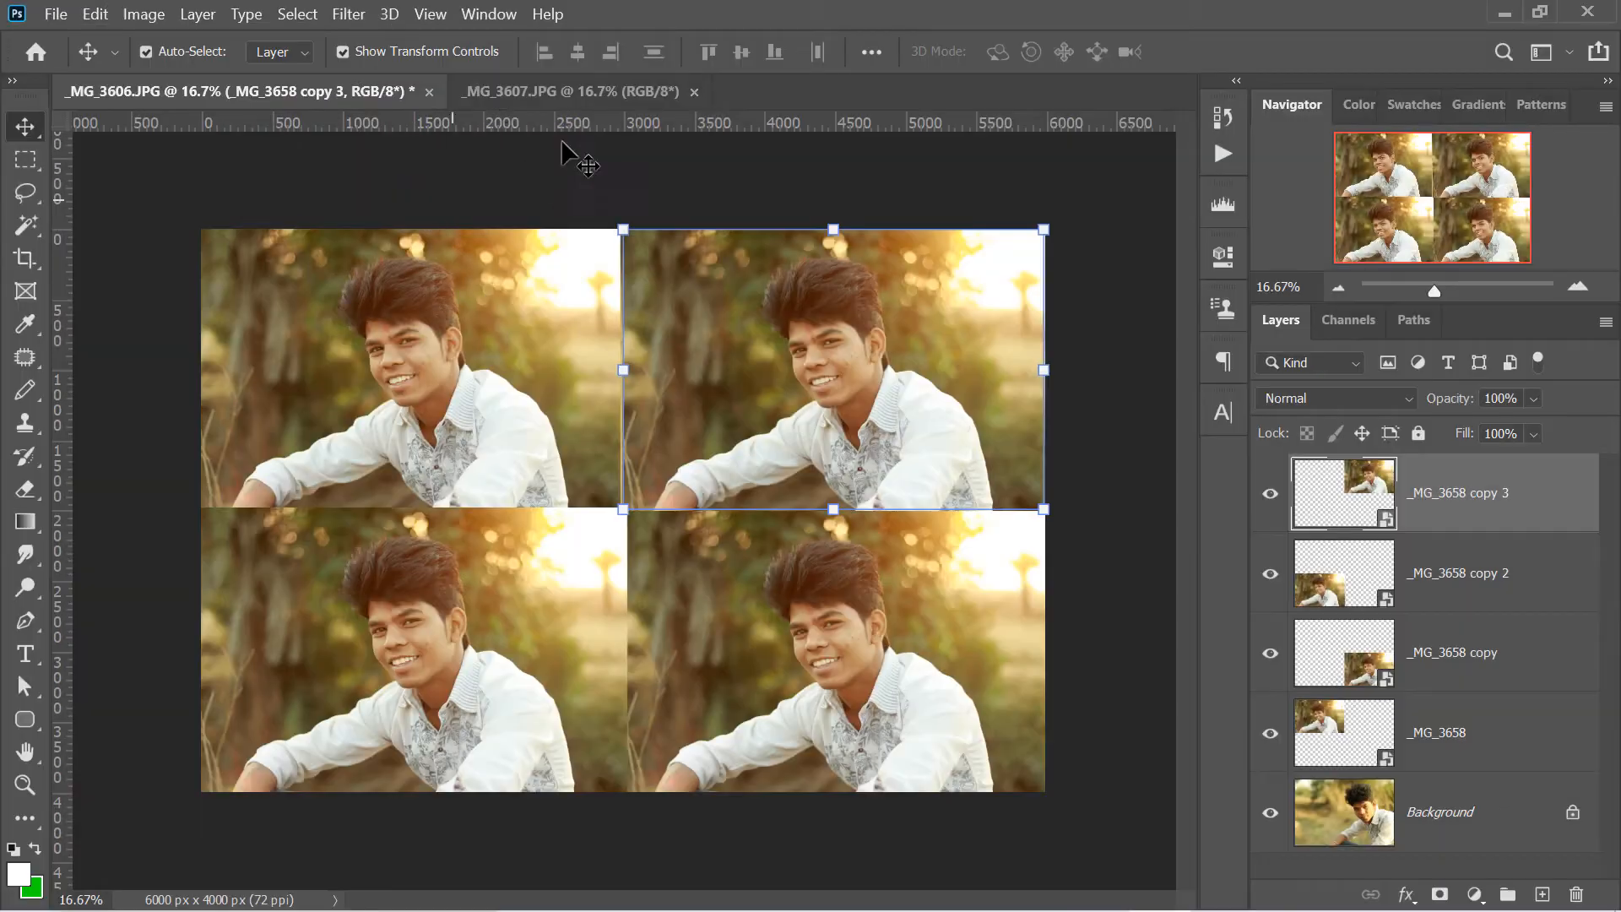
- Paste the copied photo layer into _MG_3607.JPG and move it to the canvas's upper-right area
click(555, 94)
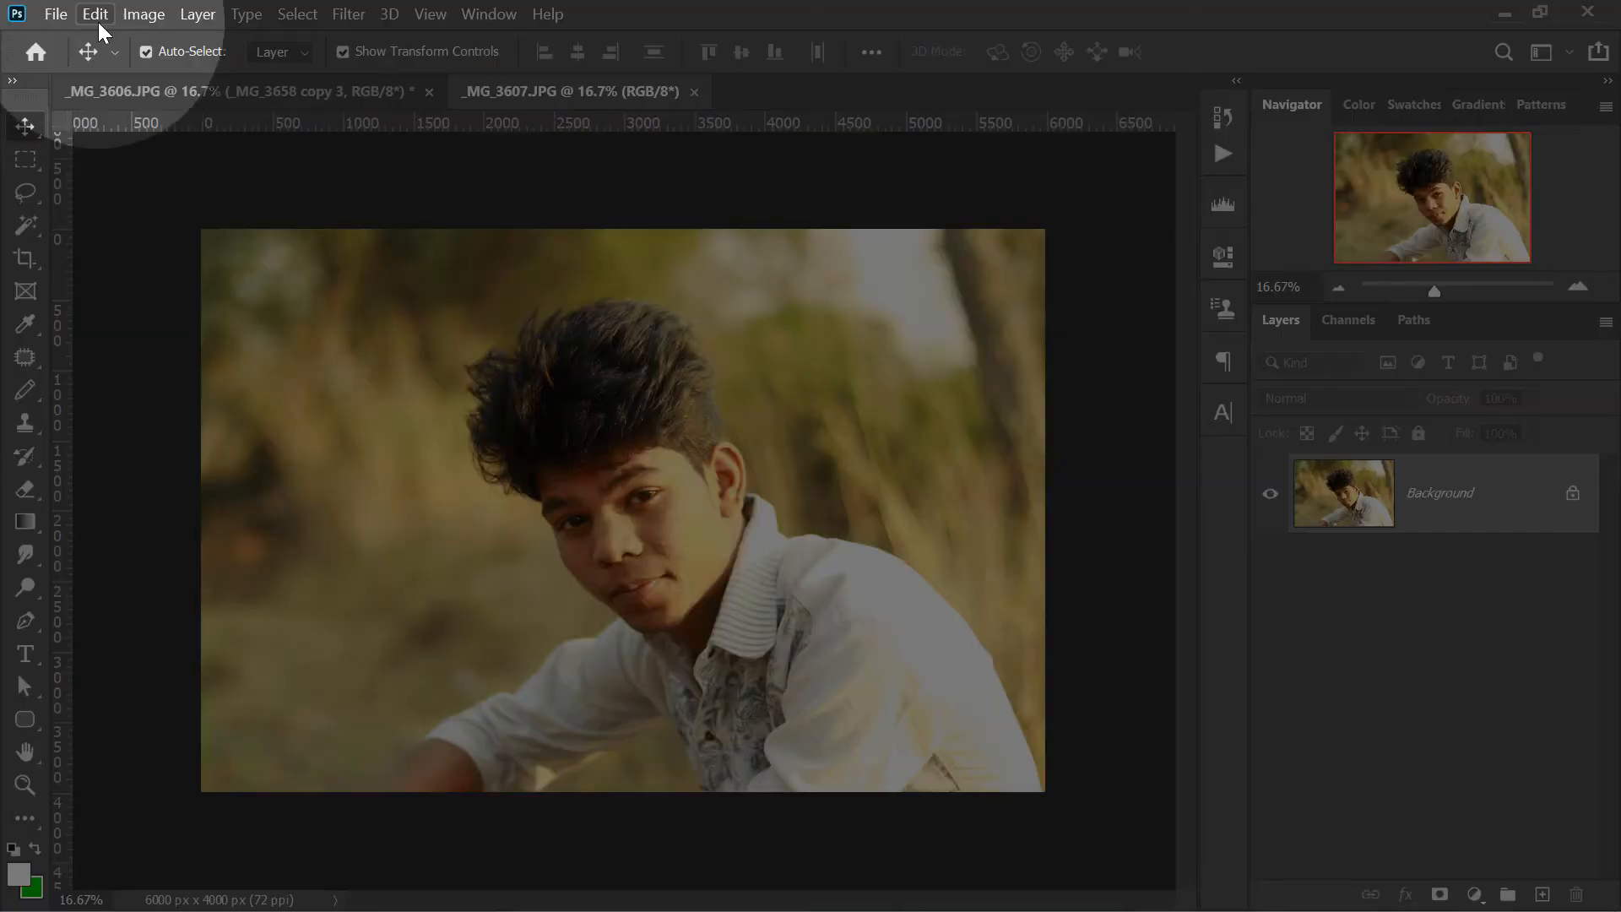
click(98, 22)
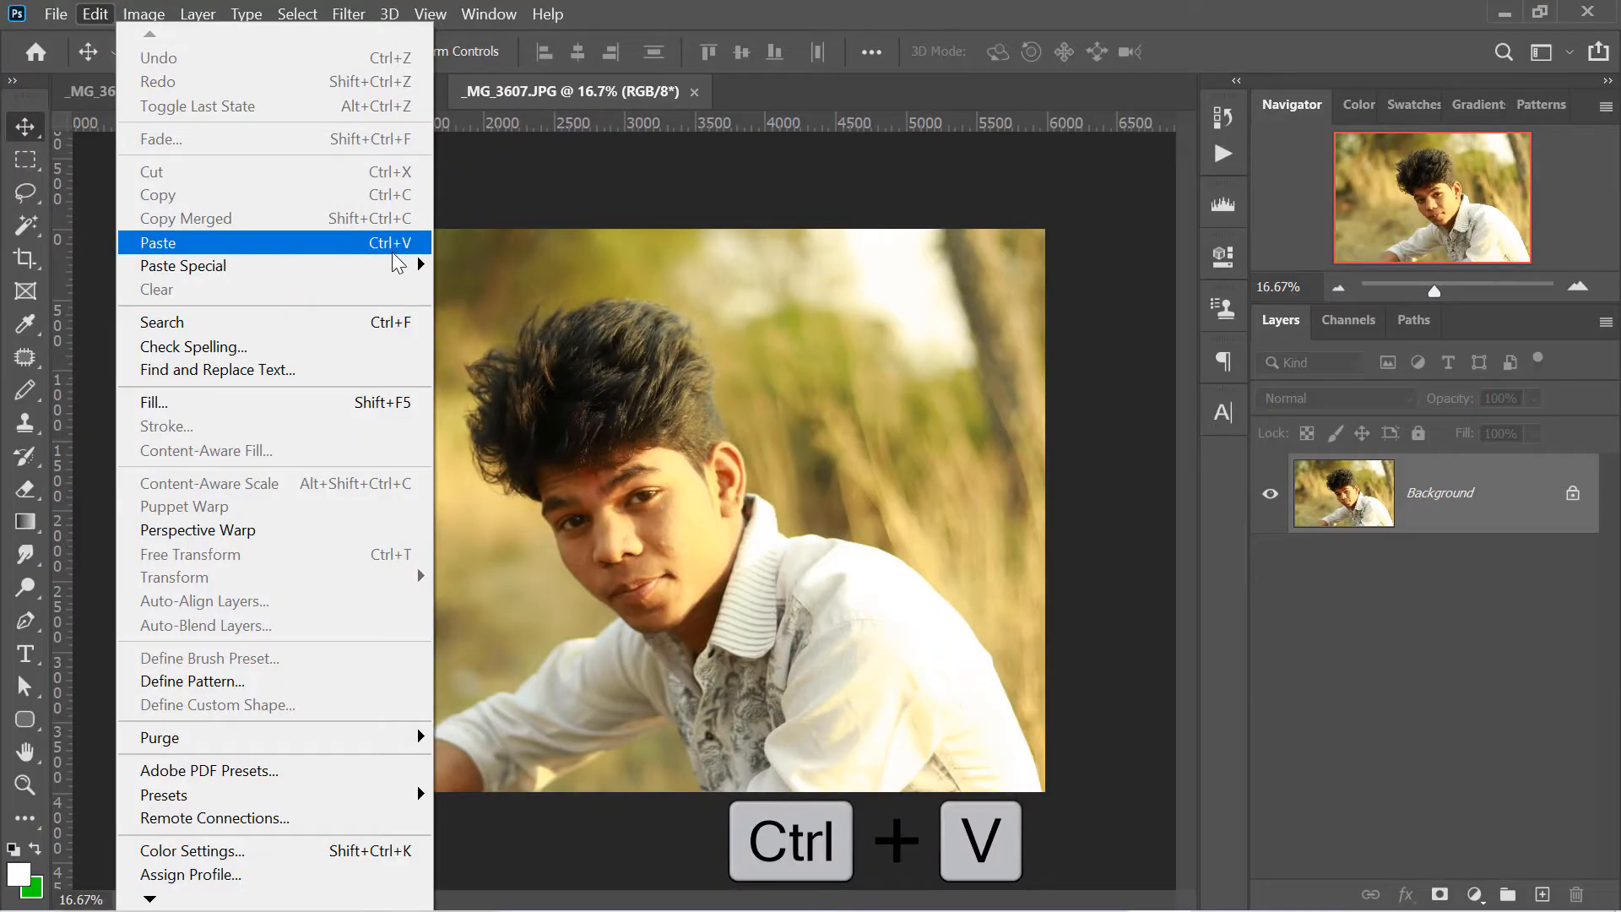
click(397, 253)
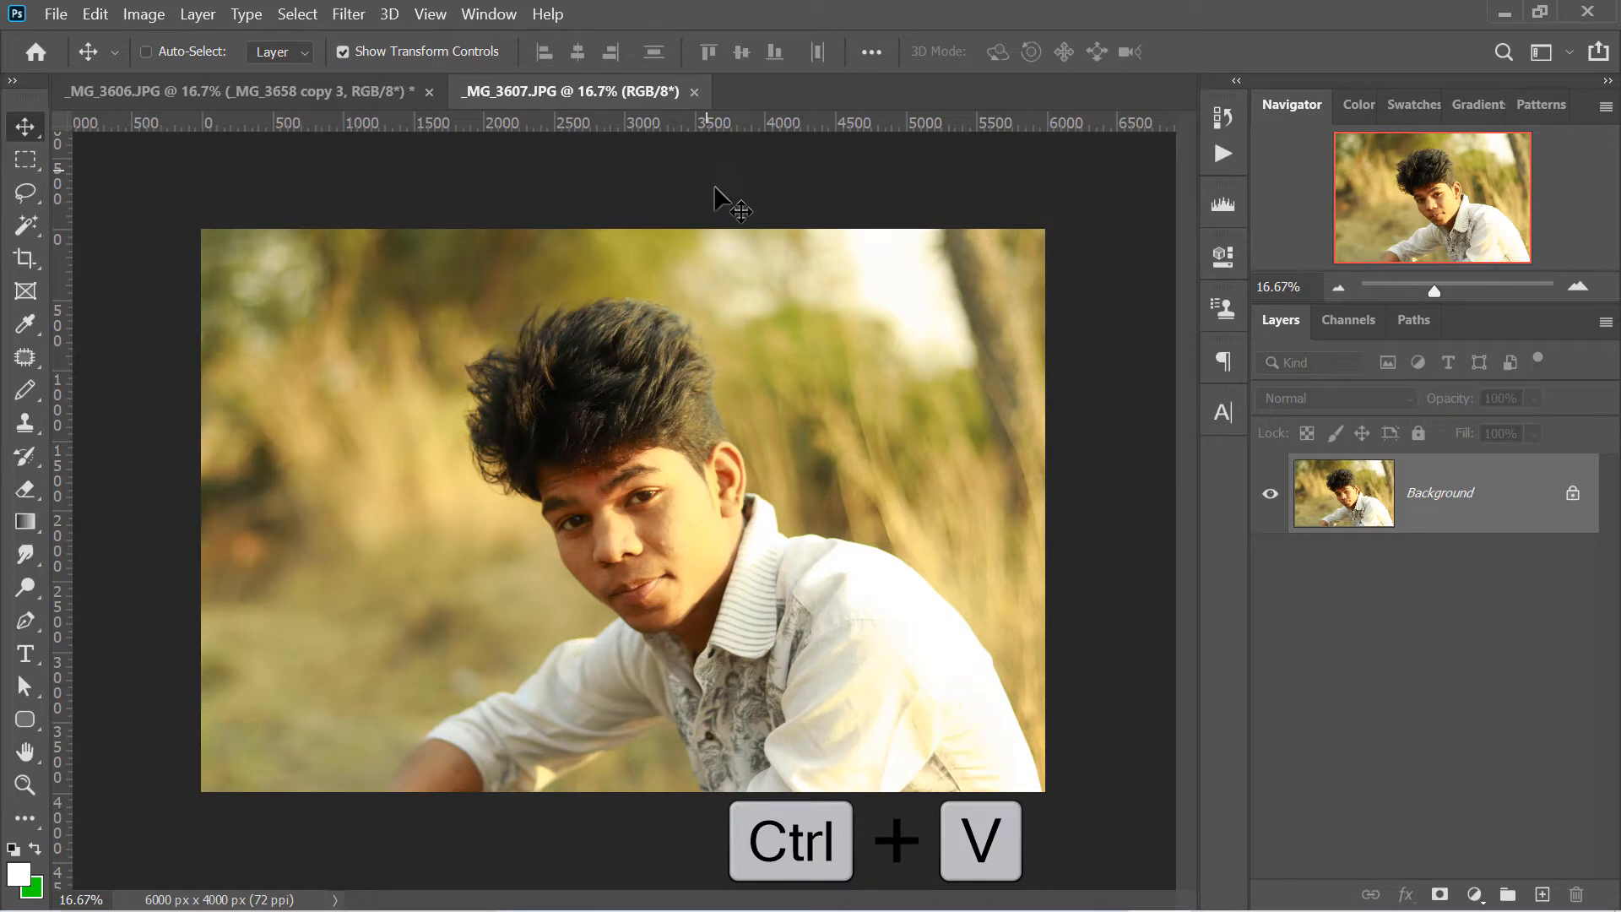
drag(676, 456, 945, 332)
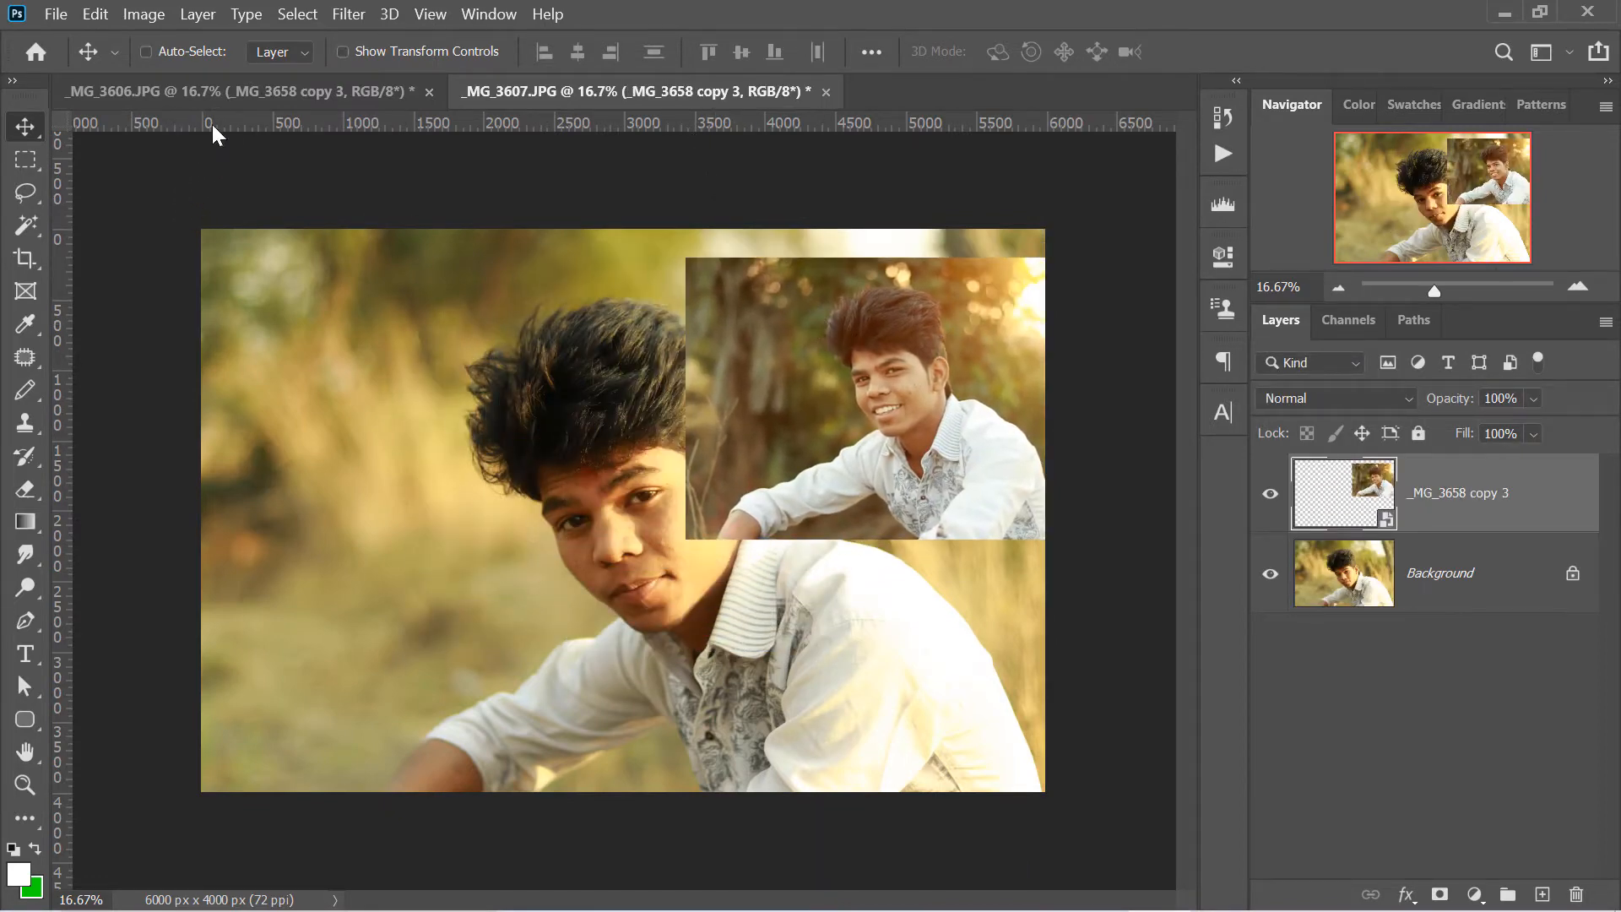
- Select all four photo layers from _MG_3658 to _MG_3658 copy 3 in _MG_3606.JPG and copy them into _MG_3607.JPG
click(226, 93)
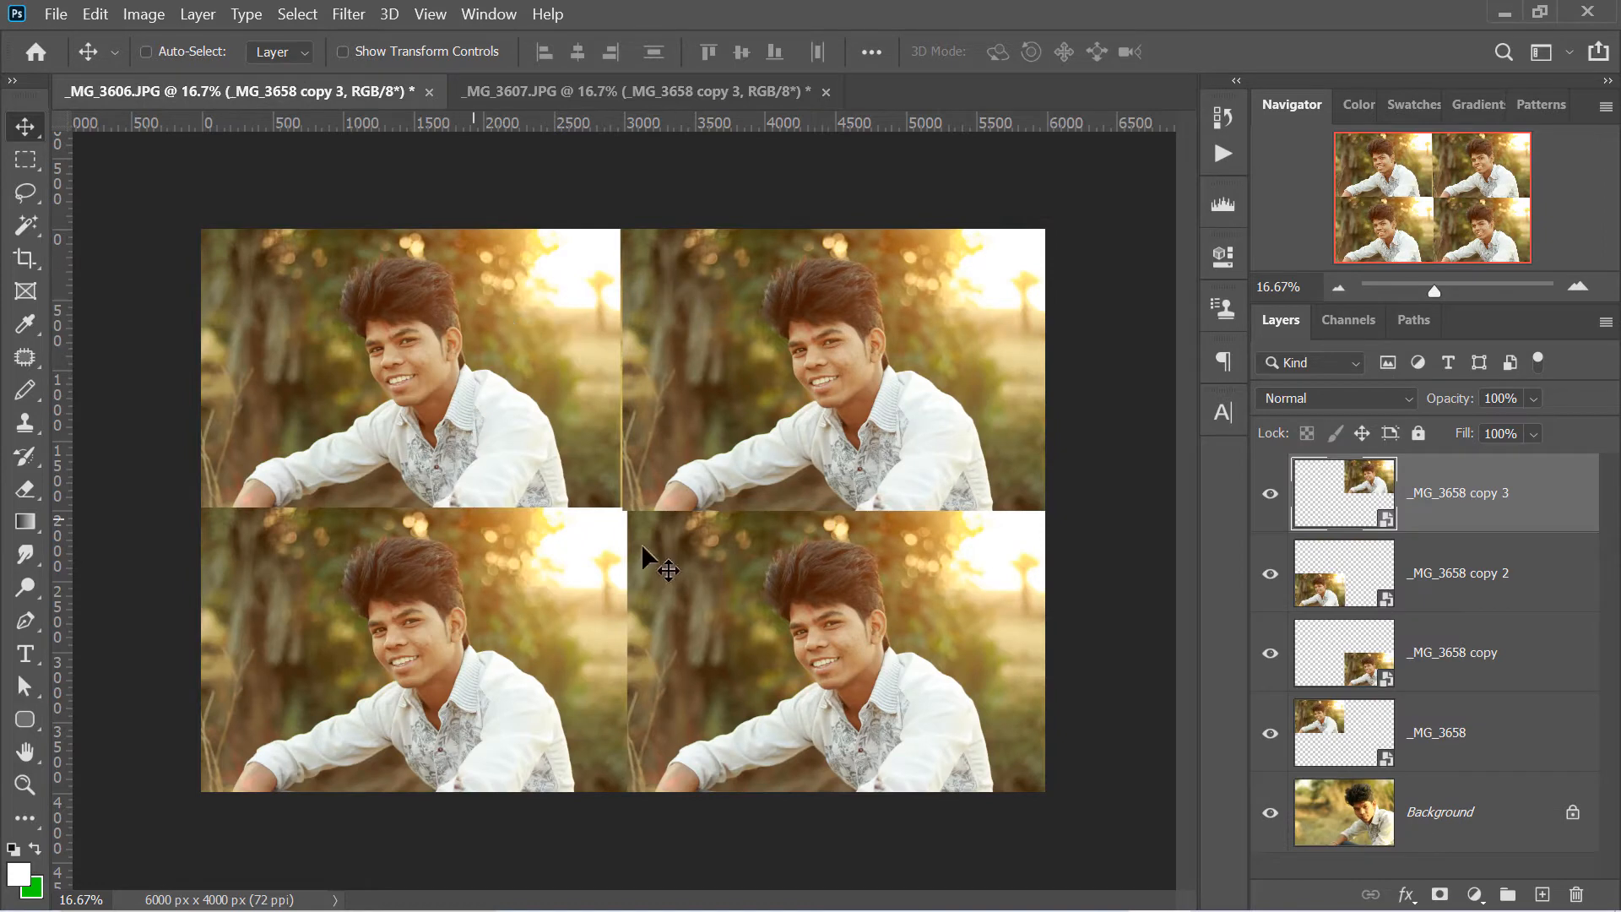
click(1430, 579)
click(1439, 676)
click(1447, 714)
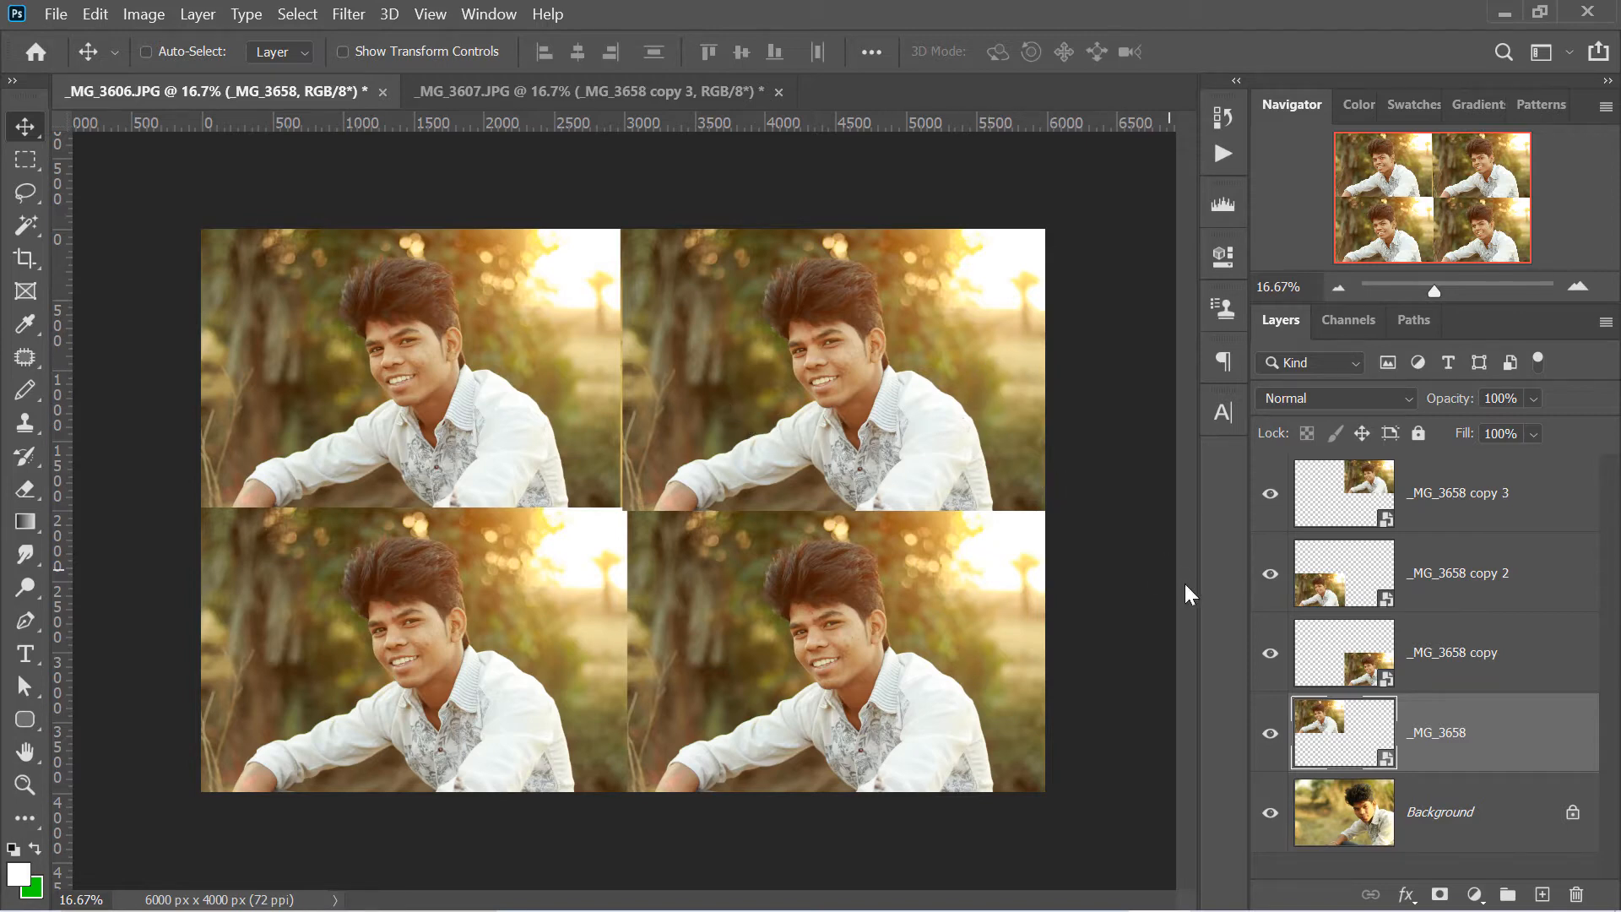
shift+click(1477, 490)
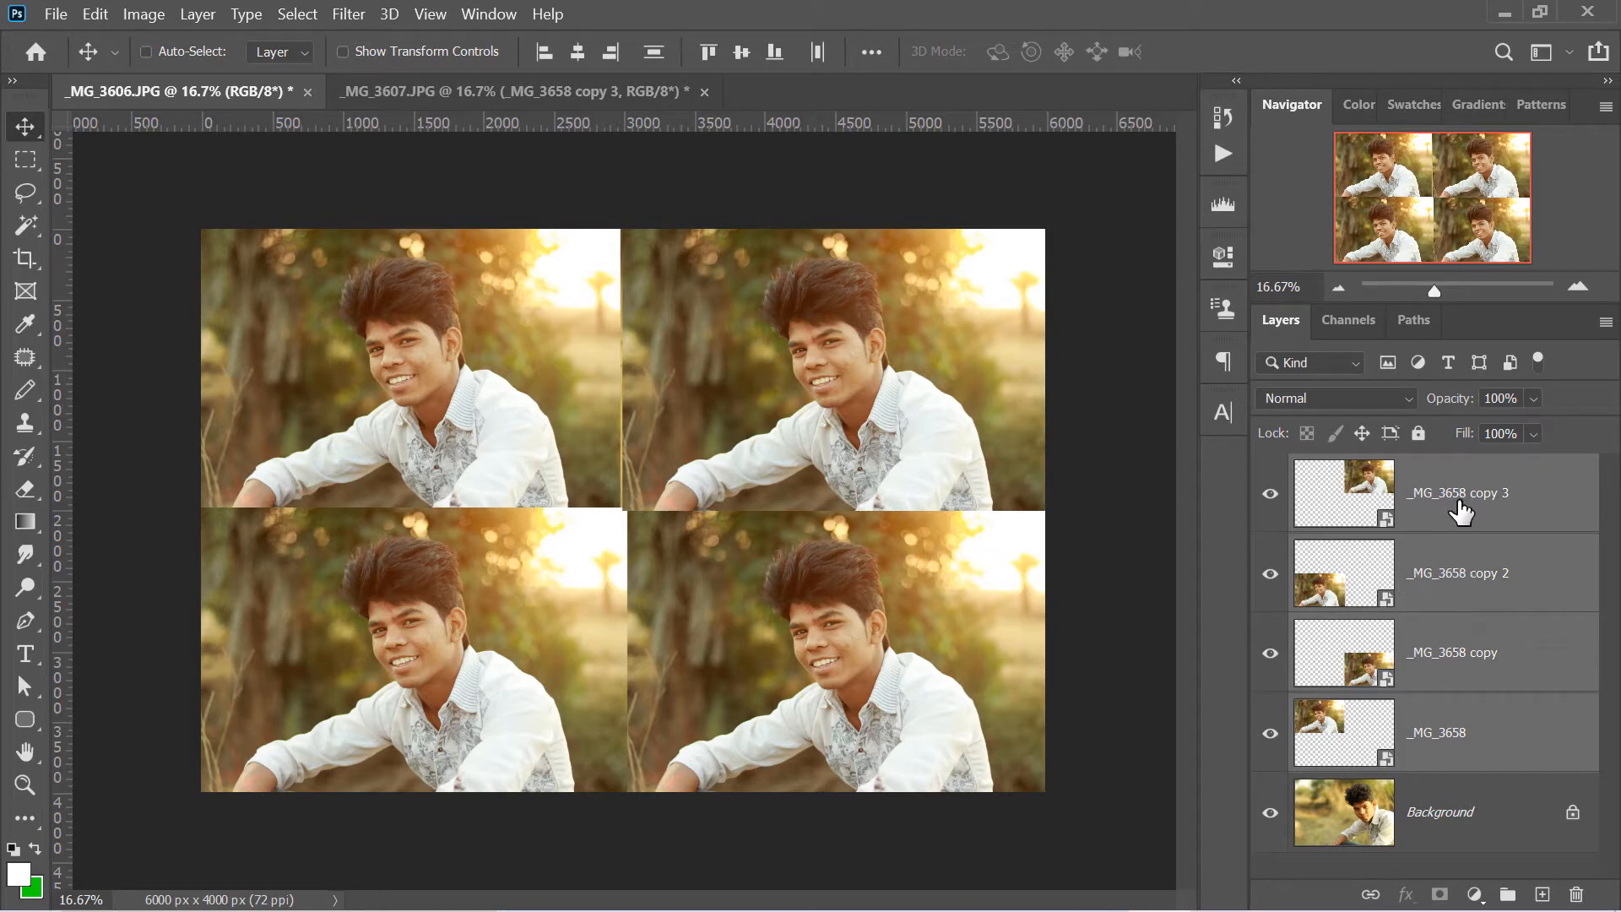
drag(1476, 505, 684, 417)
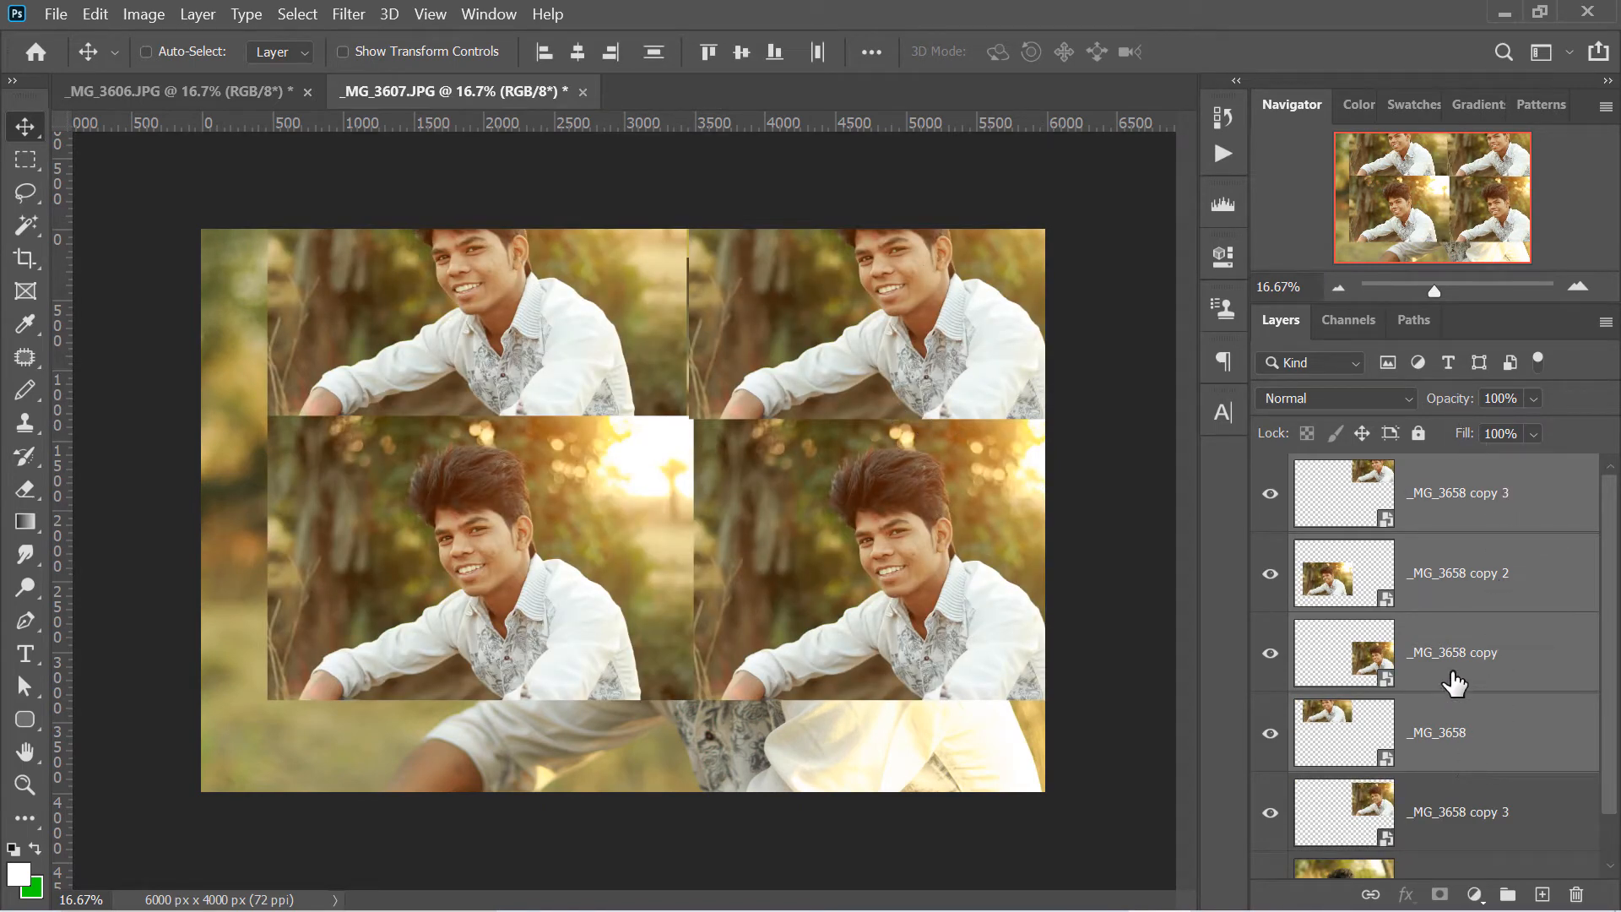
- Move the four transferred photo layers together so that their grid fills the whole canvas
key(ctrl+t)
drag(853, 265, 790, 350)
key(Return)
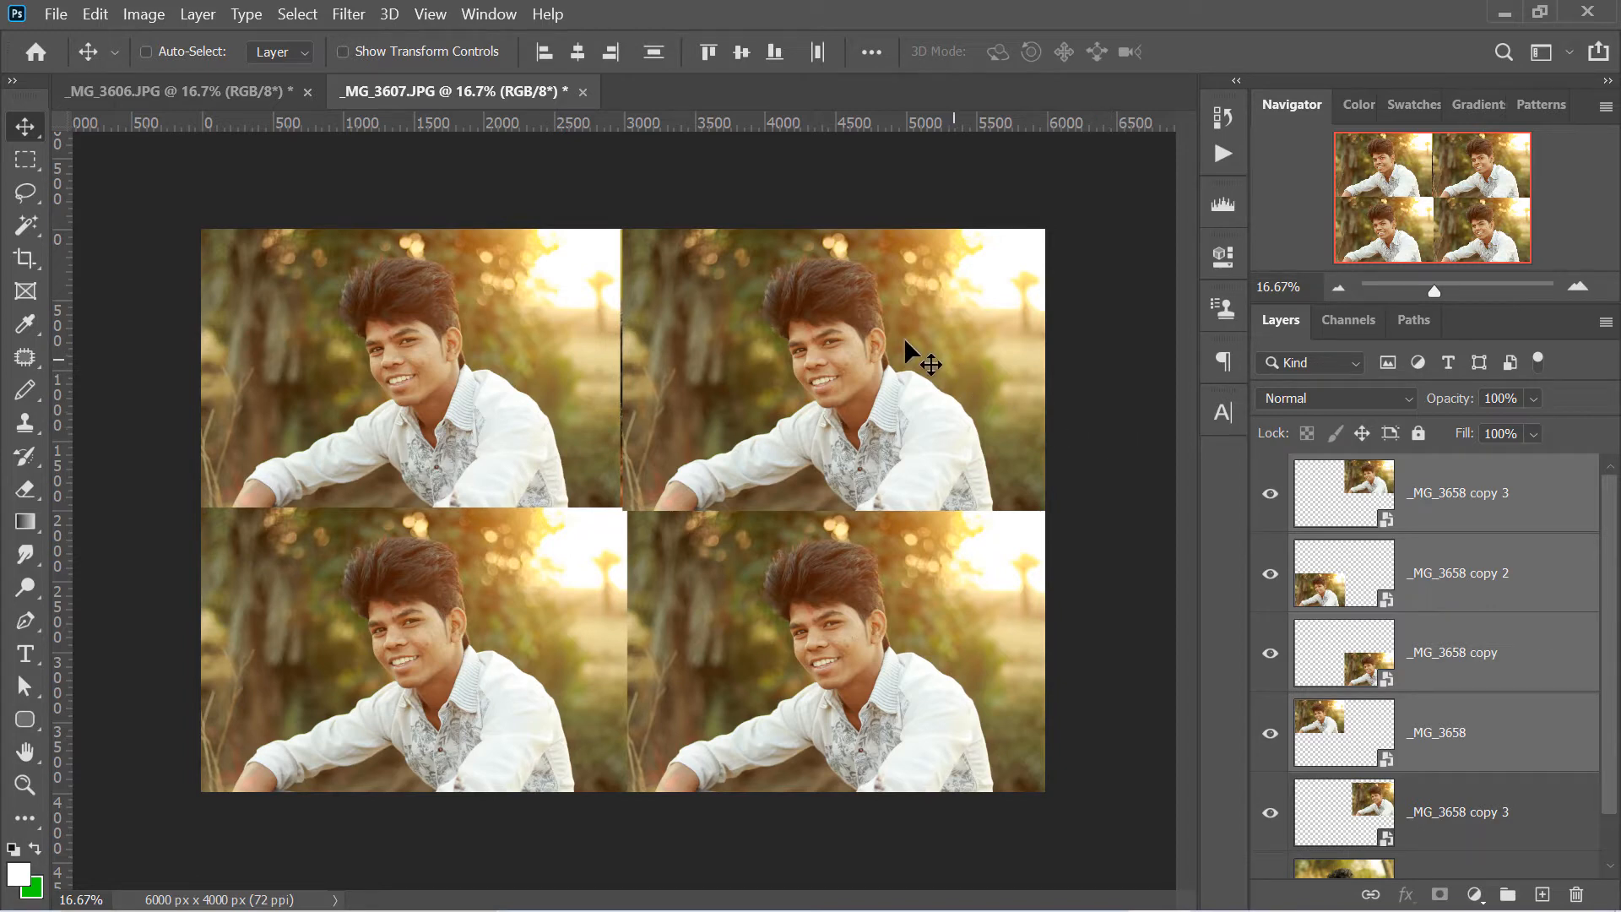
- Try to transfer the four selected photo layers from _MG_3606.JPG to _MG_3607.JPG once more
click(1469, 527)
click(1449, 610)
click(1423, 726)
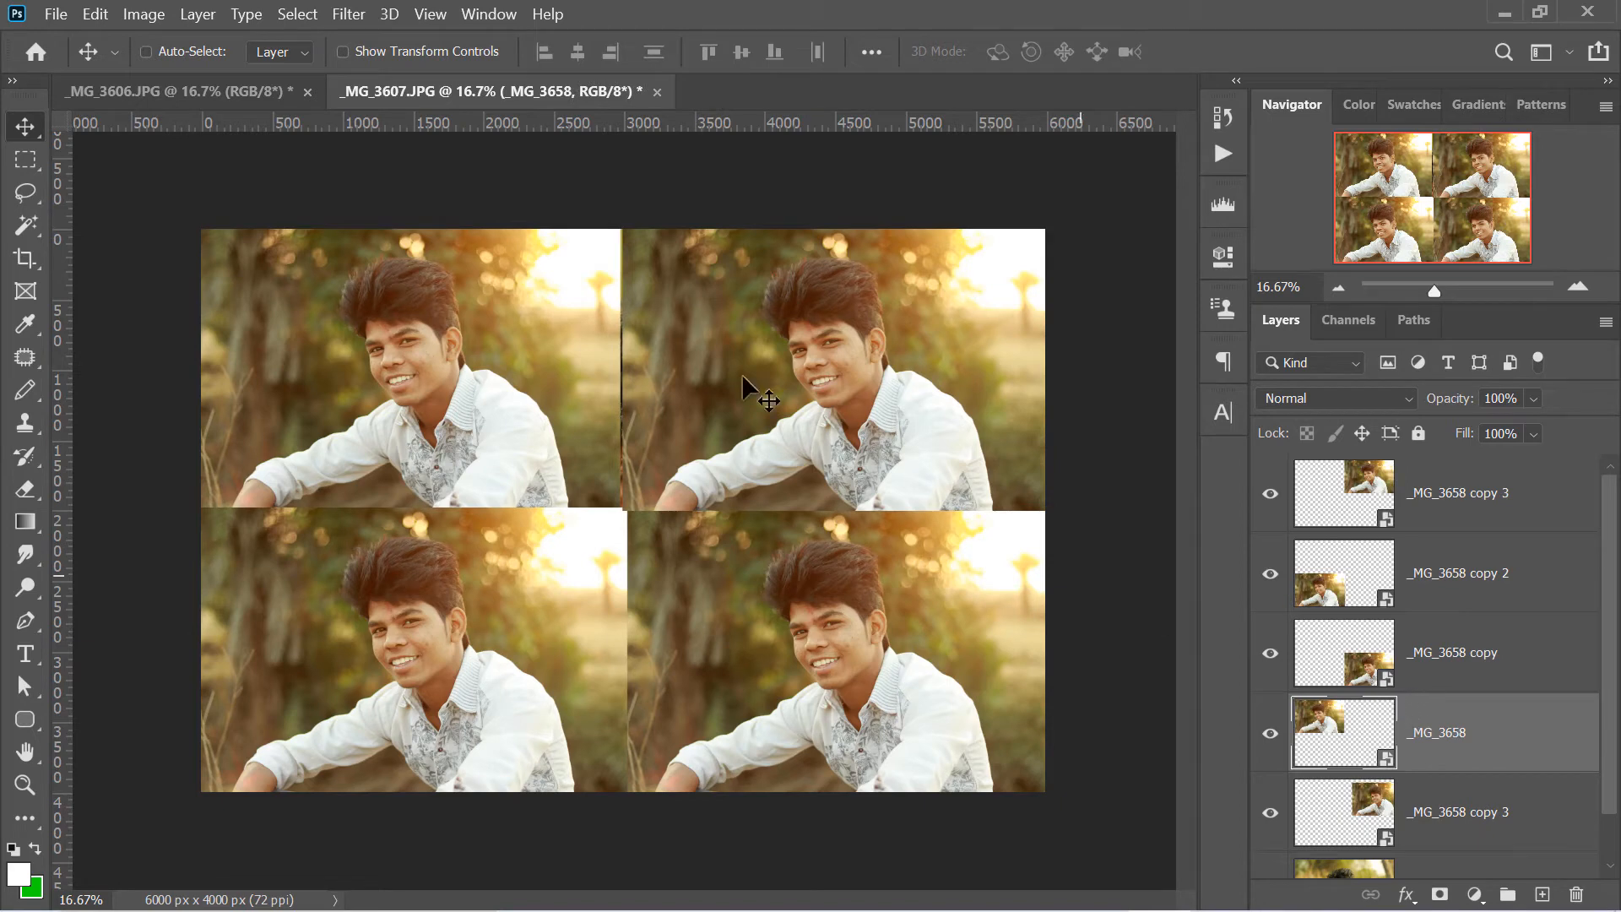
click(286, 100)
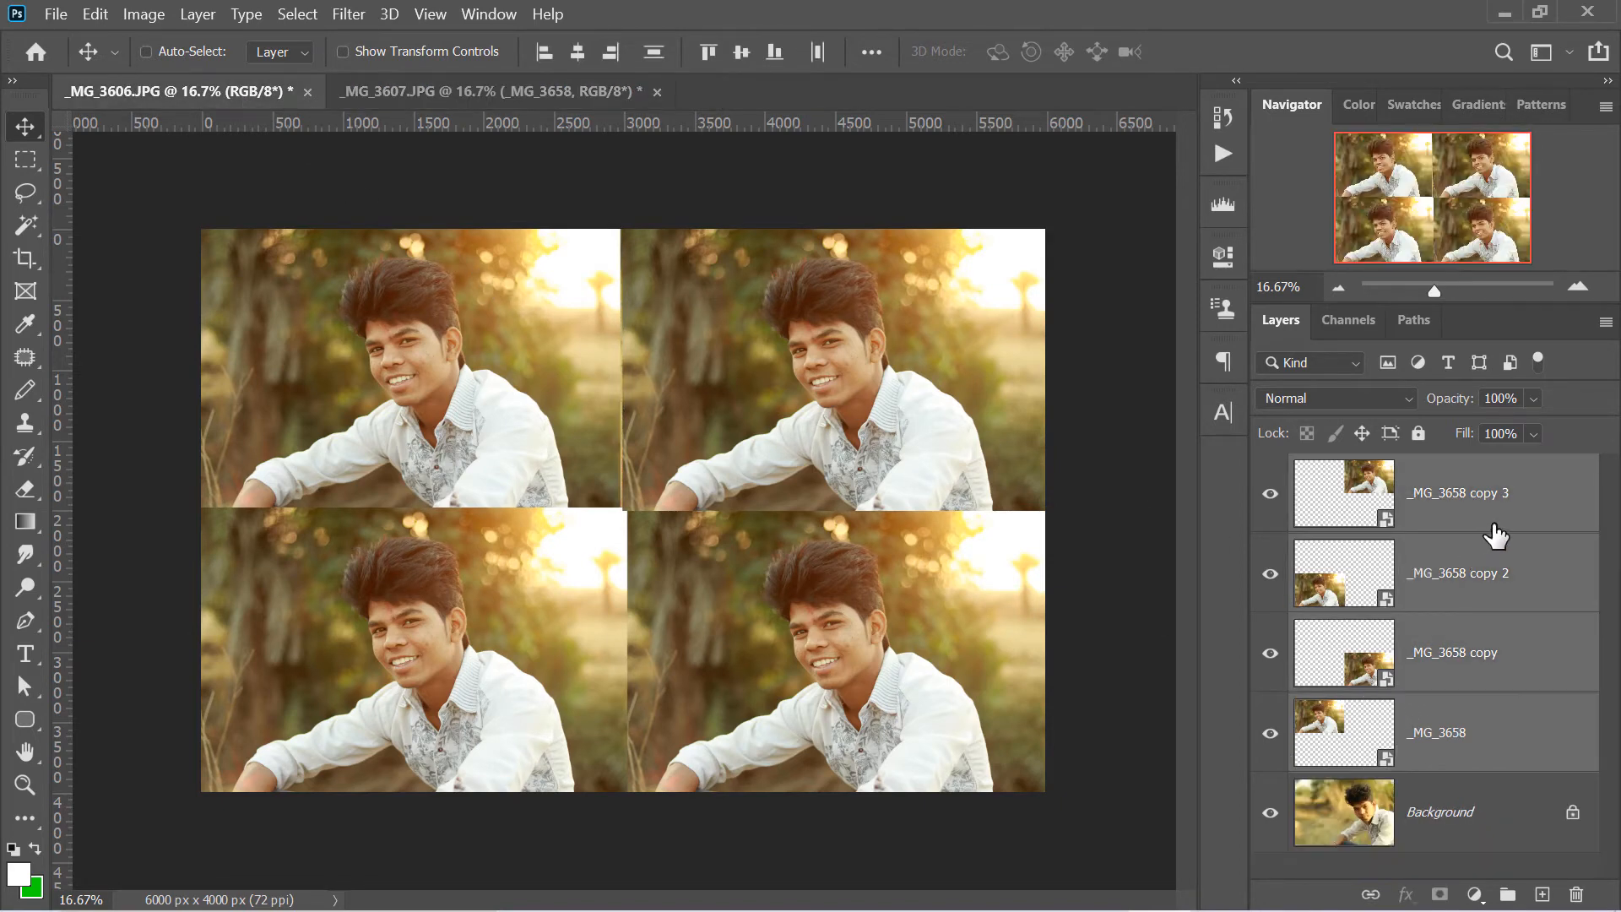
drag(1465, 544, 569, 99)
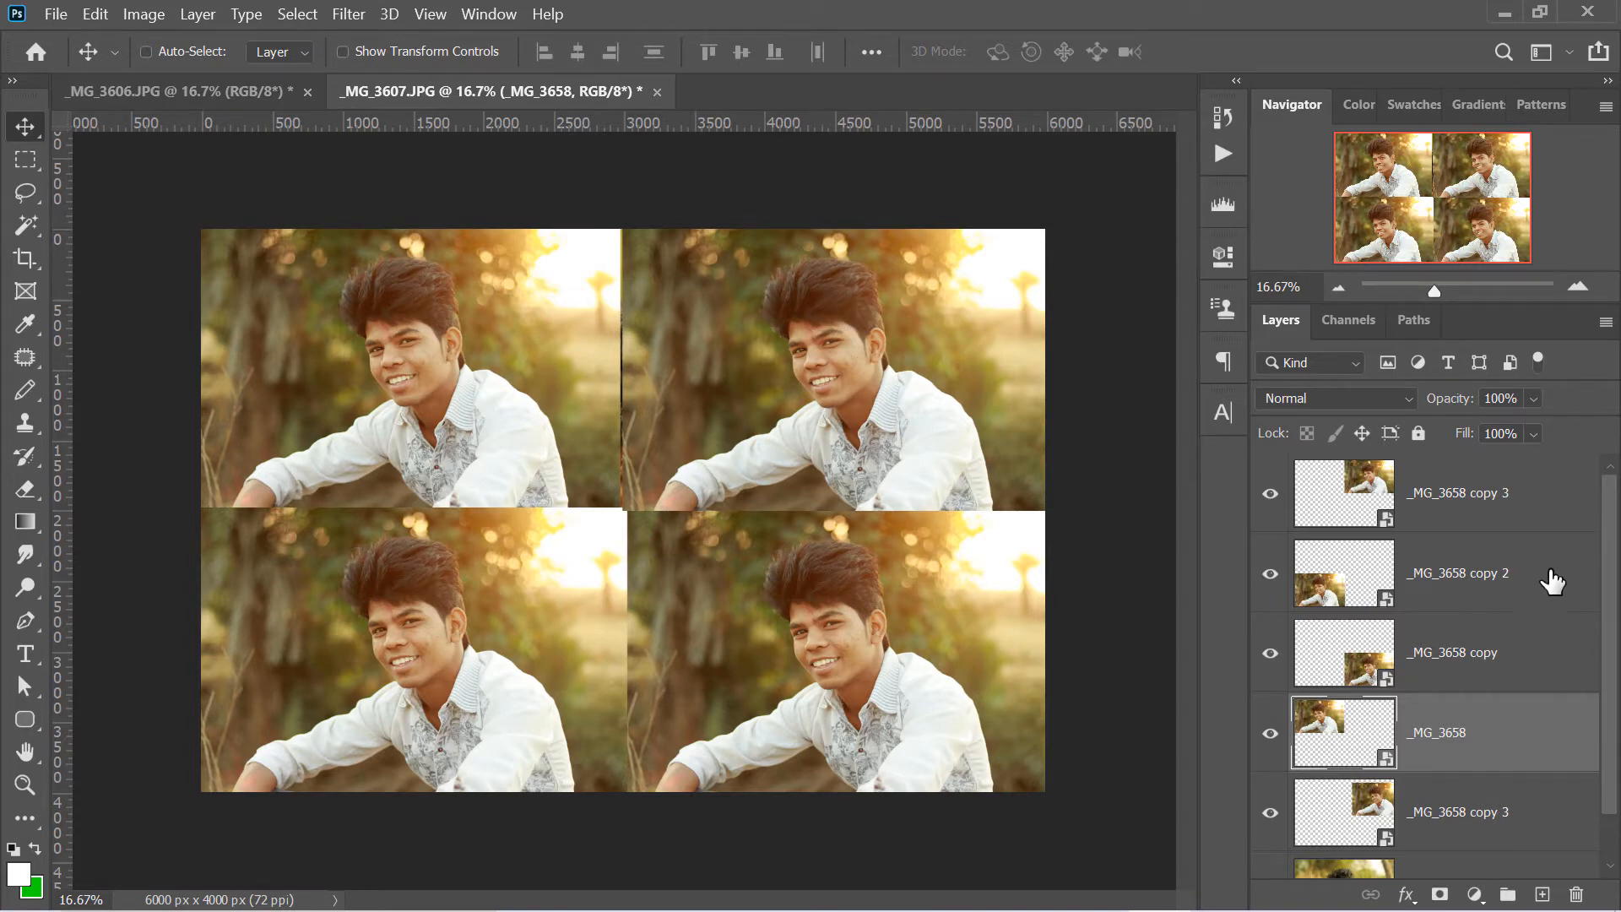
- Select the top four photo layers in _MG_3607.JPG and scale them together to 49.77% in the canvas's upper-left quarter
shift+click(1525, 505)
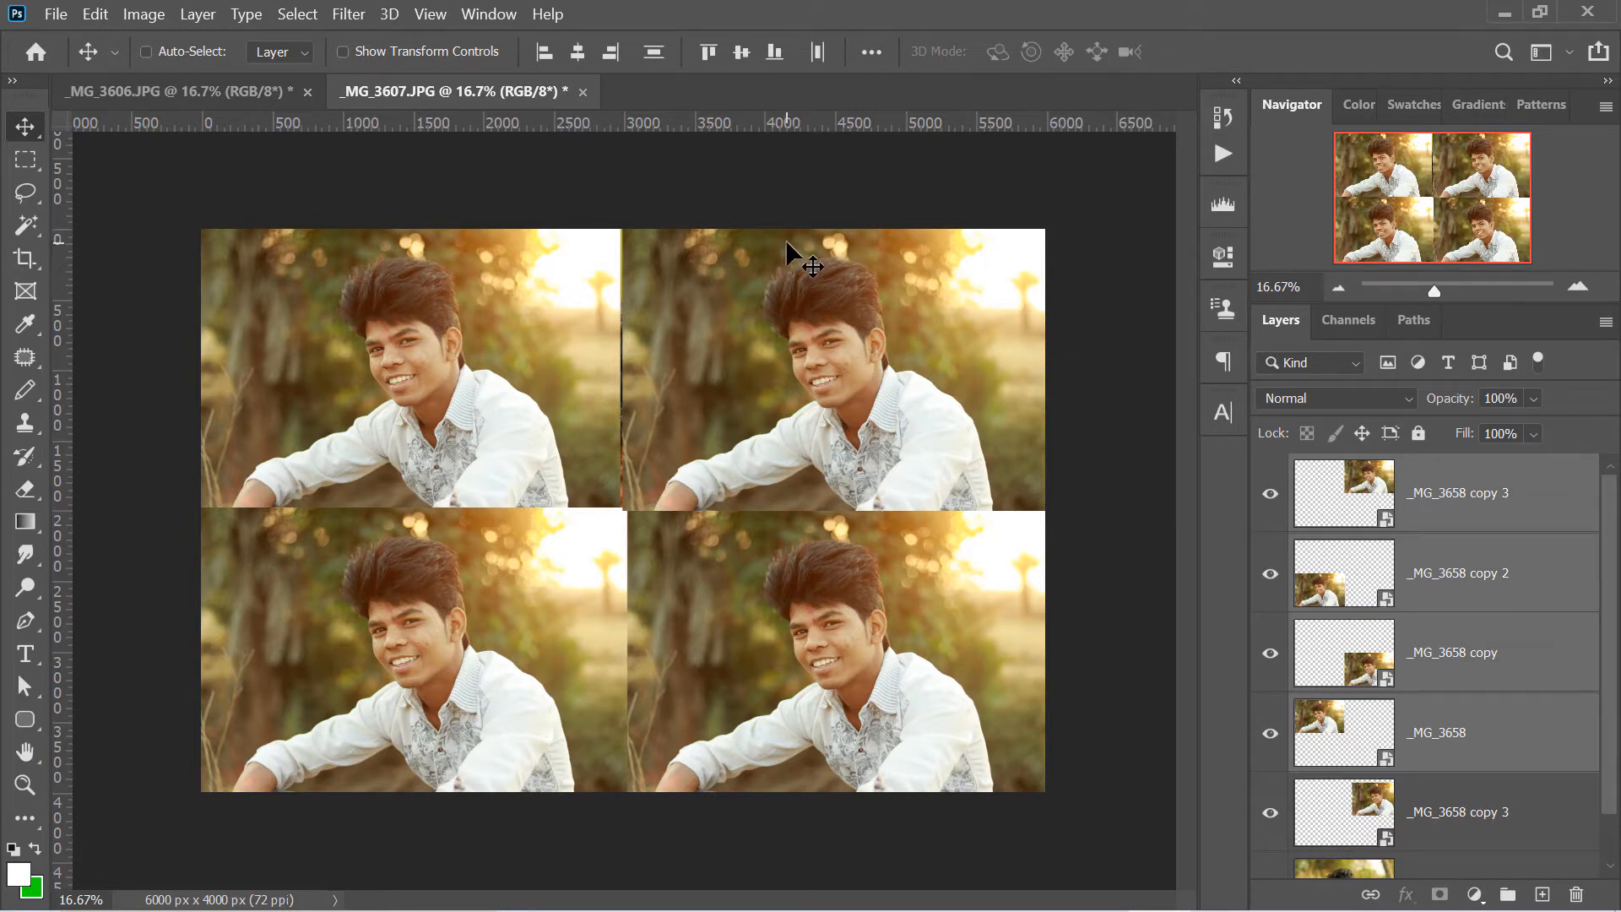
key(ctrl+t)
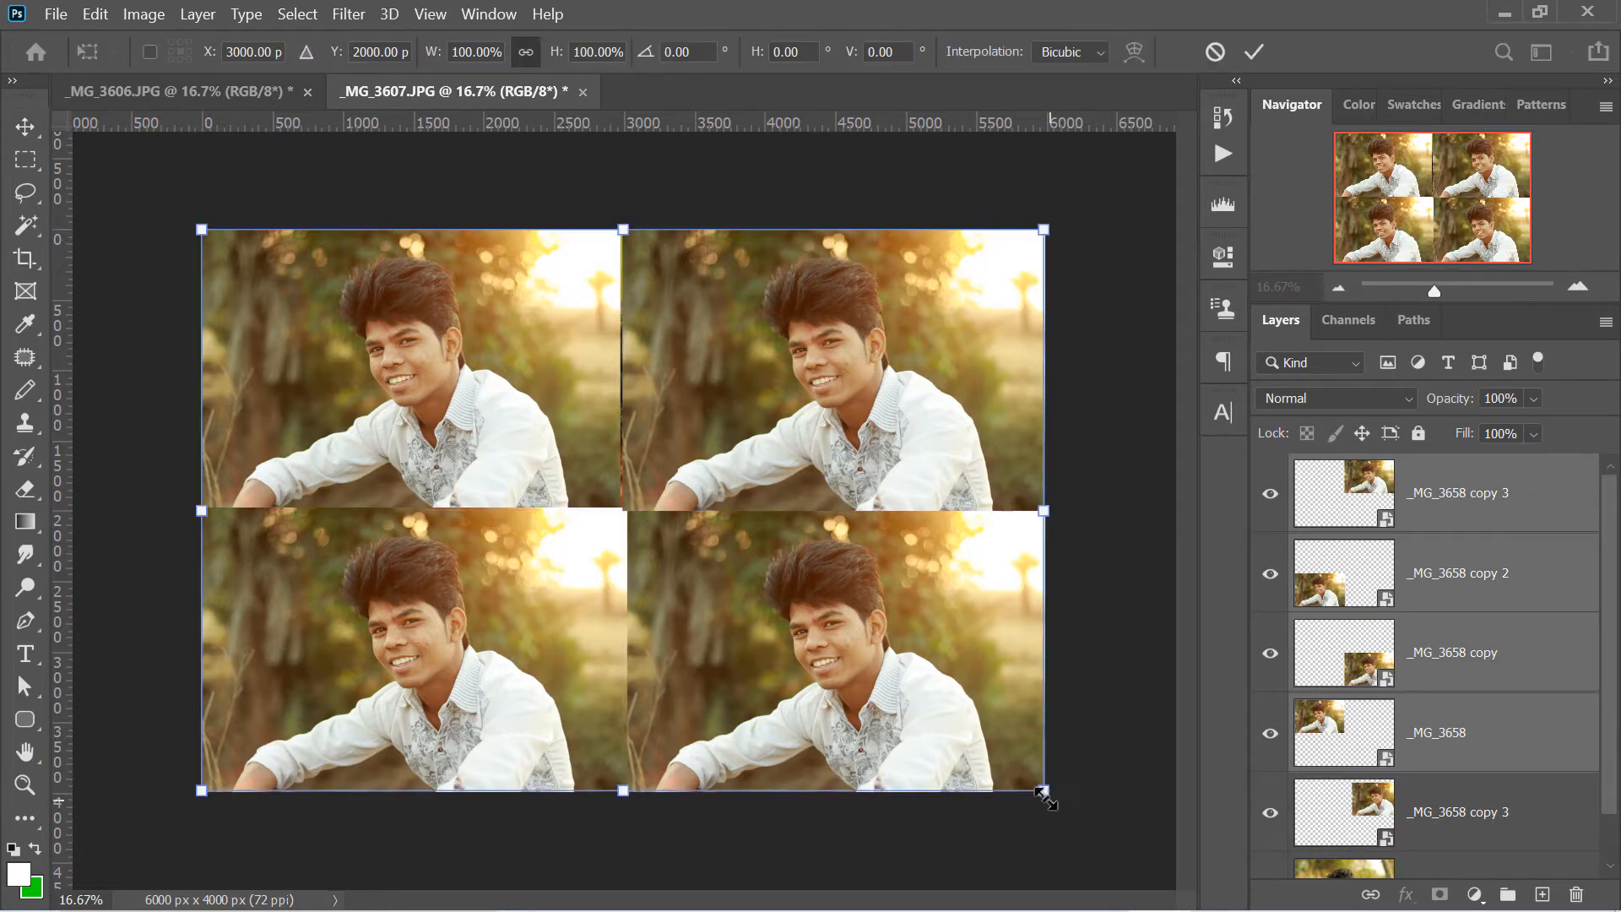
drag(1044, 791, 621, 508)
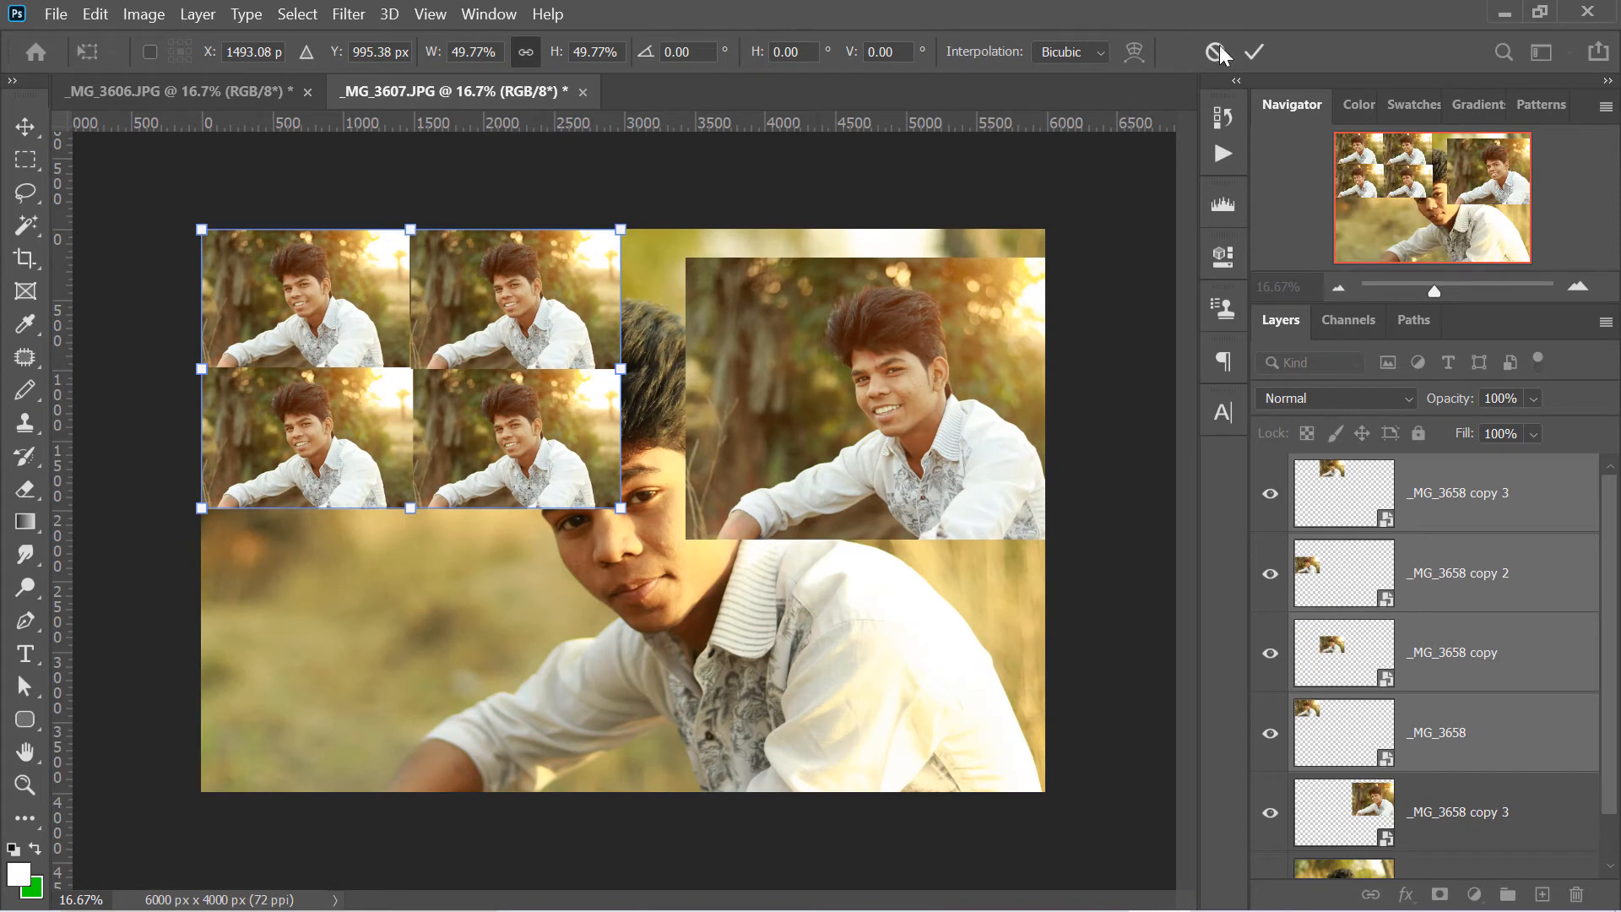
click(1252, 57)
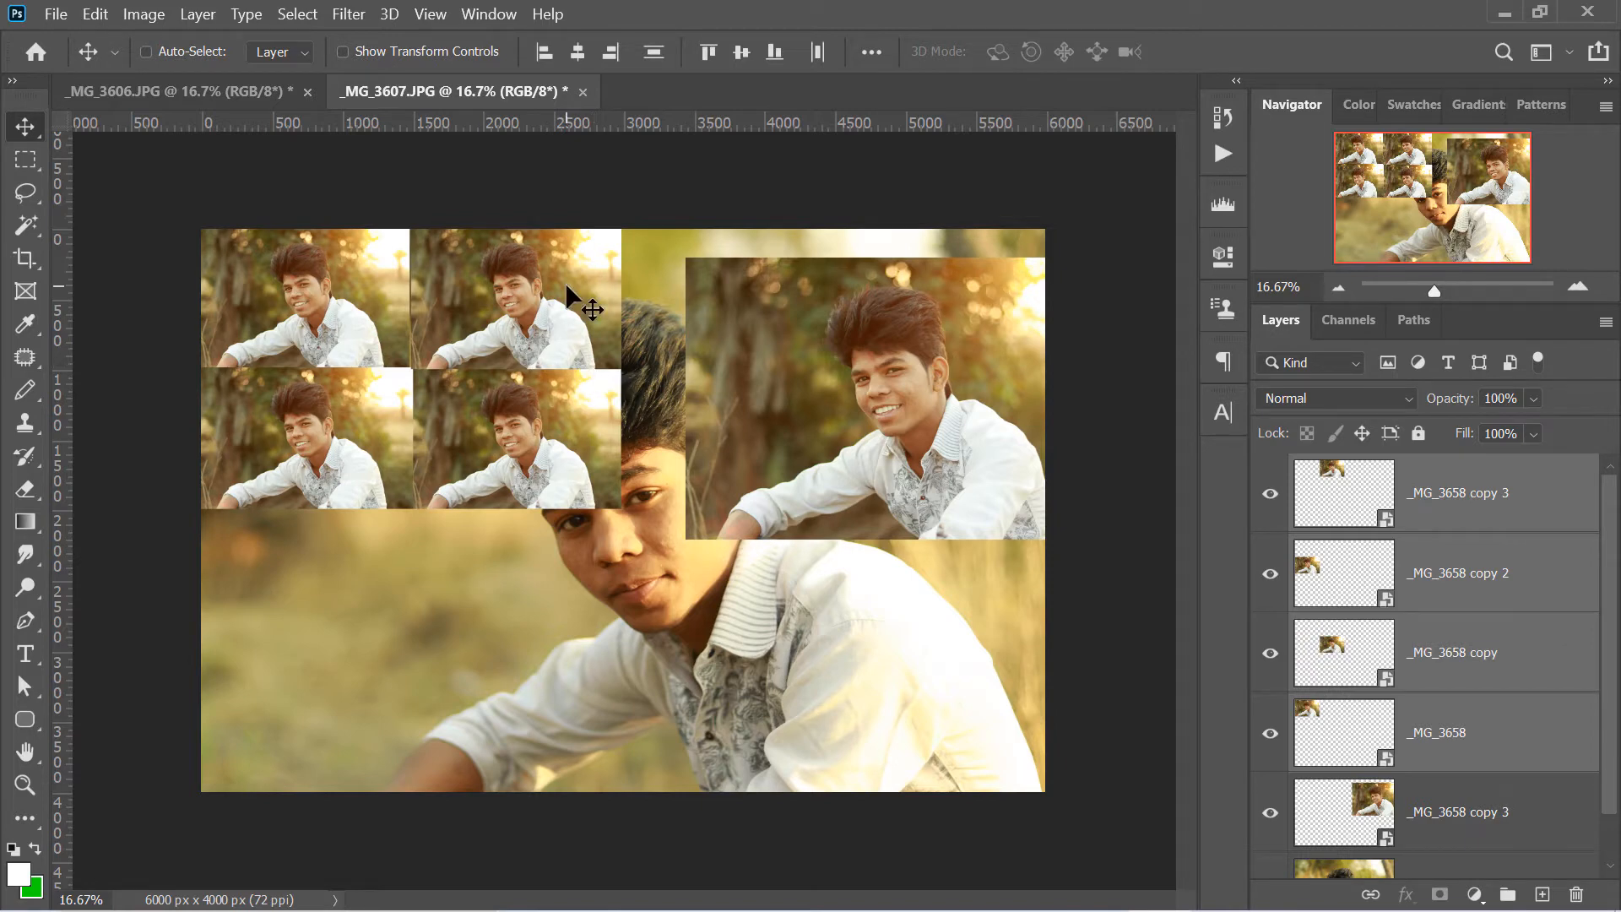
- Duplicate the four selected small photos with the Move tool and place the copies in the canvas's upper-right quarter
key(alt)
key(alt)
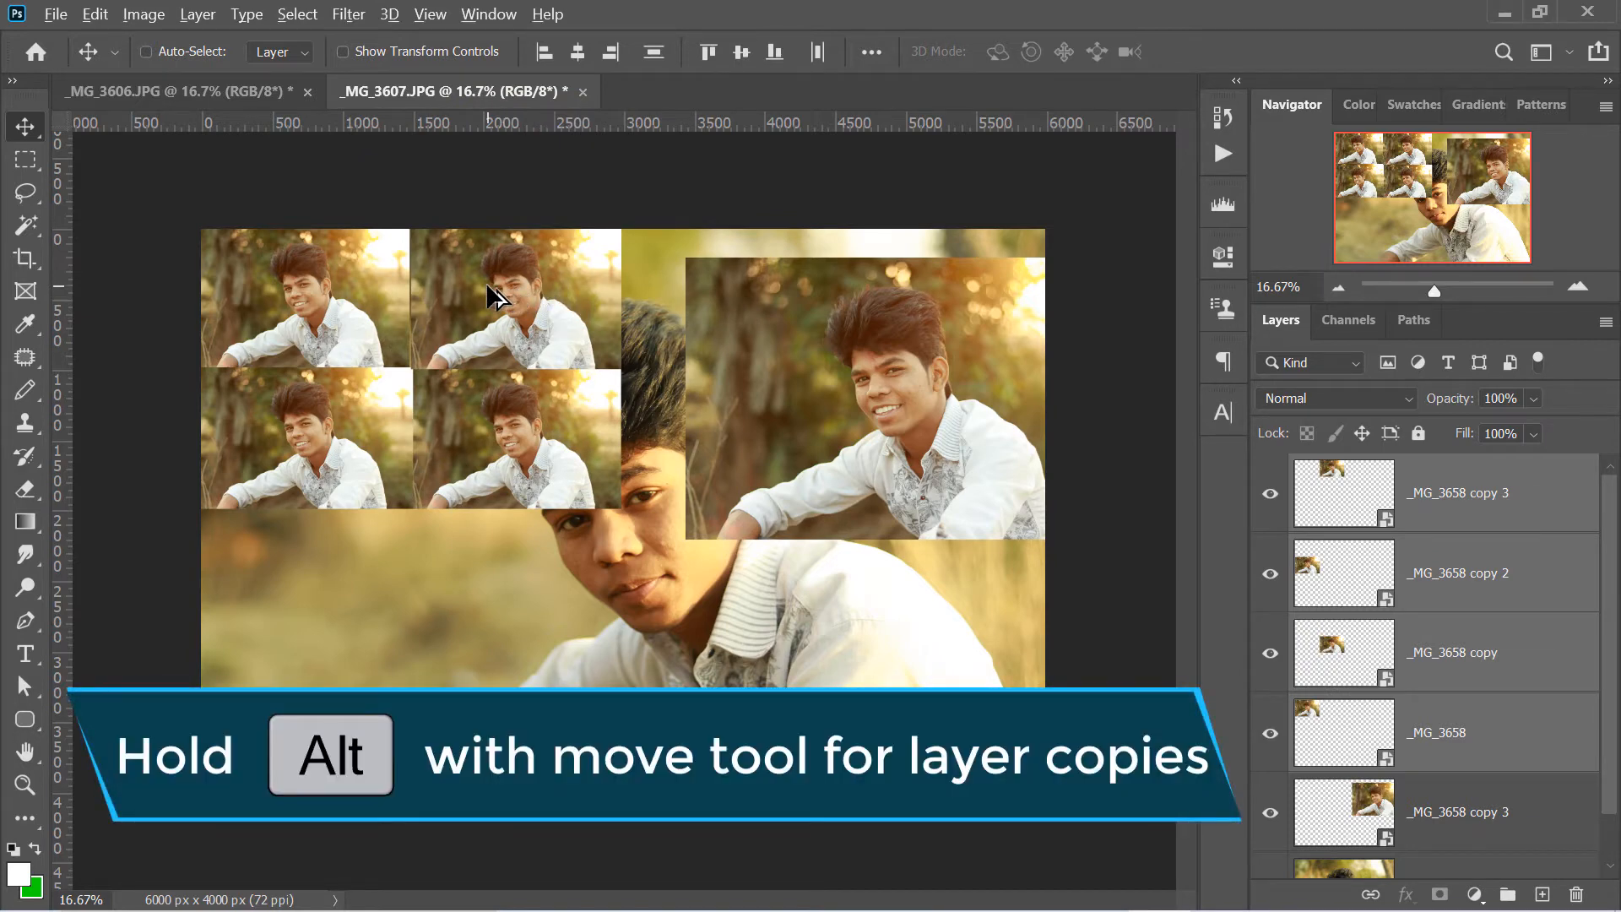
drag(494, 295, 915, 284)
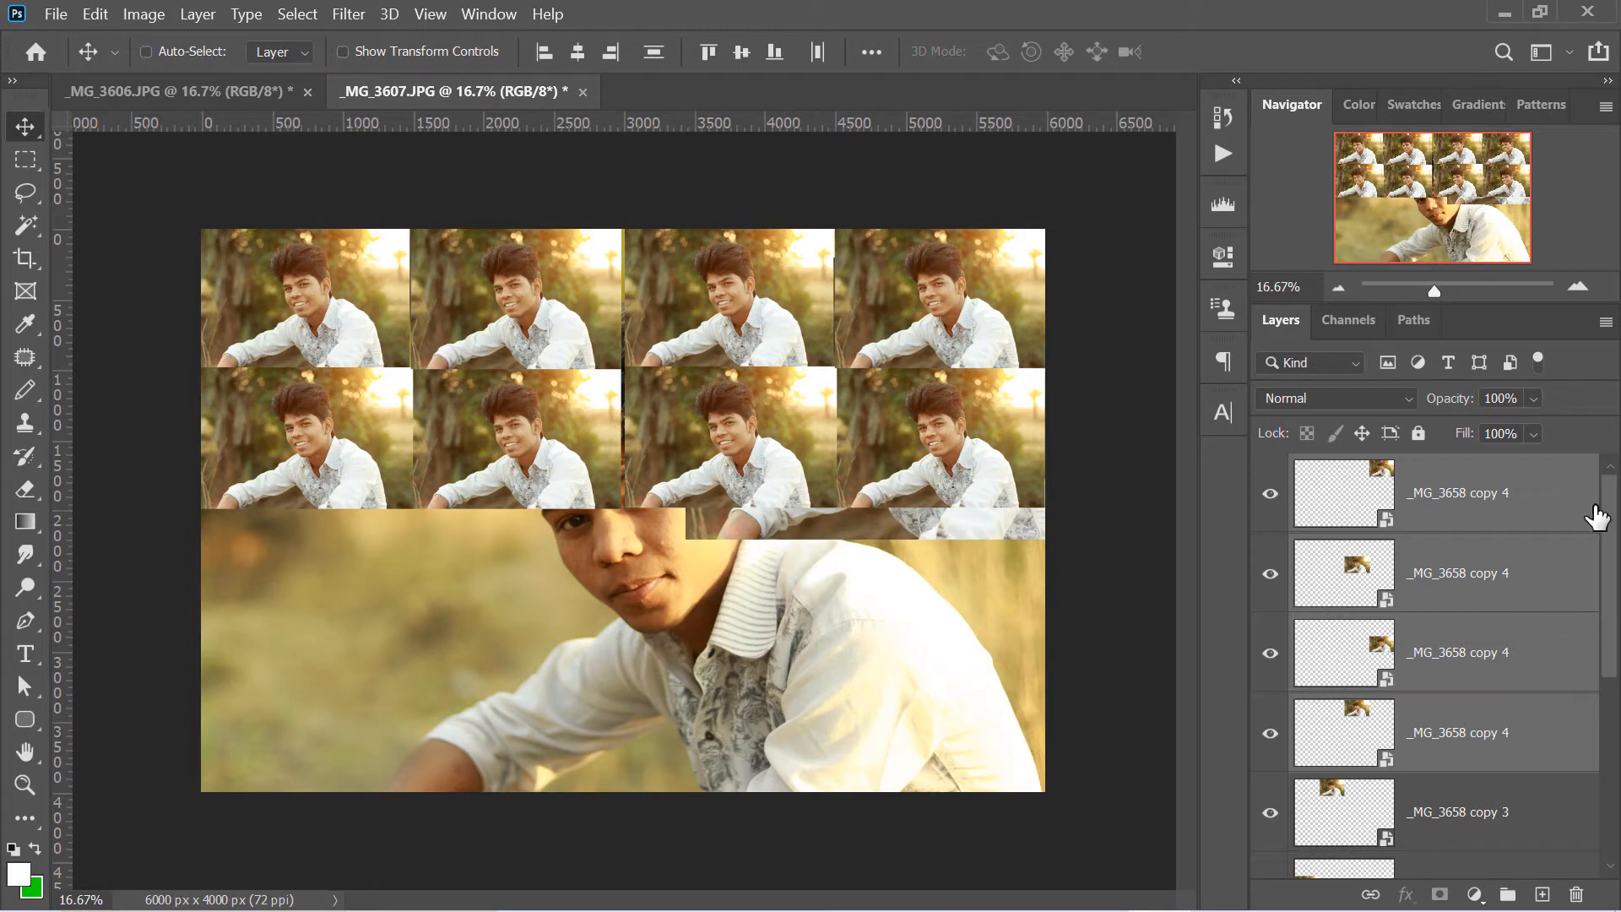
- Select all eight small photo layers and duplicate them with the Move tool into the lower half of the canvas
click(1520, 507)
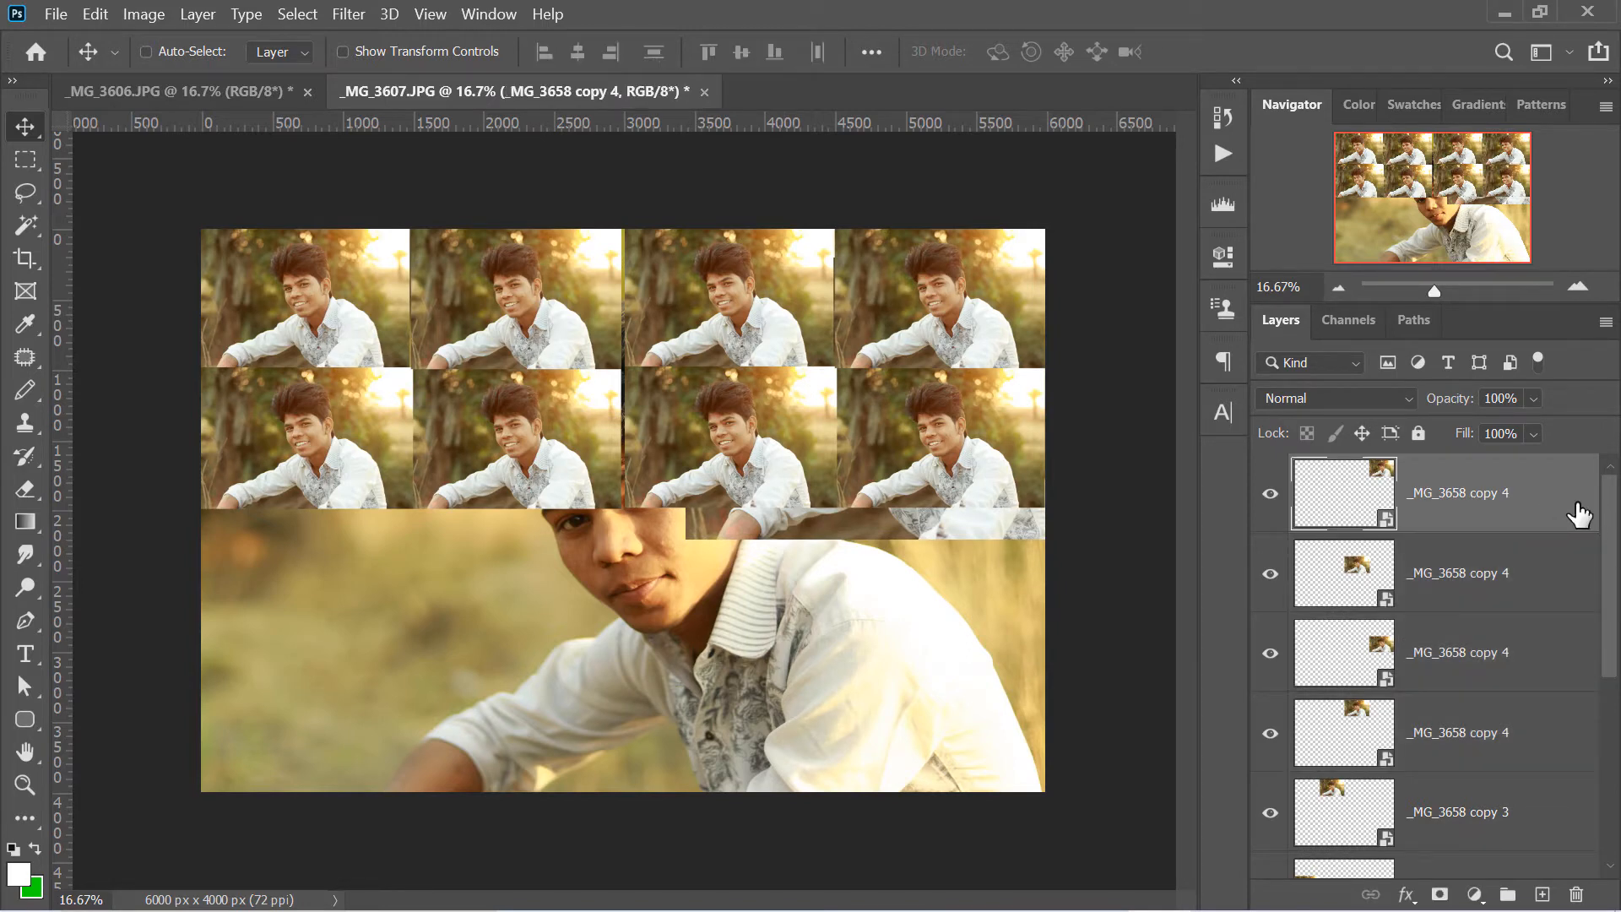
drag(1612, 525, 1613, 688)
shift+click(1515, 703)
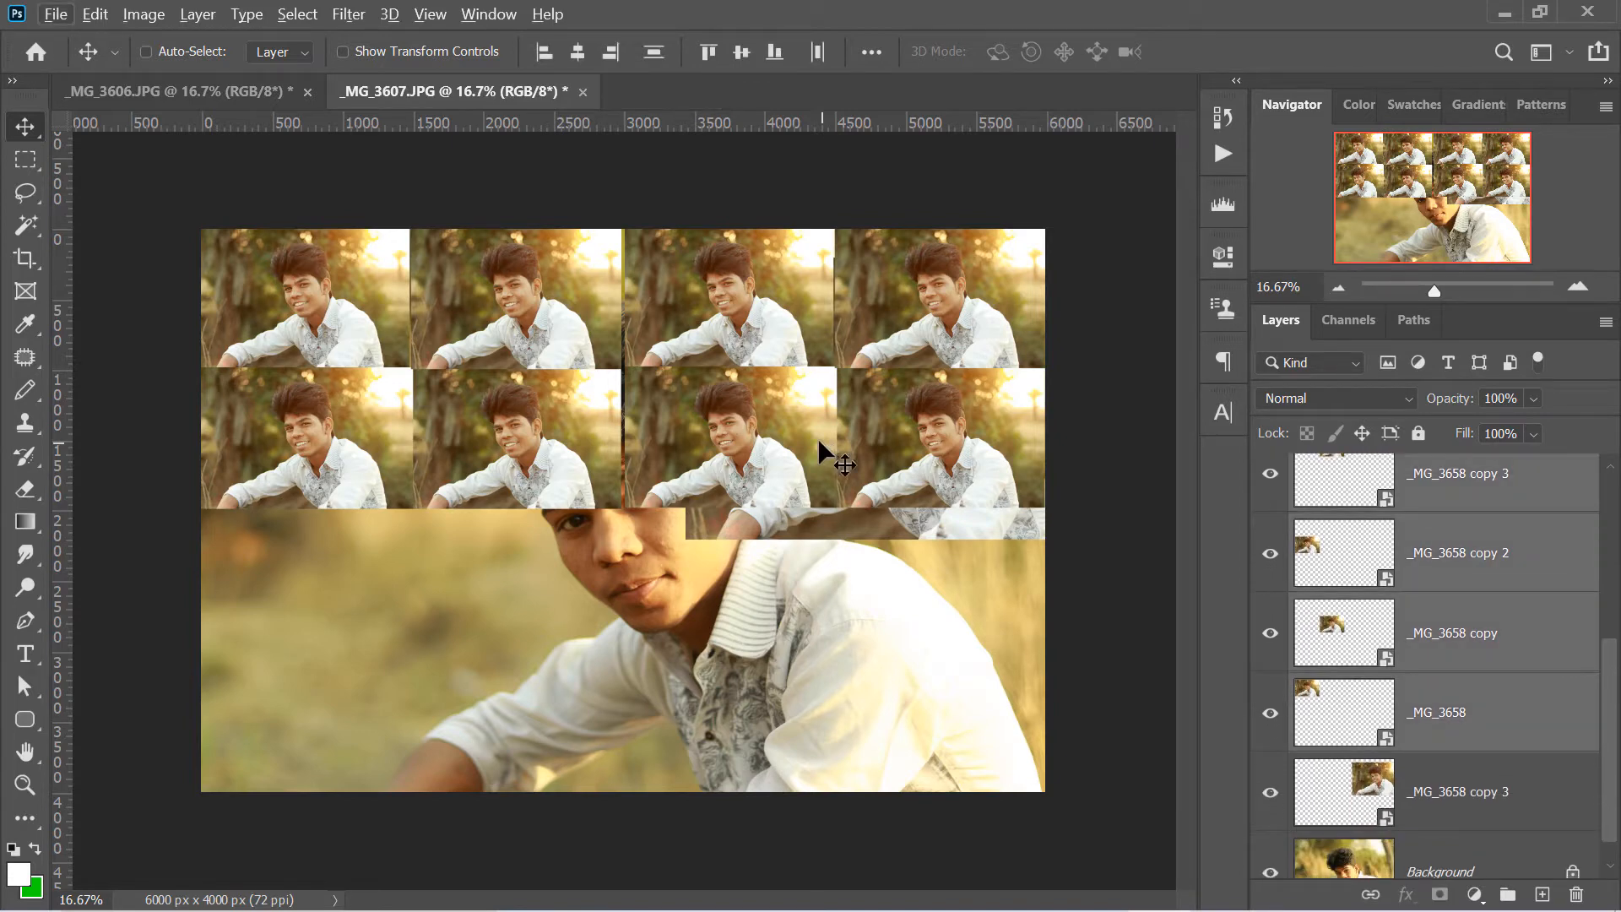
drag(797, 420, 793, 707)
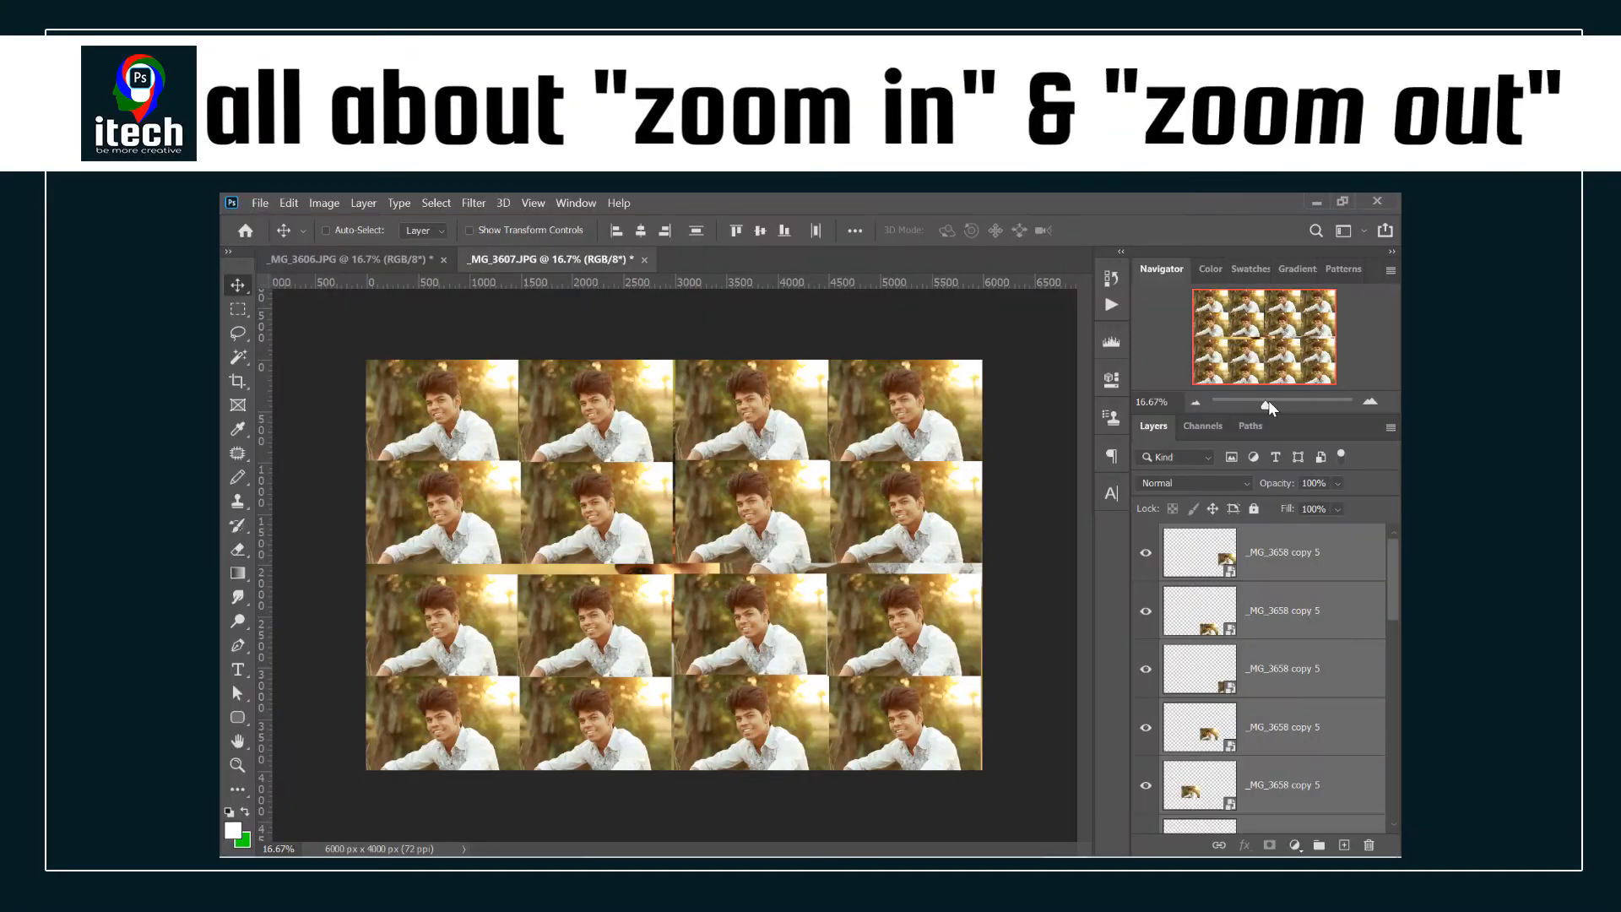
- Zoom in on the photo grid with the Navigator, view another area of it, and fit the image on screen
mouse_move(1270, 409)
mouse_down()
mouse_move(1240, 408)
mouse_move(1292, 409)
mouse_up()
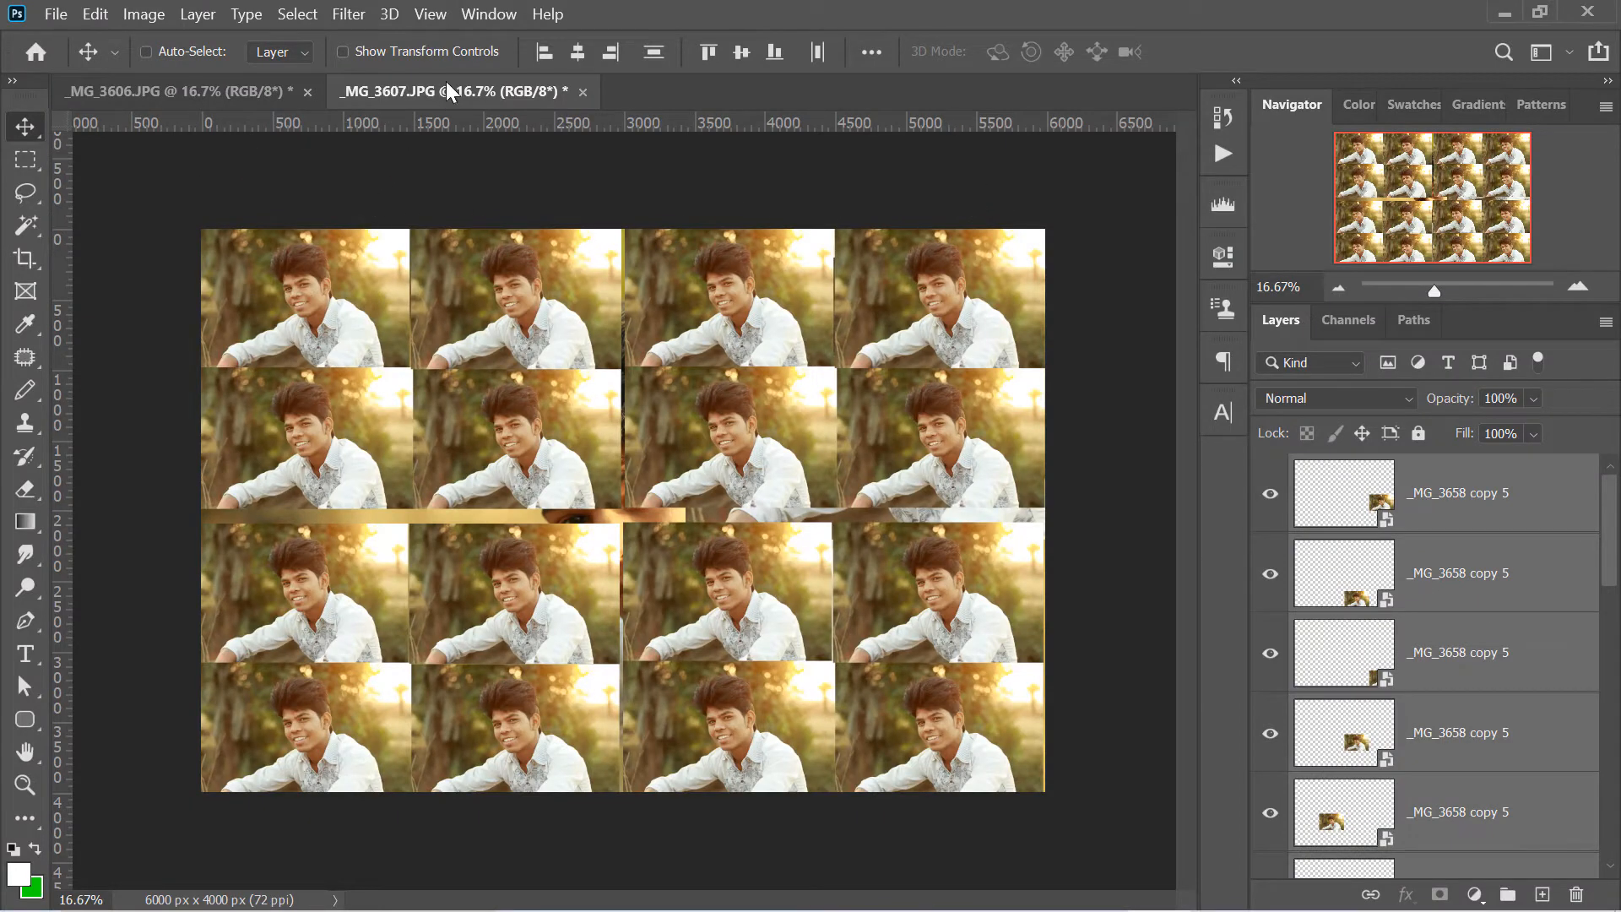
click(473, 22)
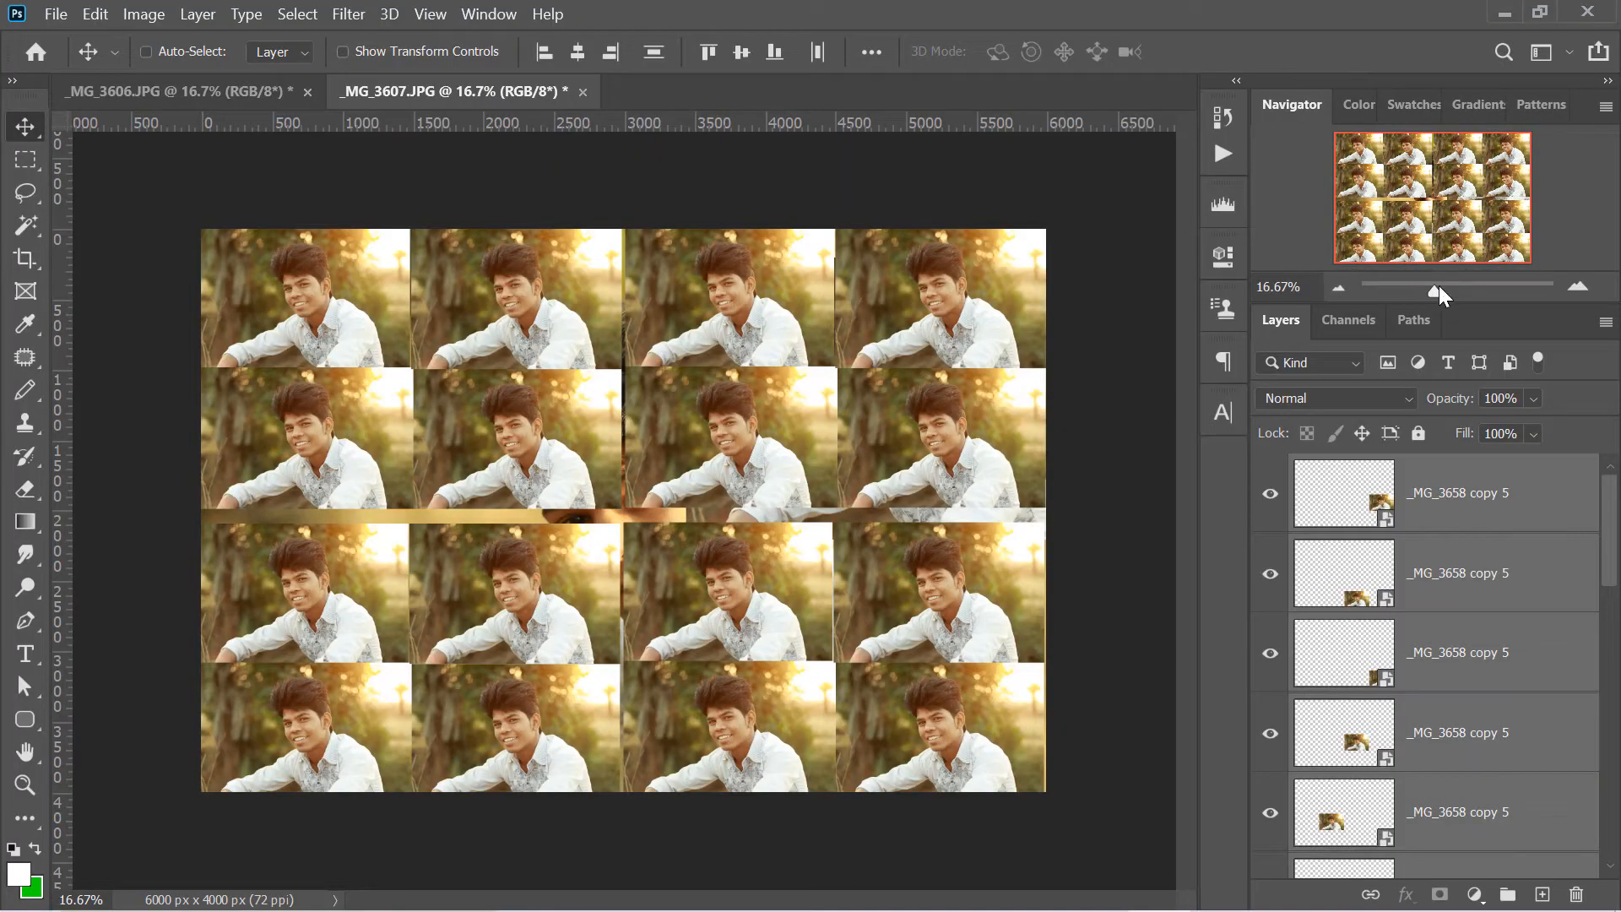
mouse_move(1440, 288)
mouse_down()
mouse_move(1406, 288)
mouse_move(1472, 288)
mouse_move(1457, 288)
mouse_up()
drag(1422, 200, 1508, 179)
key(ctrl+0)
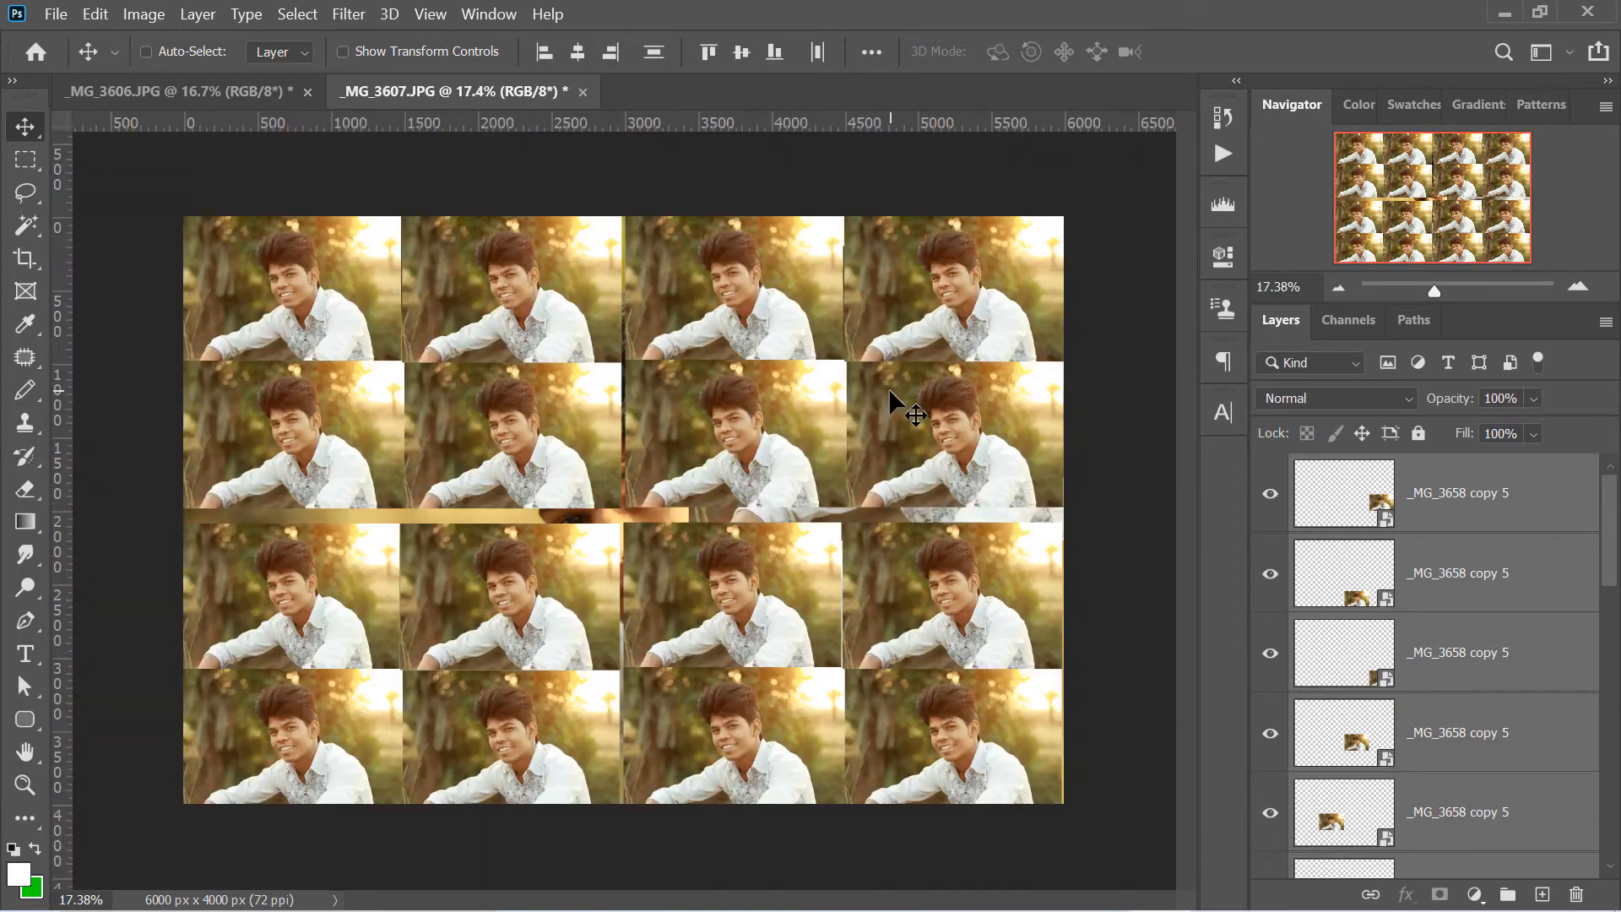
- Zoom the image out to 6.25%
key(ctrl)
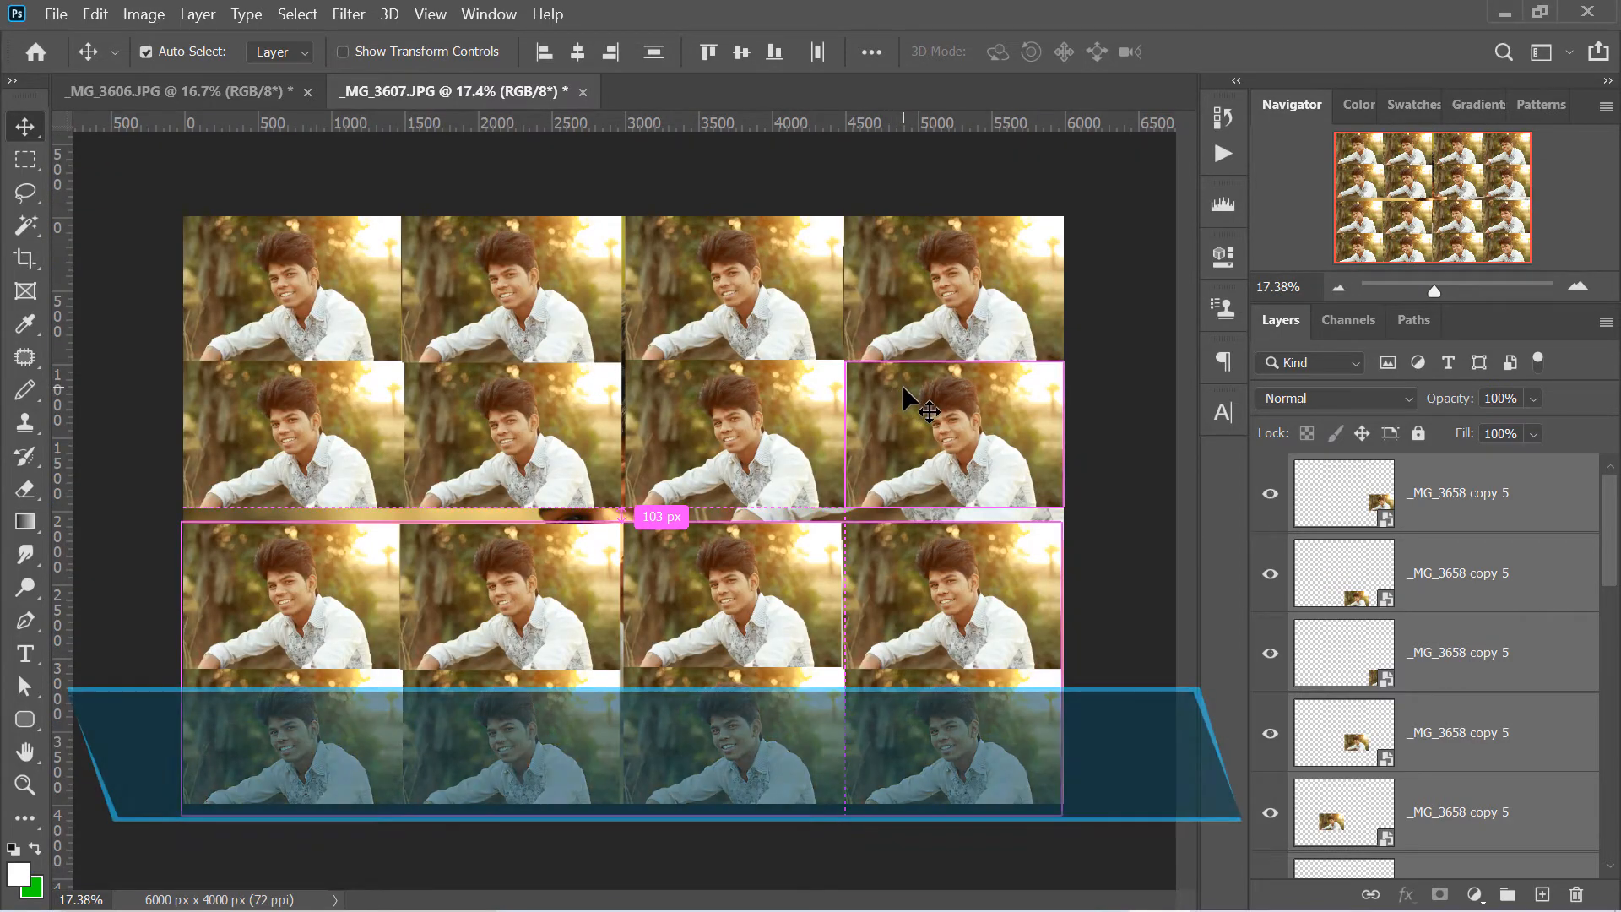
key(ctrl+minus)
key(ctrl+minus)
key(ctrl+minus)
key(ctrl+minus)
key(ctrl+minus)
key(ctrl+minus)
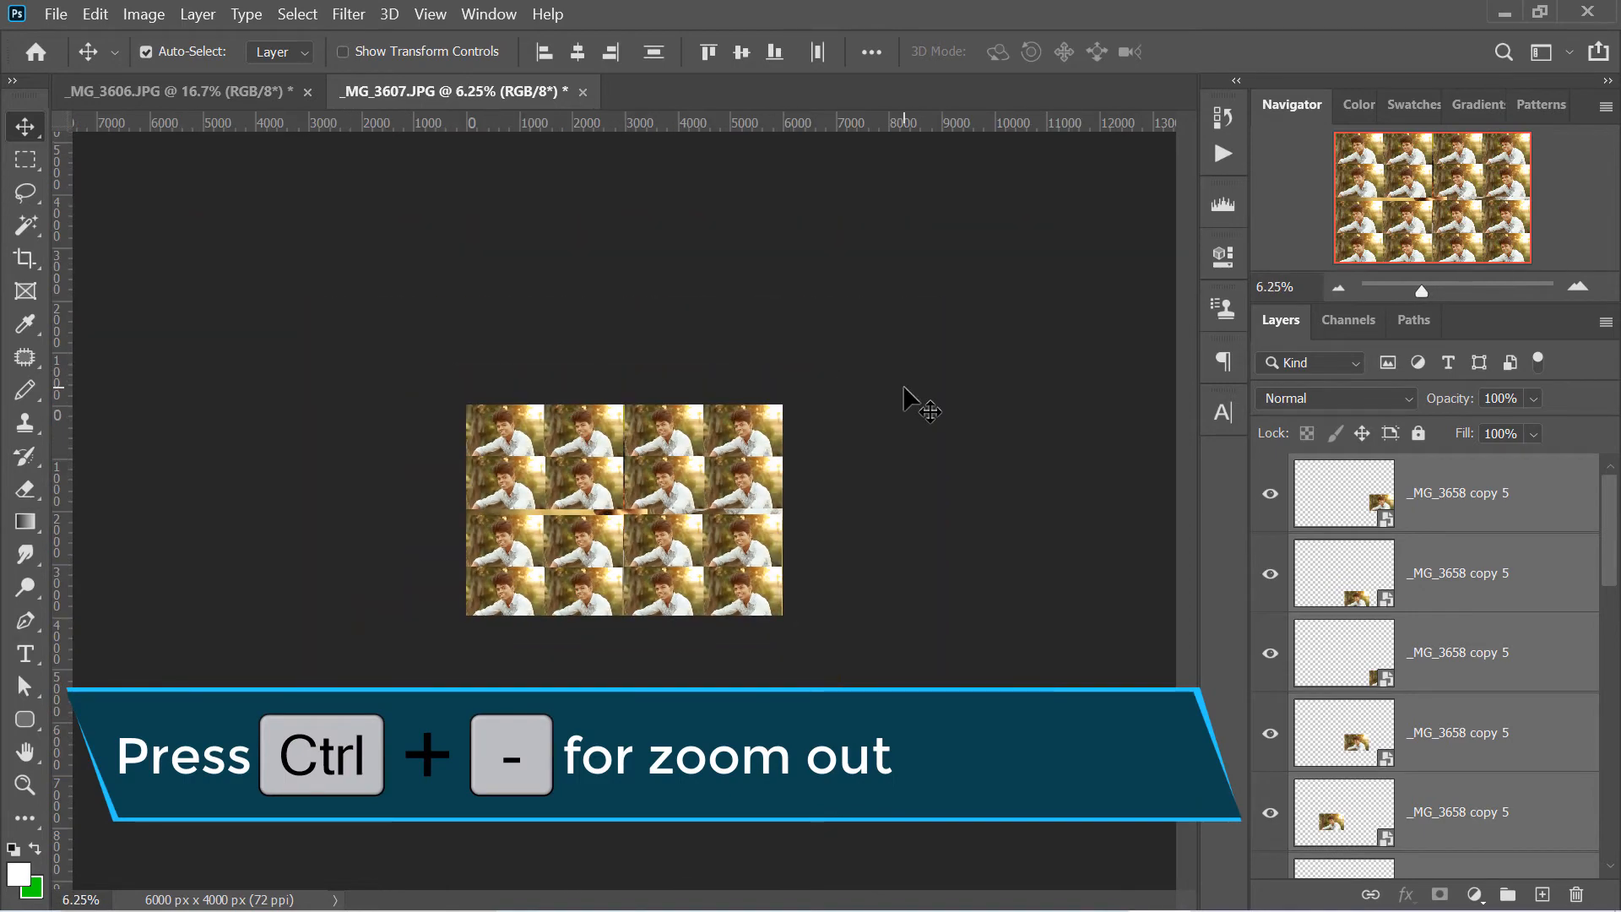
- Zoom the photo grid out to 3% and back in
key(ctrl+minus)
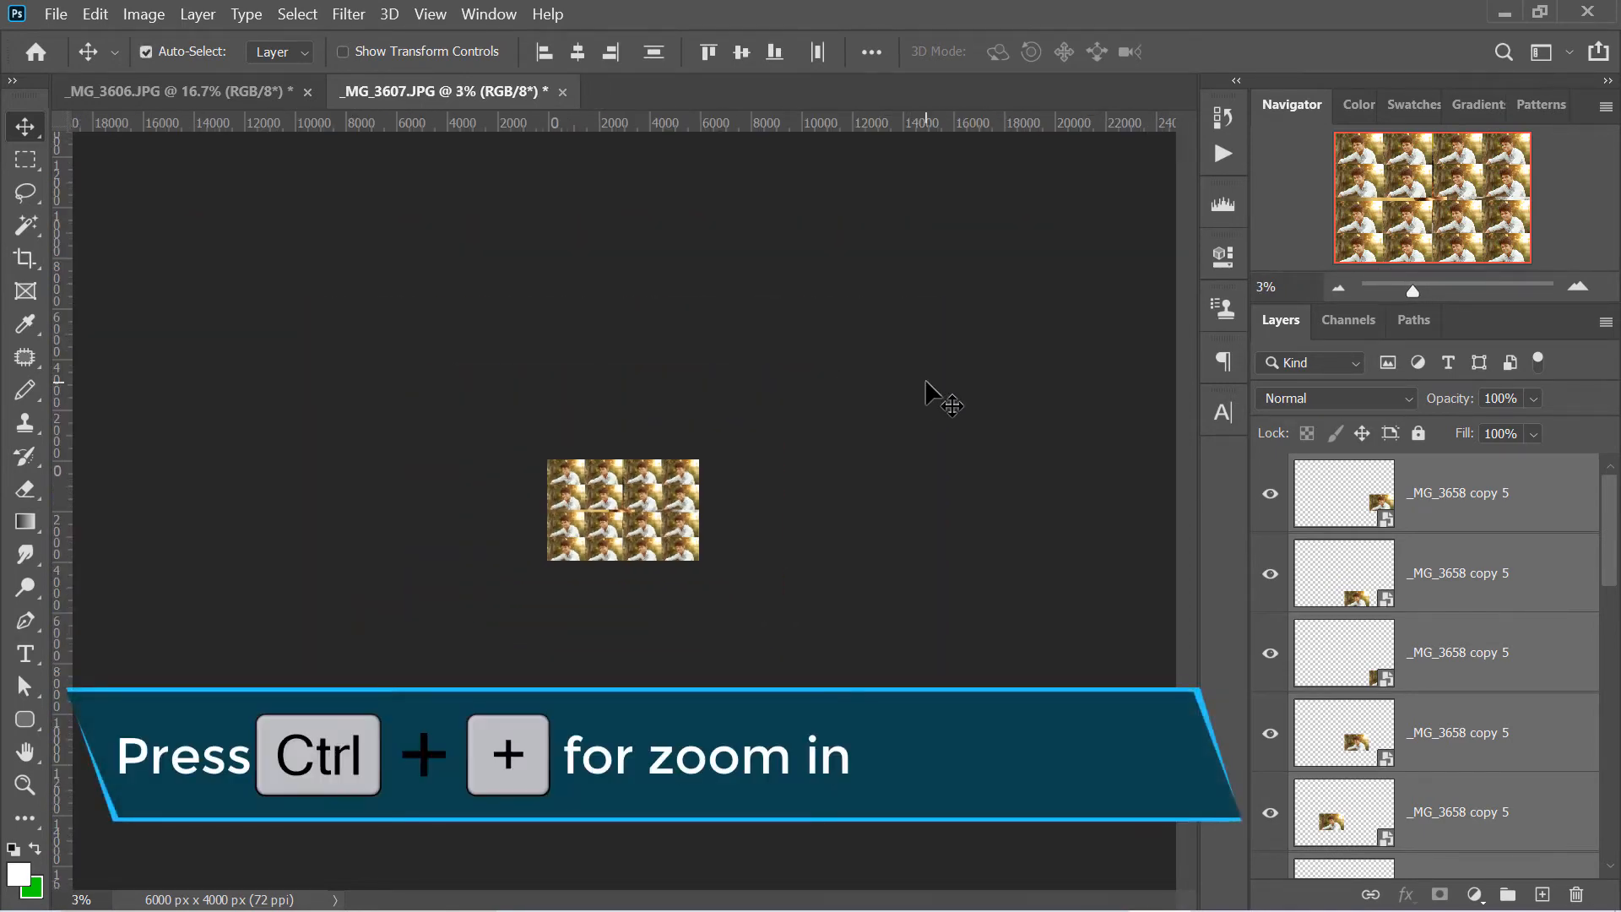
key(ctrl+plus)
key(ctrl+plus)
key(ctrl+plus)
key(ctrl+plus)
key(ctrl+plus)
key(ctrl+plus)
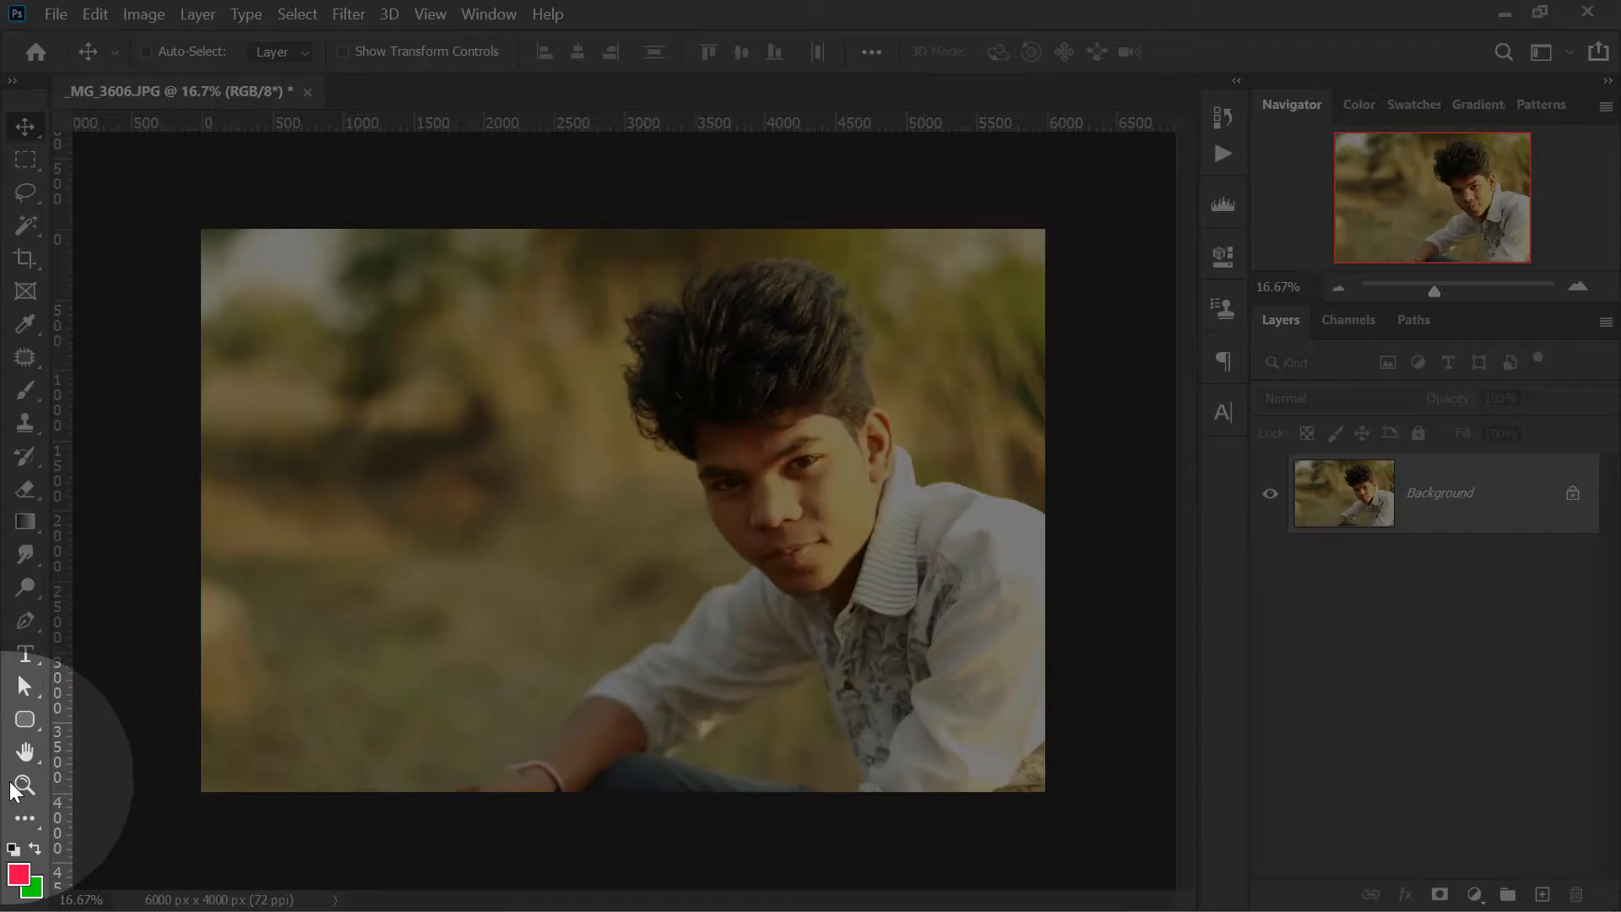
- Zoom in on the man's face and eye in _MG_3606.JPG to 400% with the Zoom tool
click(25, 783)
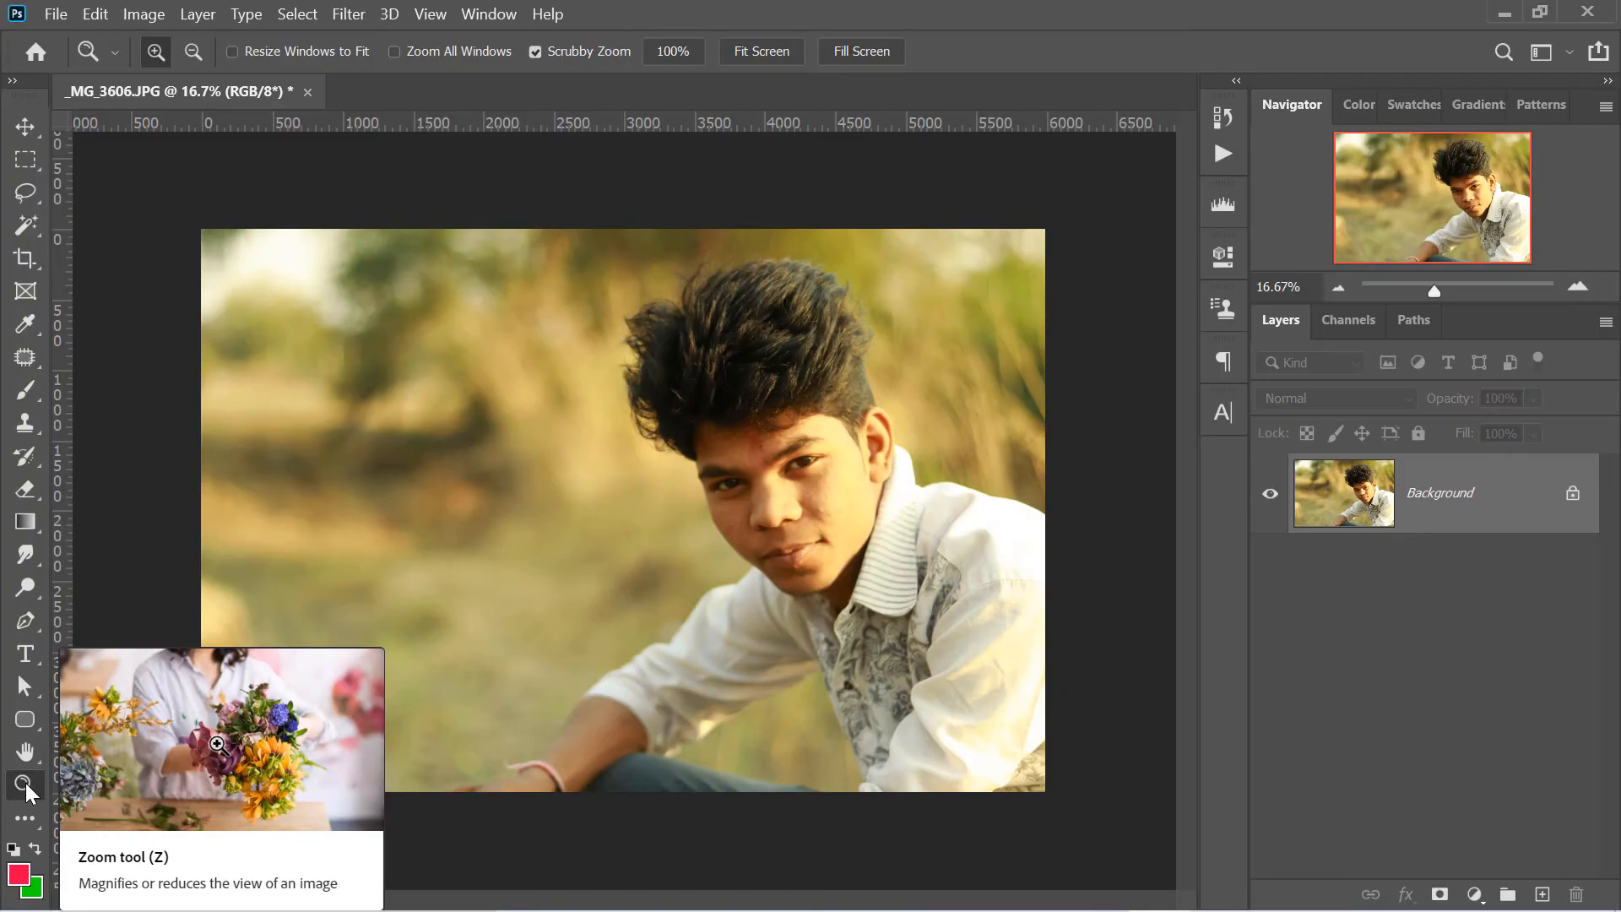
click(844, 425)
click(825, 442)
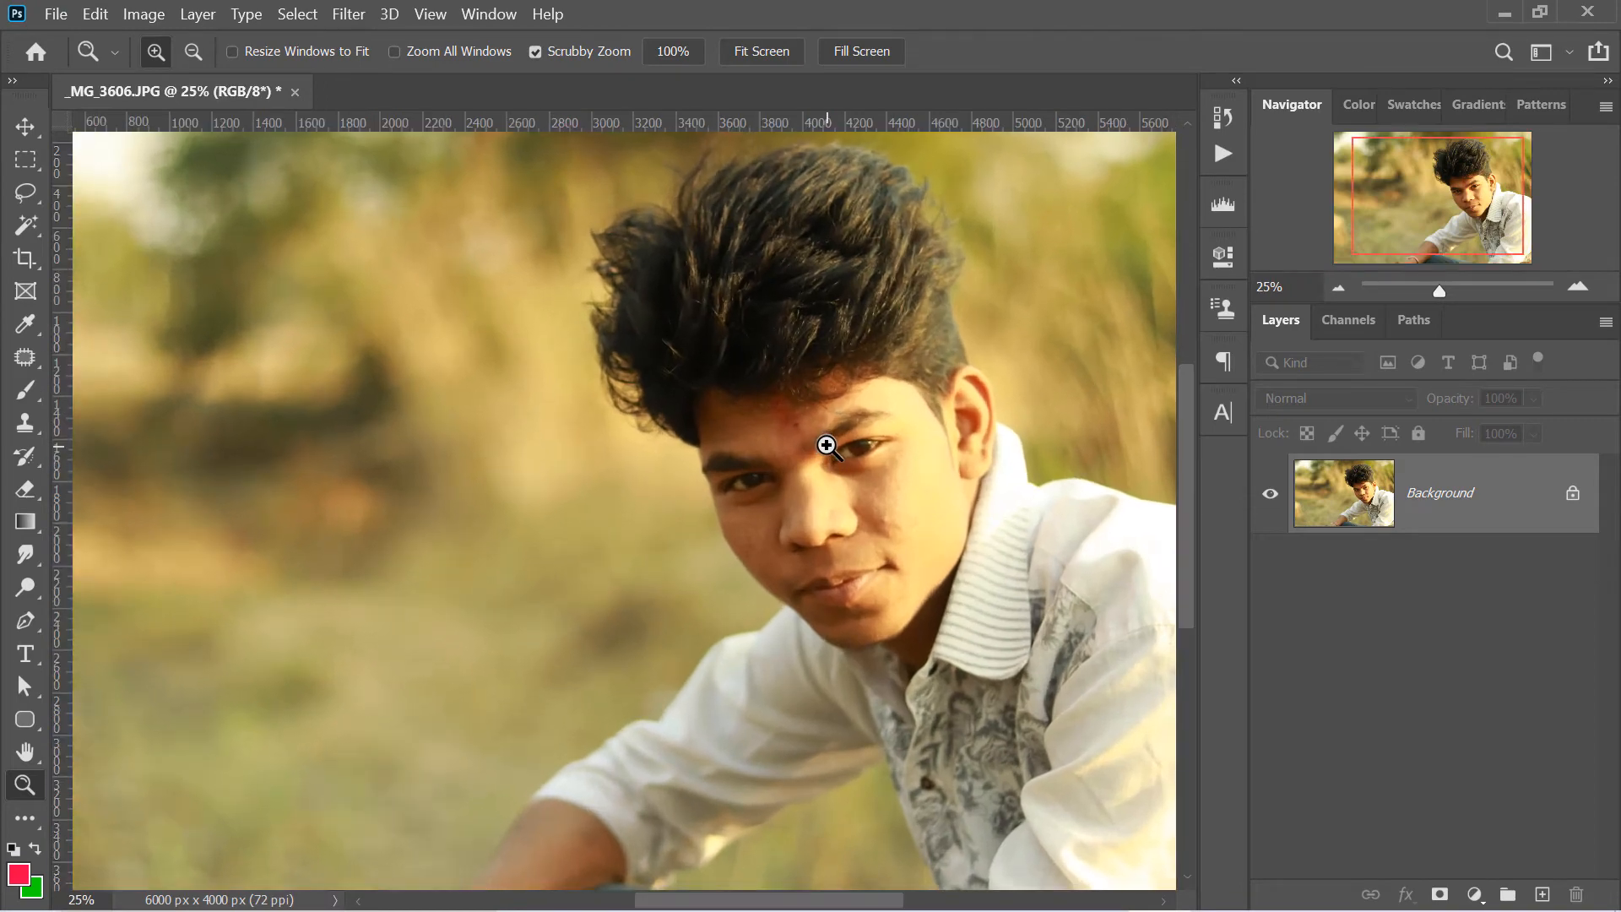
click(825, 442)
click(831, 470)
click(325, 468)
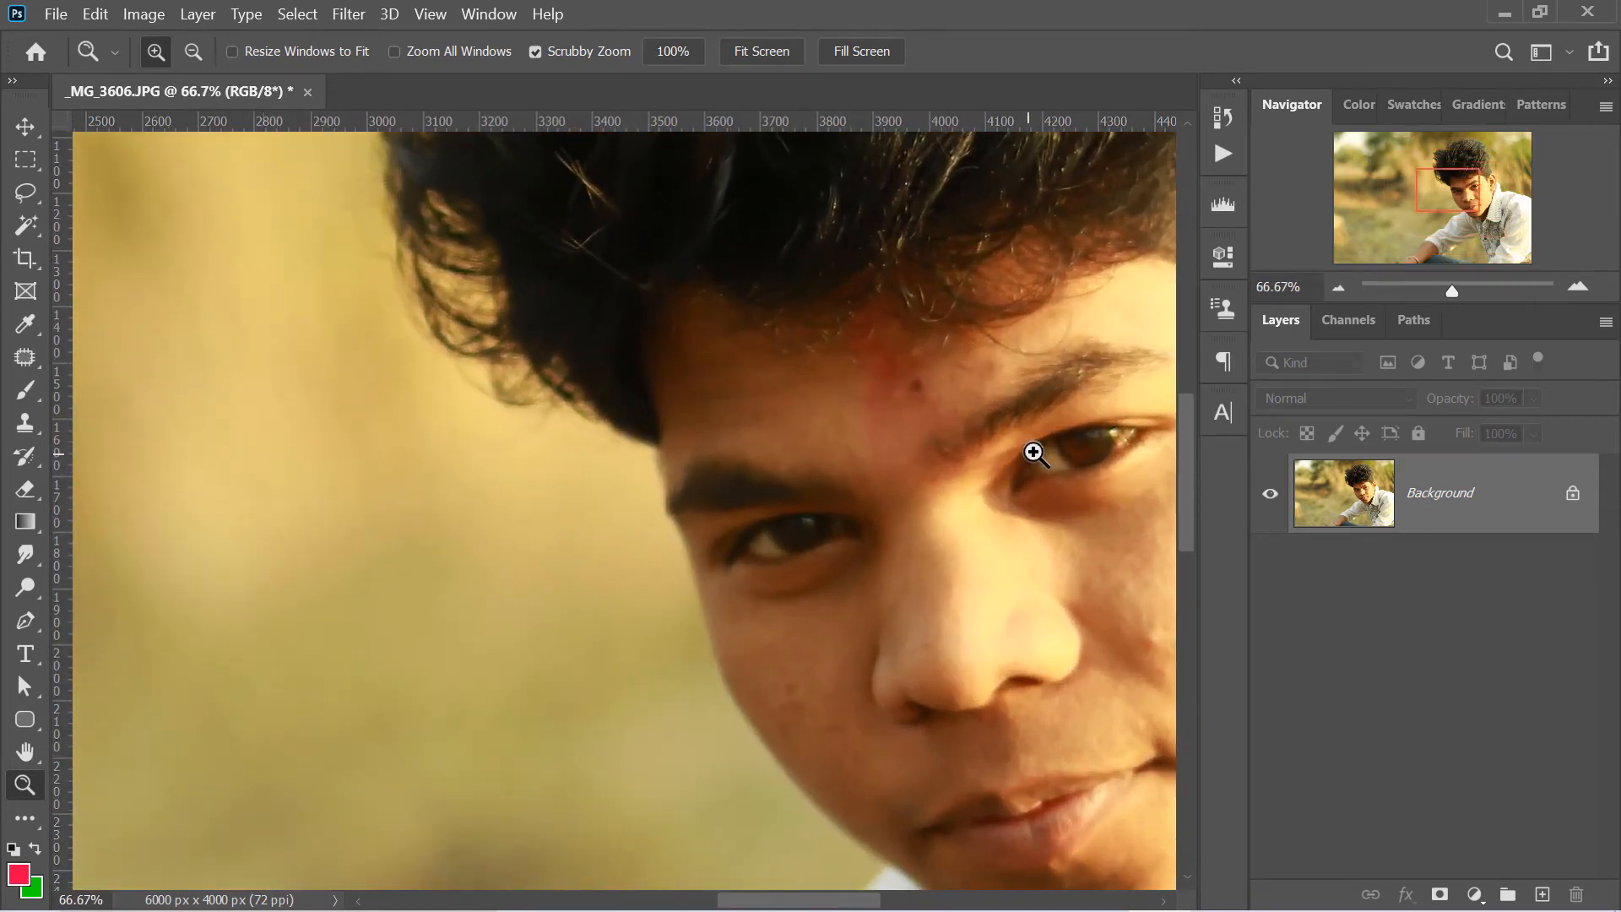
click(1082, 444)
double_click(1080, 443)
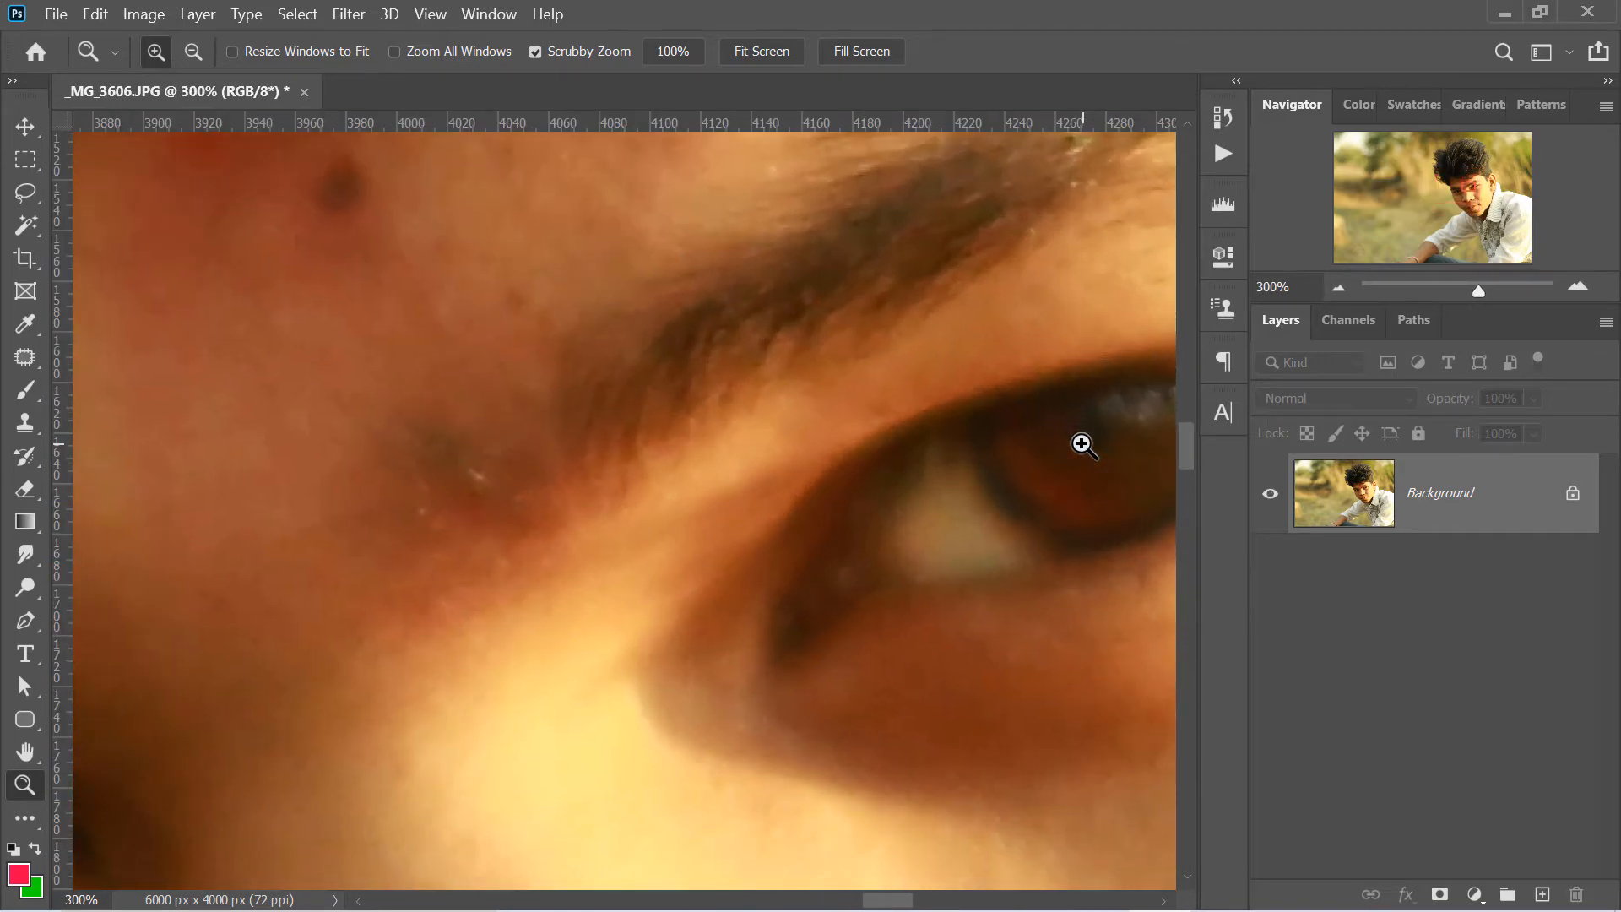
click(1076, 444)
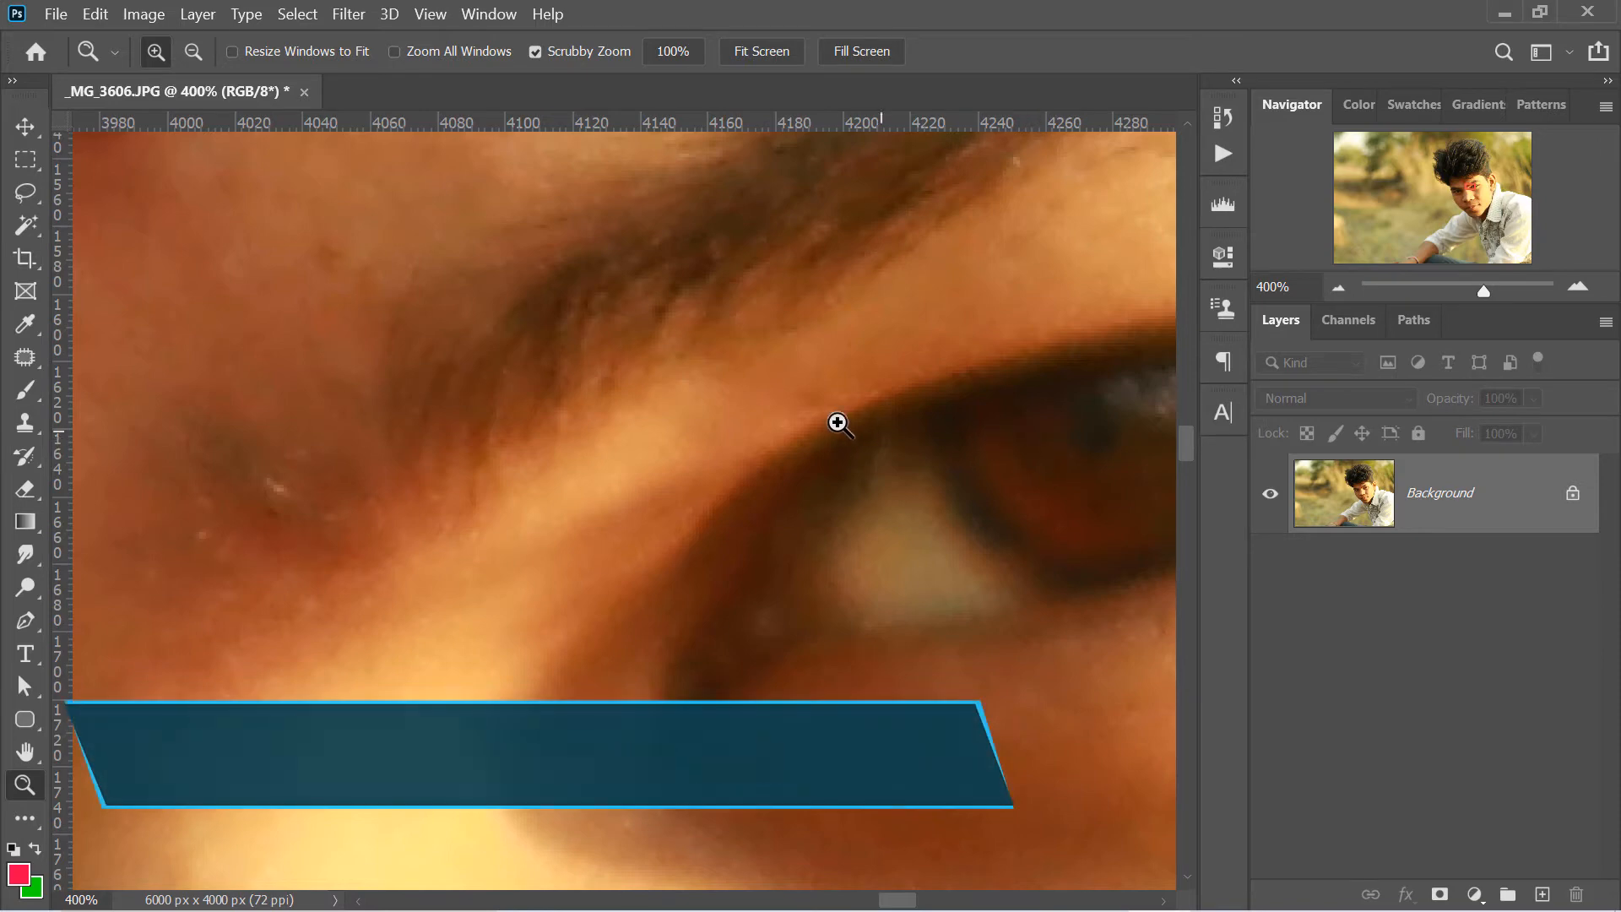
- Zoom out from the eye to 12.5% with the Zoom tool
alt+click(691, 427)
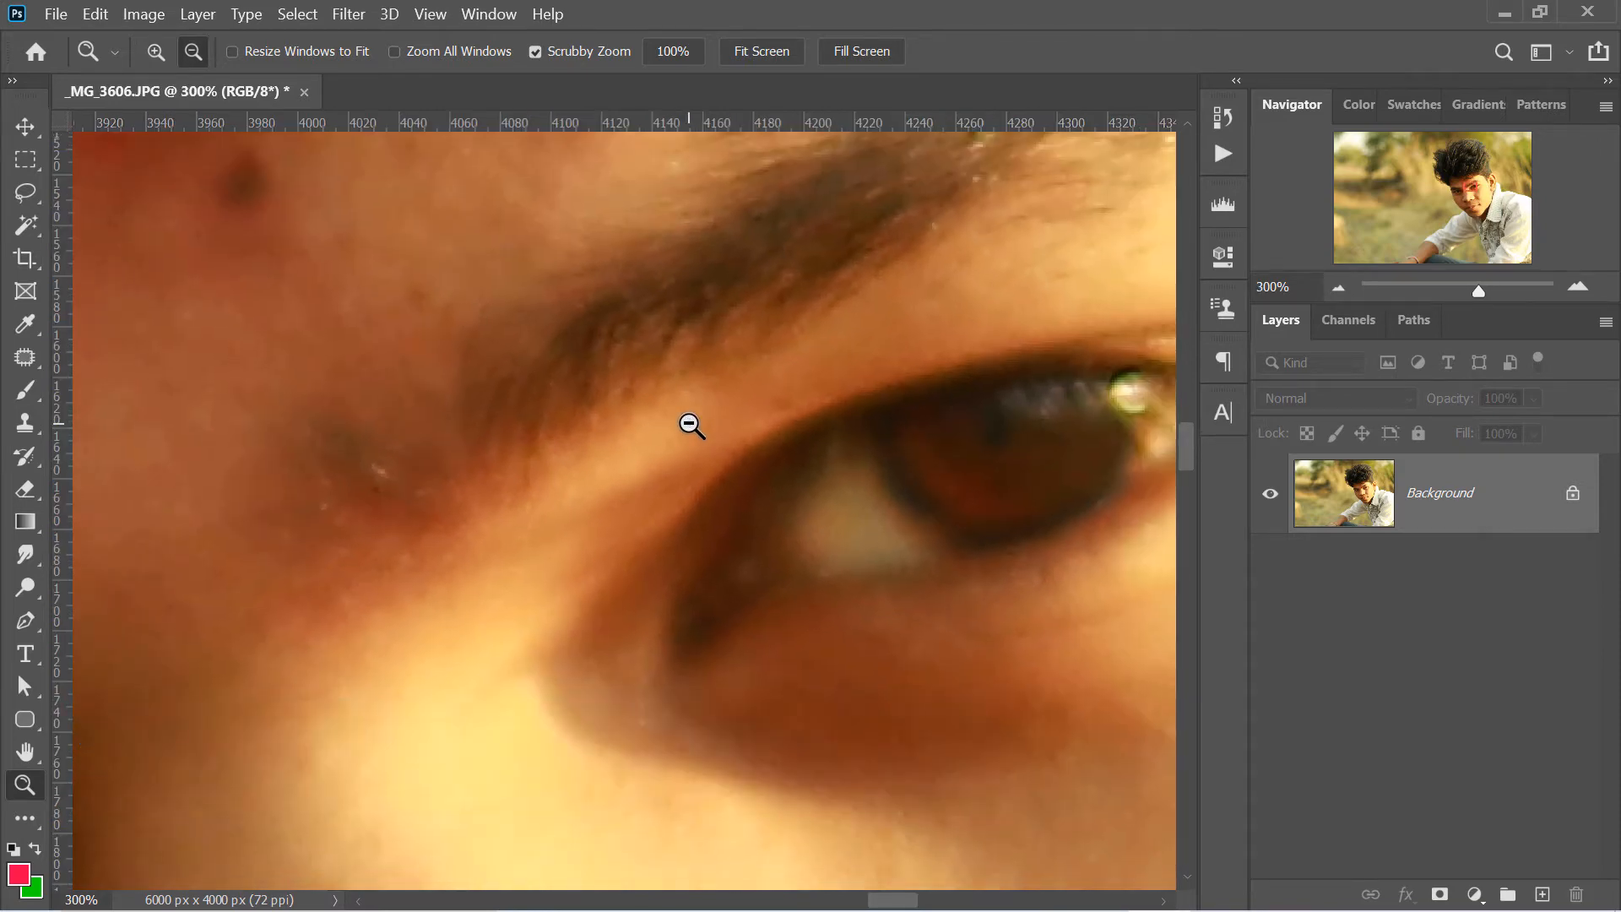
alt+click(690, 424)
alt+click(690, 425)
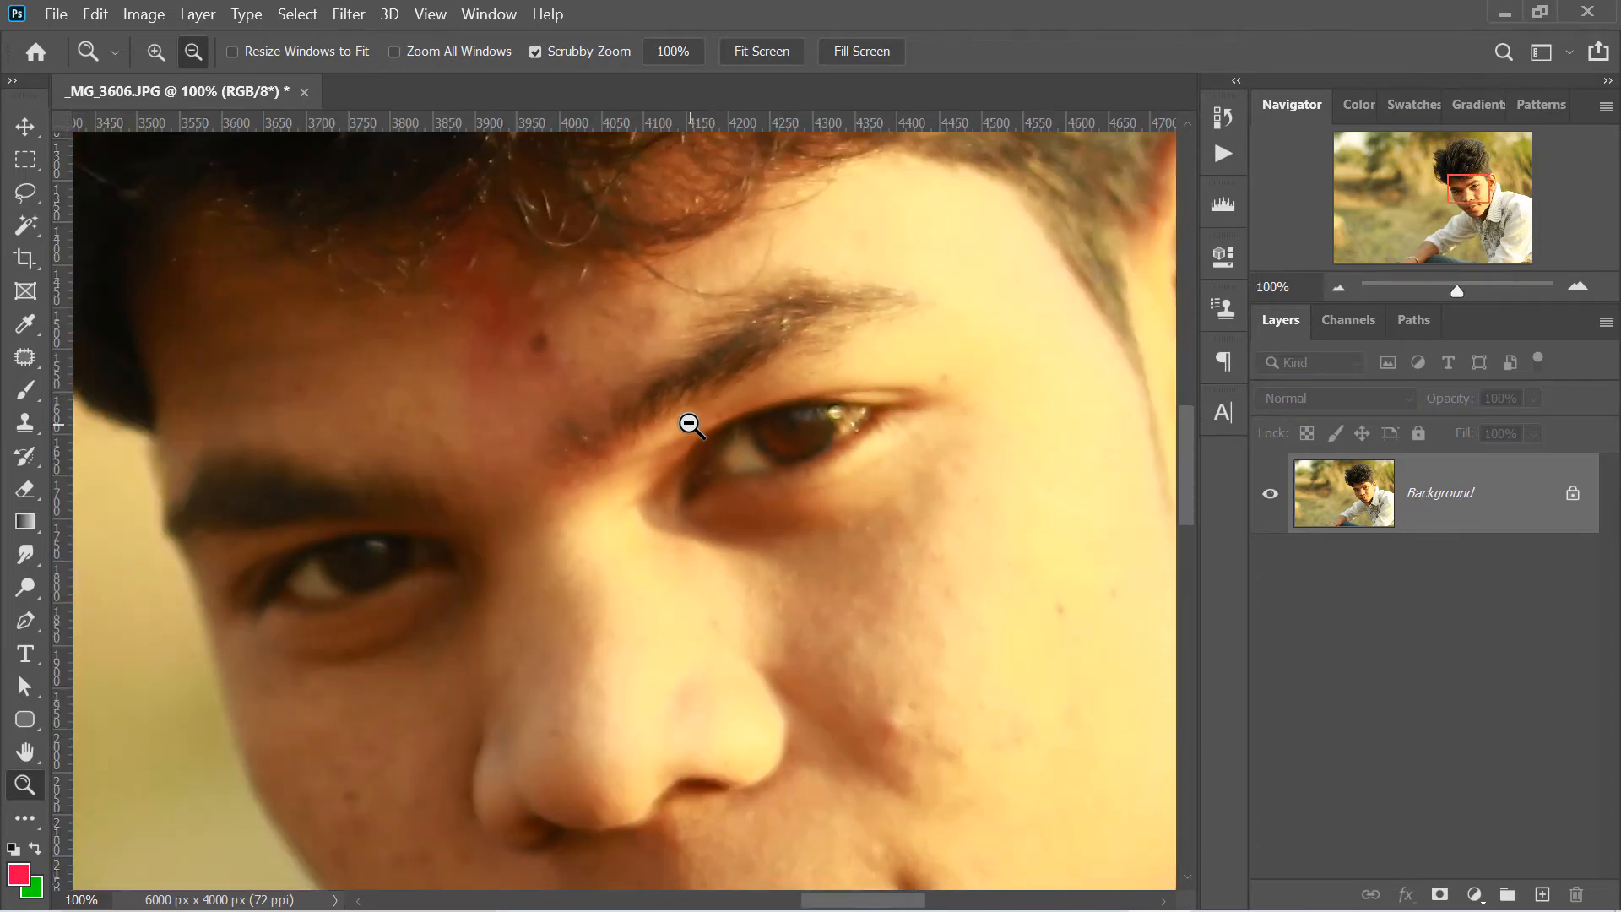
alt+click(690, 425)
alt+click(690, 425)
alt+click(691, 424)
alt+click(690, 425)
alt+click(691, 424)
alt+click(689, 423)
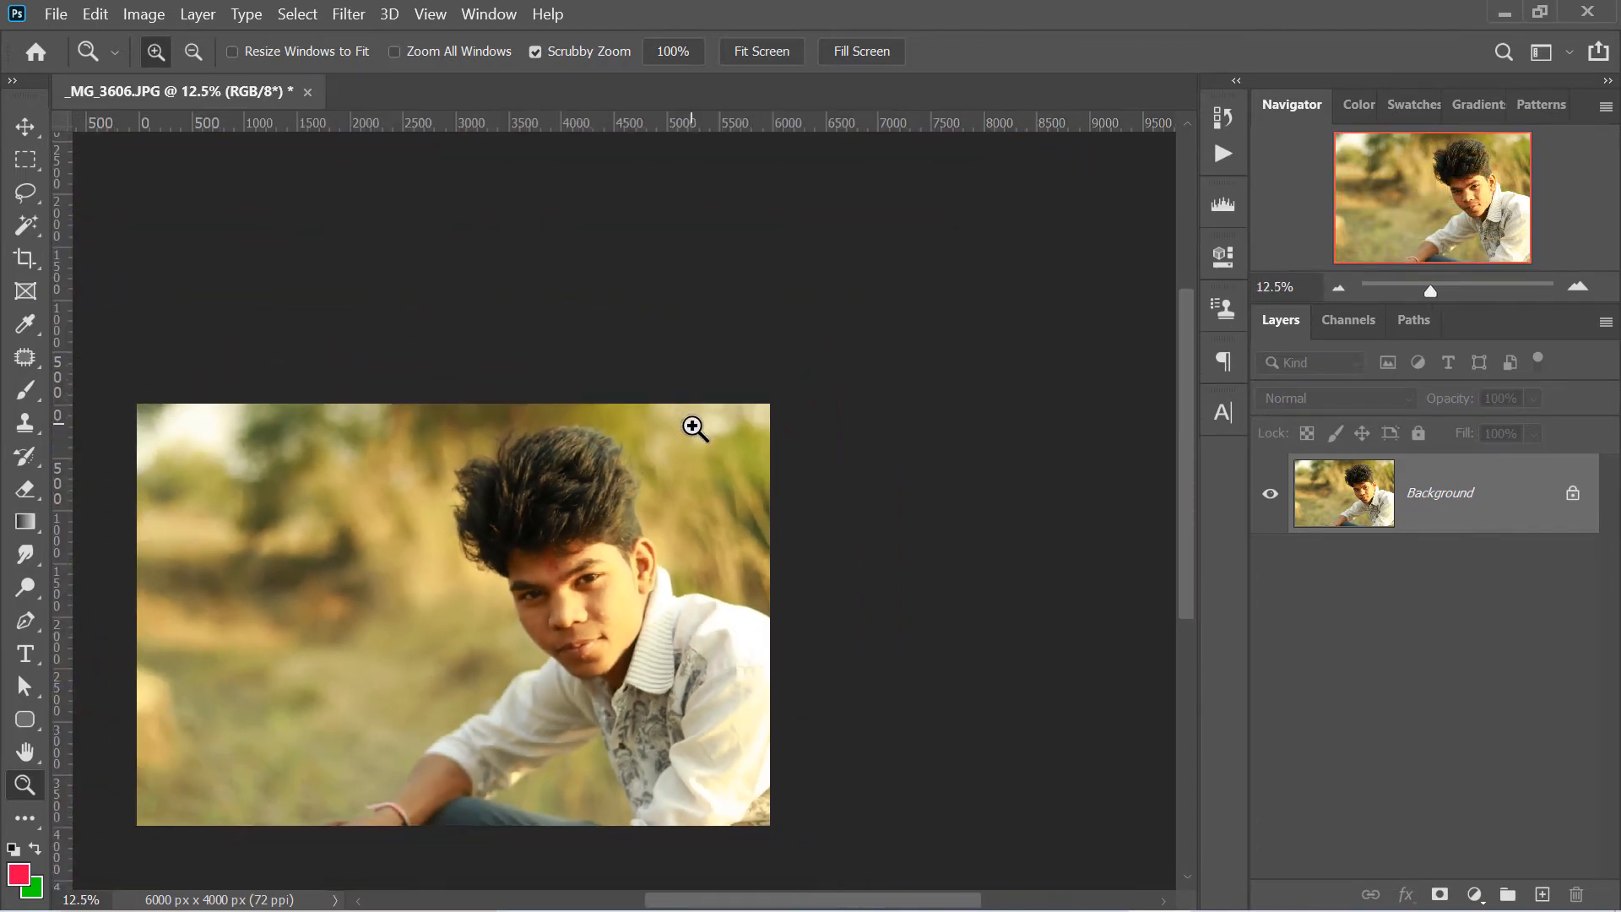
- View the photo with the Zoom tool's Fit on Screen, 100% and Print Size commands, centring the face at 100%
right_click(573, 475)
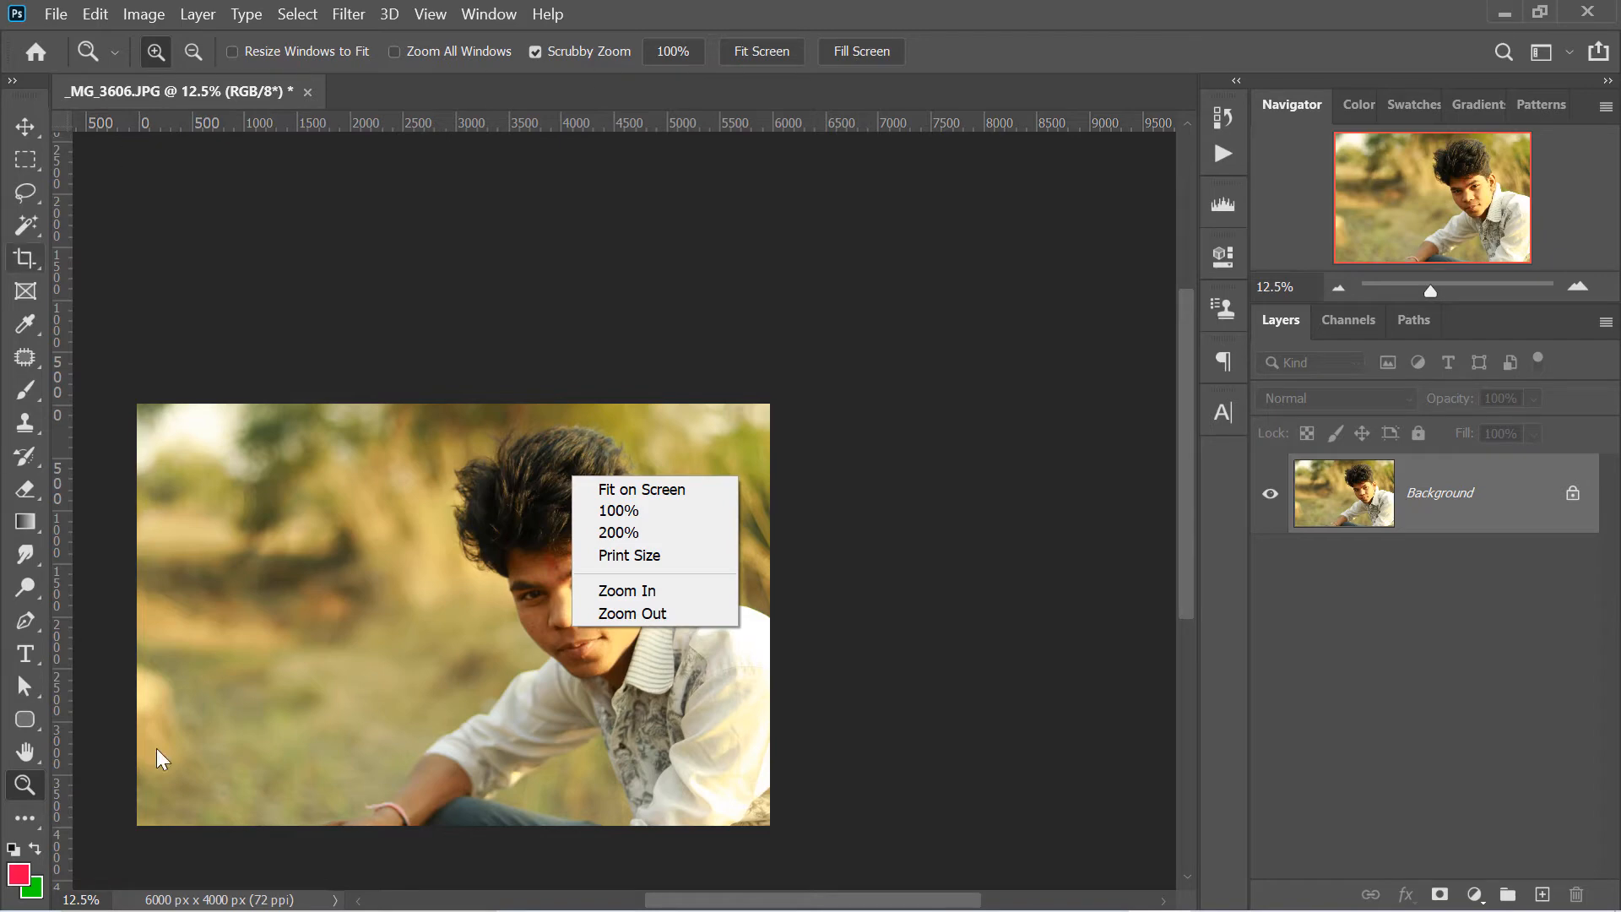
click(680, 491)
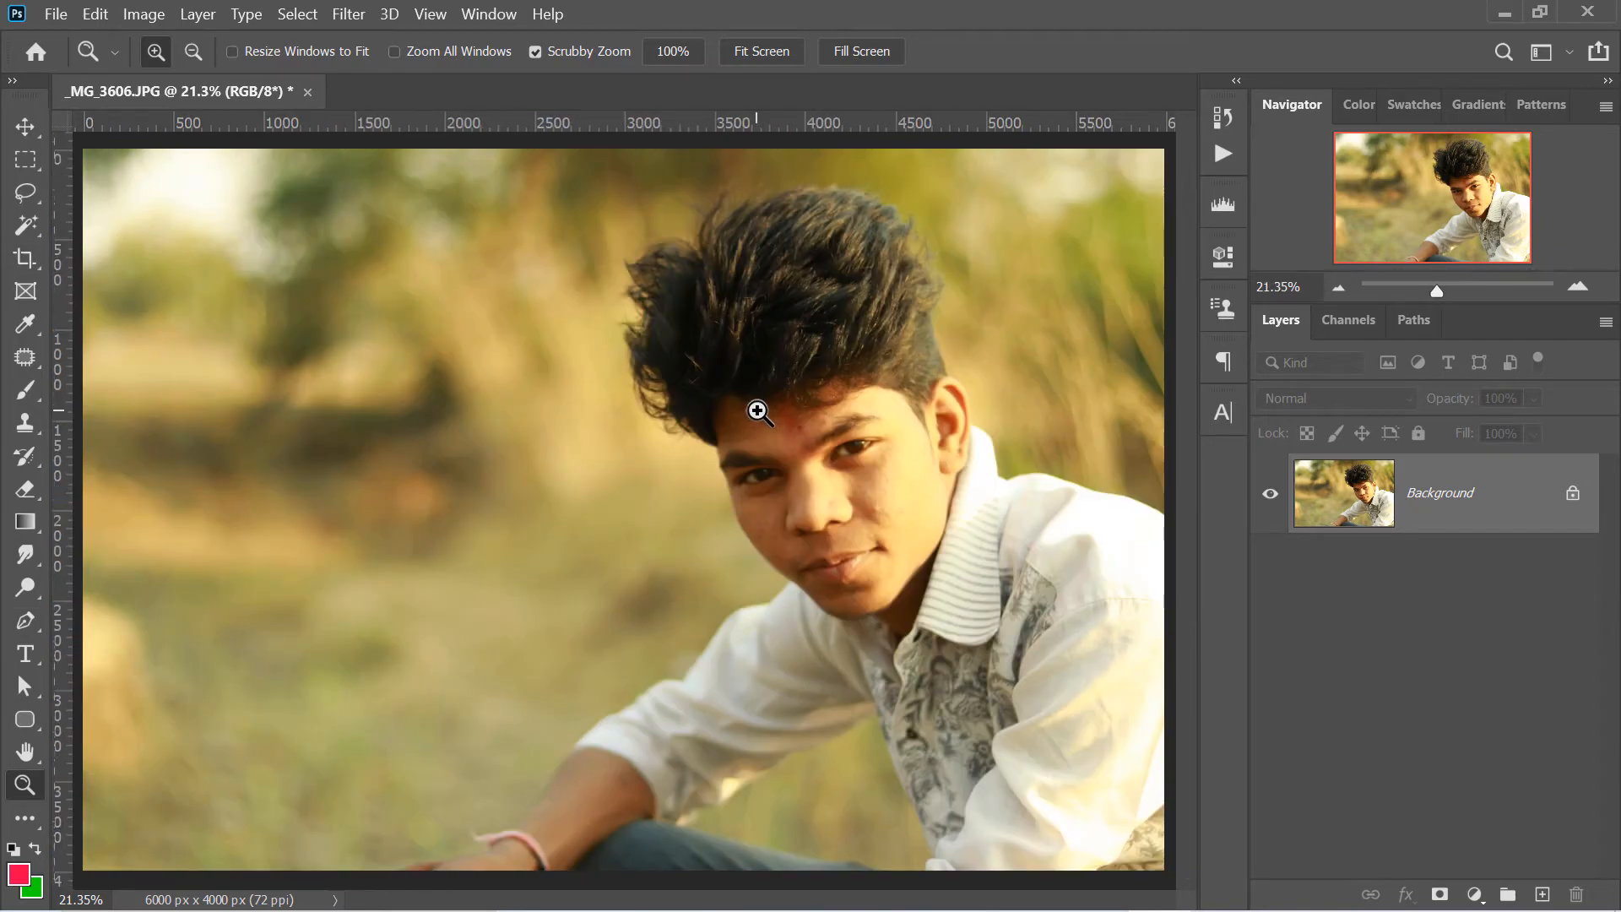
right_click(657, 374)
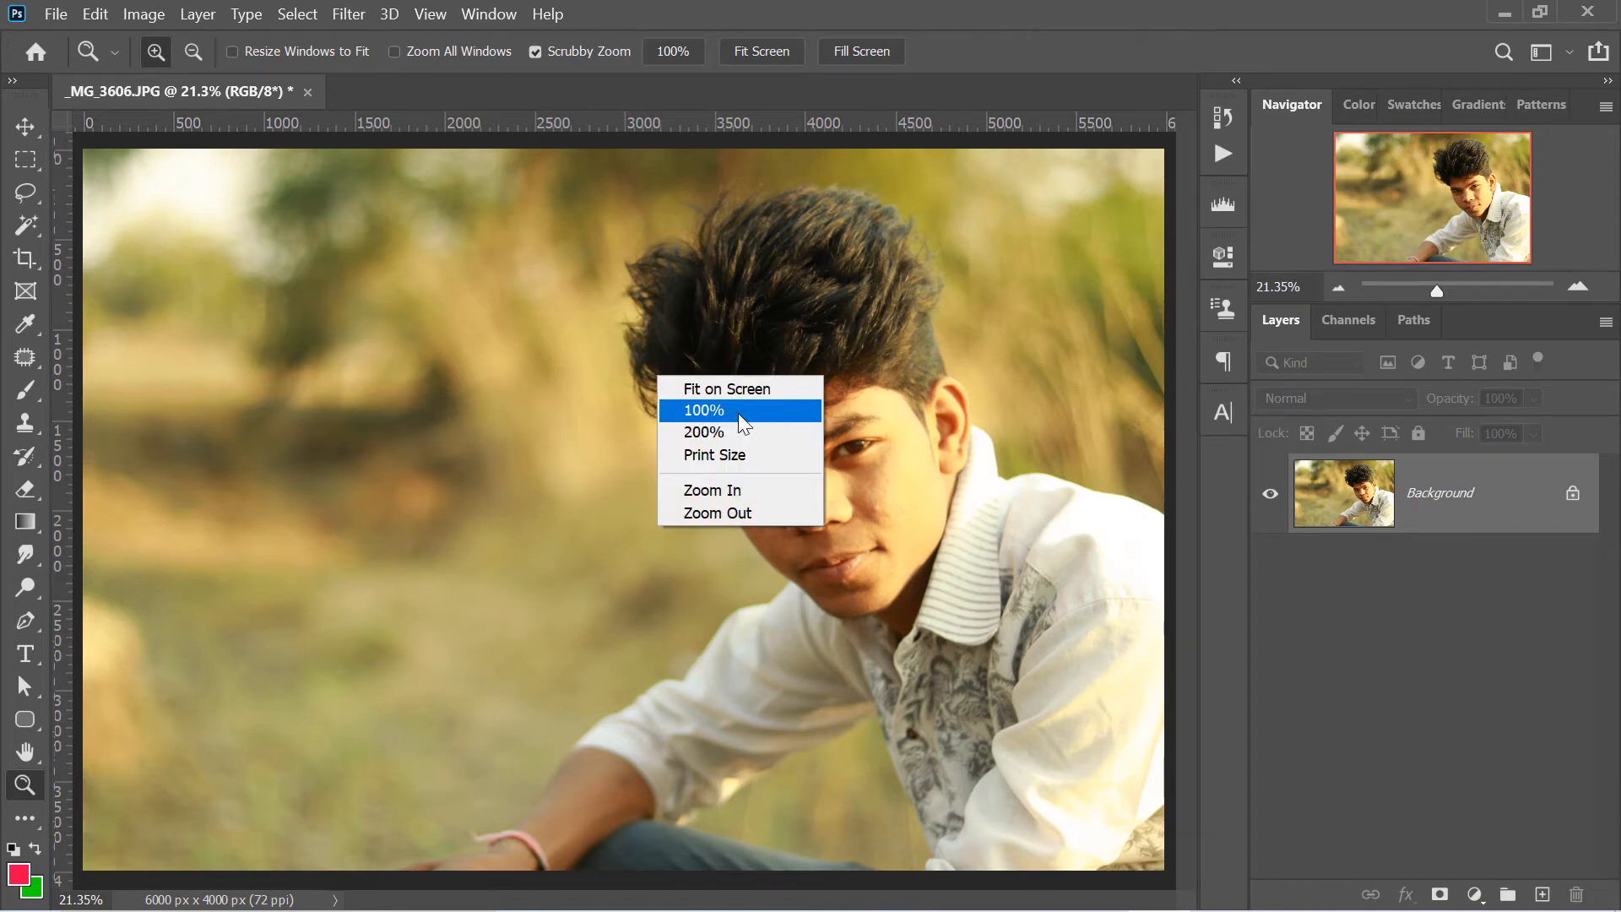
click(740, 414)
mouse_move(1442, 190)
mouse_down()
mouse_move(1480, 174)
mouse_move(1466, 152)
mouse_move(1437, 165)
mouse_move(1491, 179)
mouse_move(1491, 203)
mouse_move(1471, 191)
mouse_up()
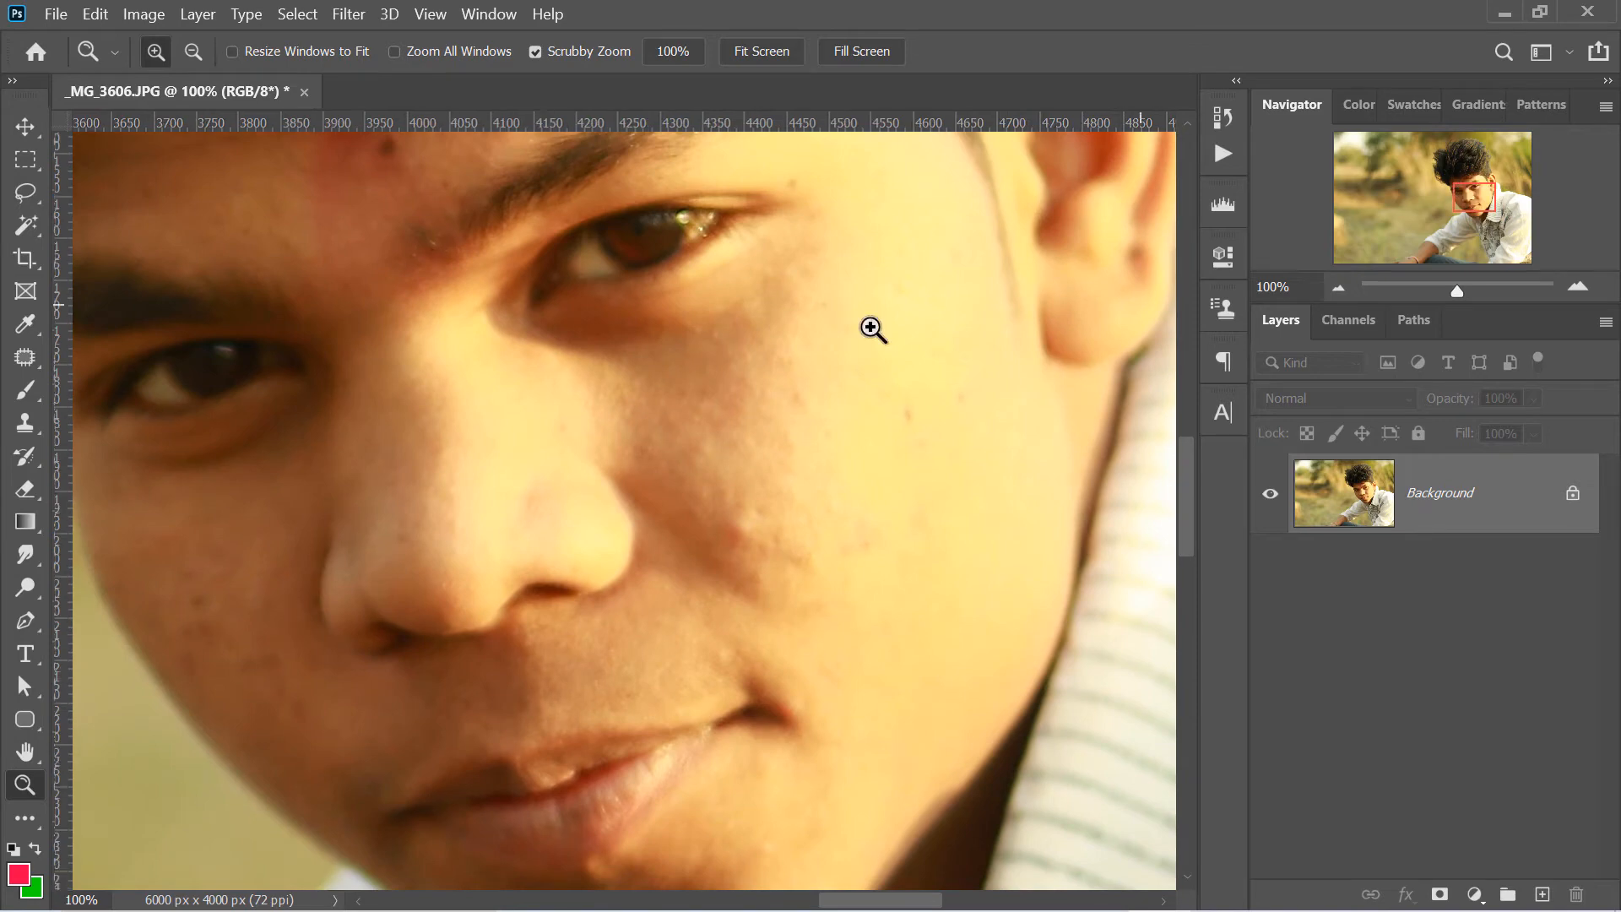
right_click(621, 305)
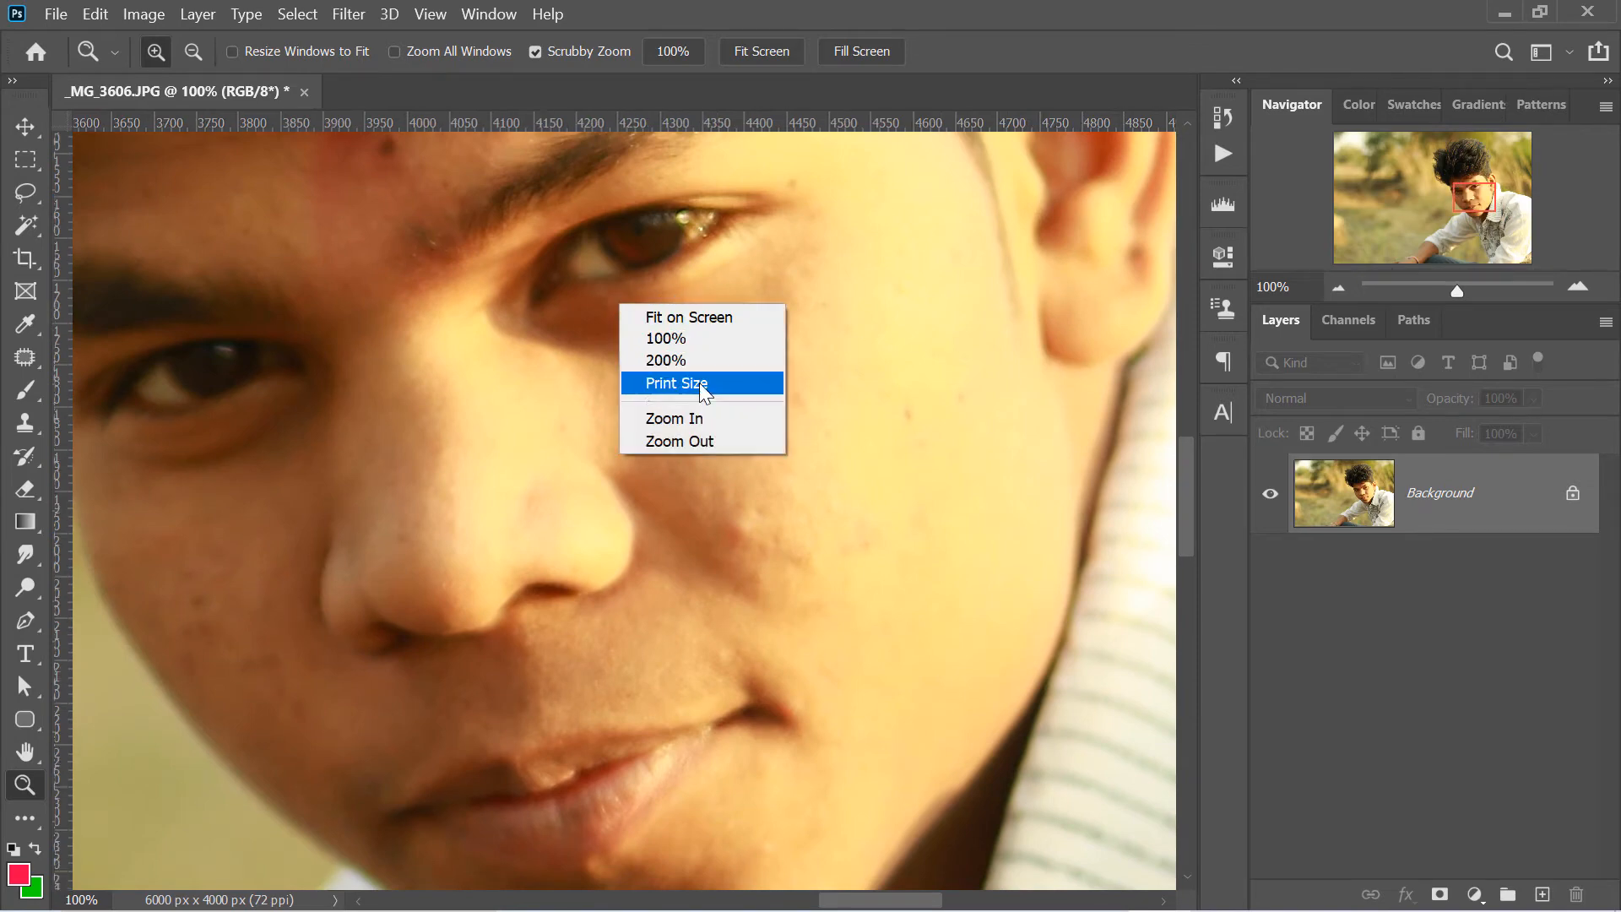
click(680, 383)
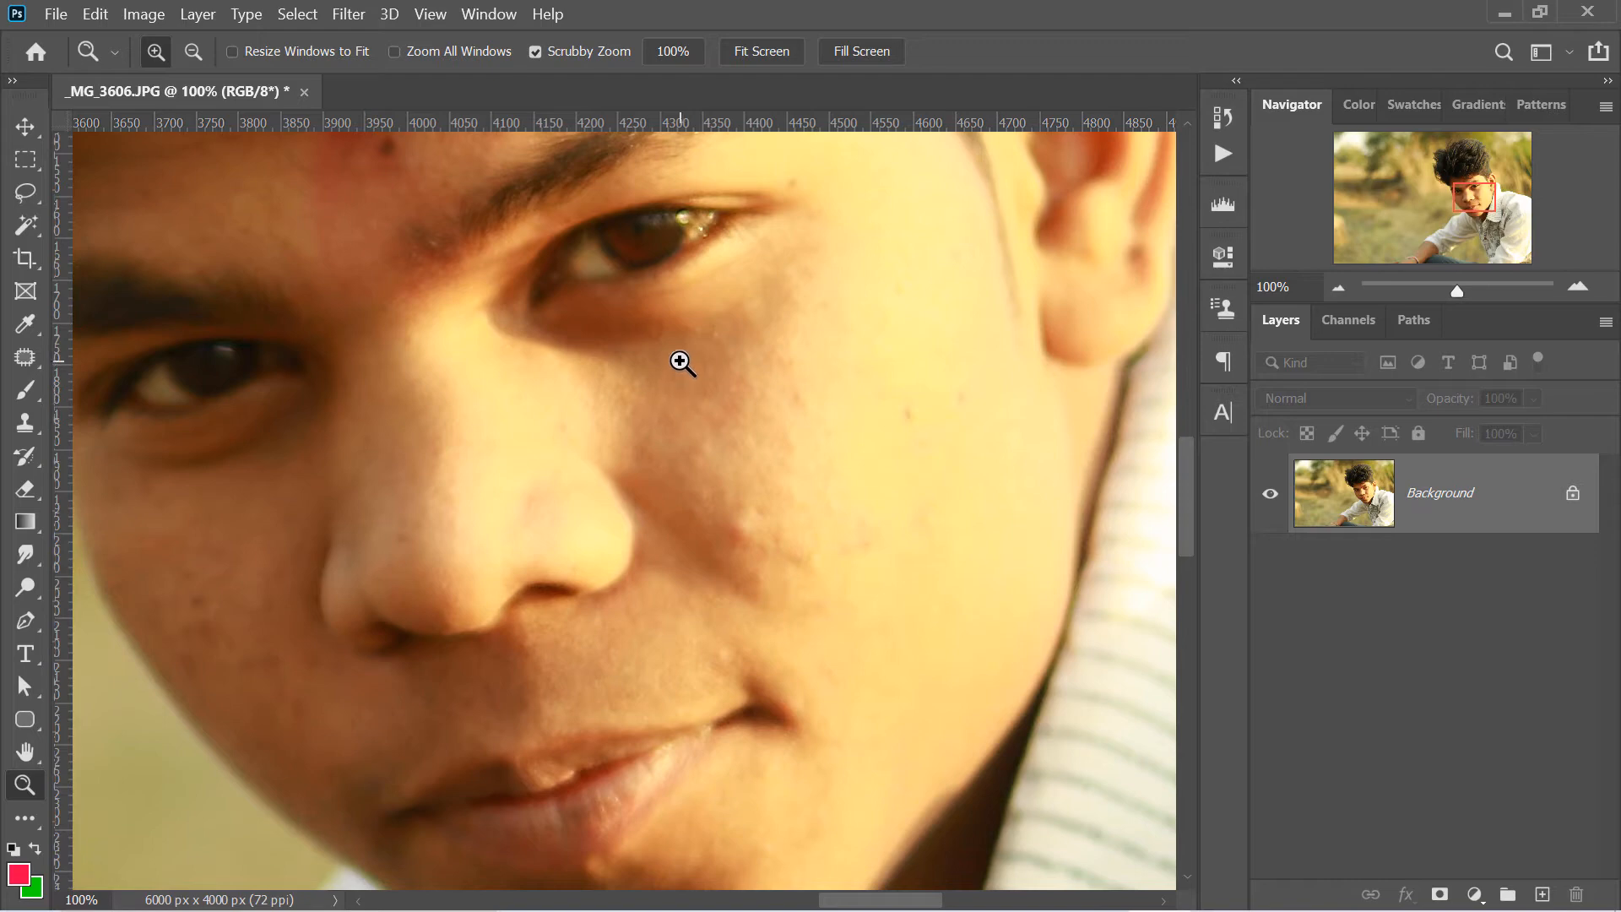
- Zoom the photo out and back in by one level with the Zoom tool's commands, and fit it on screen
right_click(682, 363)
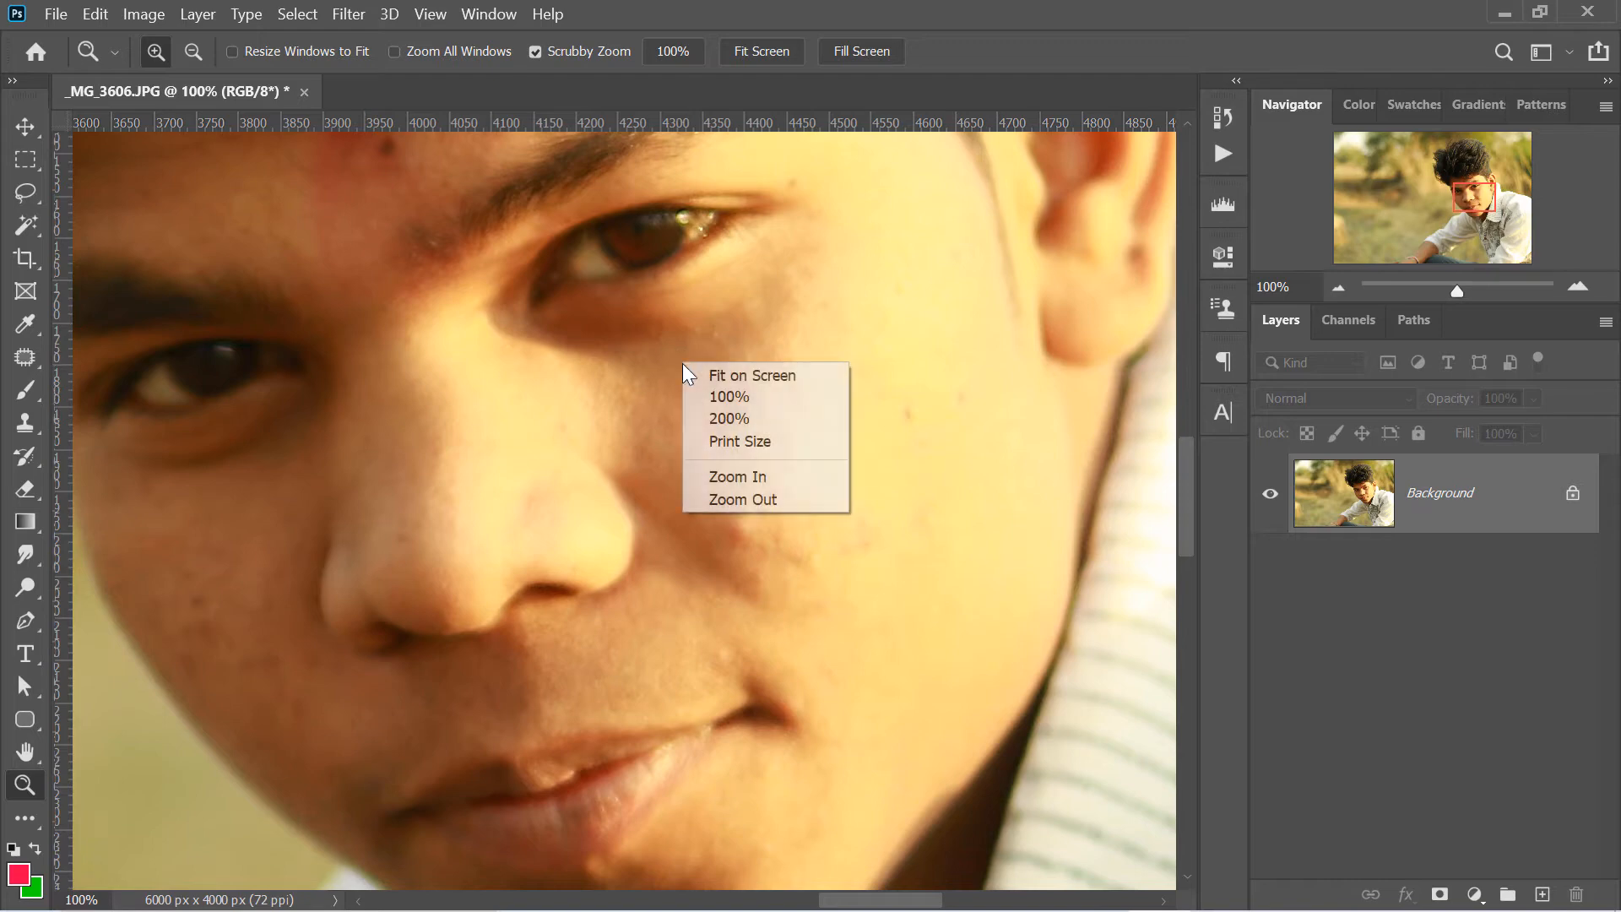
click(765, 498)
right_click(743, 400)
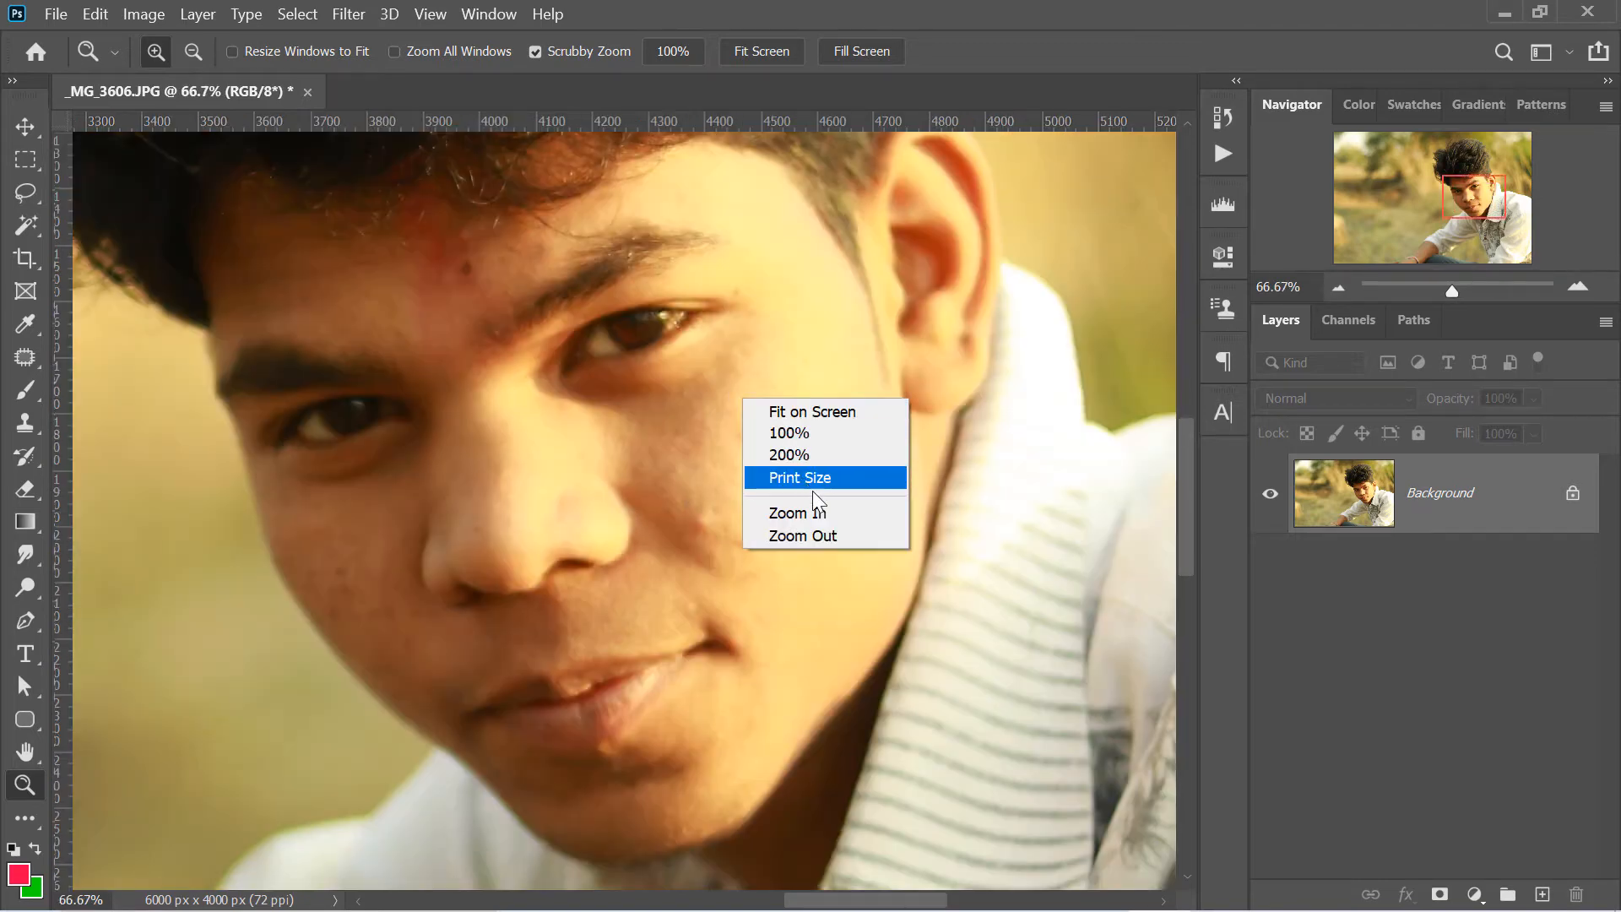
click(825, 512)
key(ctrl+0)
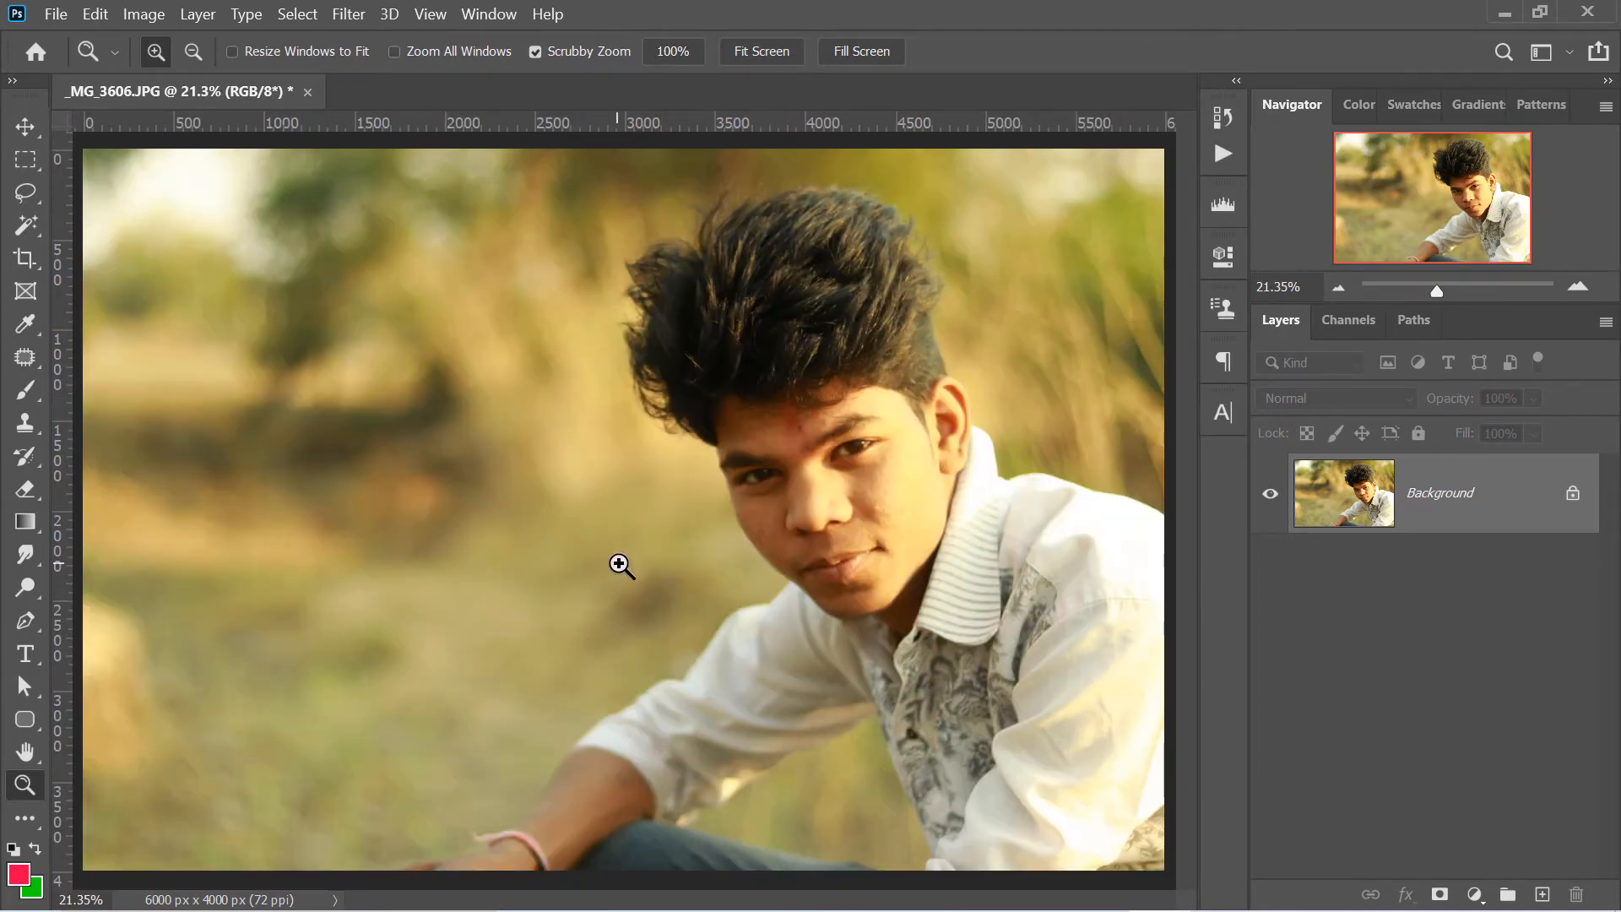
- Zoom in and out around different points of the photo, ending on the background beside the head at 231.32%
key(alt)
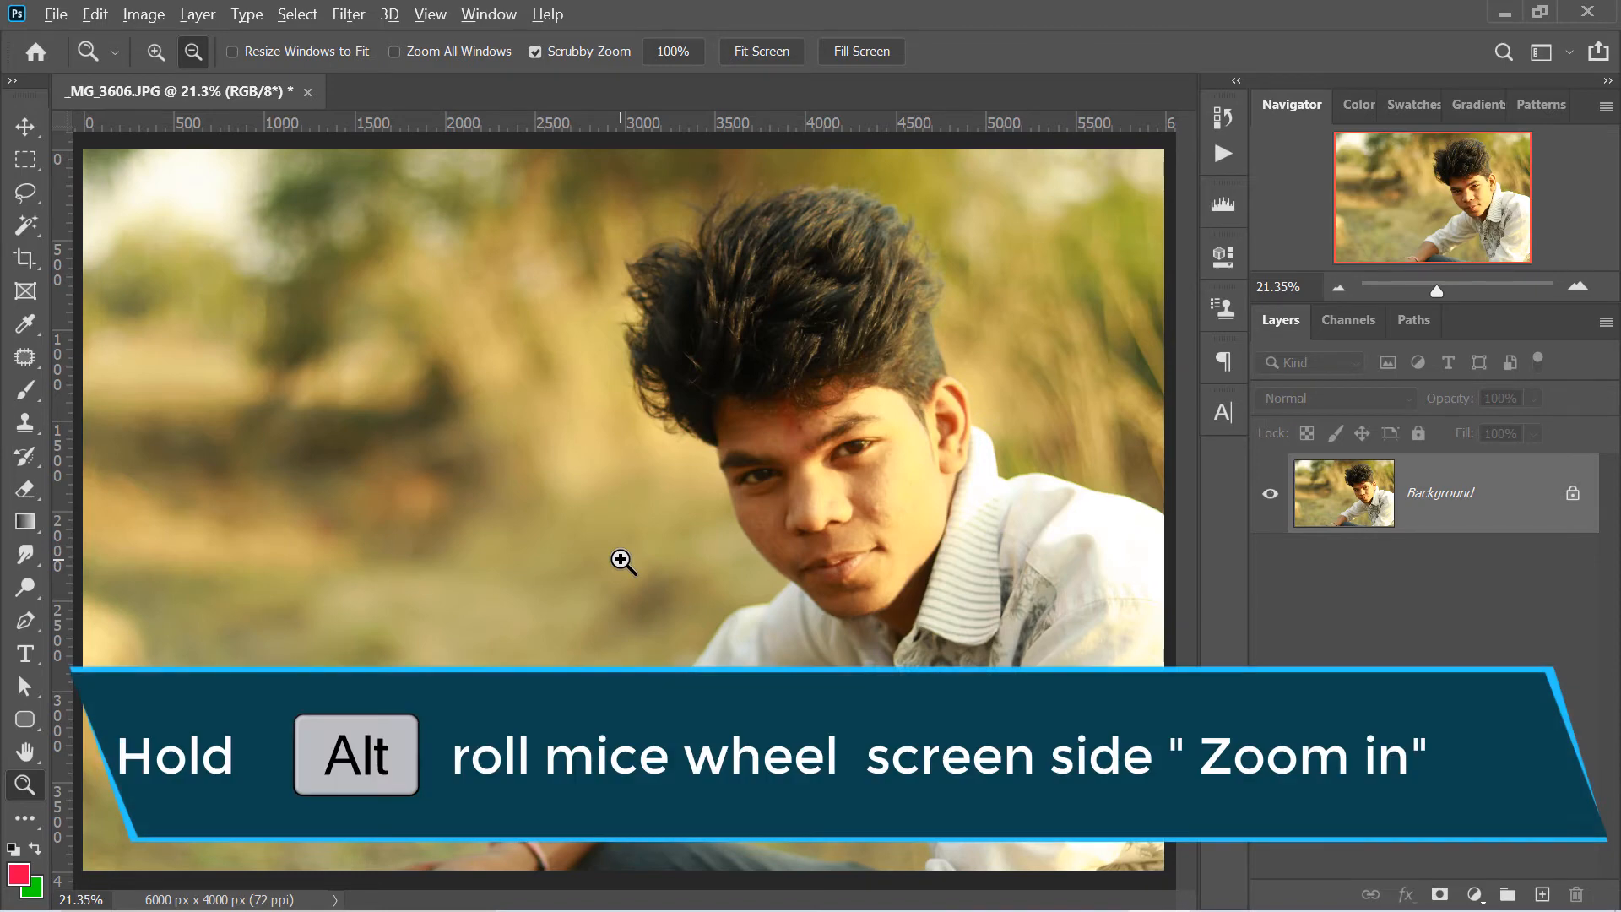
scroll(621, 560, up, 5)
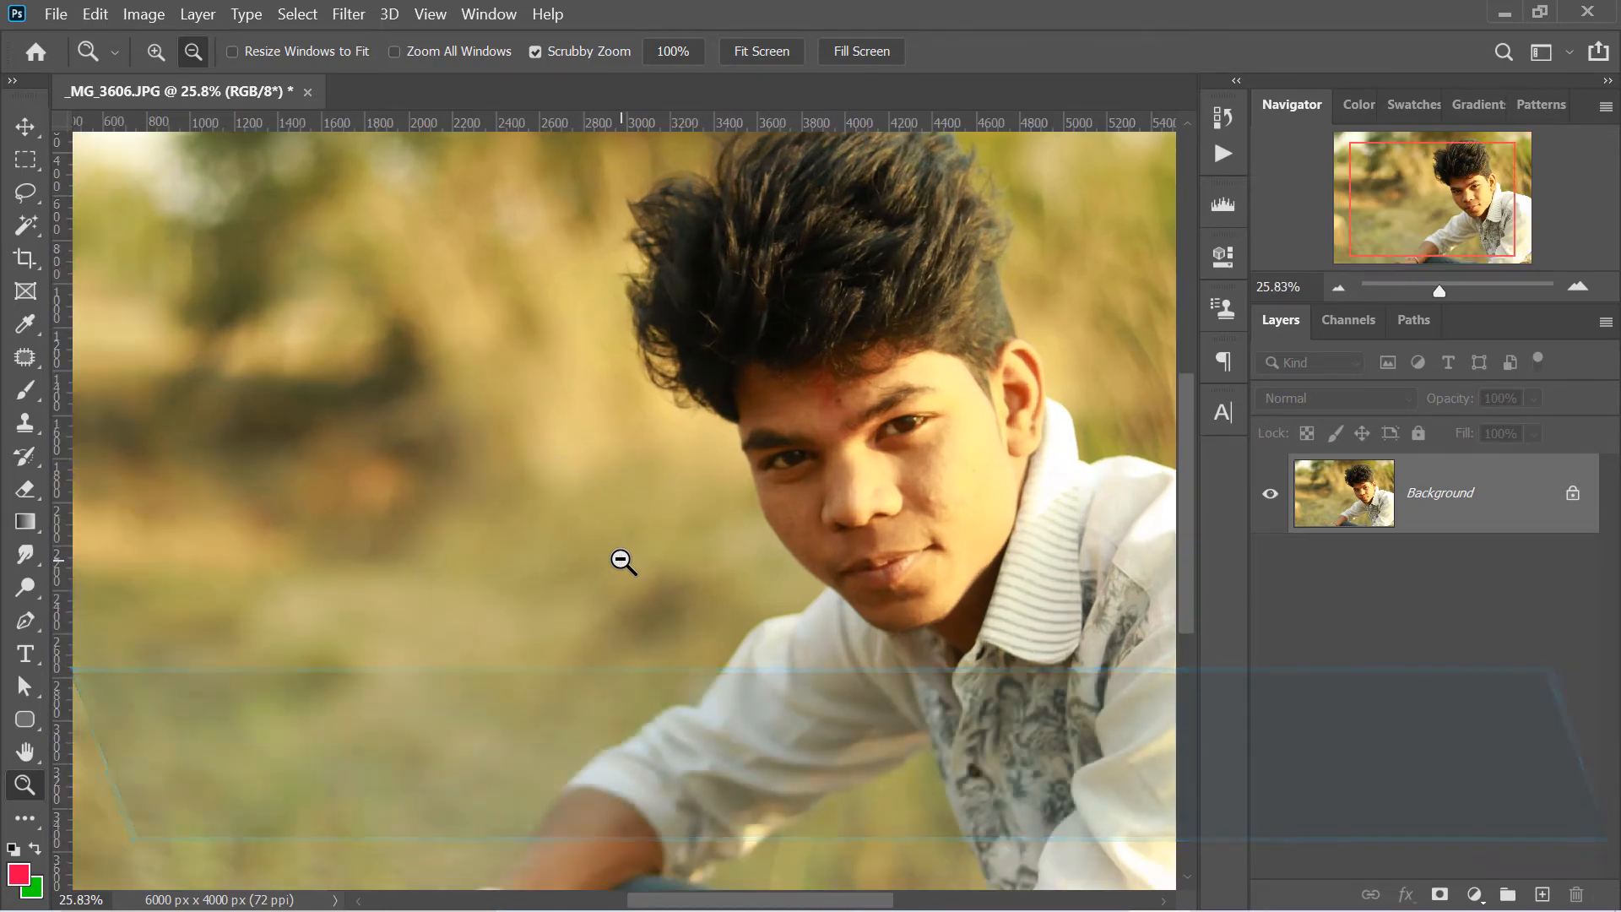
scroll(623, 561, up, 3)
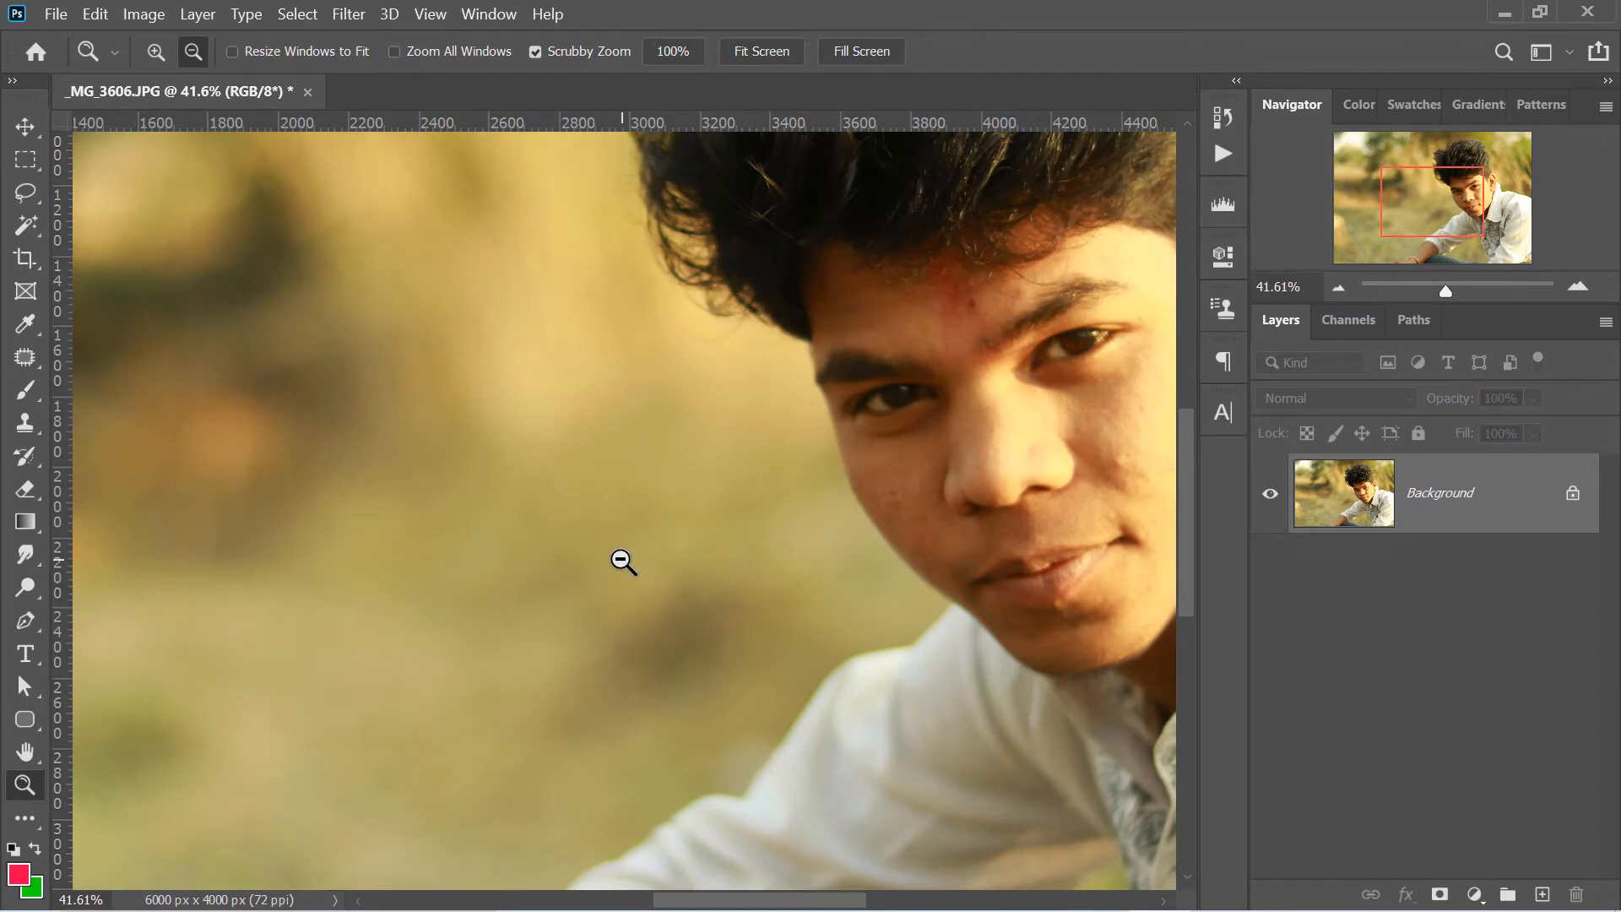
scroll(623, 560, down, 5)
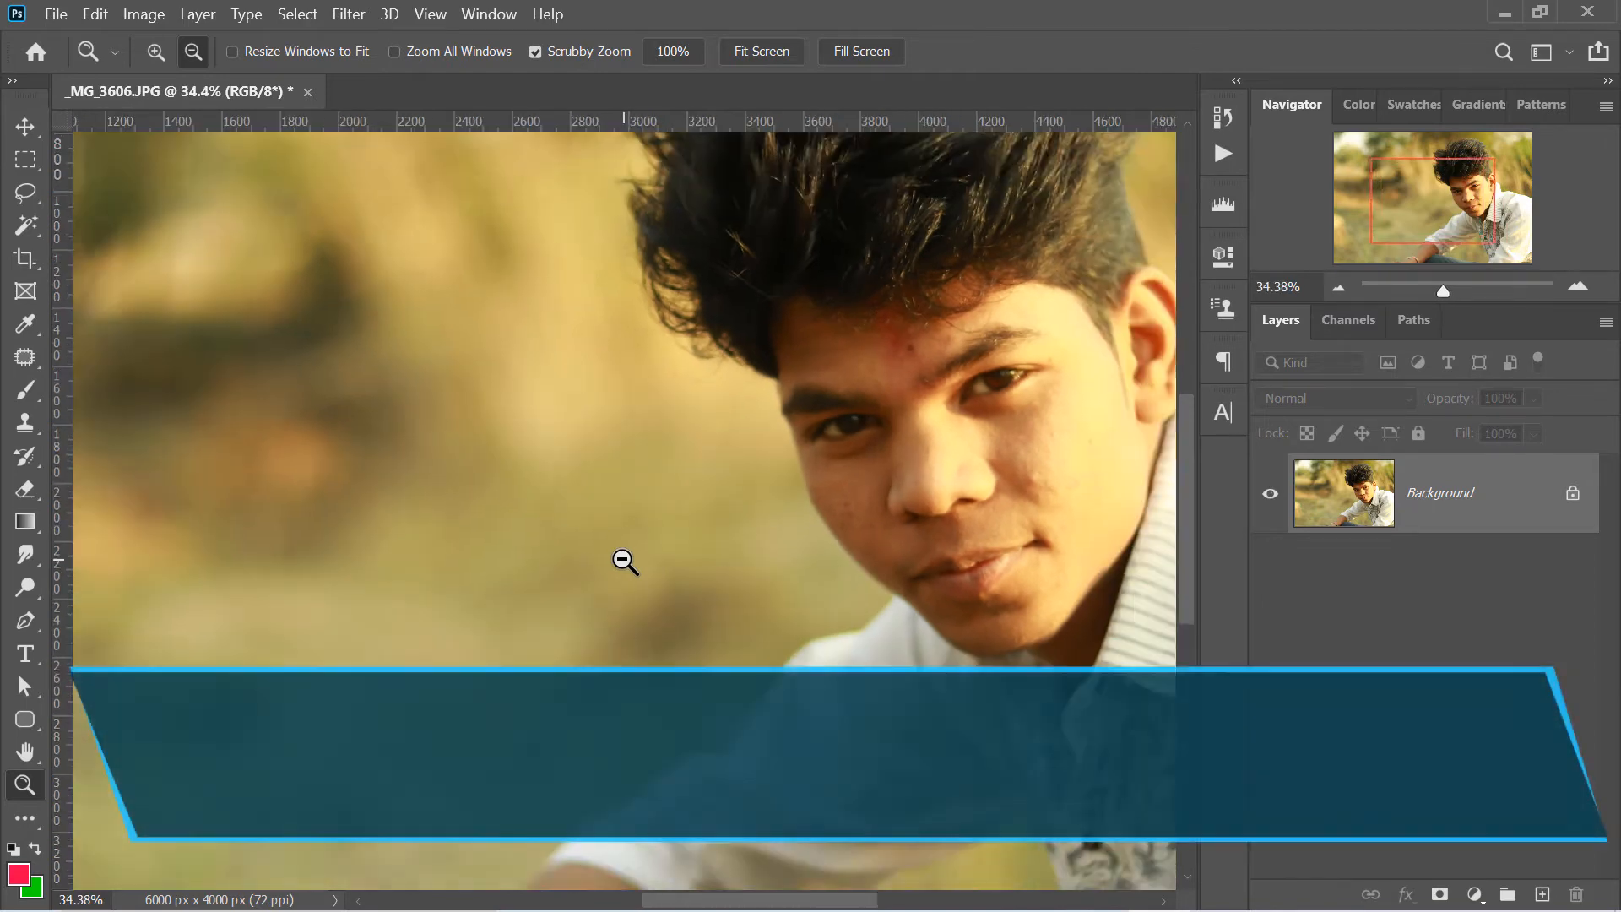
scroll(963, 561, up, 3)
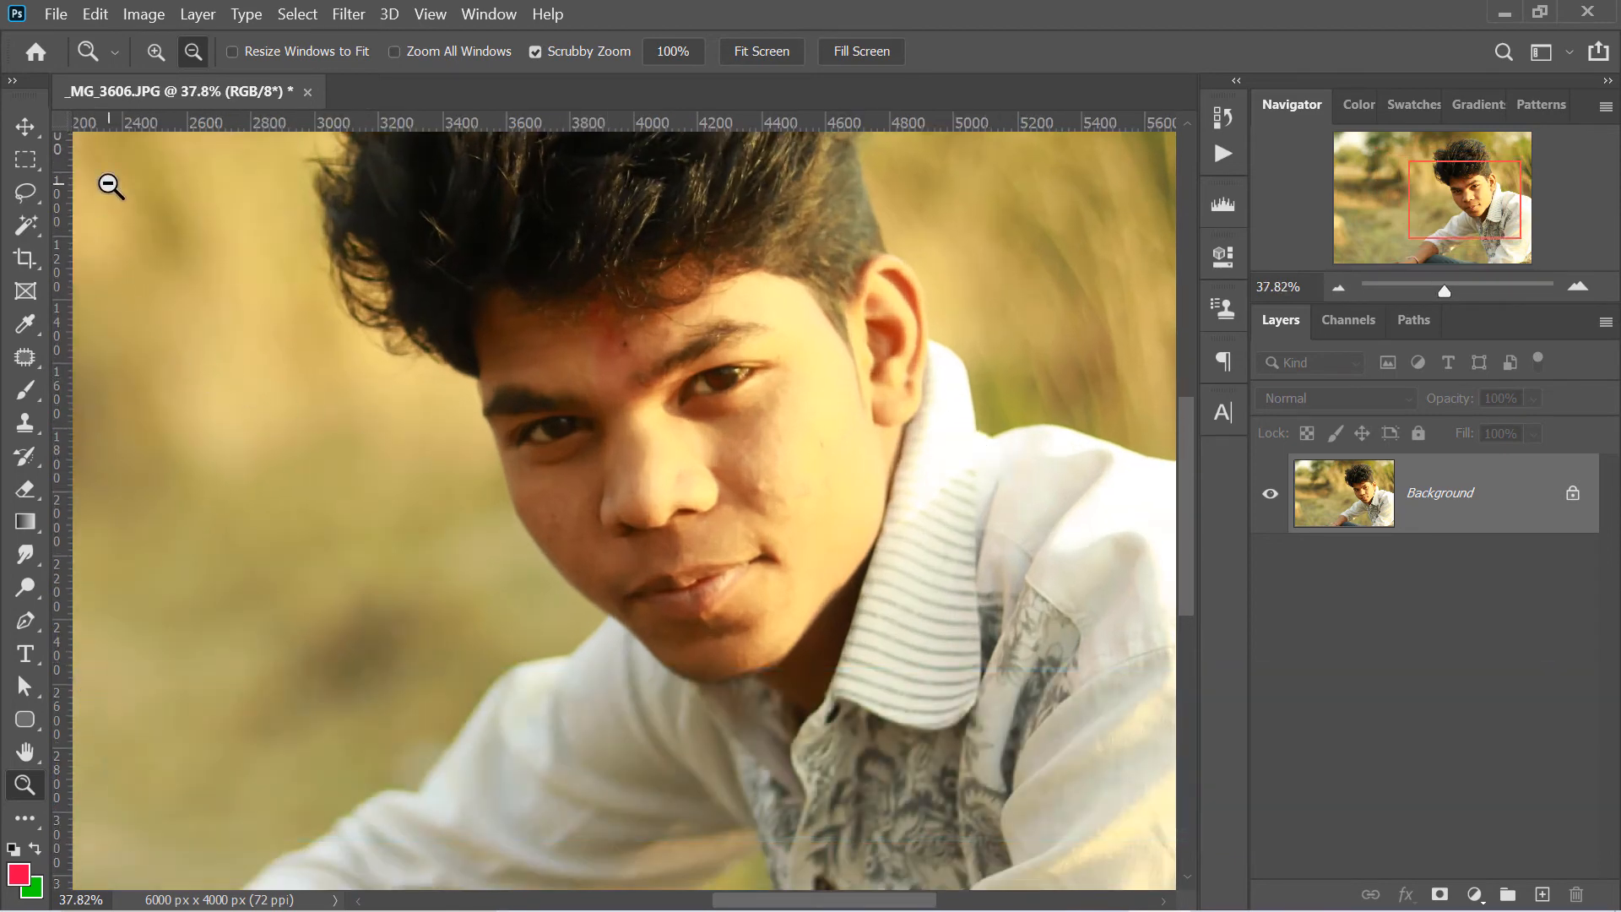
scroll(118, 202, up, 7)
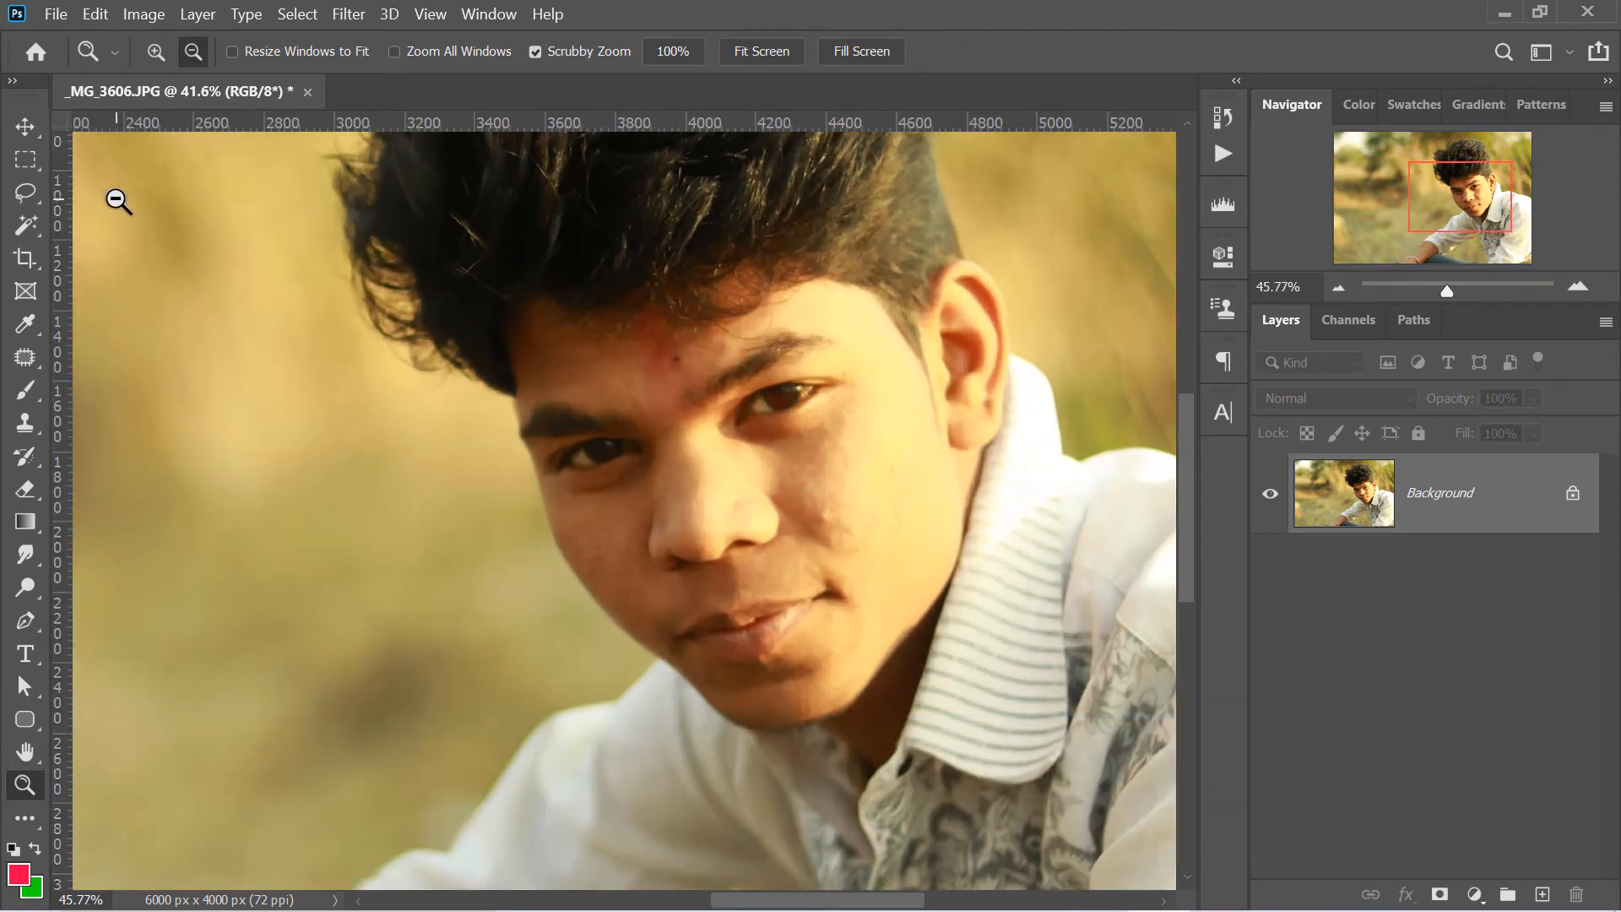
scroll(118, 202, up, 4)
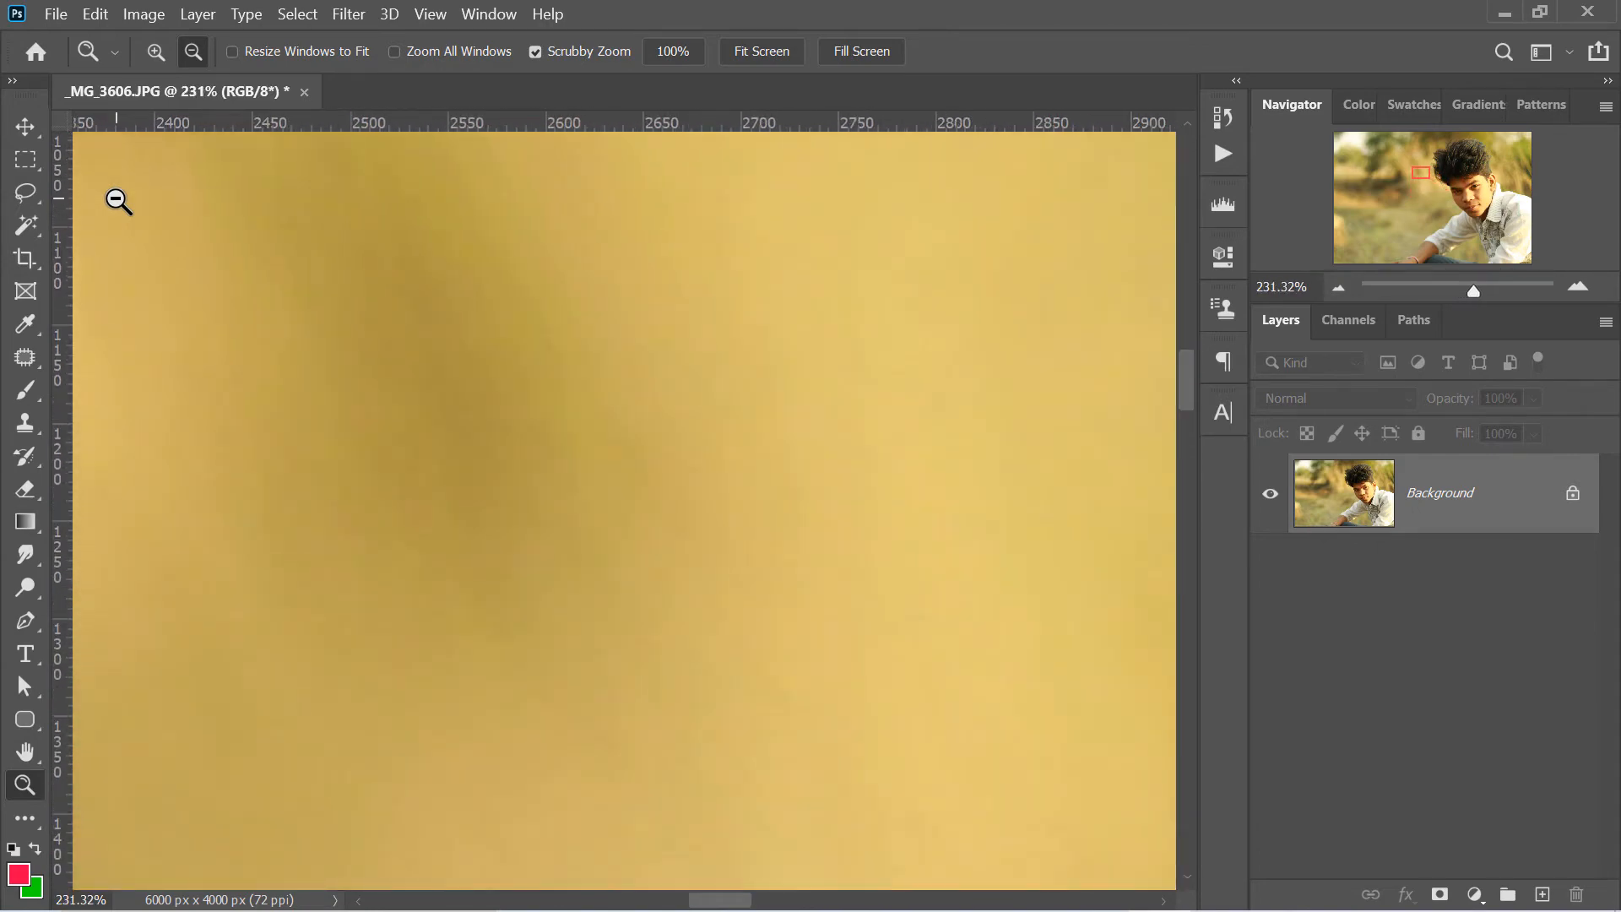
- Zoom out from the blurred background to 17.64% and fit the whole photo on screen
scroll(159, 206, down, 4)
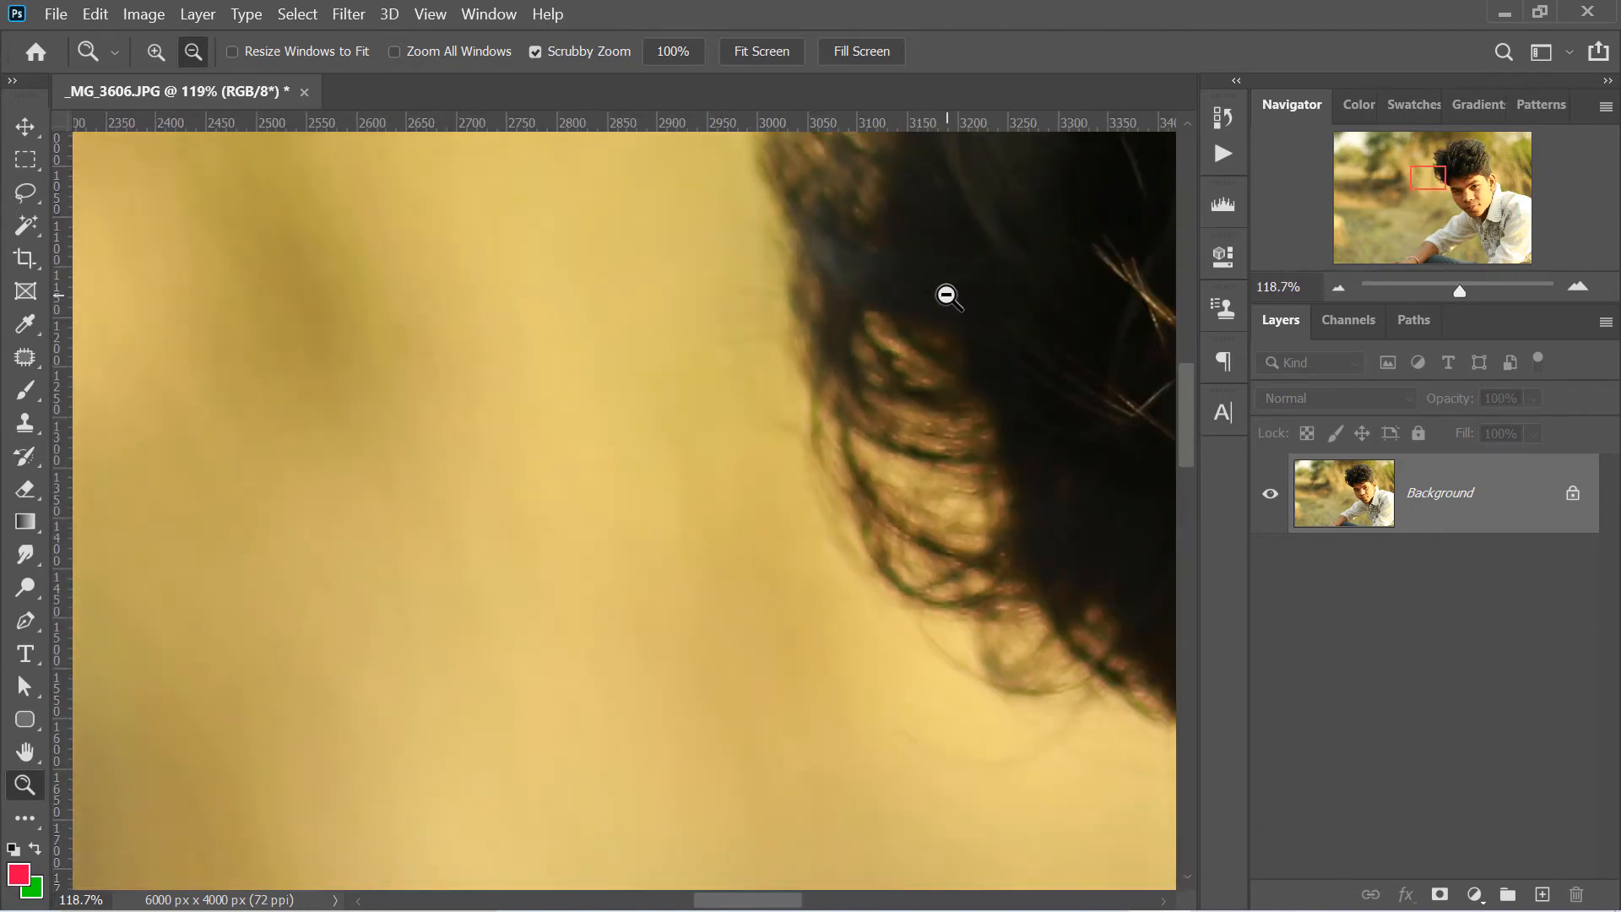
scroll(946, 336, down, 5)
scroll(1100, 600, down, 6)
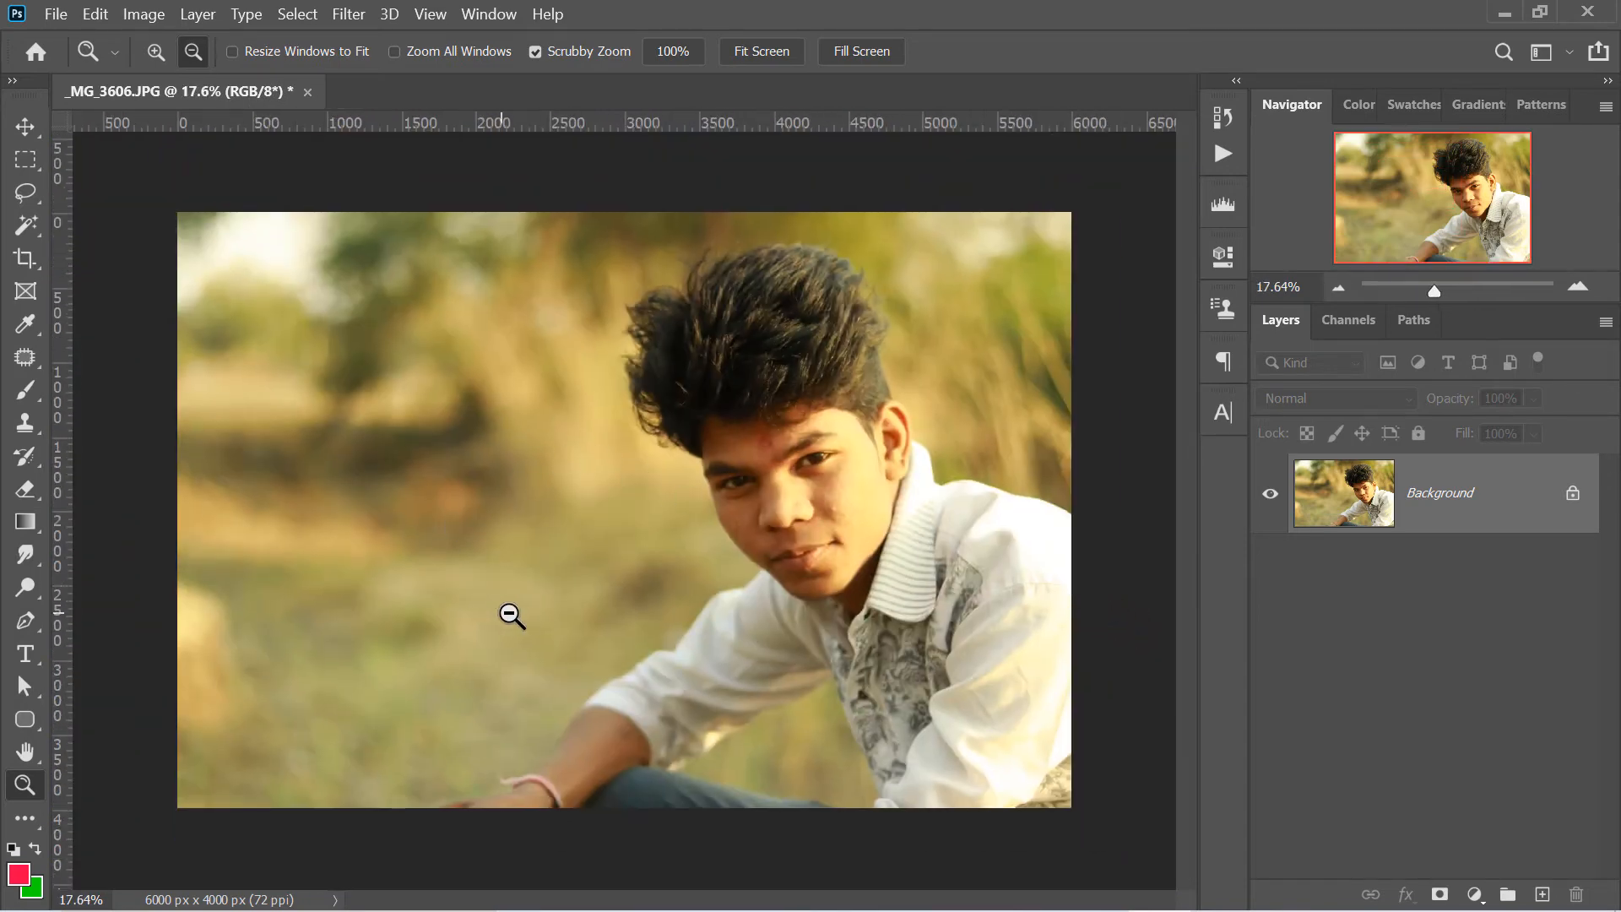
key(ctrl+0)
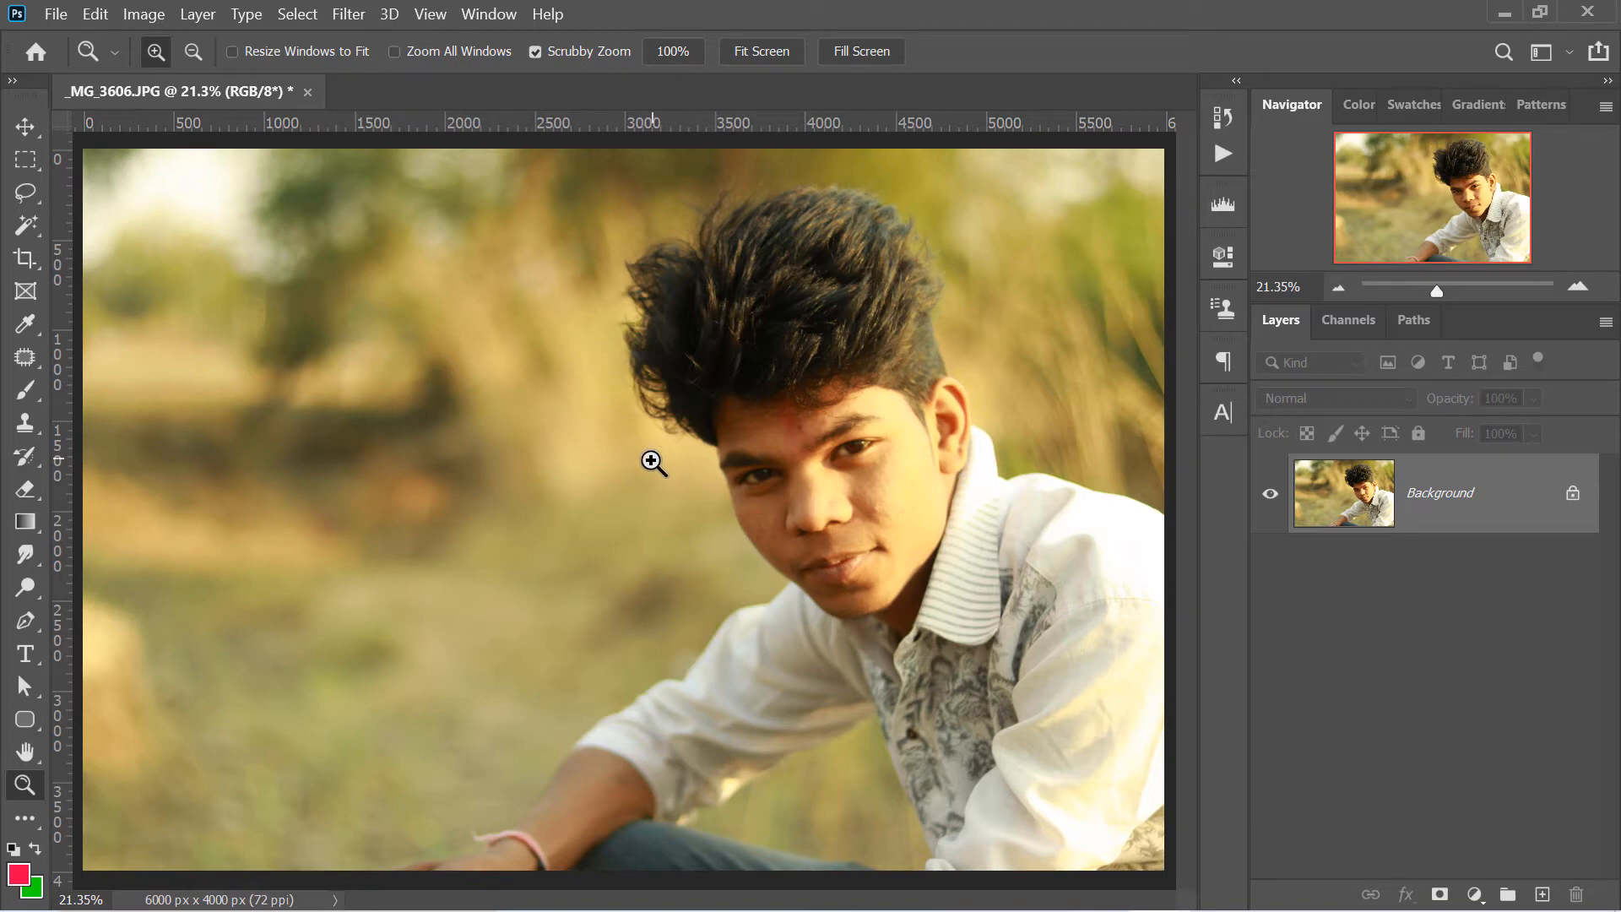
- Zoom the photo to 33.11% with Scrubby Zoom, turn that option off and restore the fit-on-screen view
drag(656, 460, 440, 3)
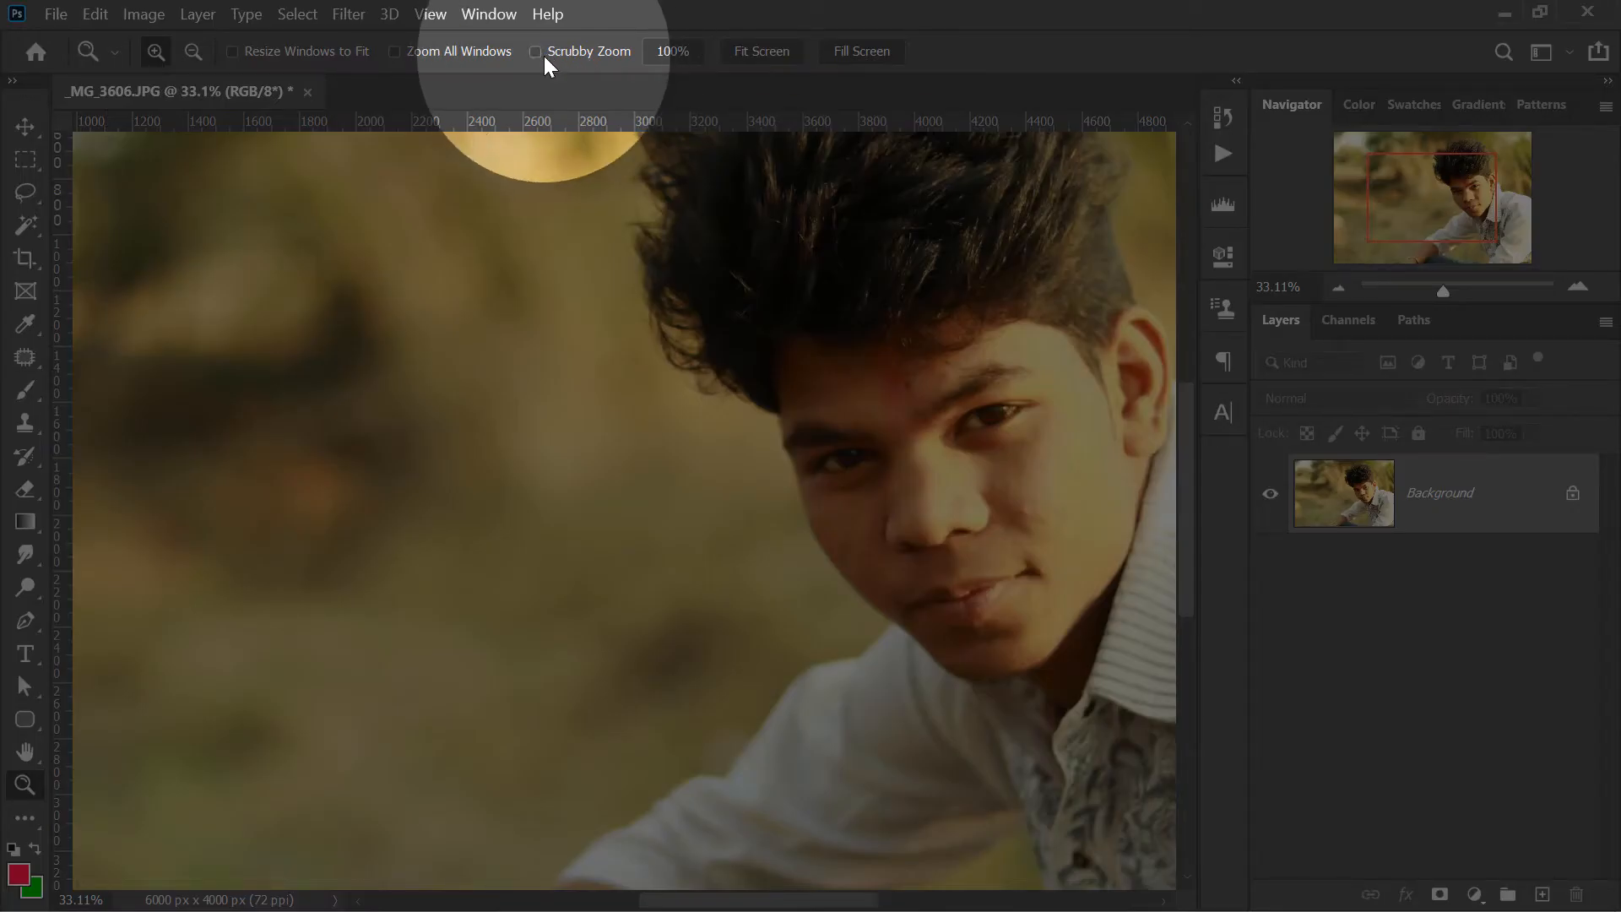
click(544, 56)
right_click(605, 235)
click(630, 245)
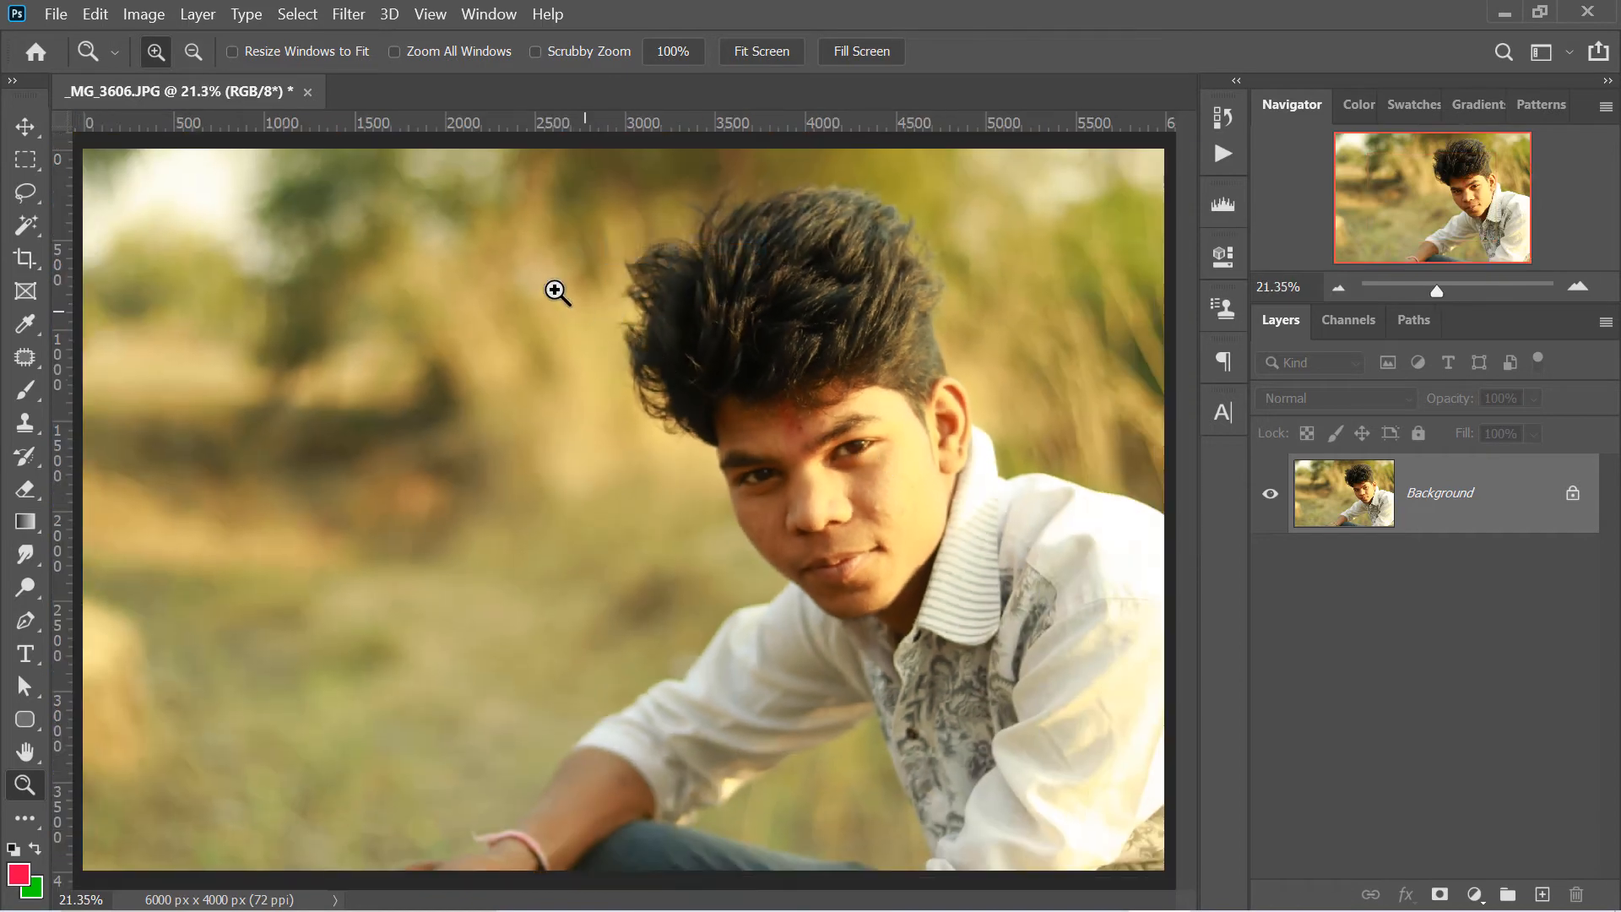
- Frame the head with the Zoom tool to magnify it to 46.41%, fit the photo on screen and frame a smaller face area
drag(532, 271, 1037, 610)
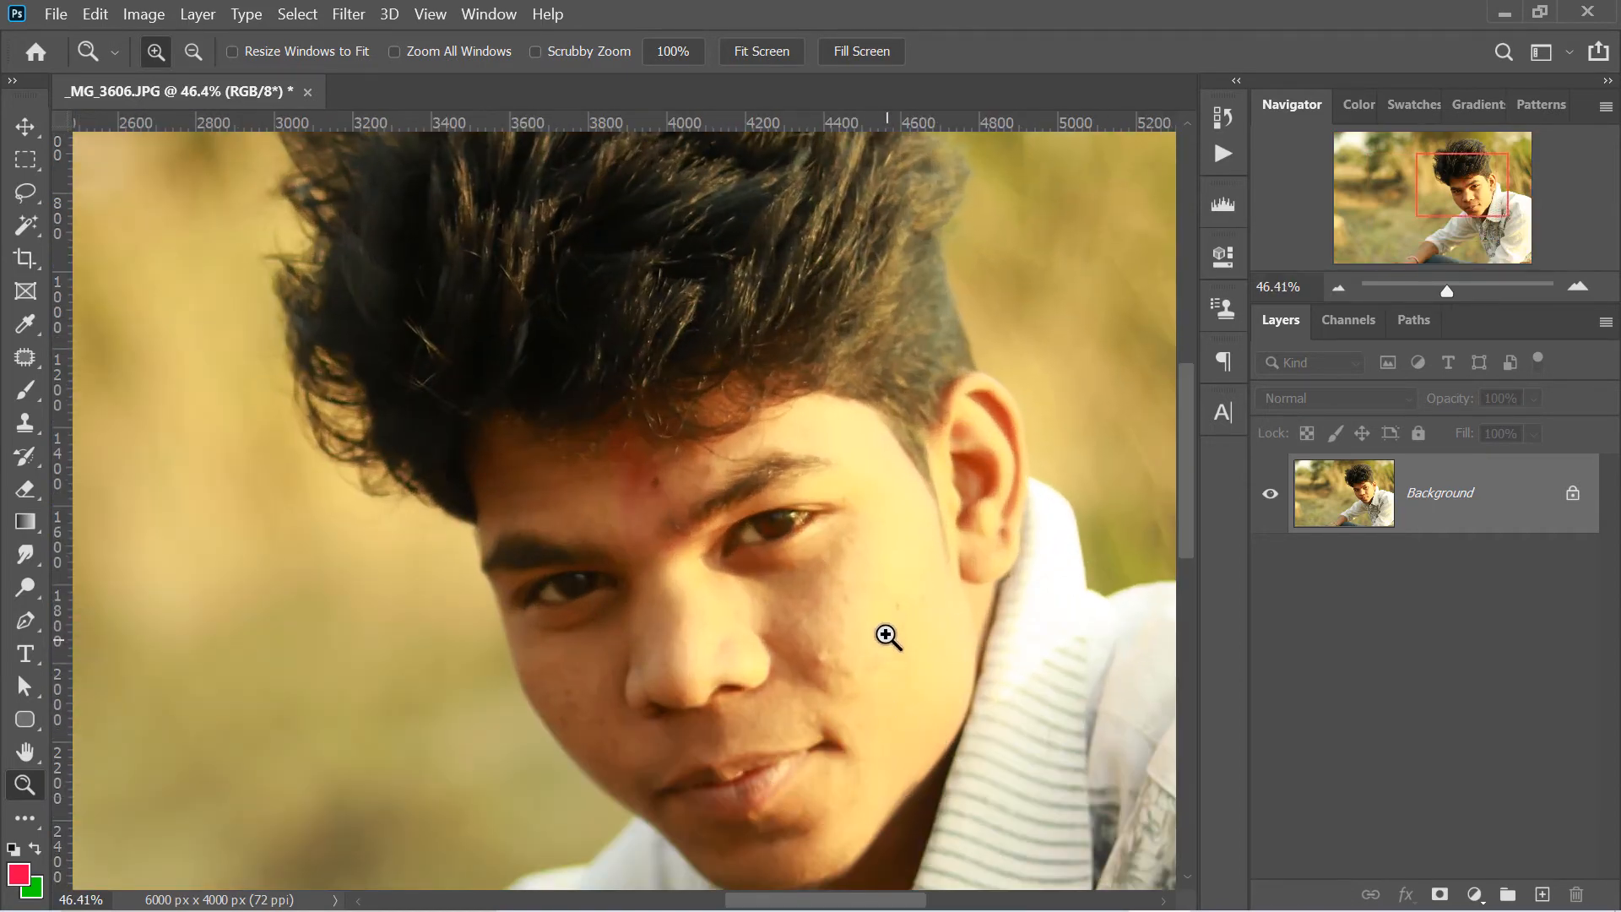
right_click(824, 483)
click(854, 496)
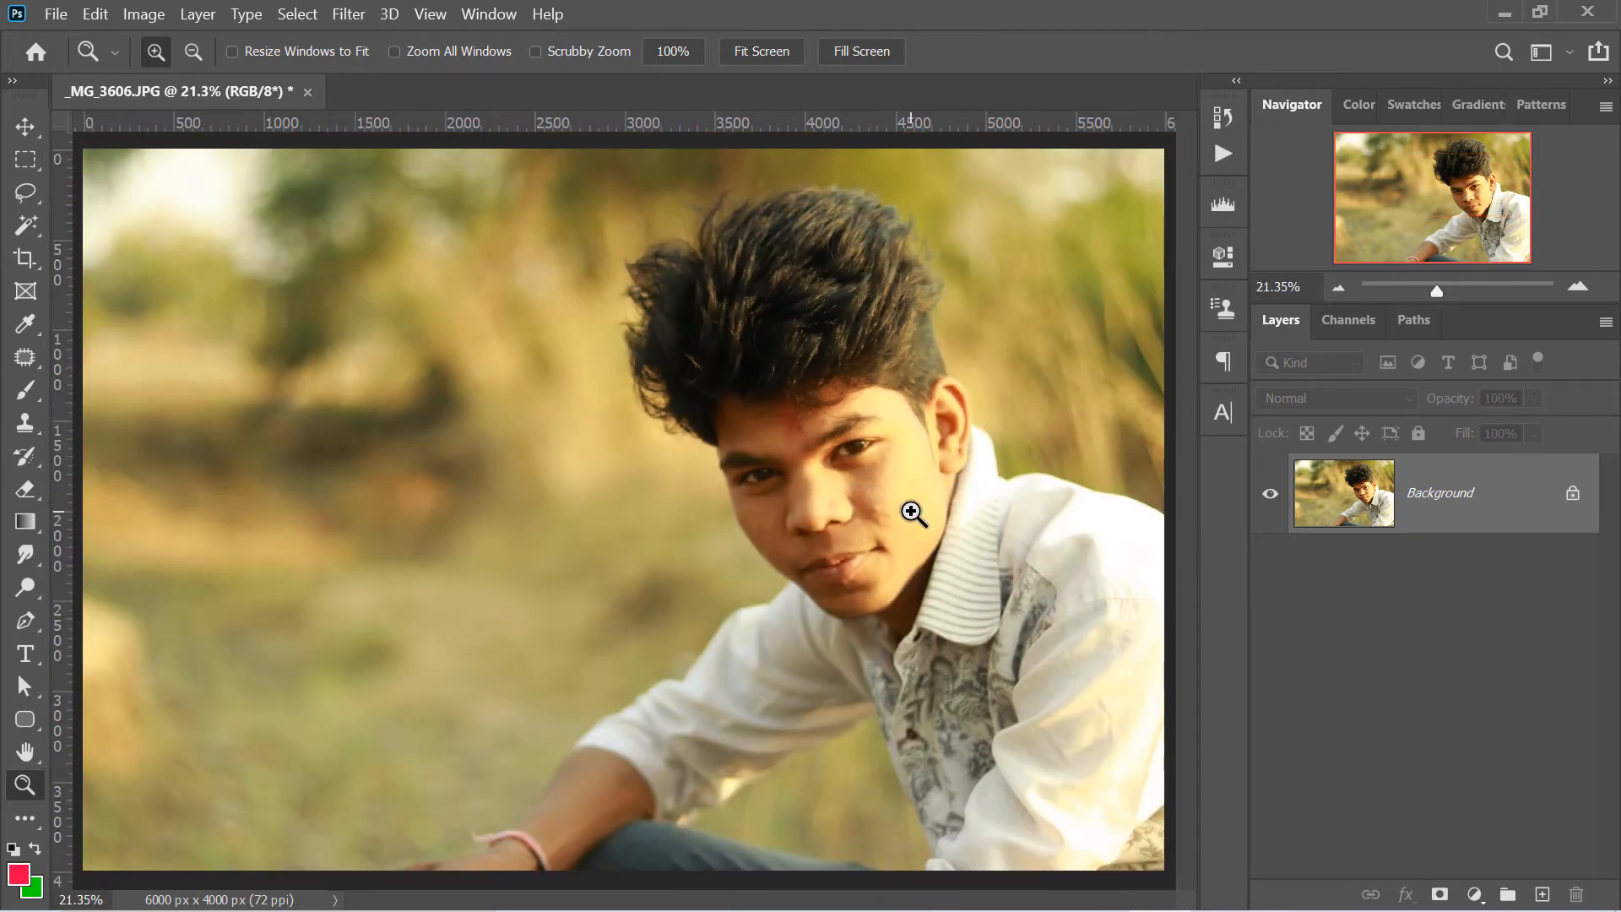
drag(816, 422, 910, 468)
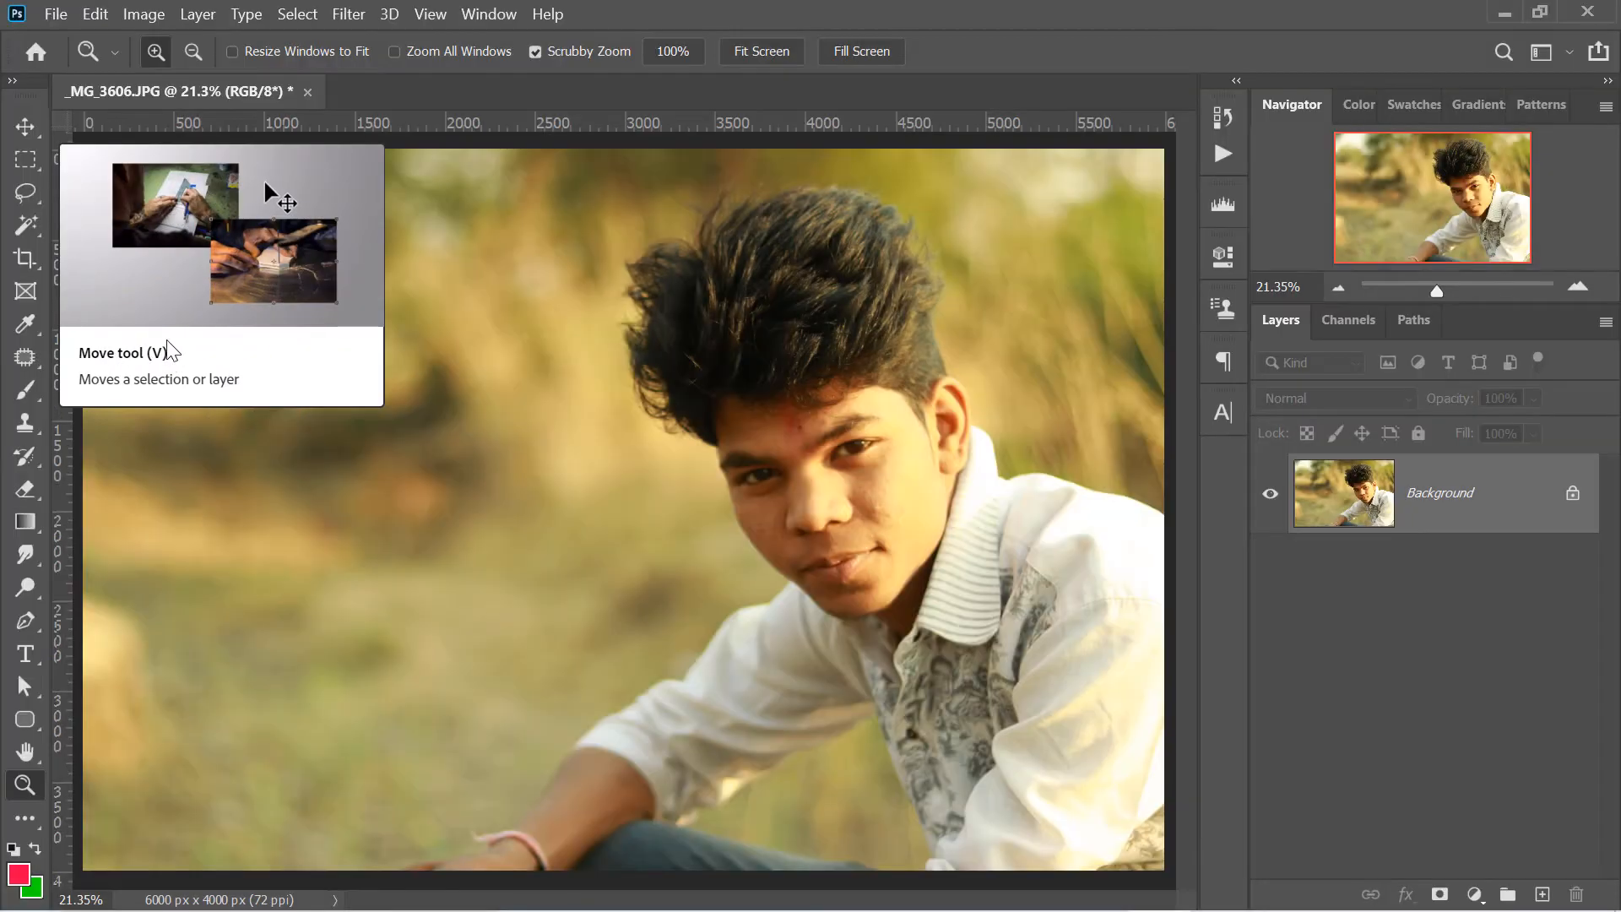
click(61, 20)
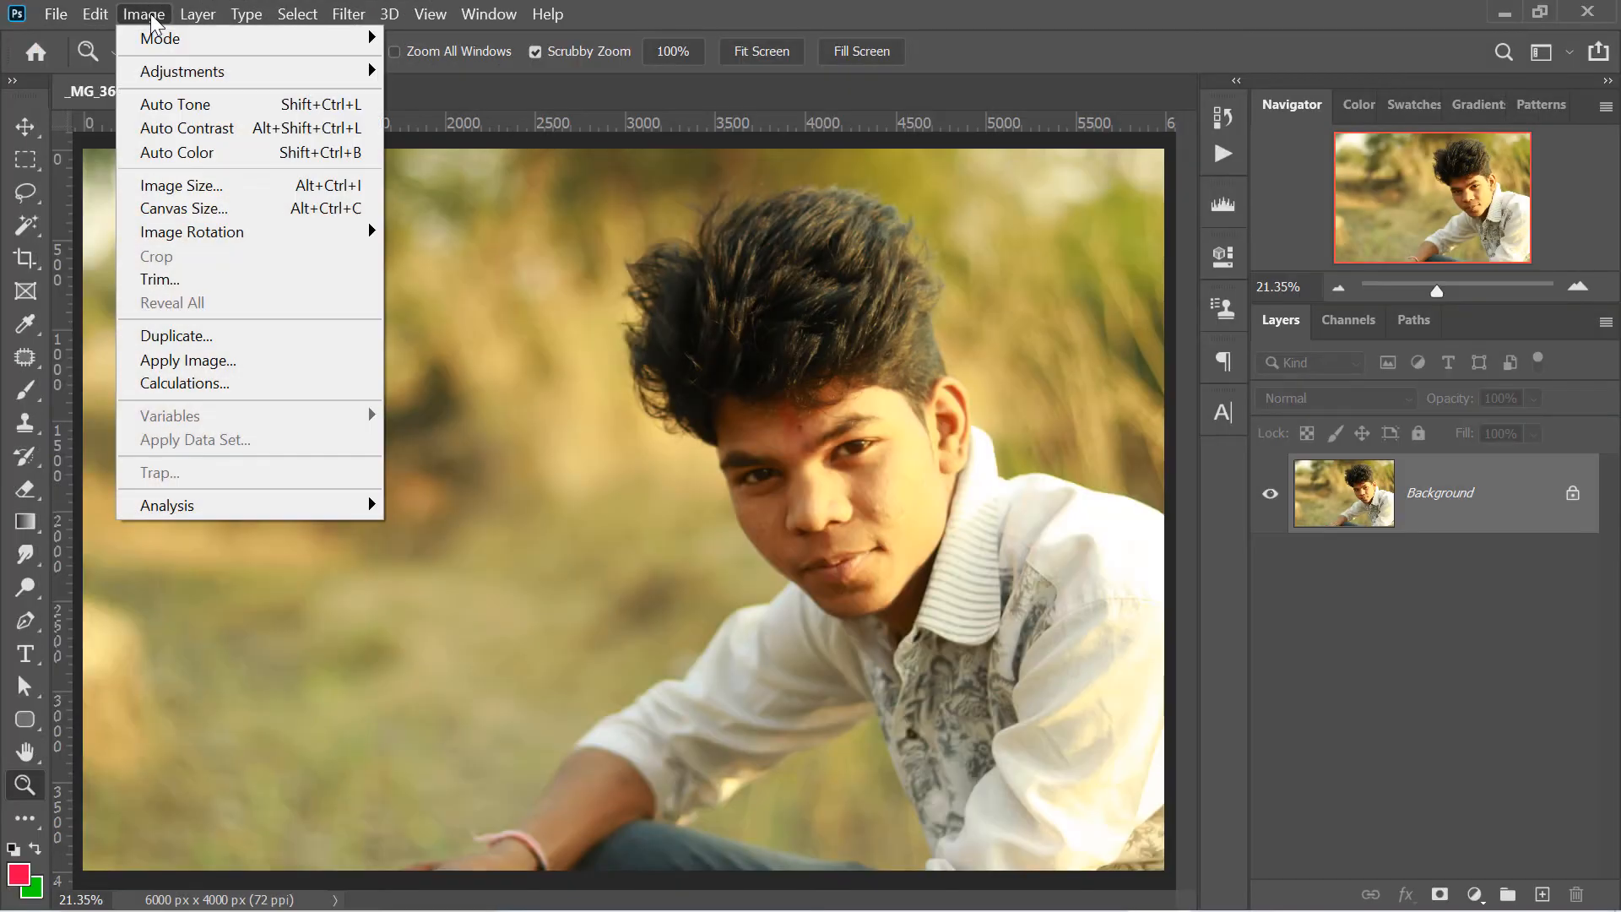
click(154, 18)
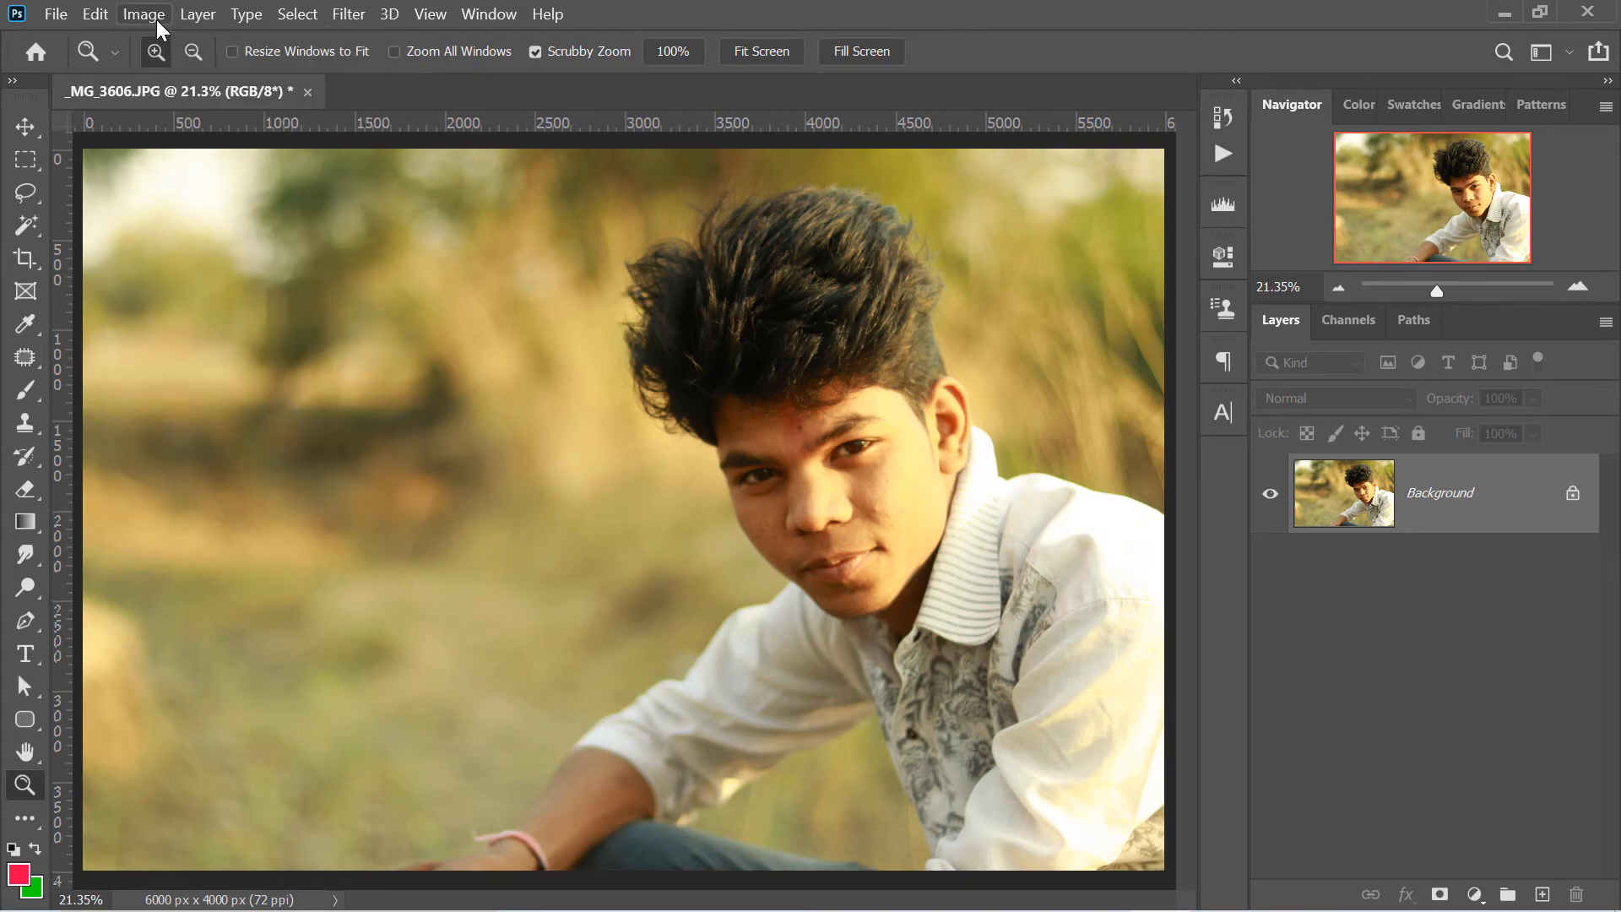
click(154, 18)
click(153, 18)
click(144, 17)
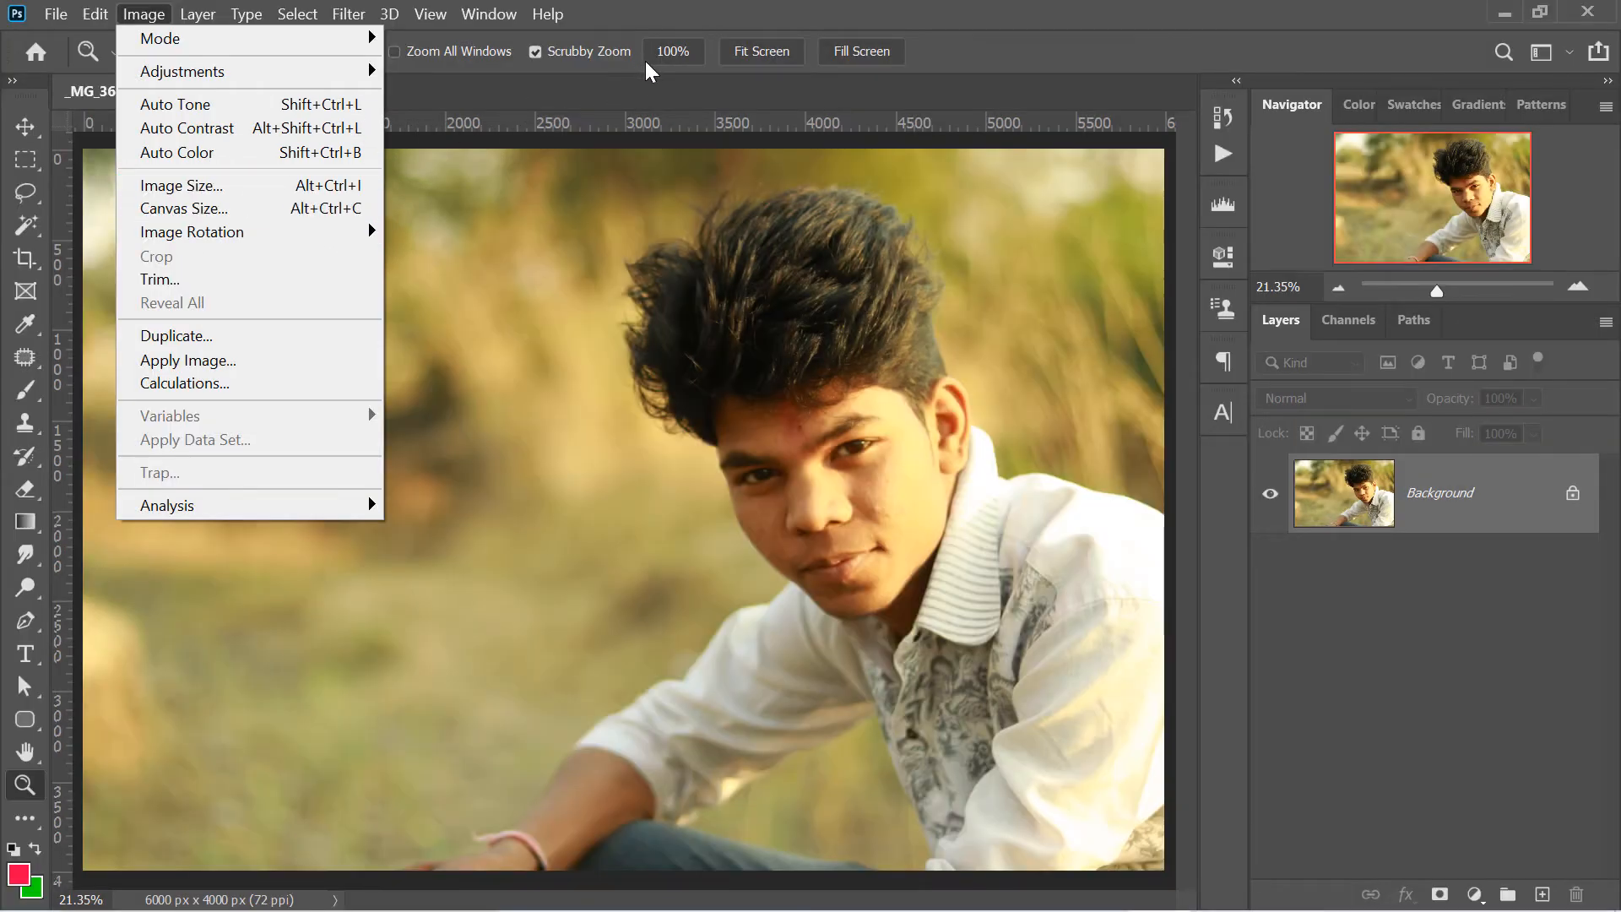
click(649, 77)
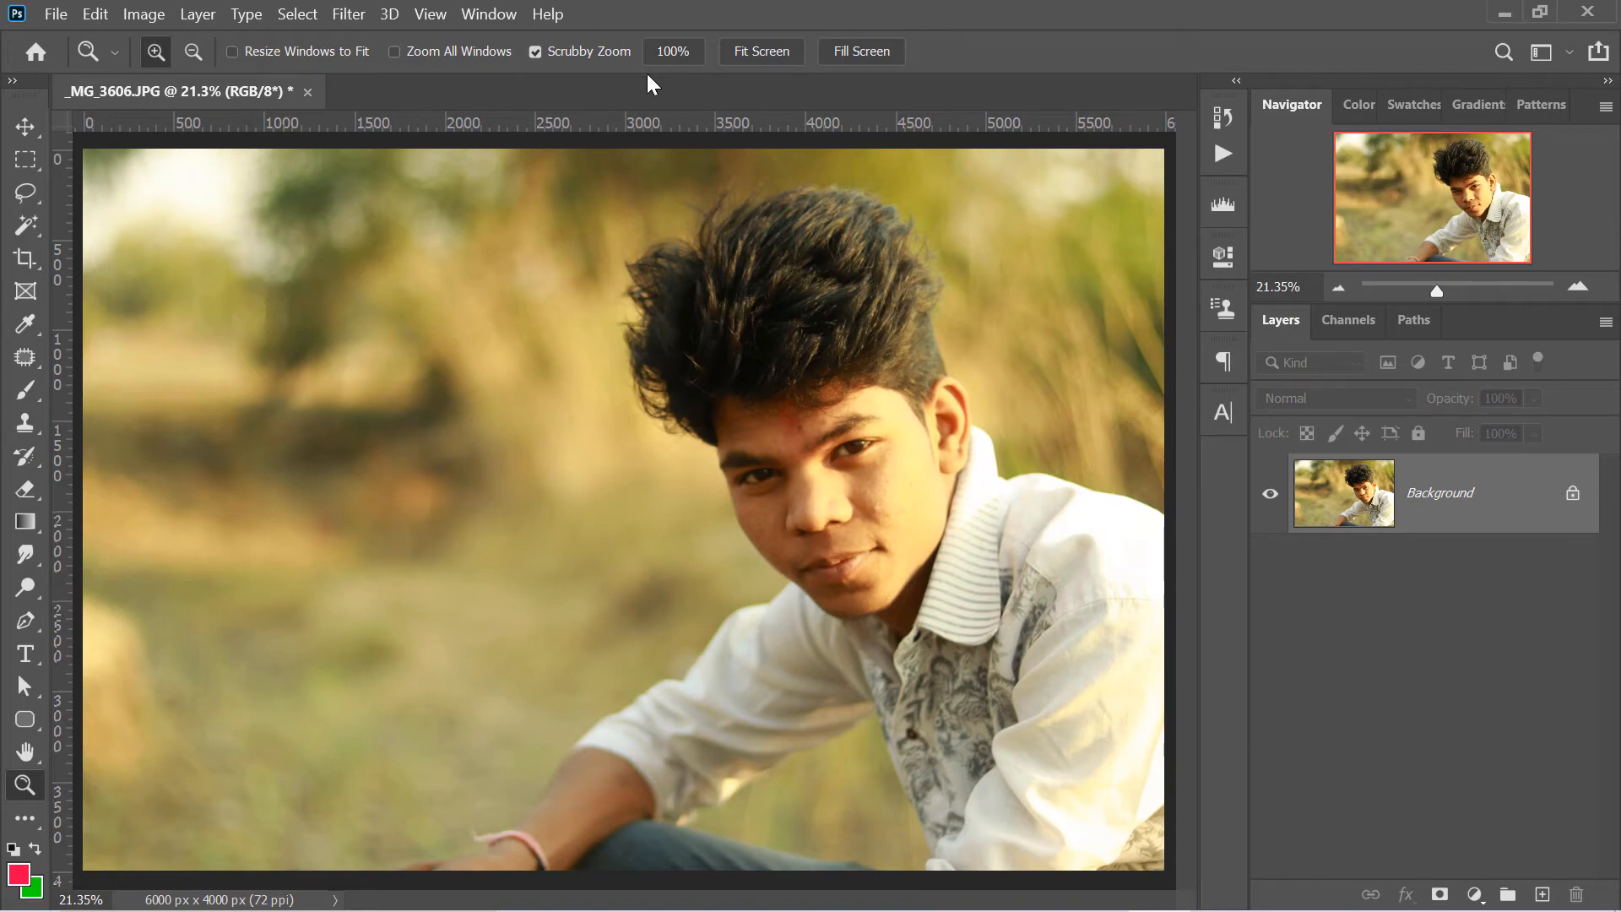
- Open the keyboard shortcuts settings, expand the File commands and open the New command's shortcut for editing
click(109, 18)
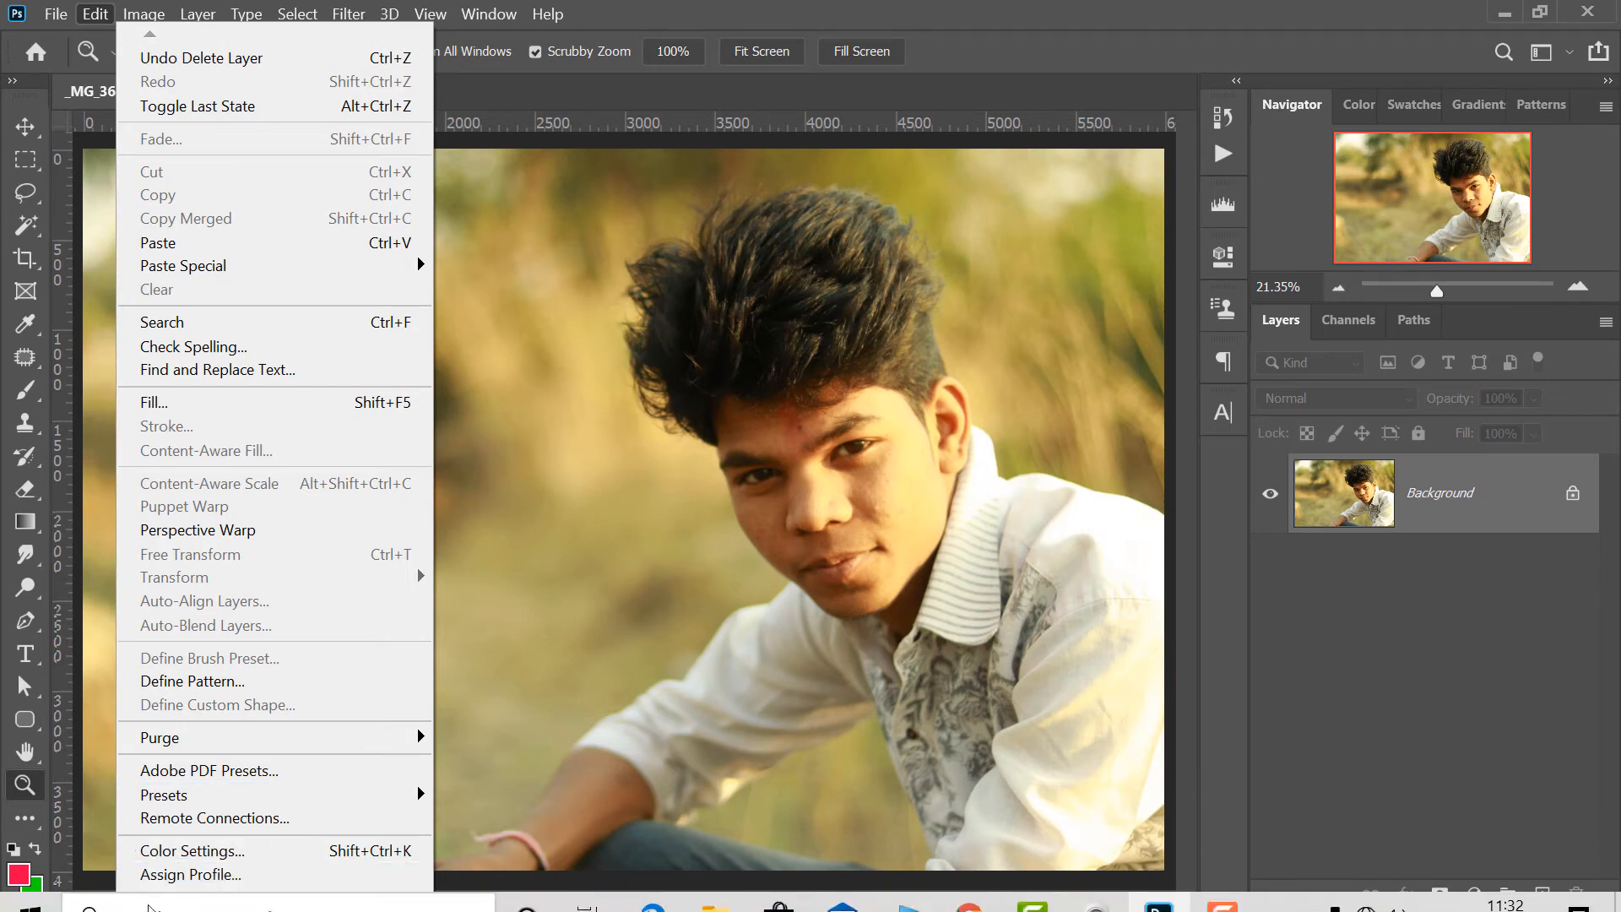
mouse_move(152, 899)
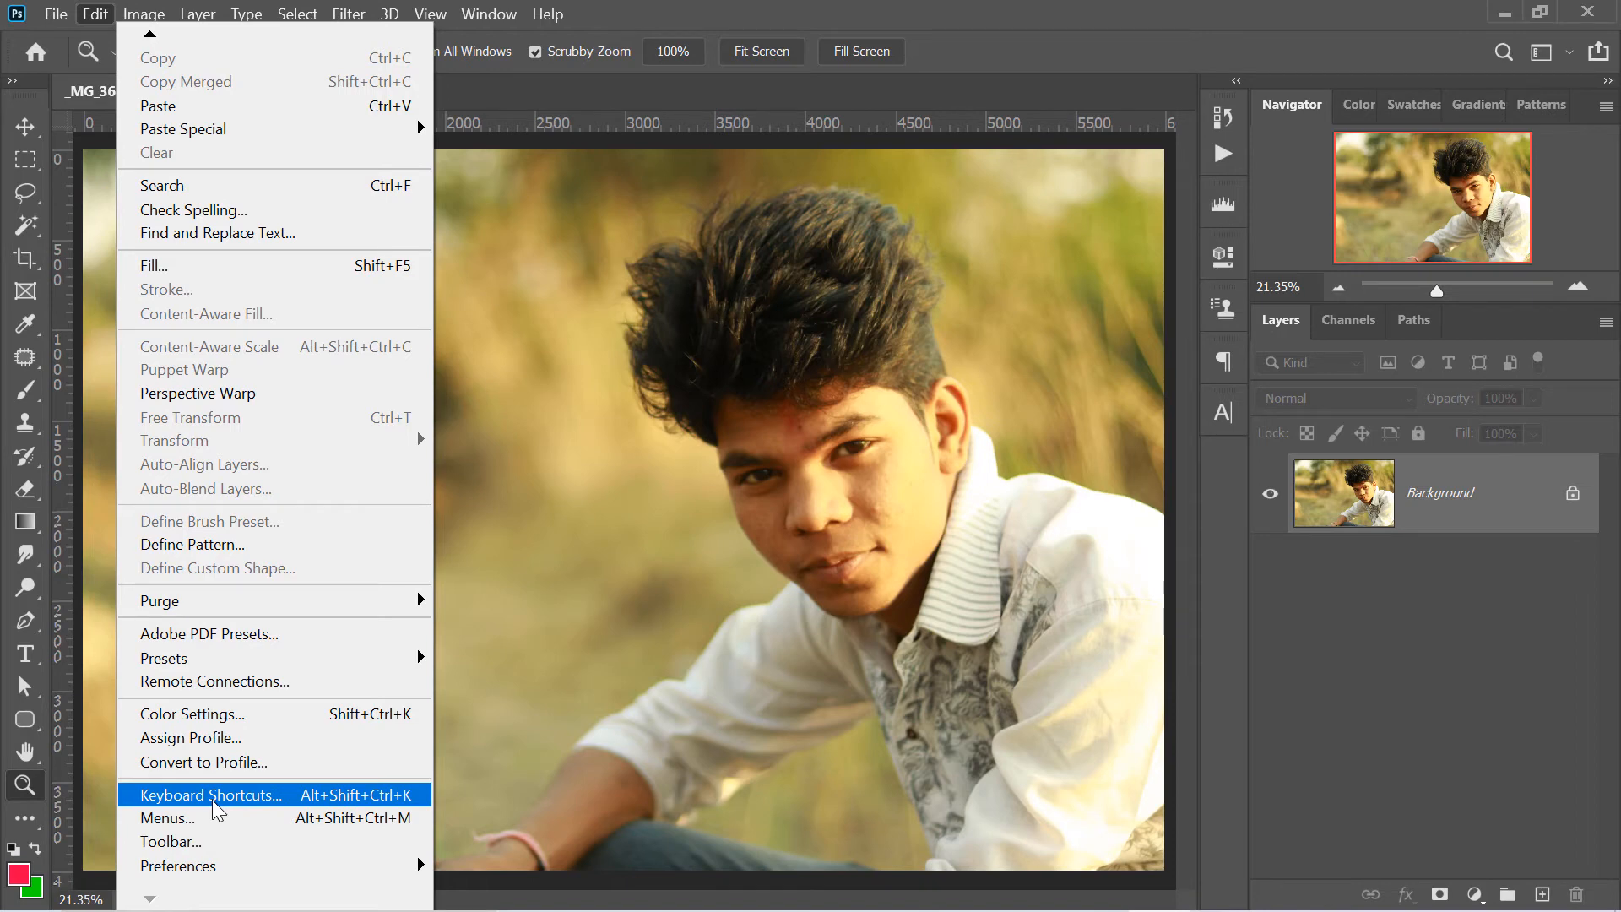
click(213, 798)
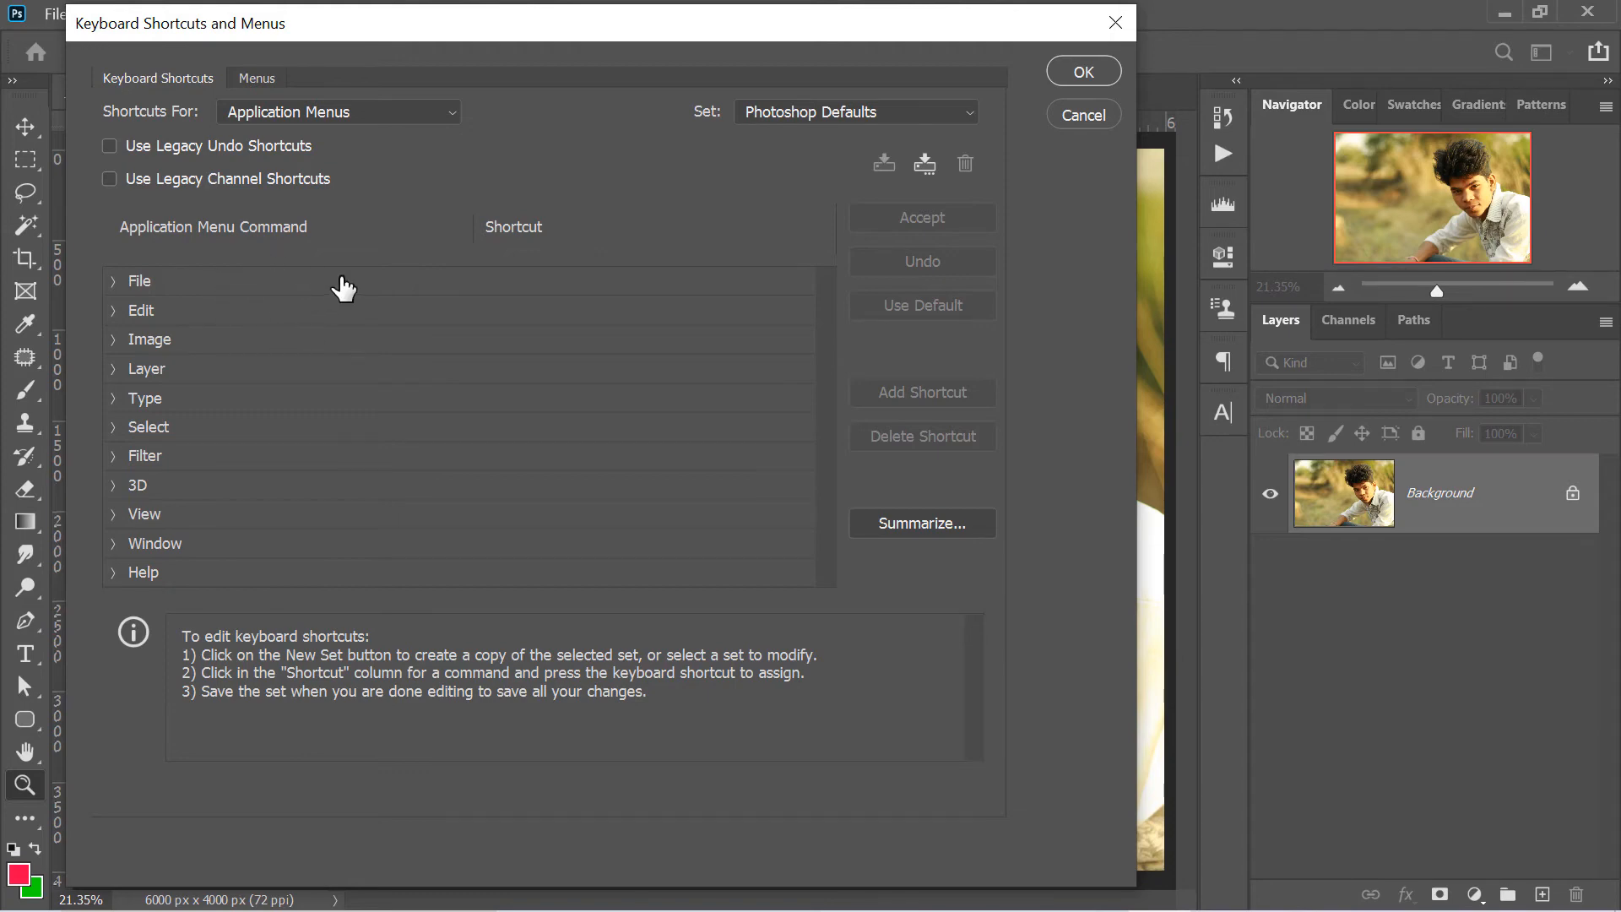
click(113, 283)
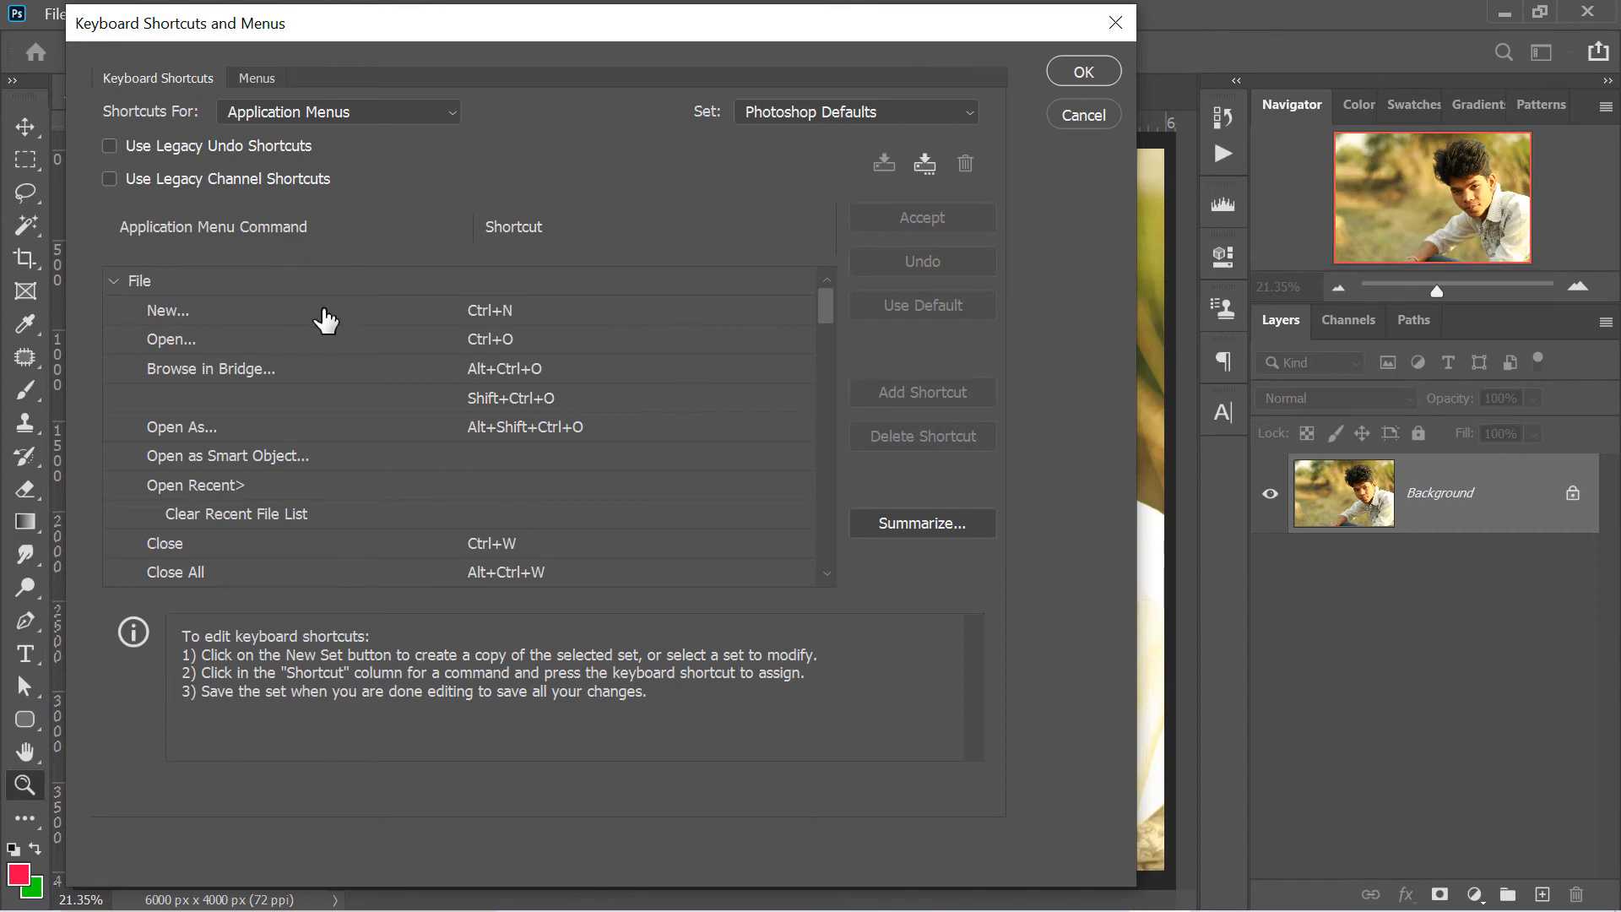
click(527, 316)
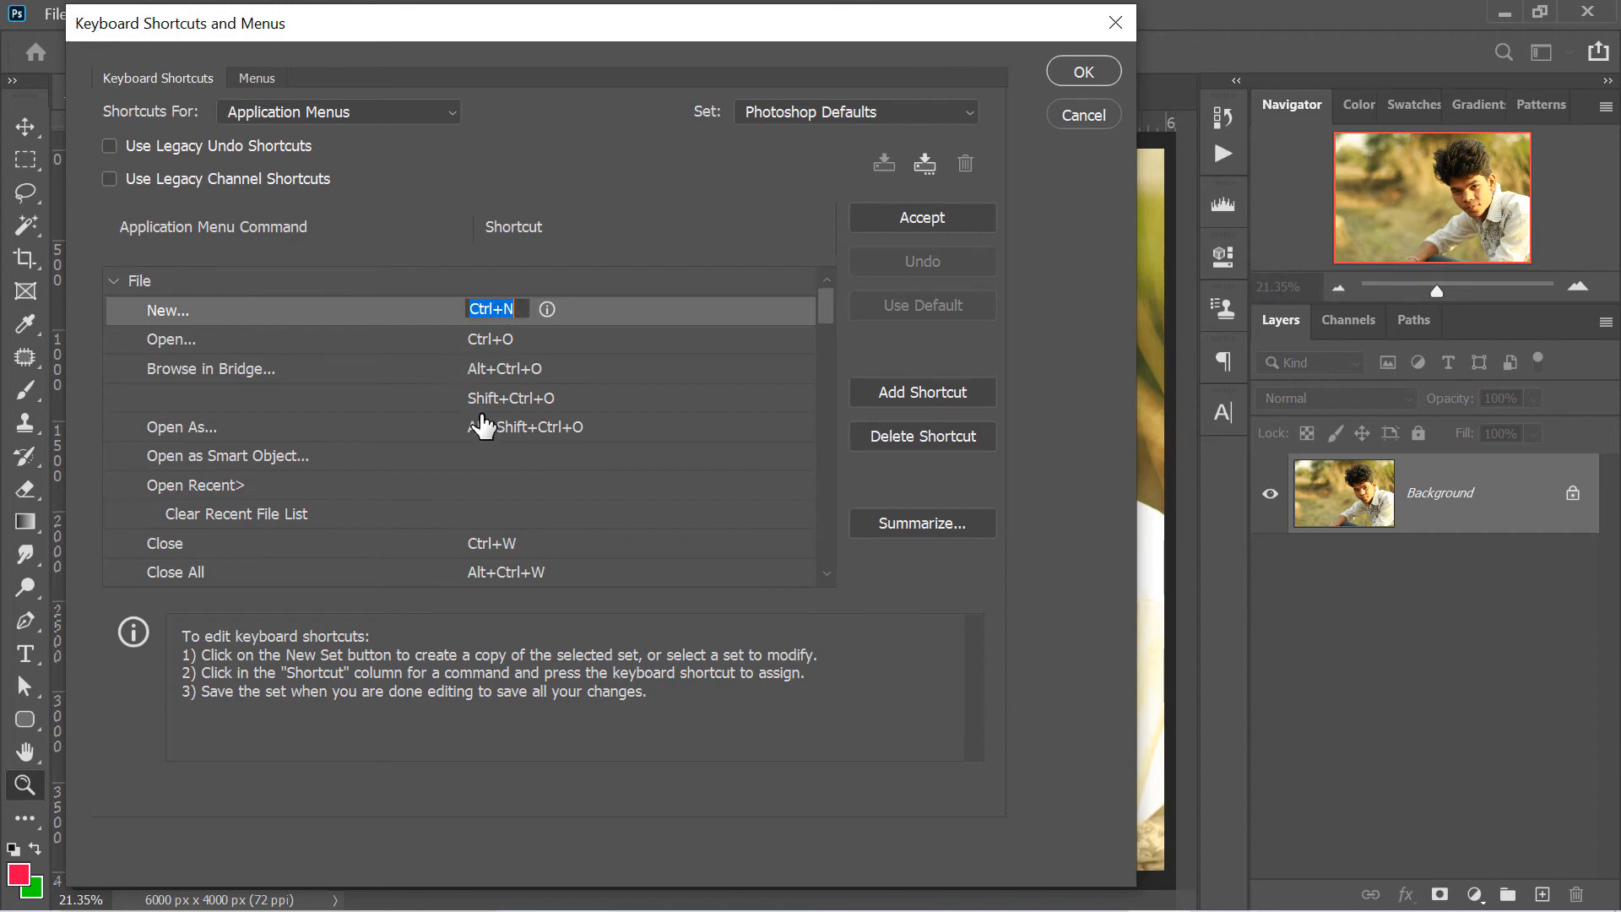
- Try Alt+Shift+Ctrl+R as the shortcut for Clear Recent File List and replace it with Shift+Ctrl+Q
click(255, 494)
click(516, 515)
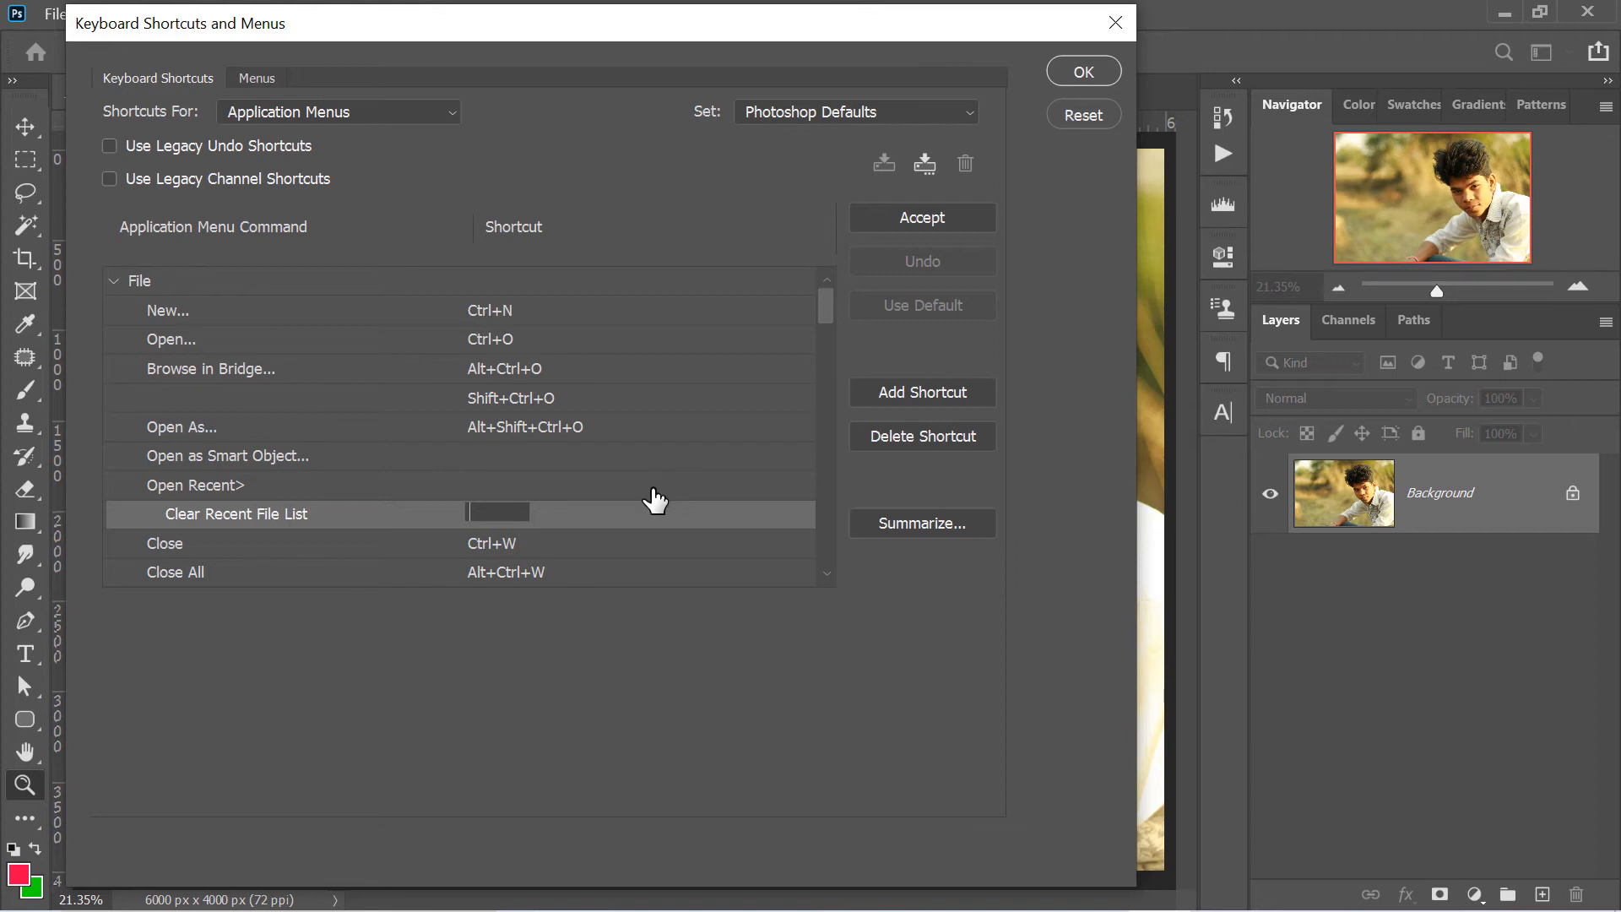
key(ctrl+alt+shift+r)
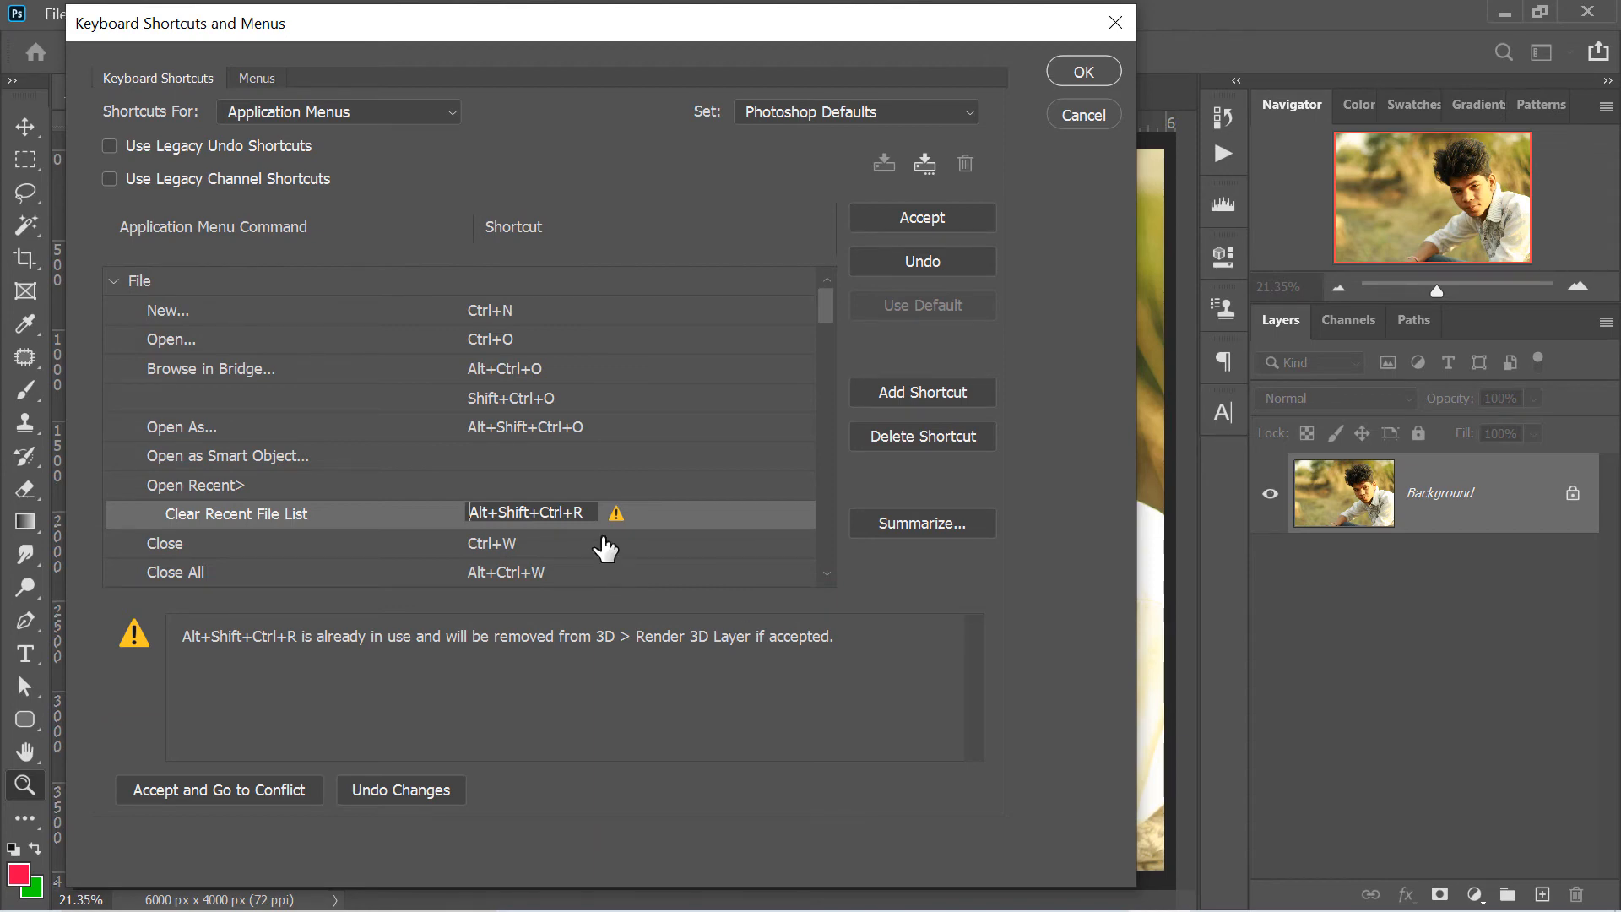
drag(587, 513, 460, 513)
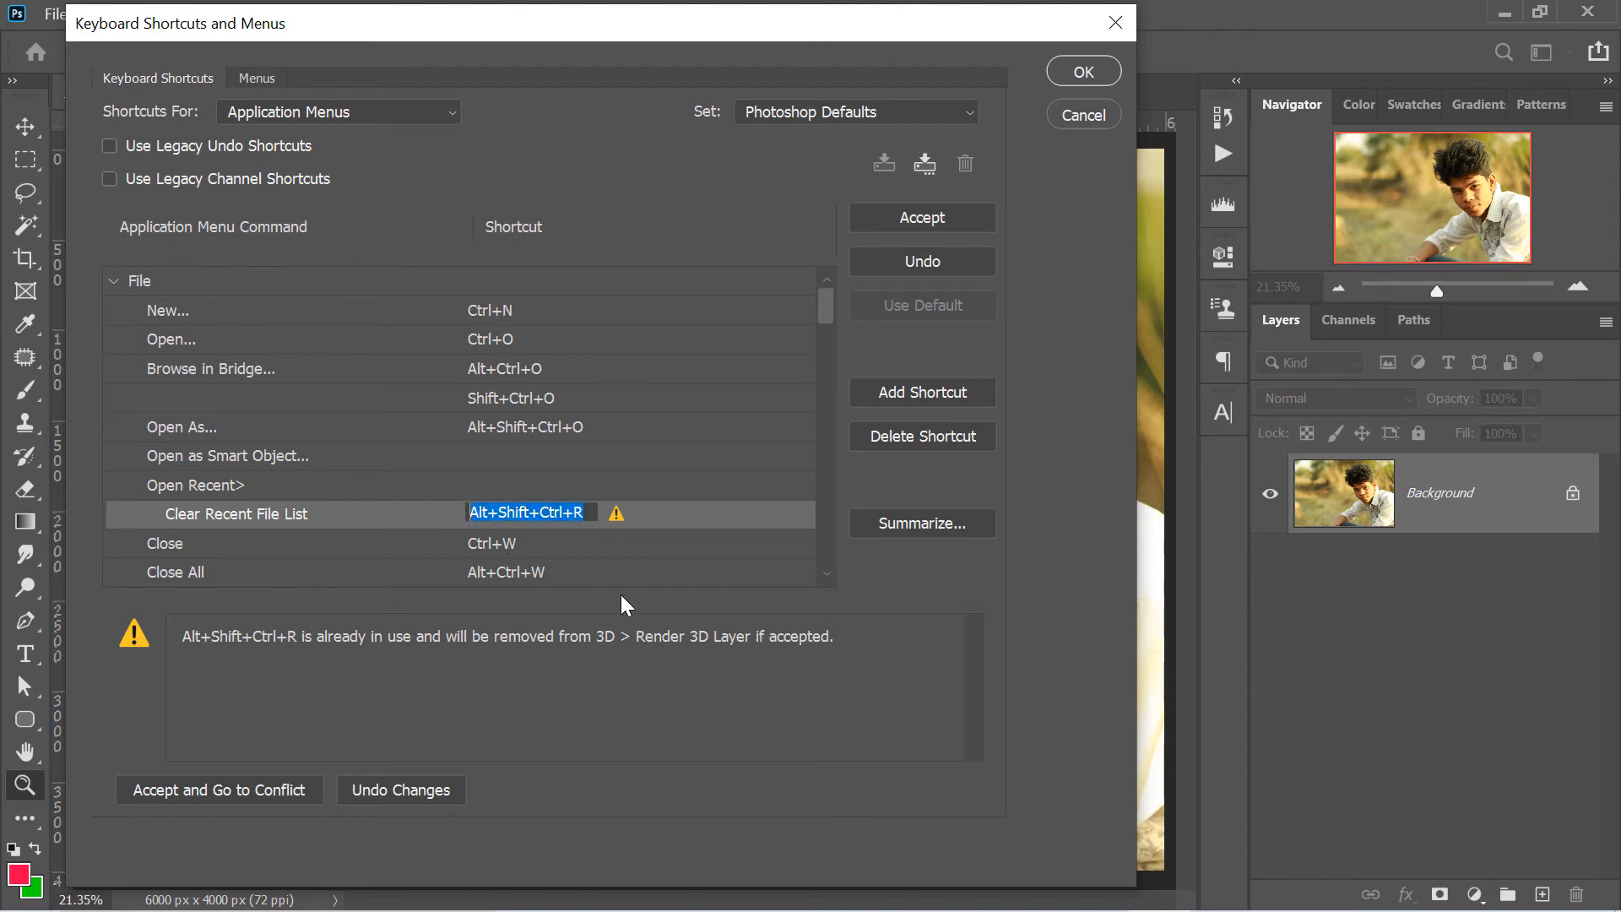
key(shift+ctrl+q)
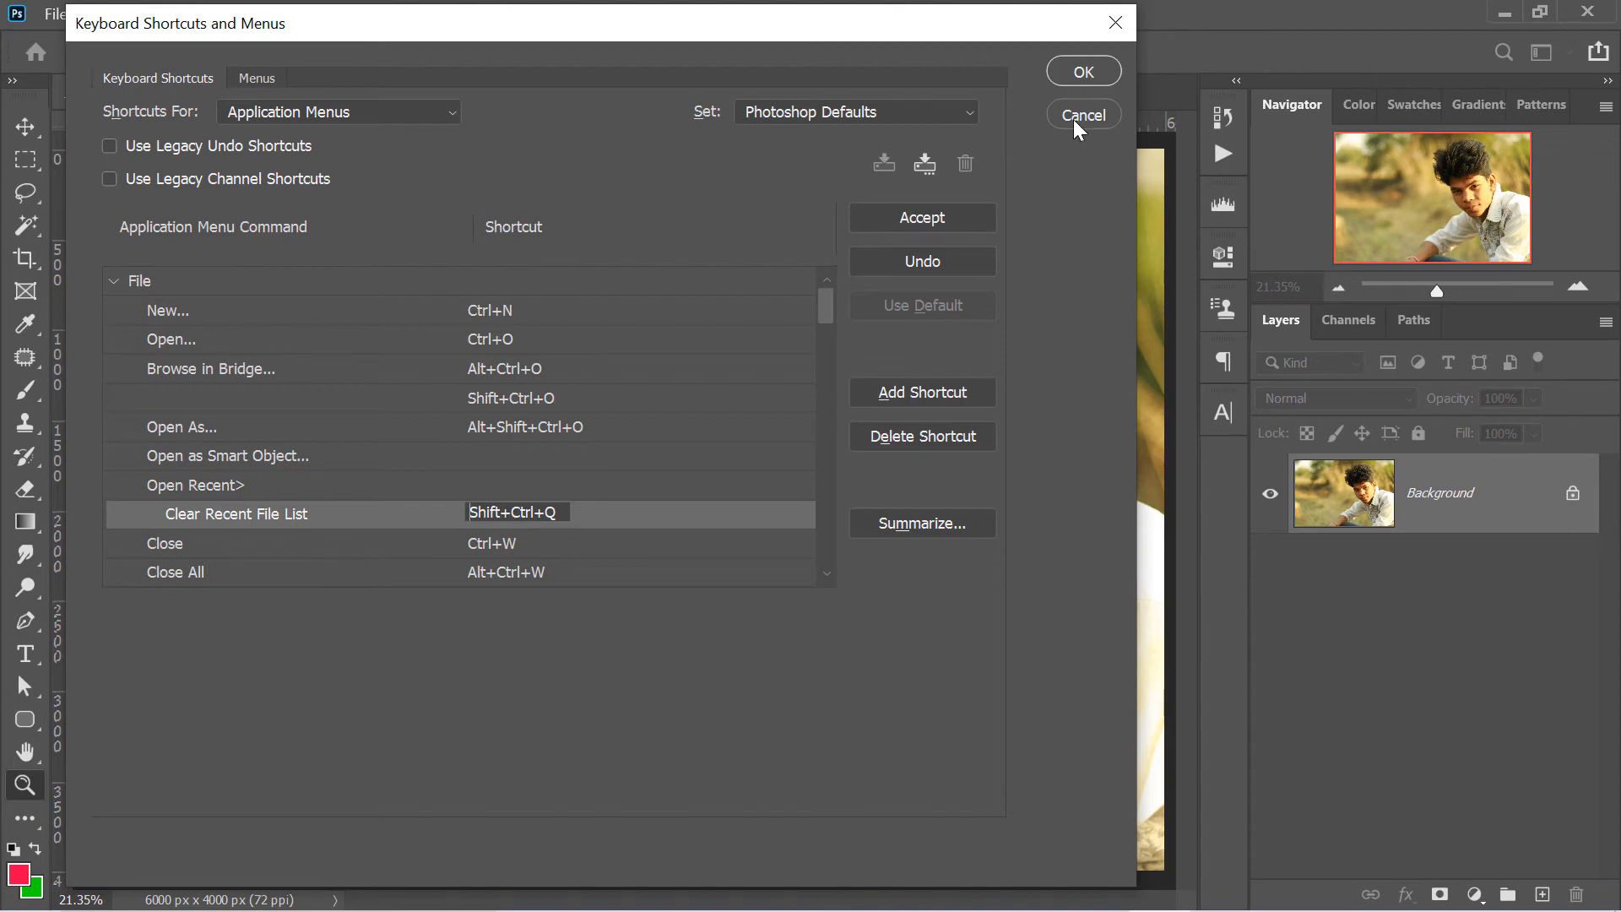
key(Return)
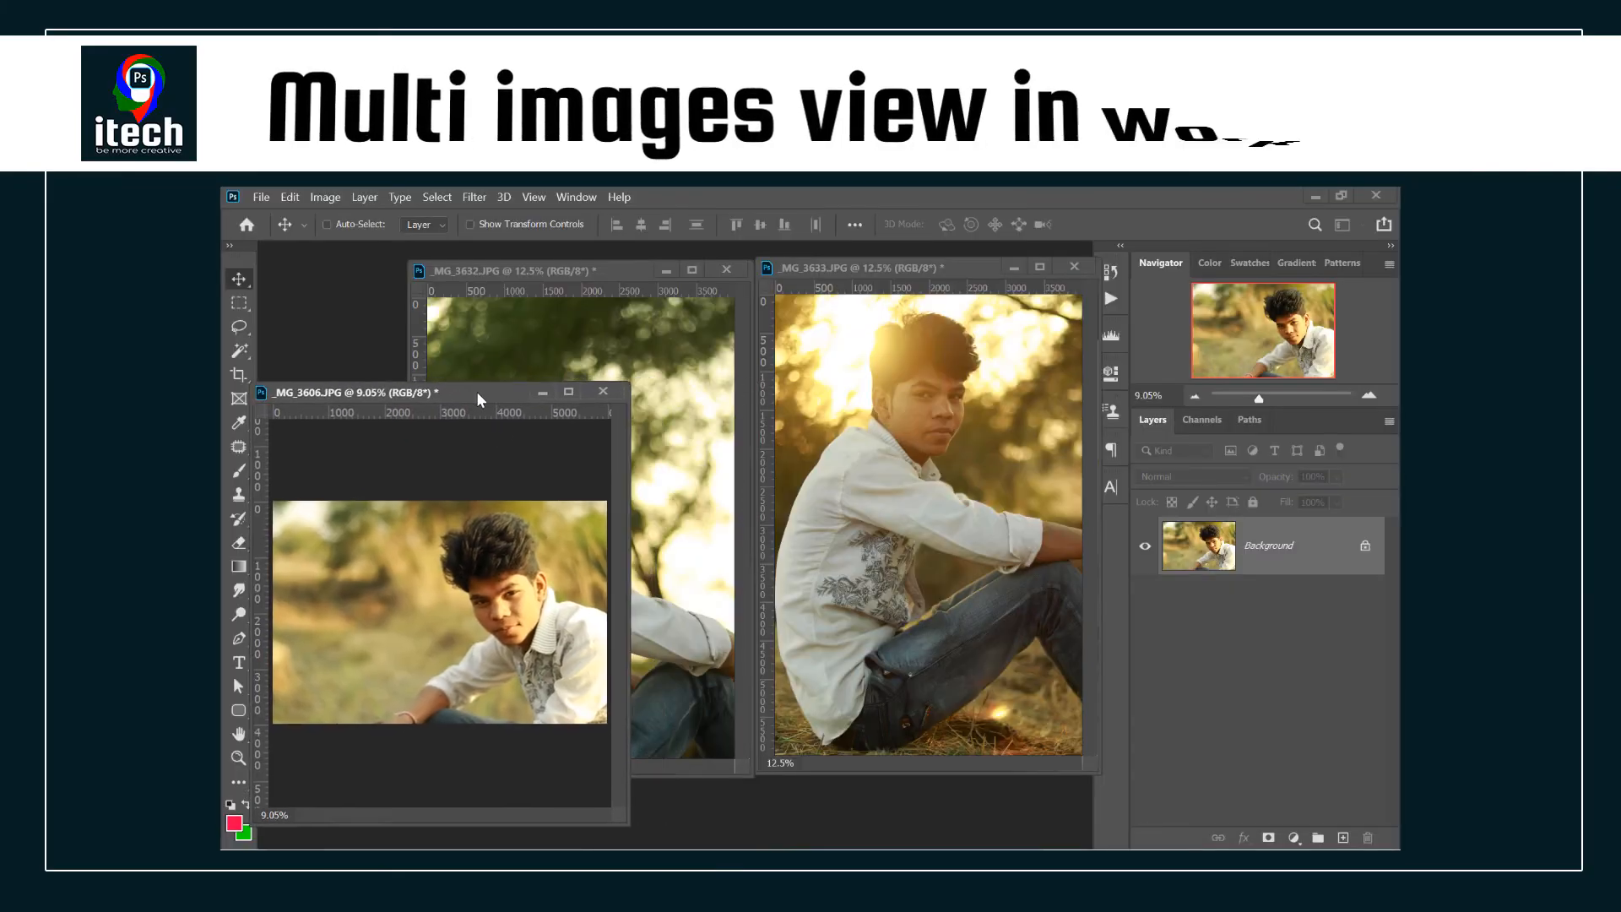
click(880, 265)
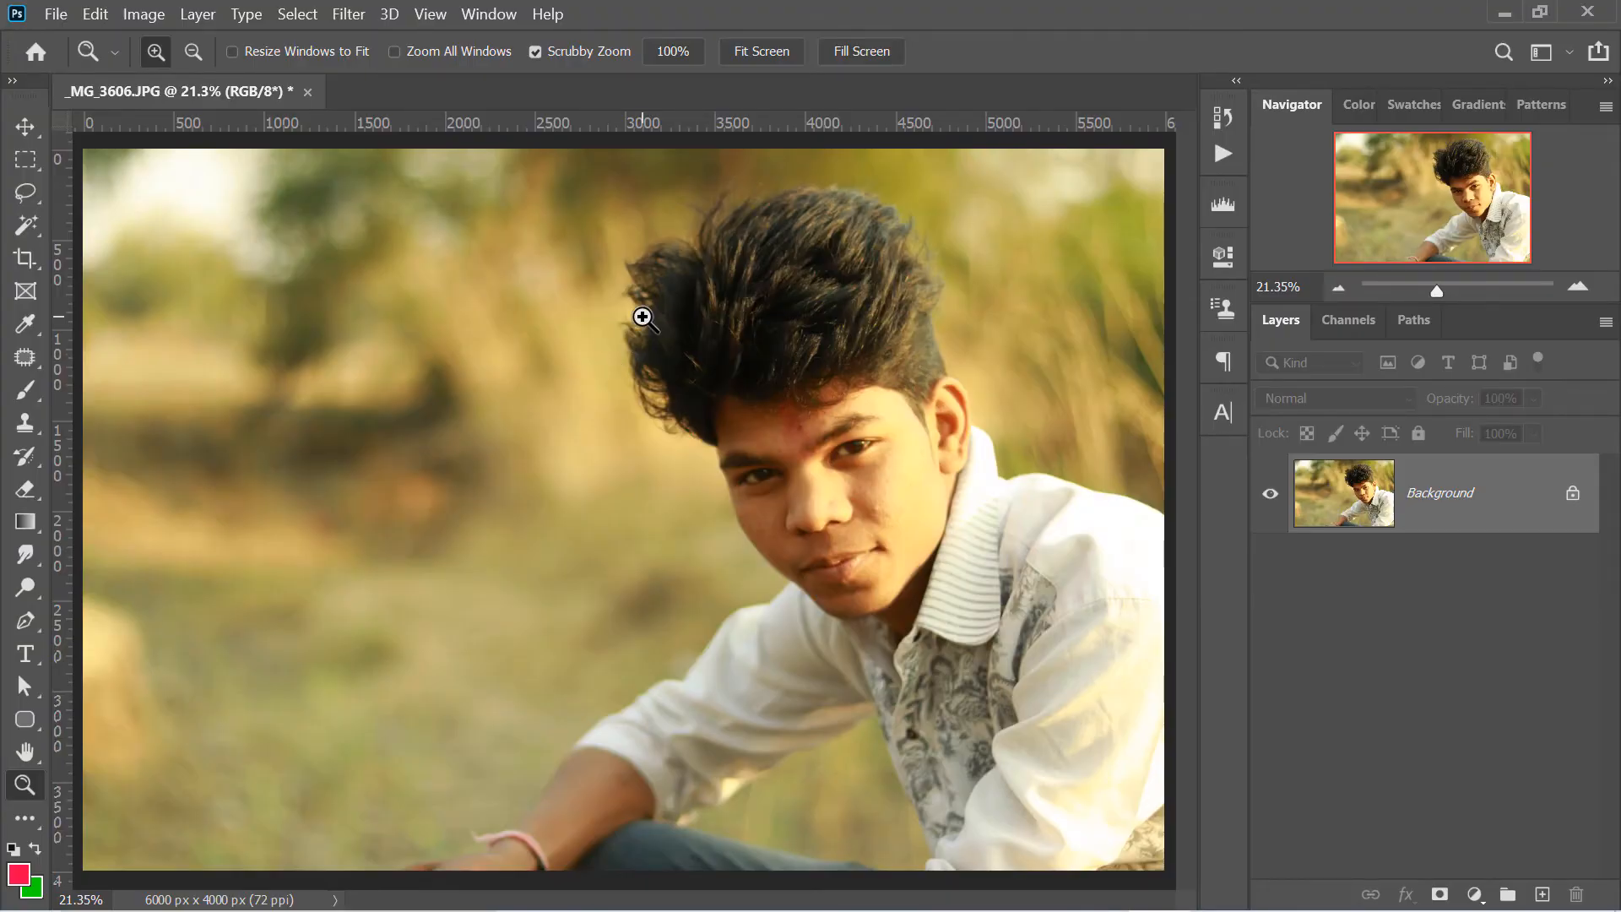
- Open _MG_3632.JPG and _MG_3633.JPG and detach all three photos, including _MG_3606.JPG, into floating windows
key(ctrl+o)
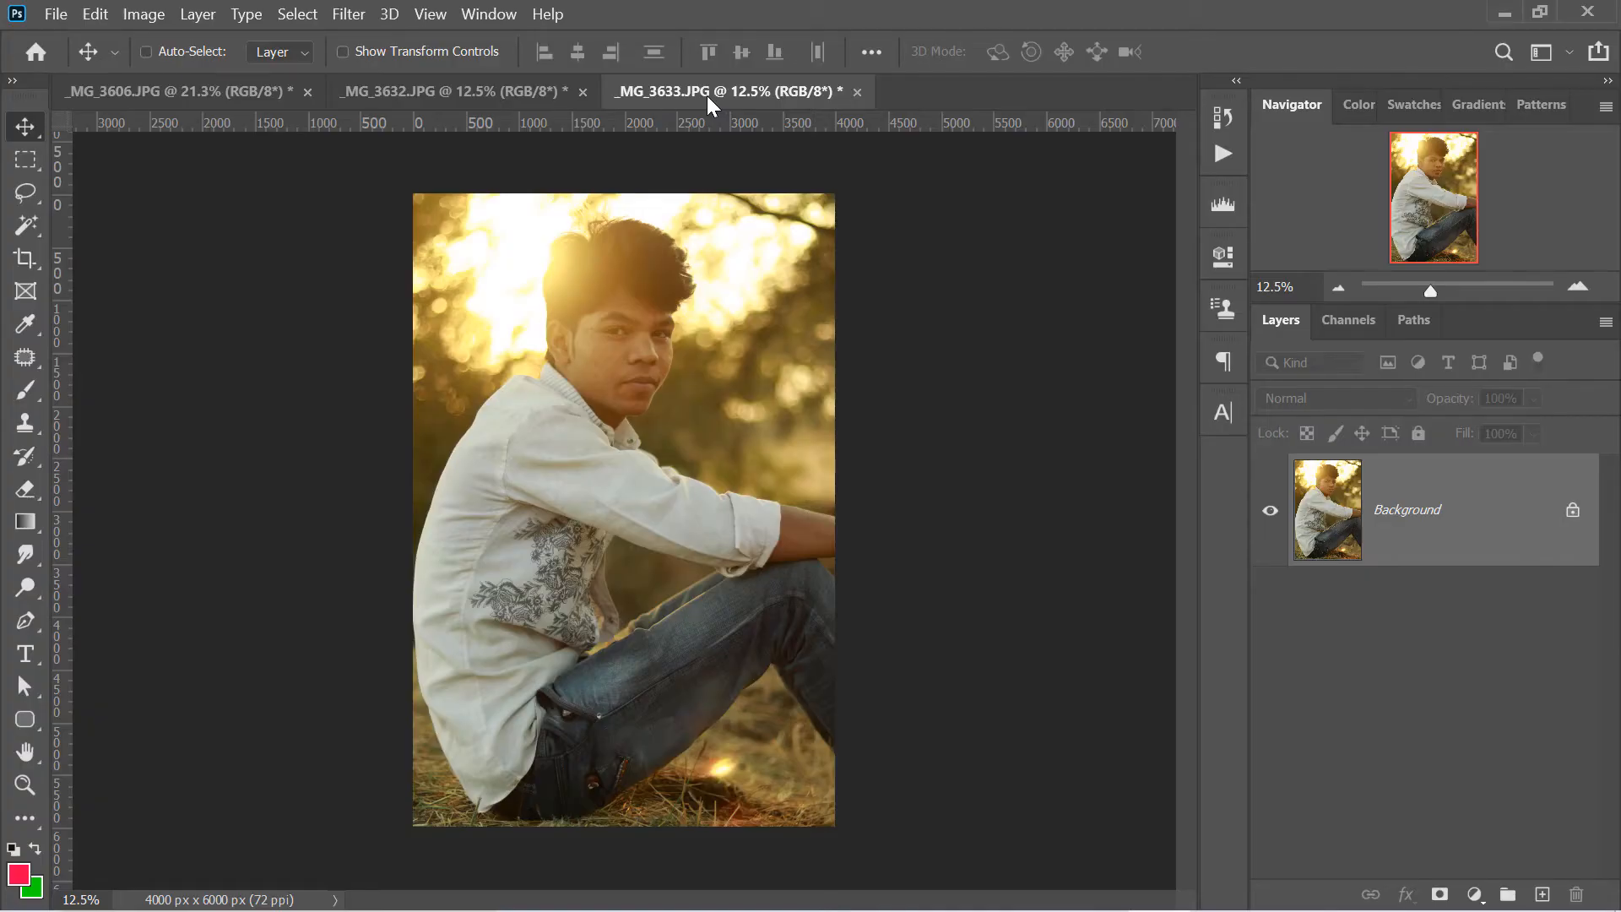
drag(707, 94, 804, 133)
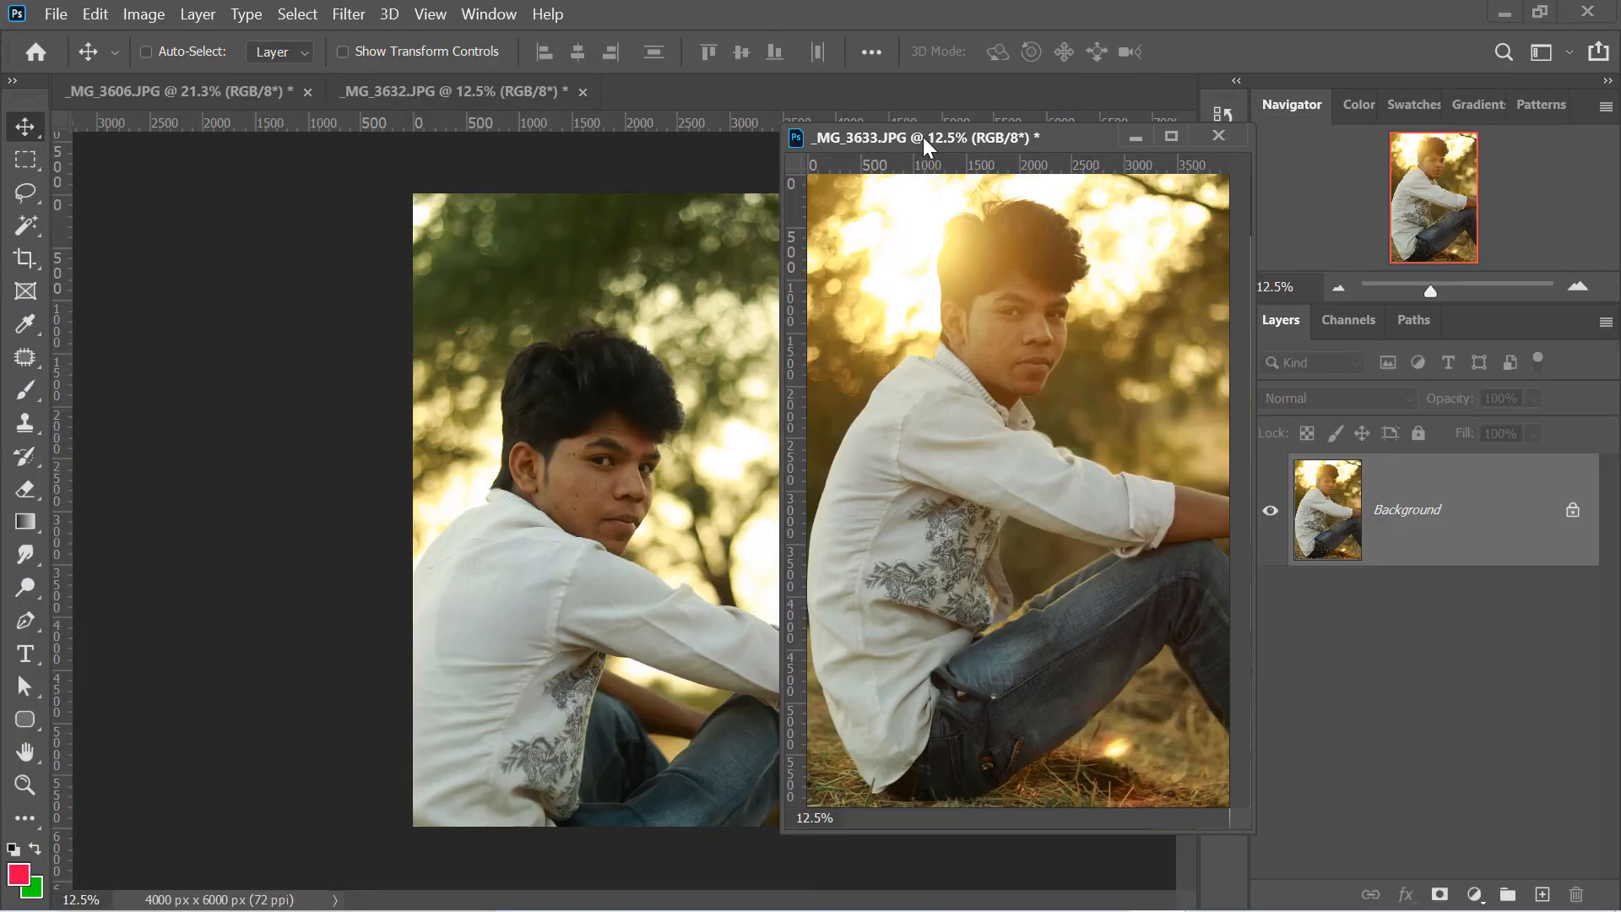
drag(924, 136, 878, 110)
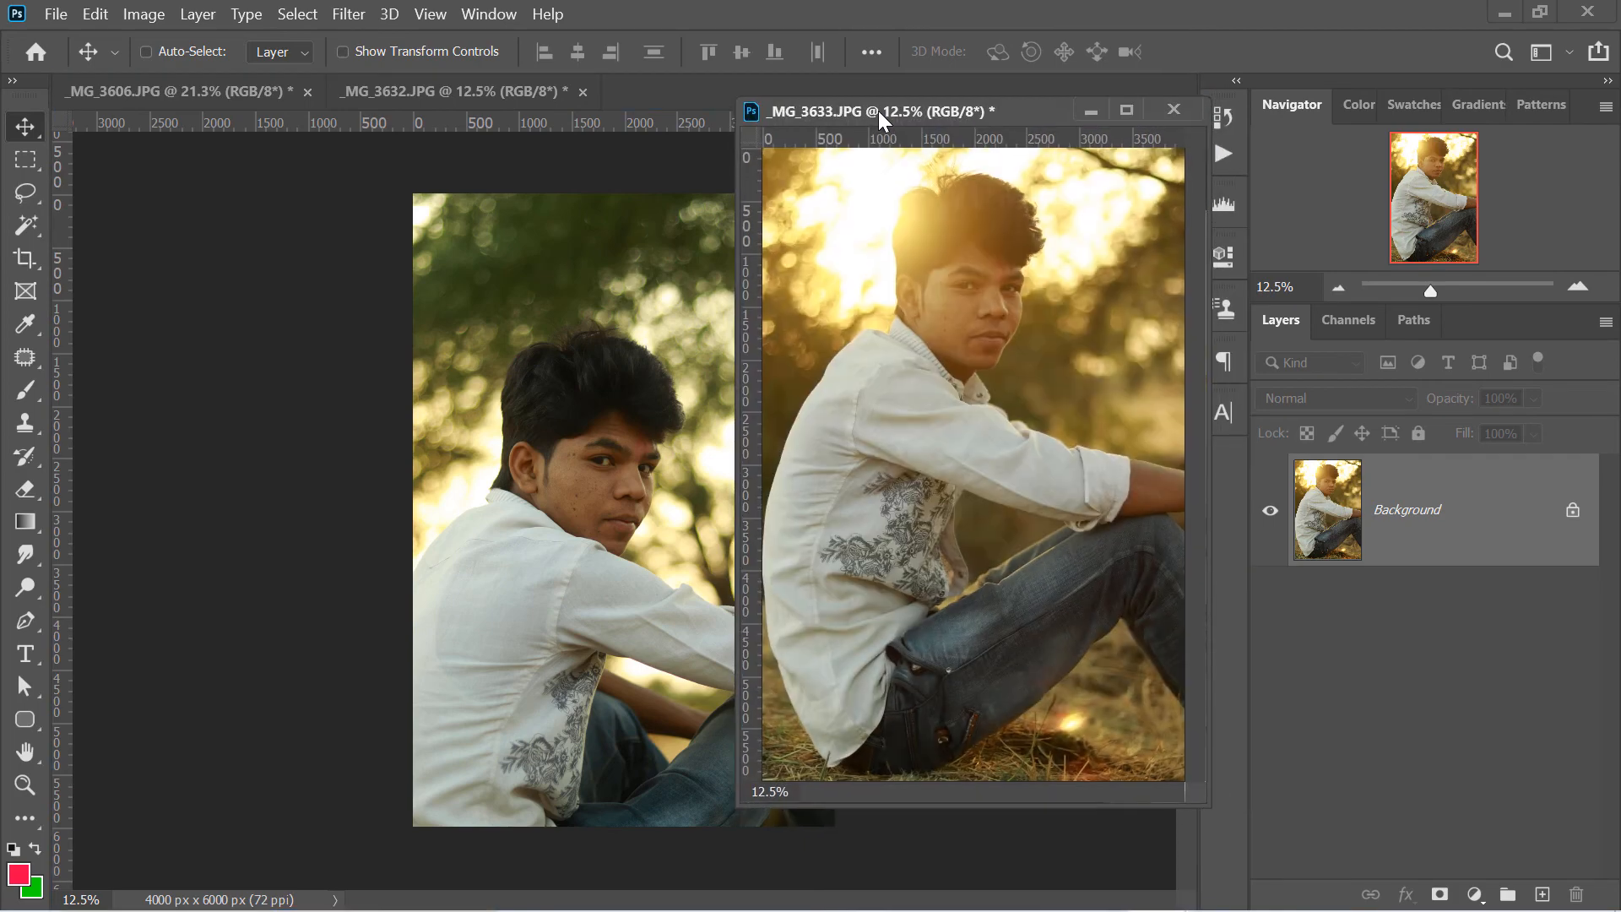
drag(478, 89, 549, 120)
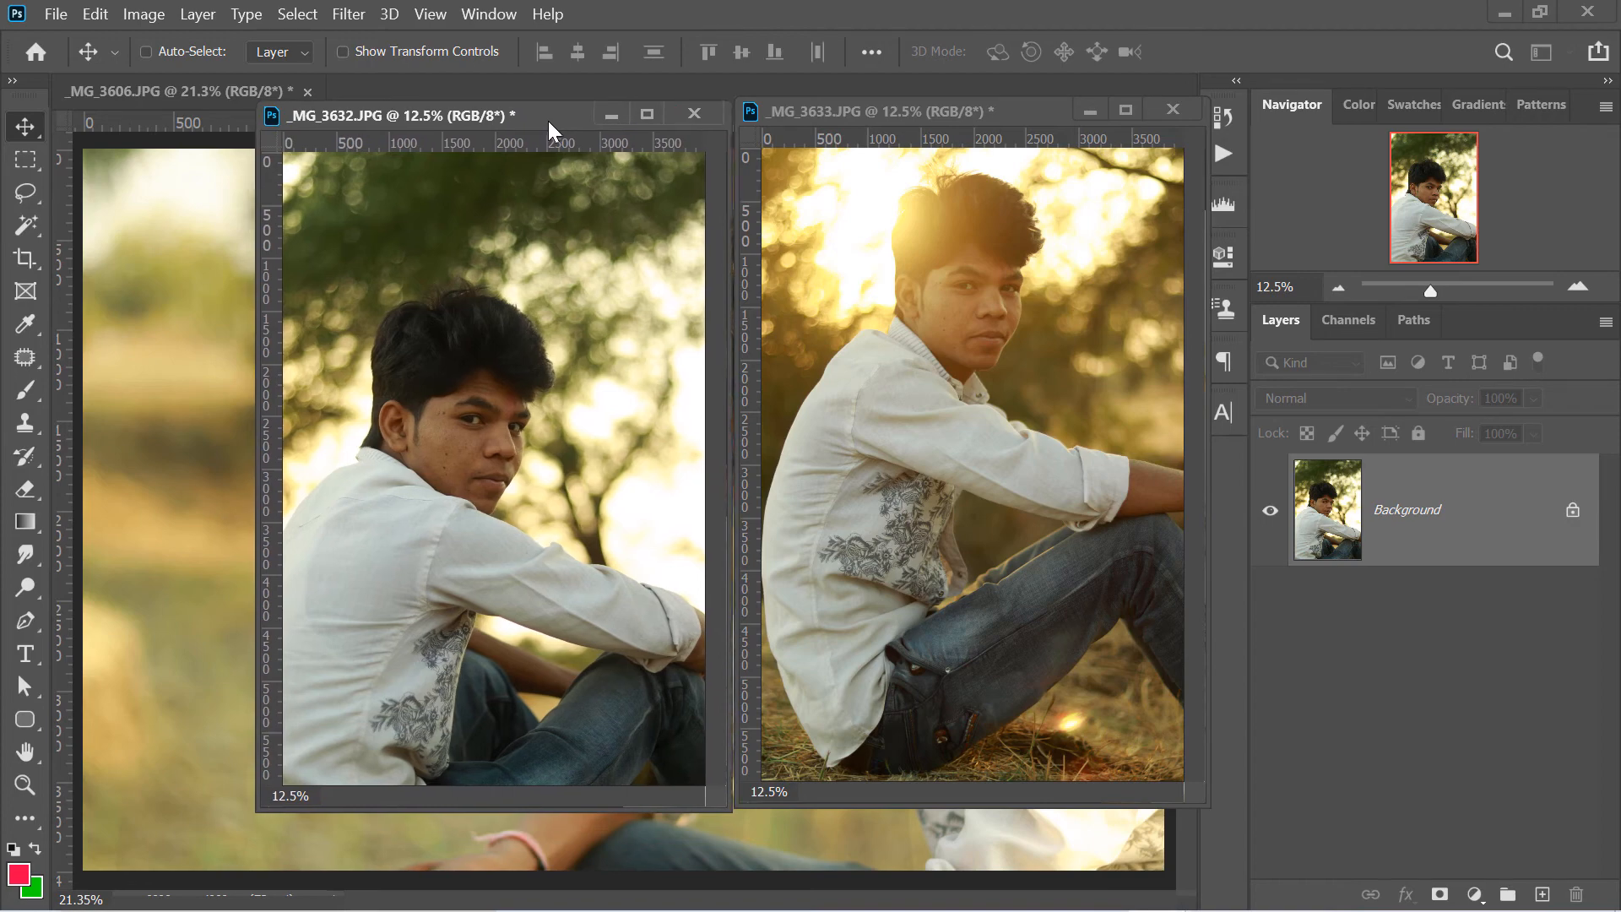
drag(139, 100, 378, 184)
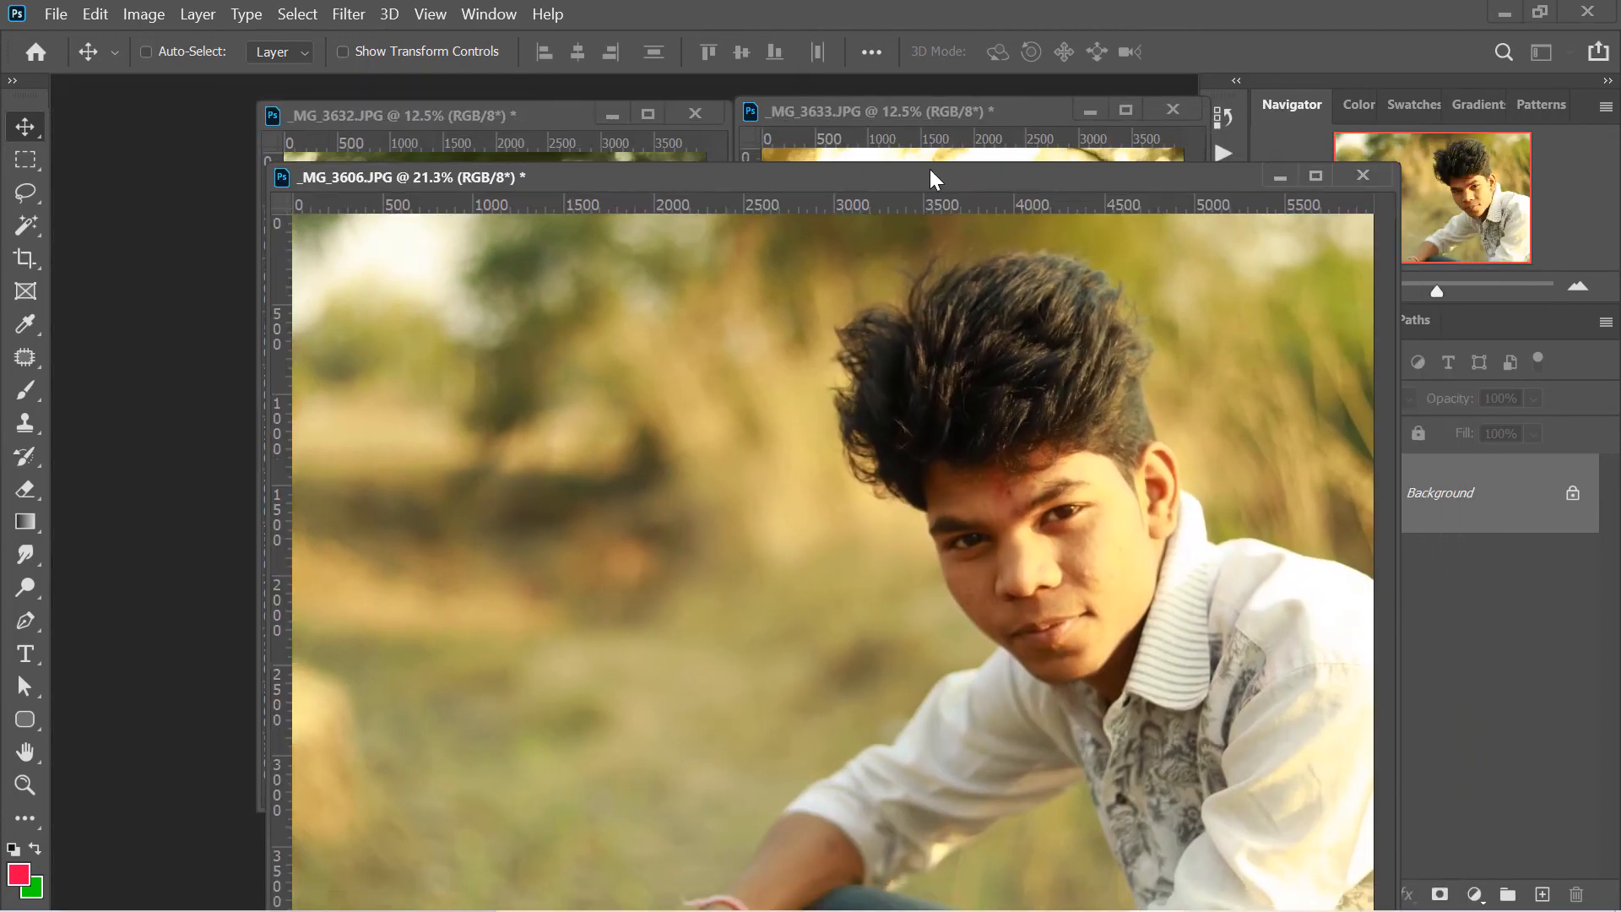
- Shrink the floating _MG_3606.JPG window, zoom its photo to 9.05% and place it partly over _MG_3632.JPG
drag(843, 174, 661, 429)
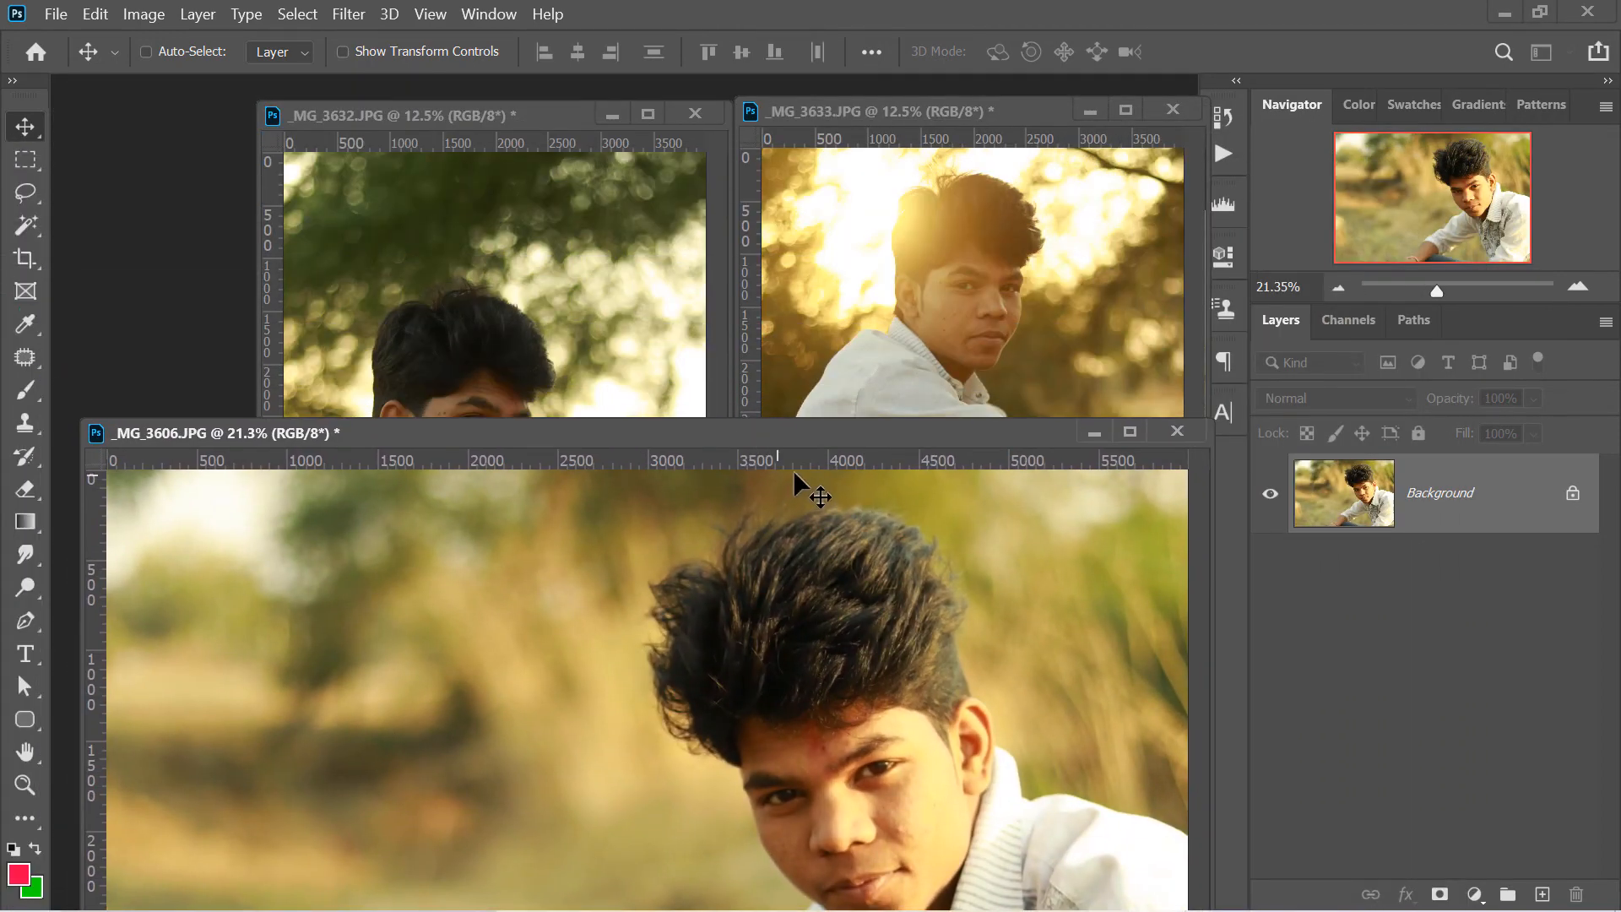
drag(920, 442, 945, 282)
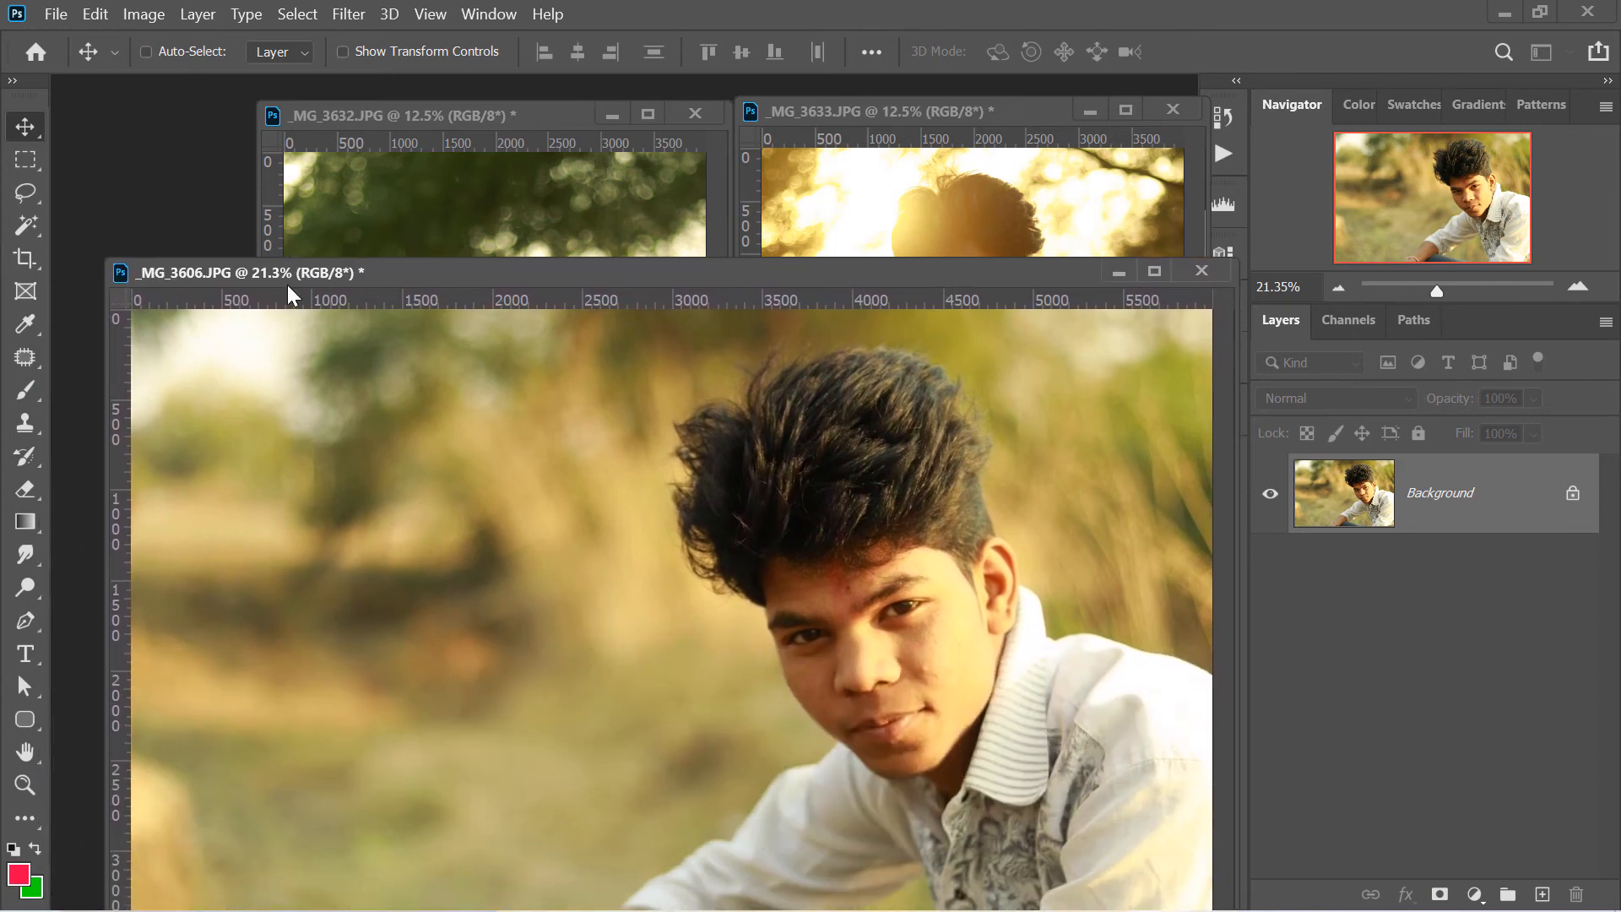
drag(102, 259, 720, 450)
drag(939, 456, 439, 292)
scroll(520, 452, down, 13)
scroll(527, 428, up, 3)
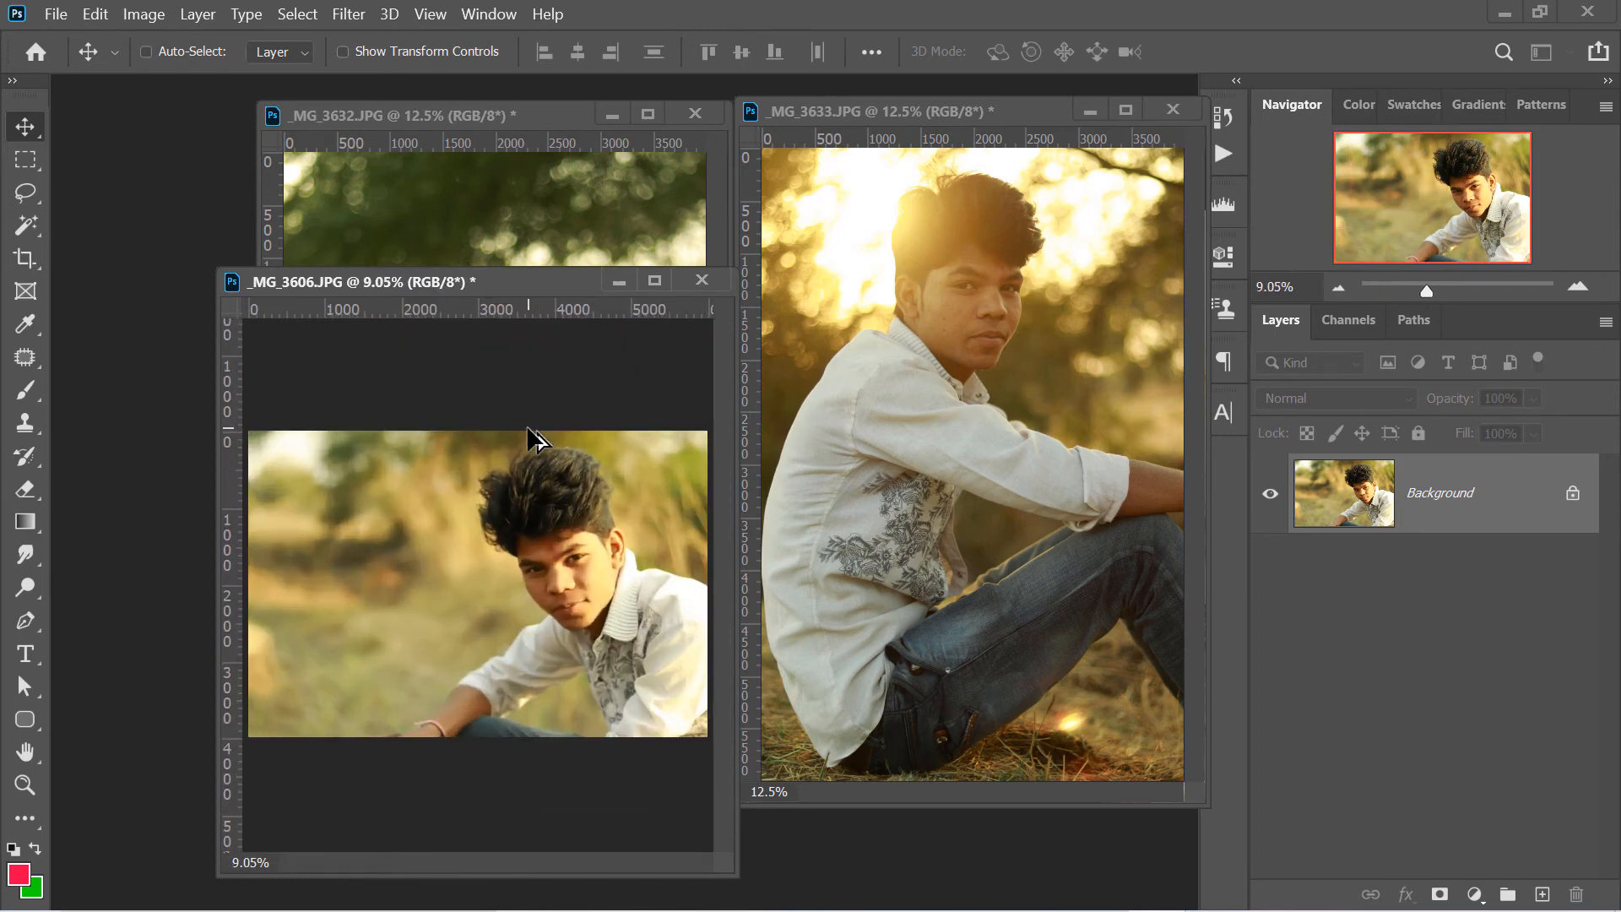
drag(535, 281, 352, 285)
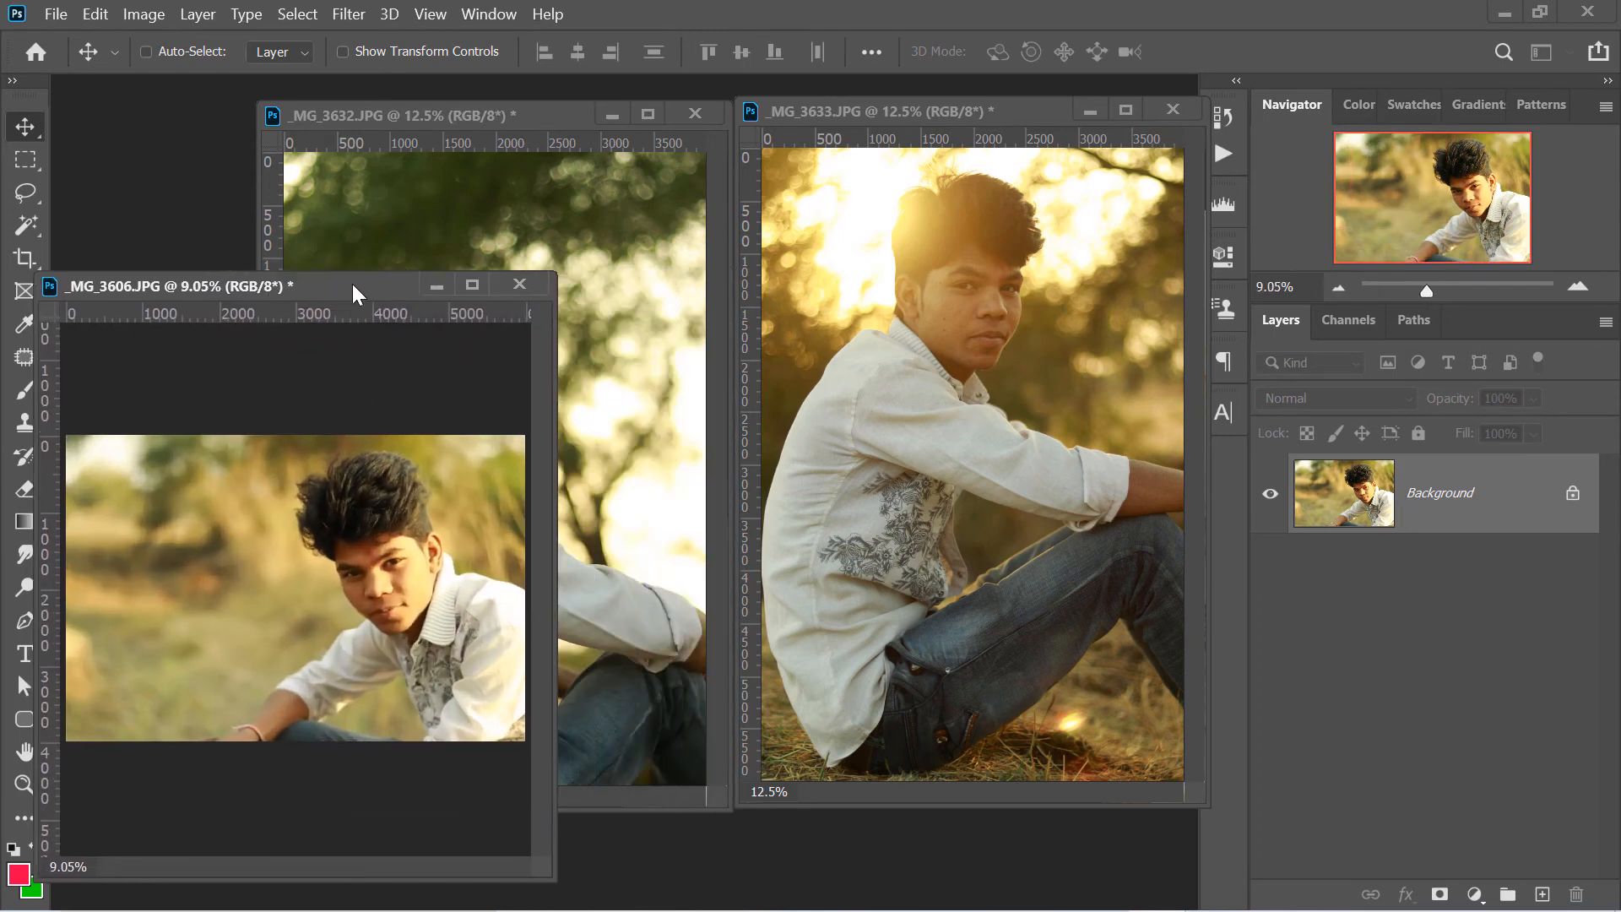
- Move and enlarge the floating _MG_3606.JPG window beside _MG_3633.JPG, and dock _MG_3633.JPG back as a tabbed document
click(907, 108)
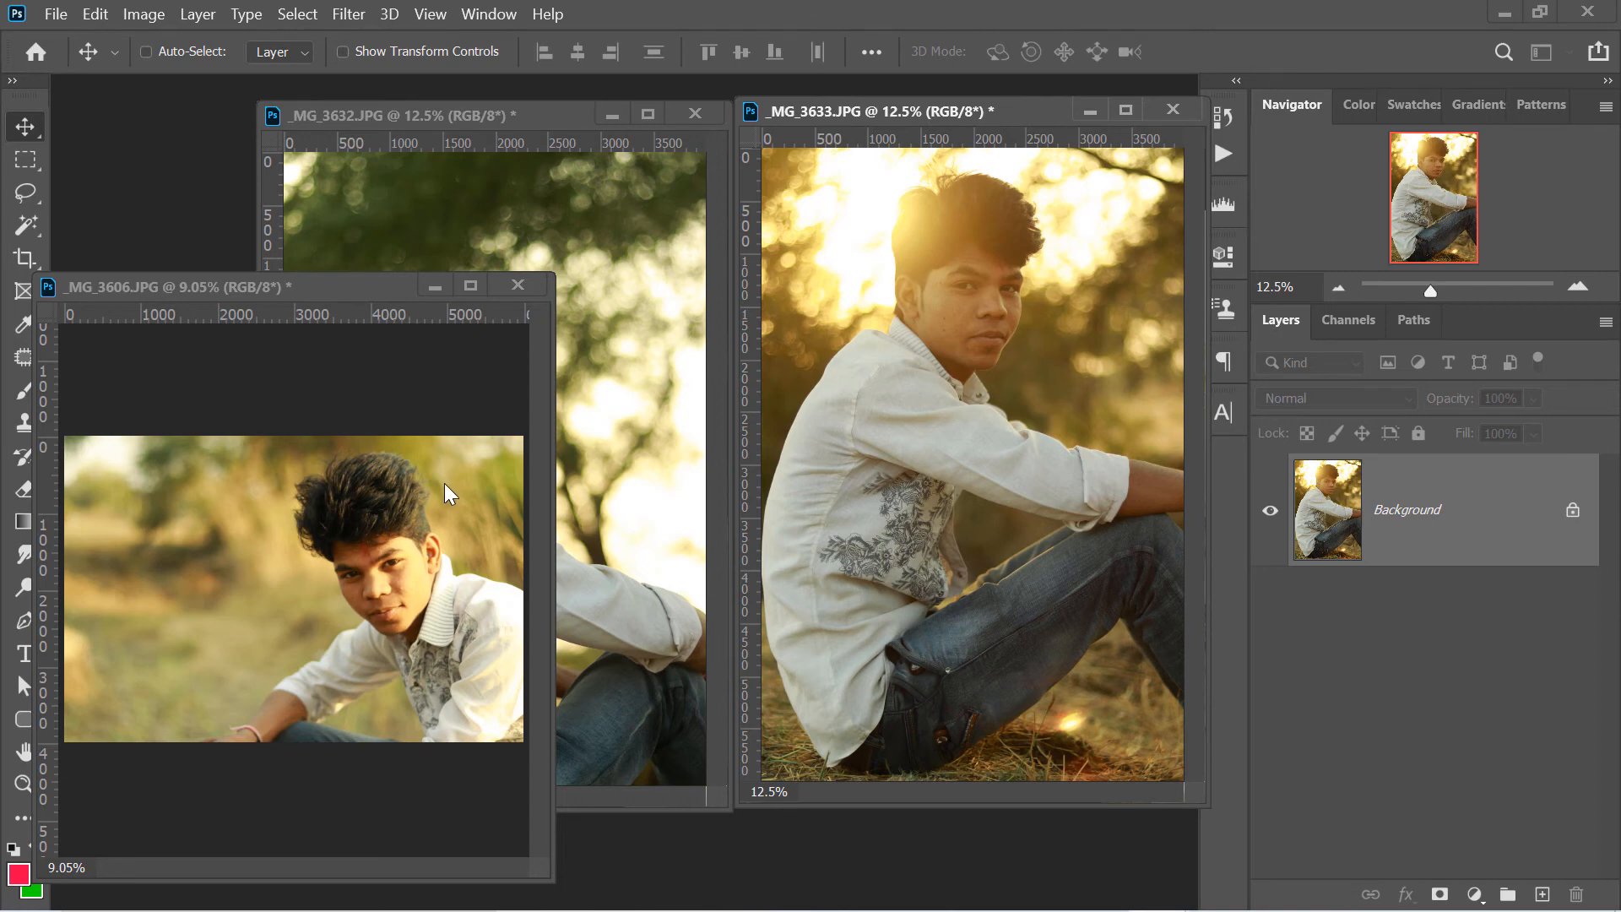
drag(387, 285, 418, 98)
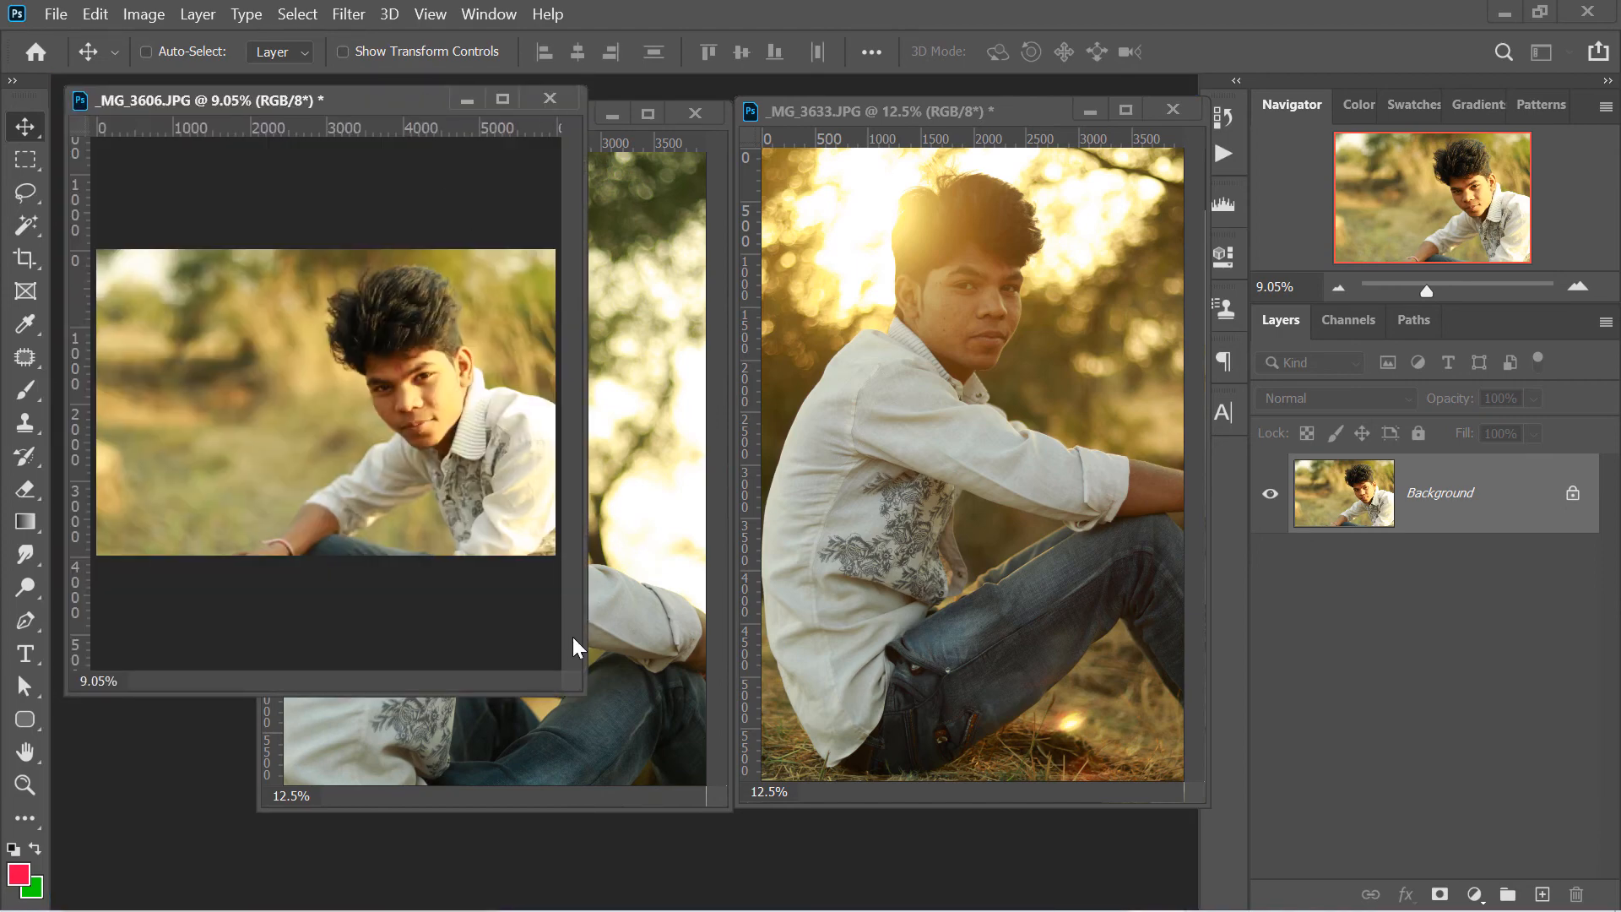
drag(582, 692, 671, 830)
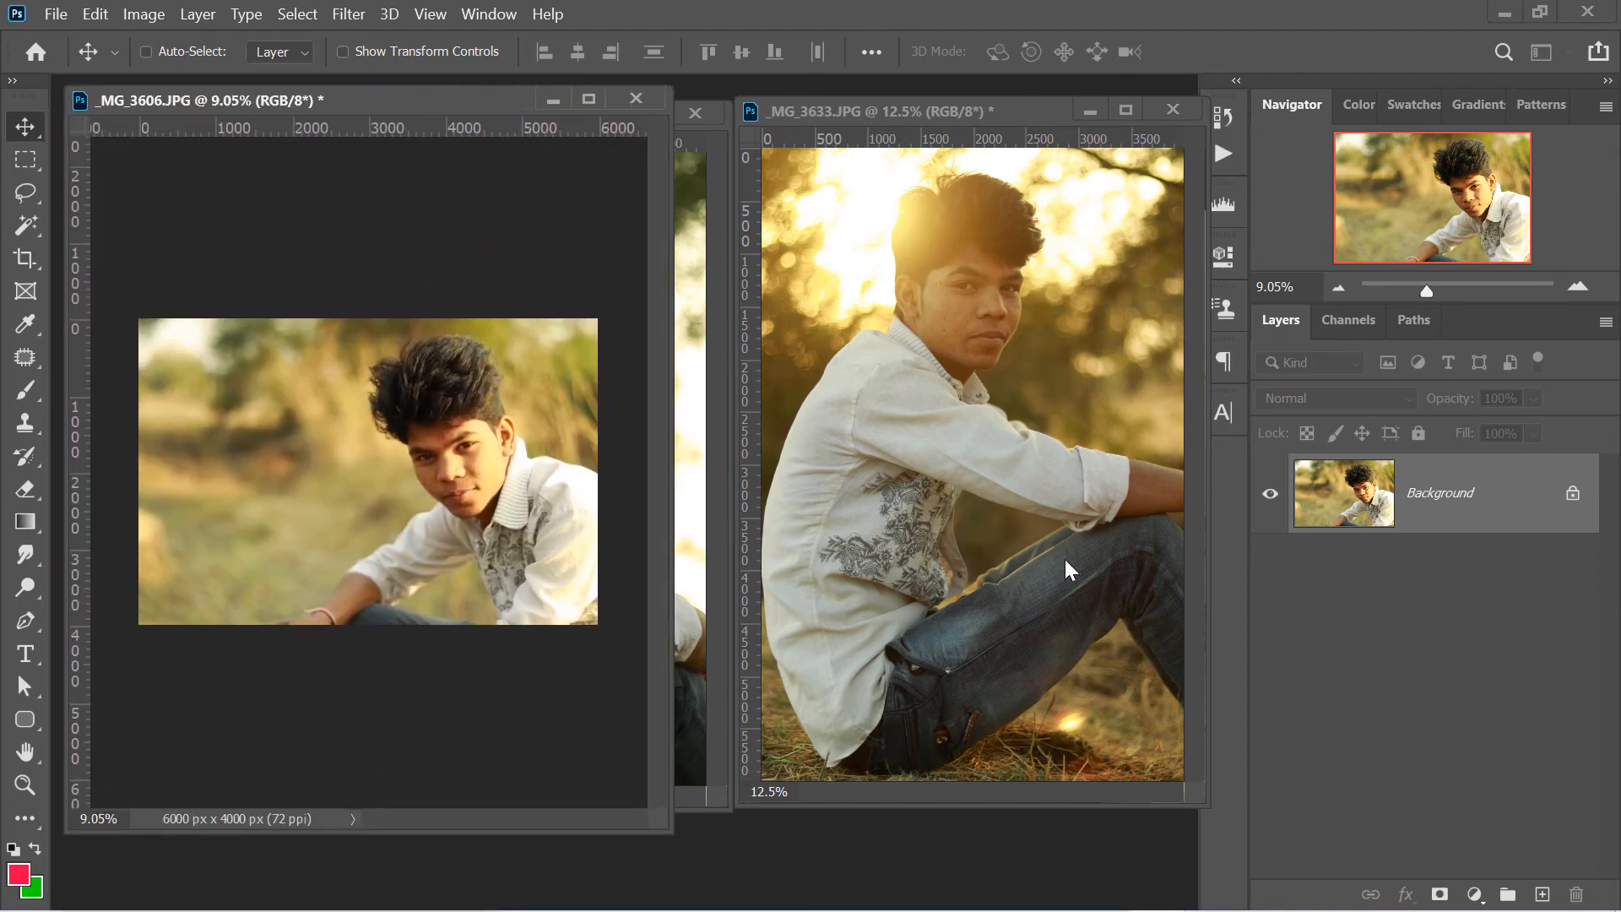
drag(1016, 114, 876, 95)
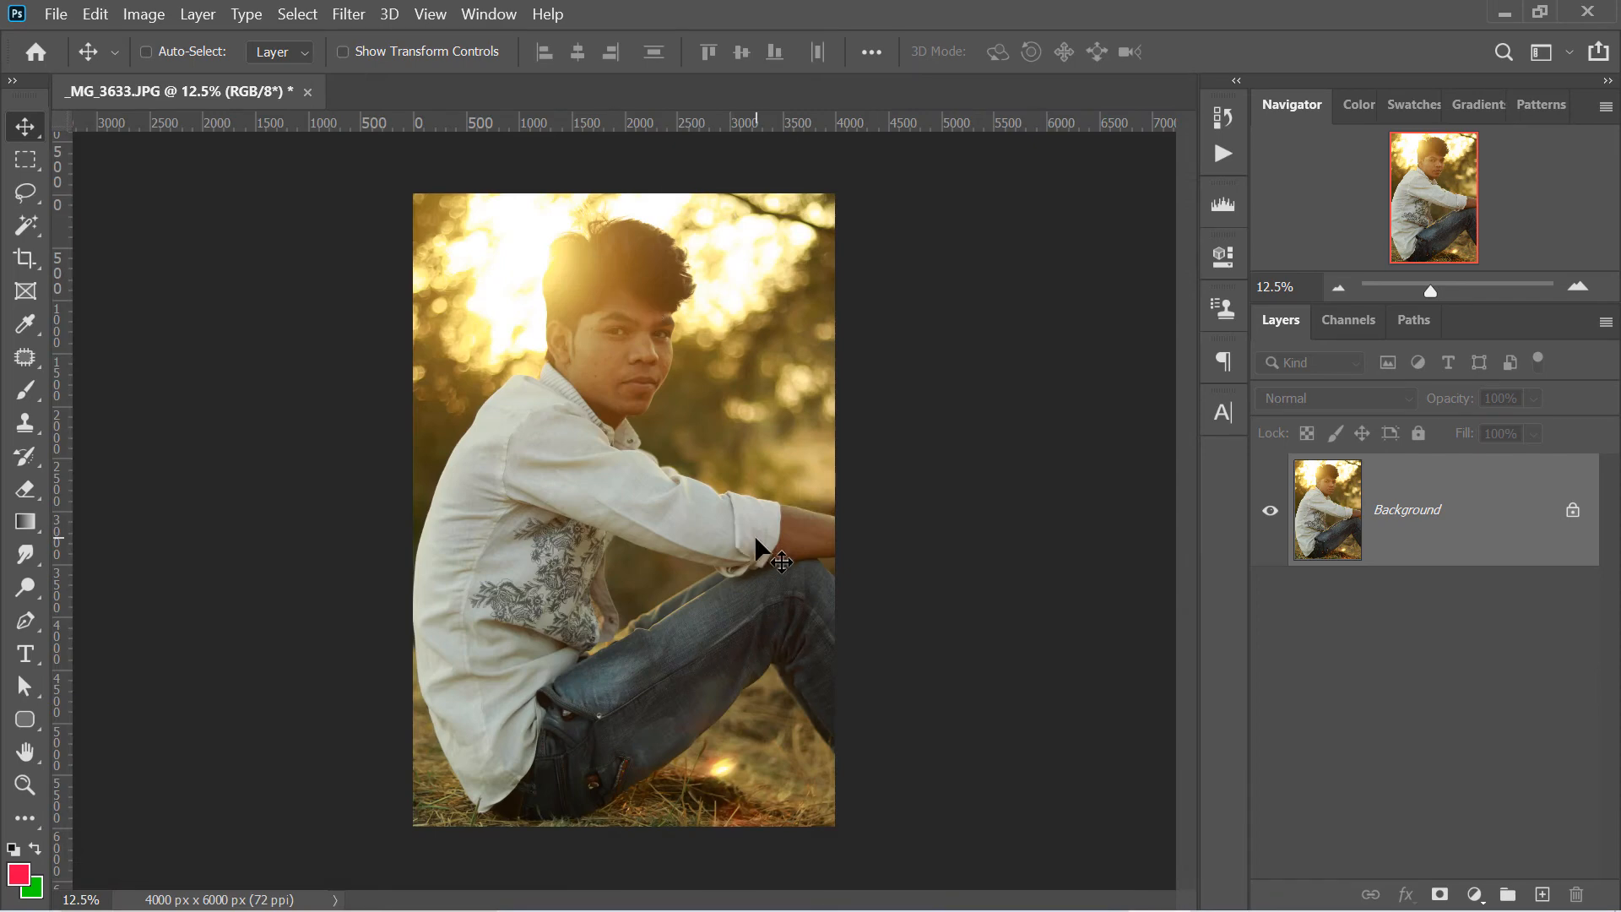
- Cycle _MG_3633.JPG through the full screen modes, zoom in on the face to 63.18% and return to the standard screen mode
key(f)
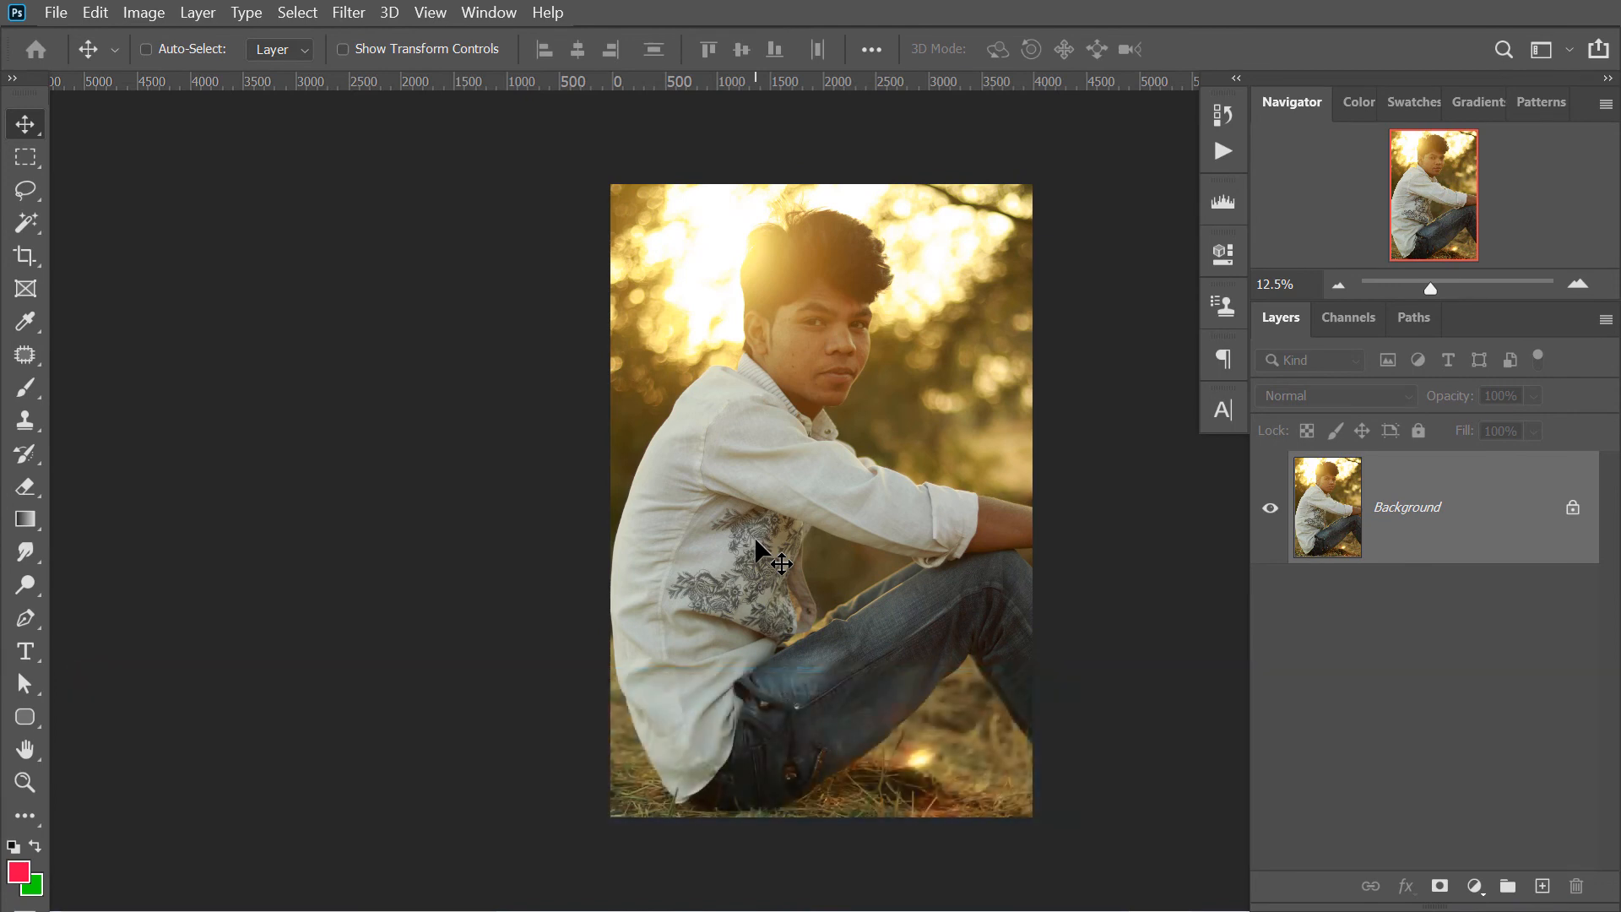
key(f)
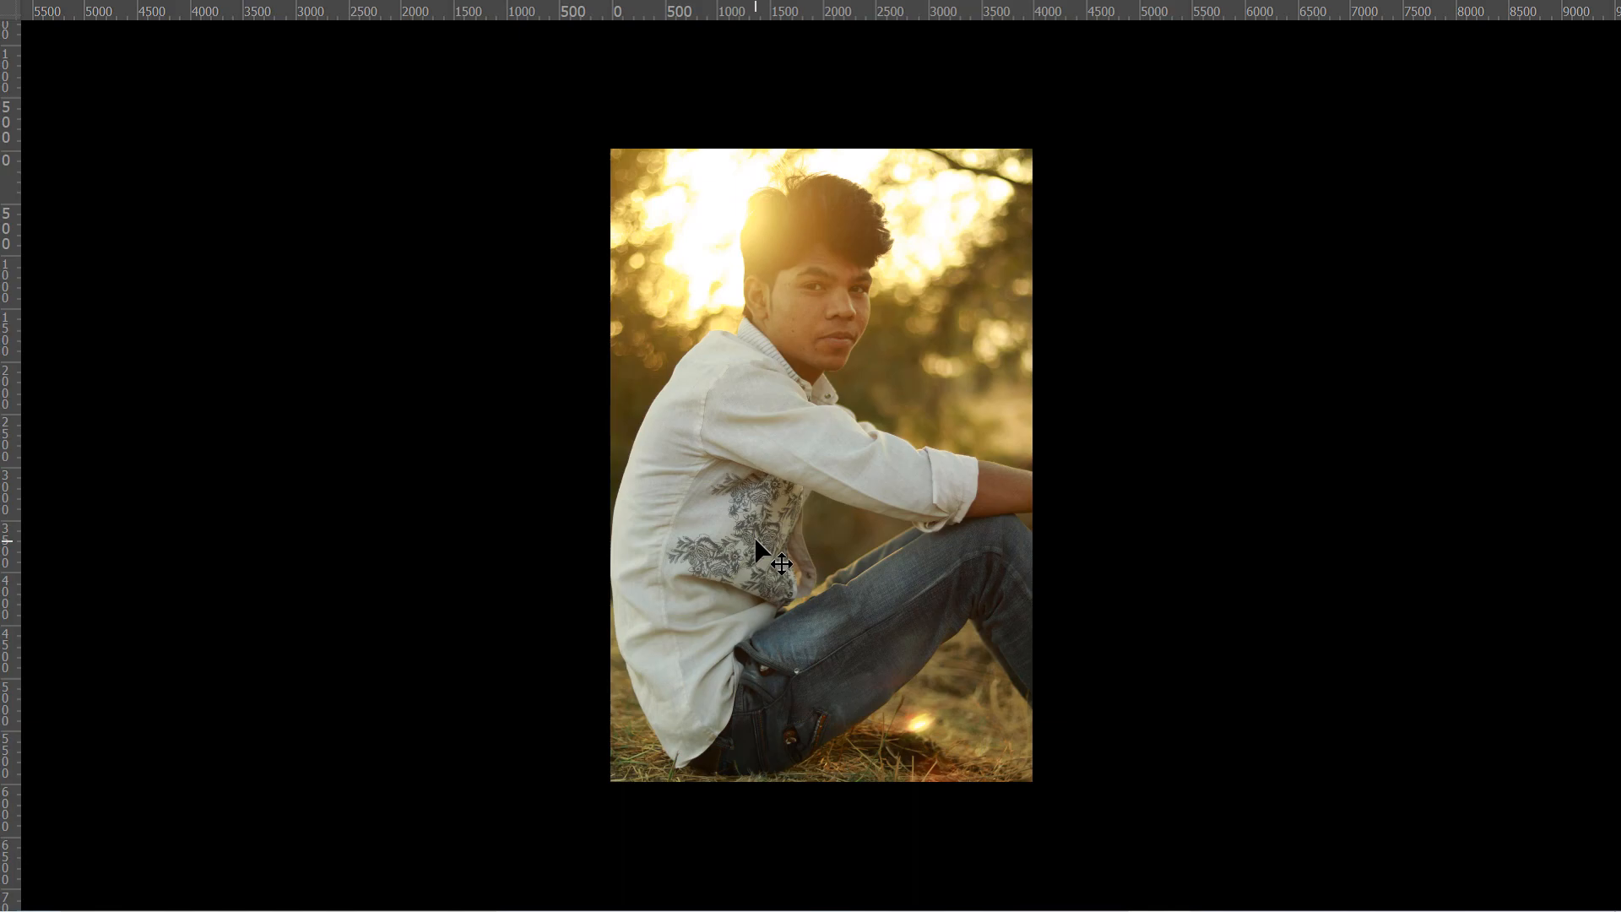
scroll(932, 568, up, 6)
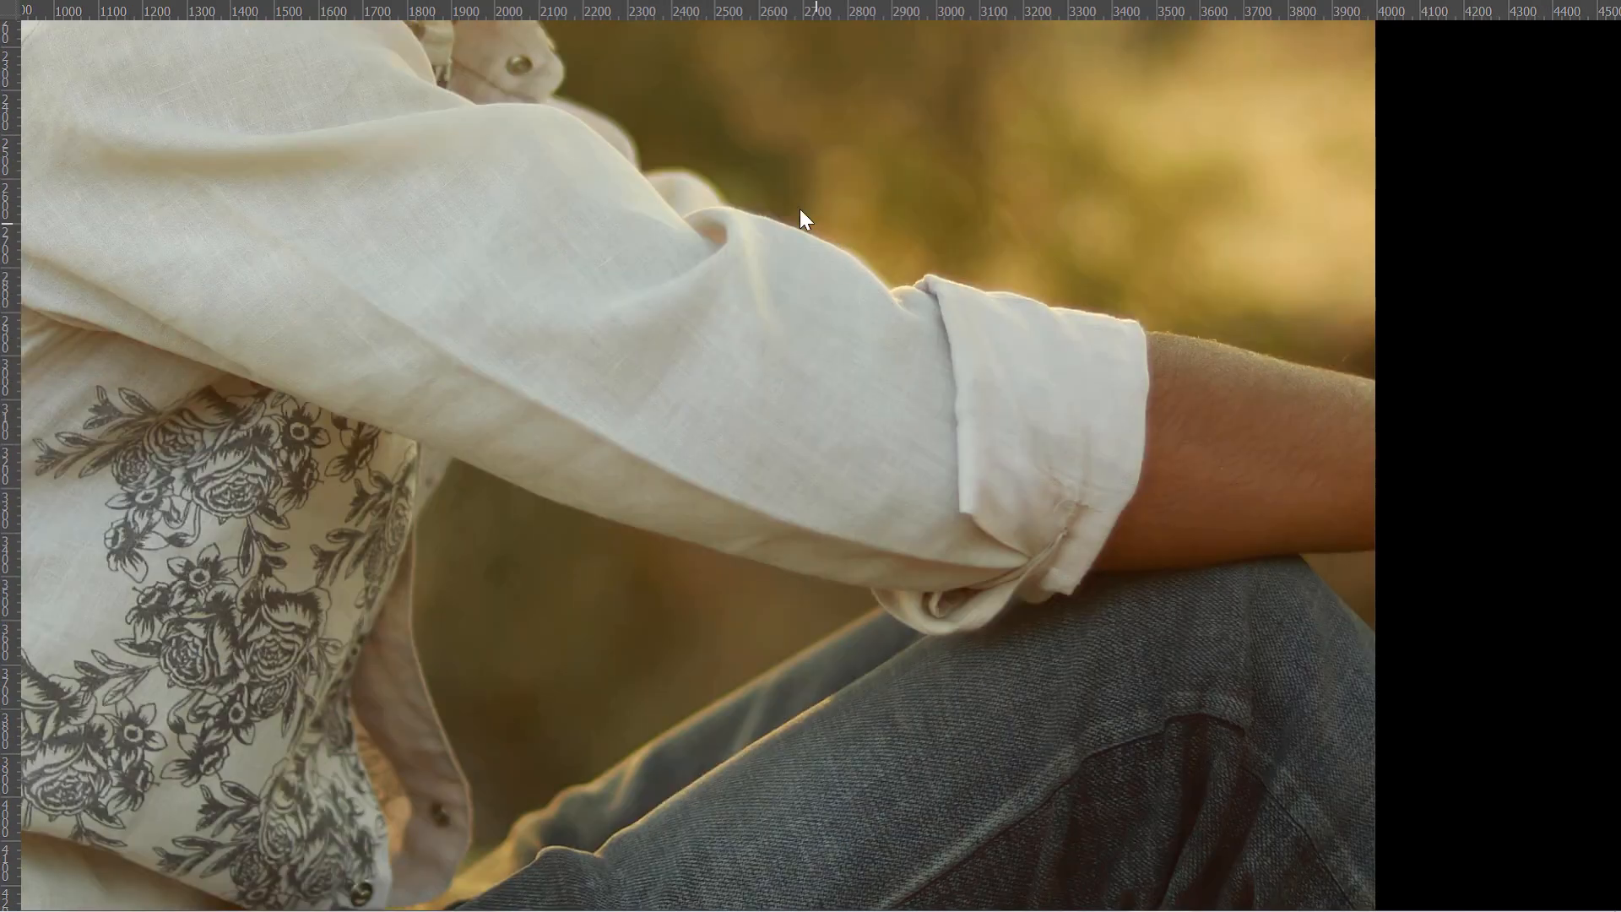
drag(799, 209, 1122, 749)
scroll(1038, 583, up, 1)
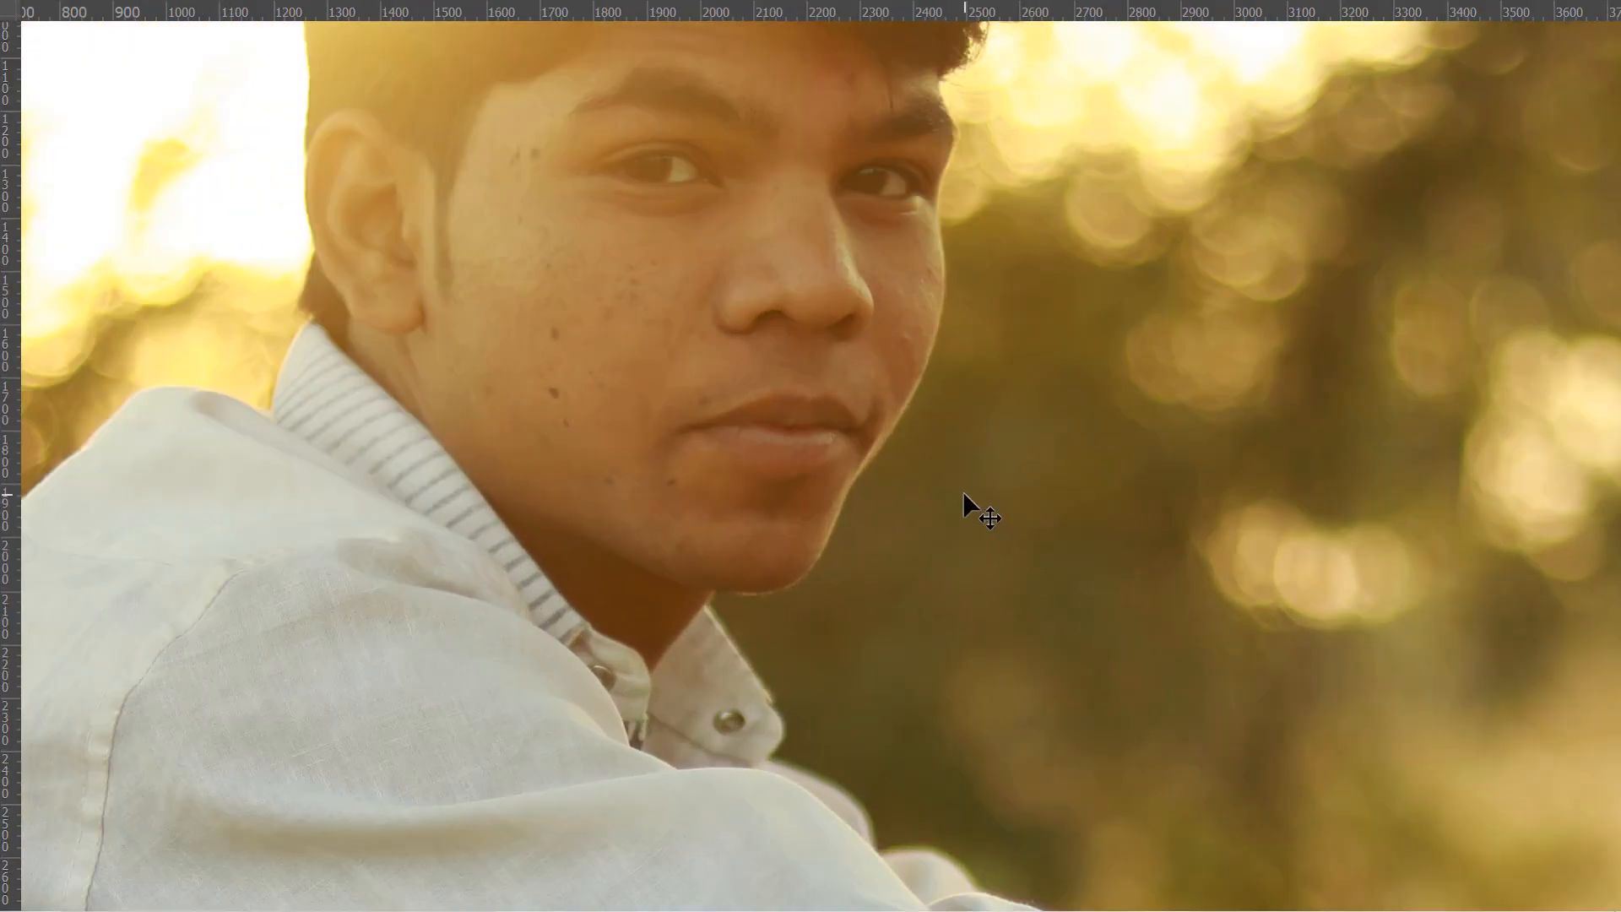
key(f)
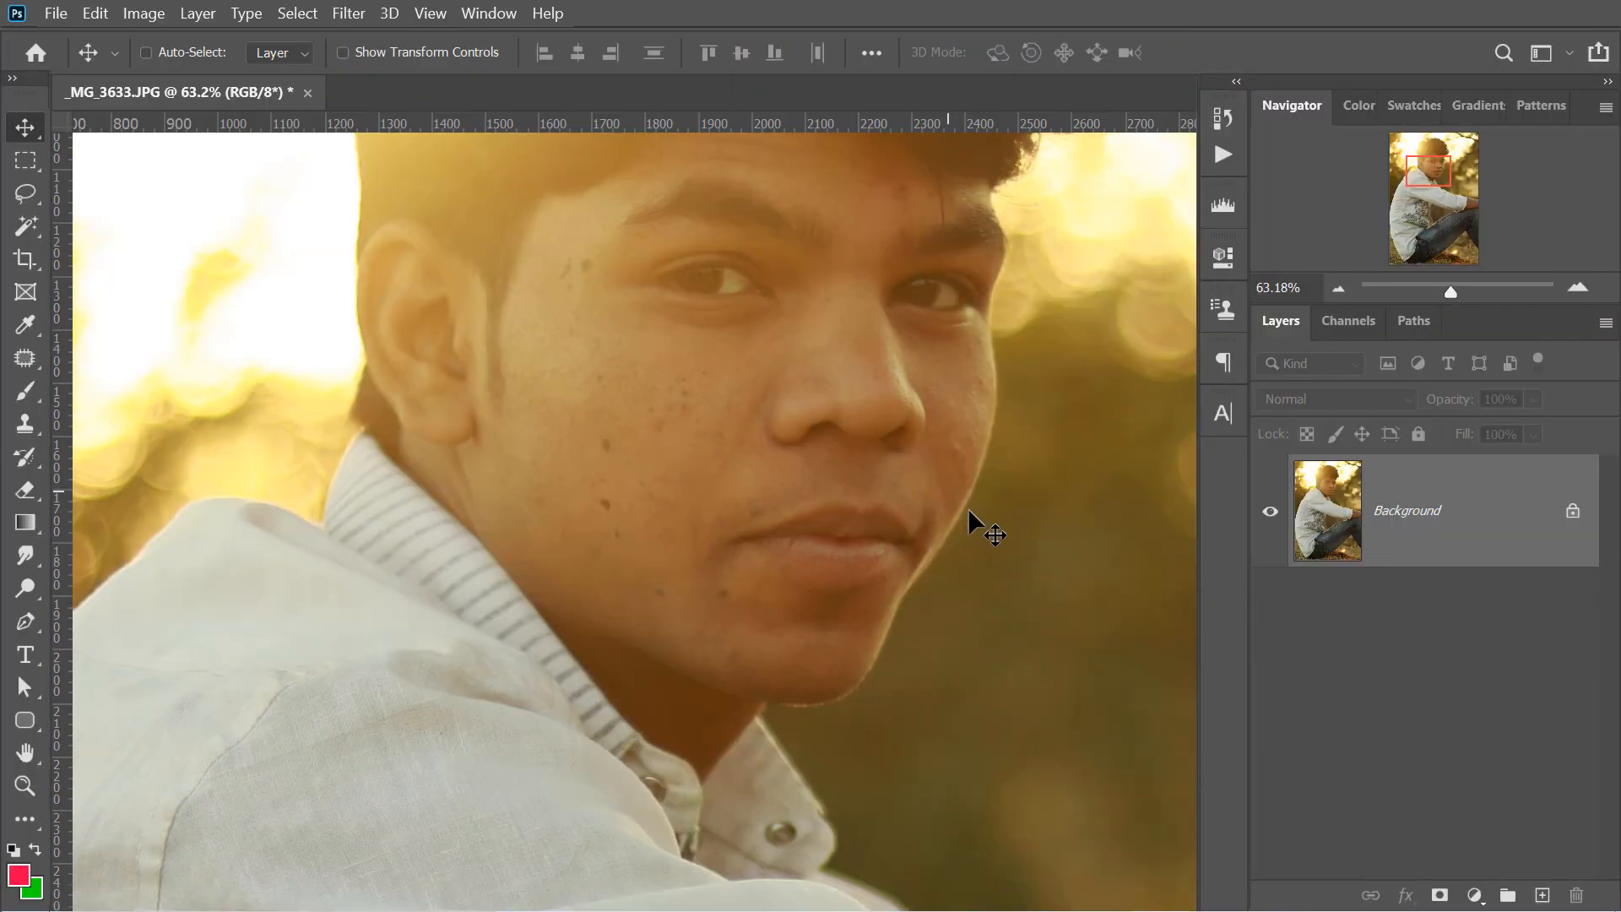
key(f)
key(f)
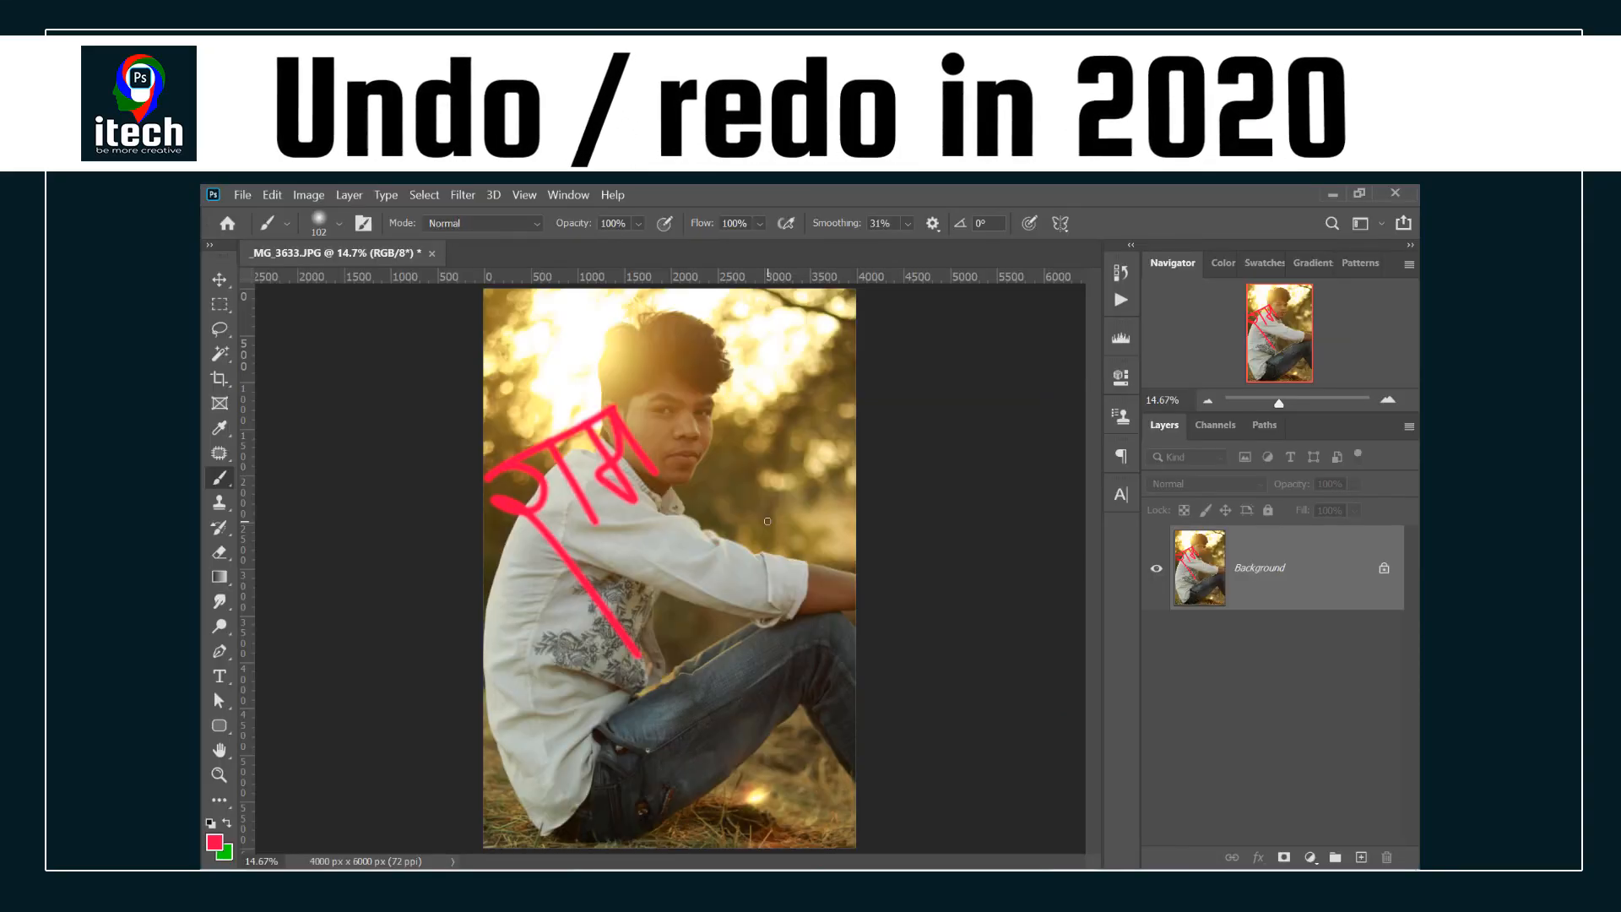
key(ctrl+z)
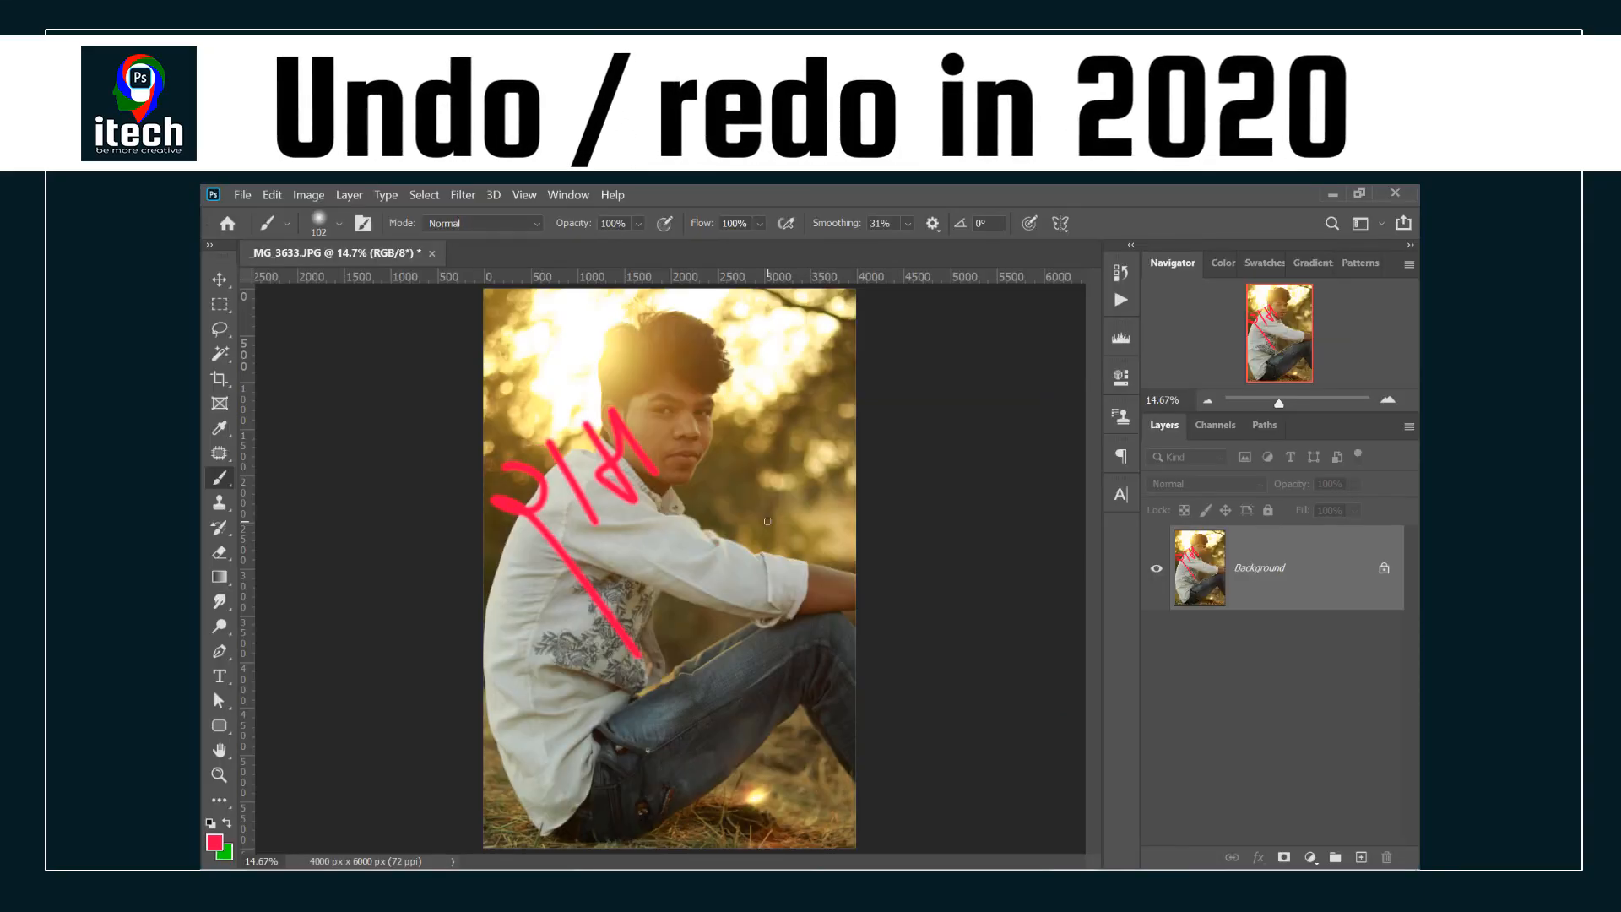
key(ctrl+z)
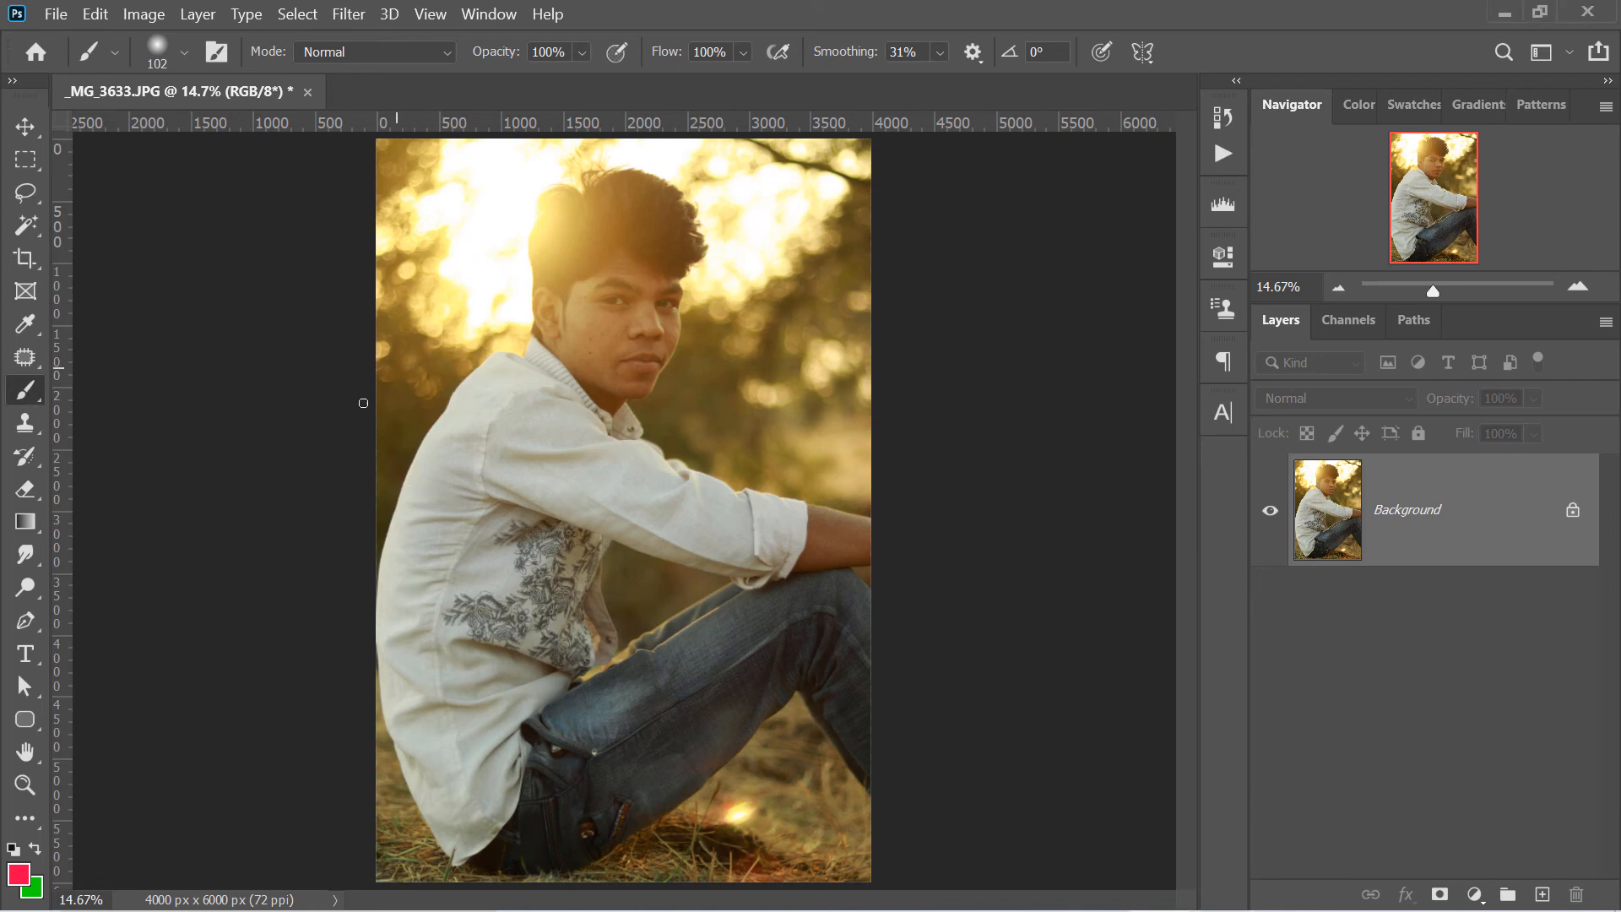
- Paint several red freehand strokes over the shoulder and shirt of _MG_3633.JPG with the 102-pixel brush
mouse_move(404, 372)
mouse_down()
mouse_move(463, 378)
mouse_move(372, 424)
mouse_move(418, 415)
mouse_move(520, 539)
mouse_up()
drag(463, 341, 530, 453)
drag(513, 319, 595, 446)
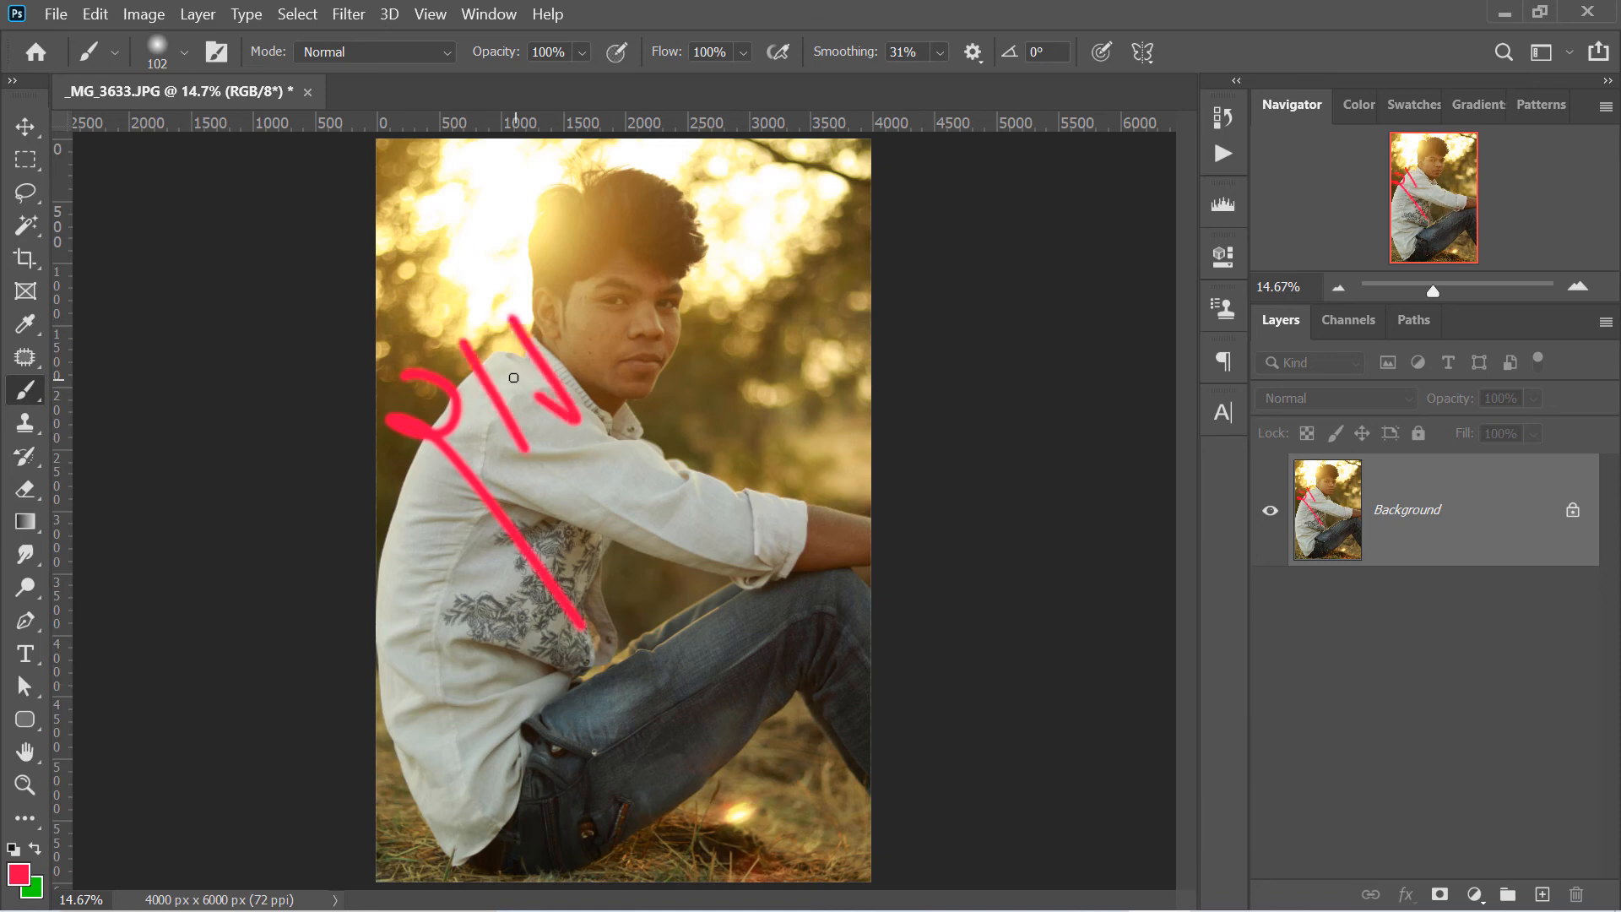
- Paint a red stroke from the cheek down past the chin and a slanted red line across the tops of the existing strokes
mouse_move(512, 378)
mouse_down()
mouse_move(575, 346)
mouse_move(540, 276)
mouse_move(606, 387)
mouse_up()
drag(379, 393, 553, 293)
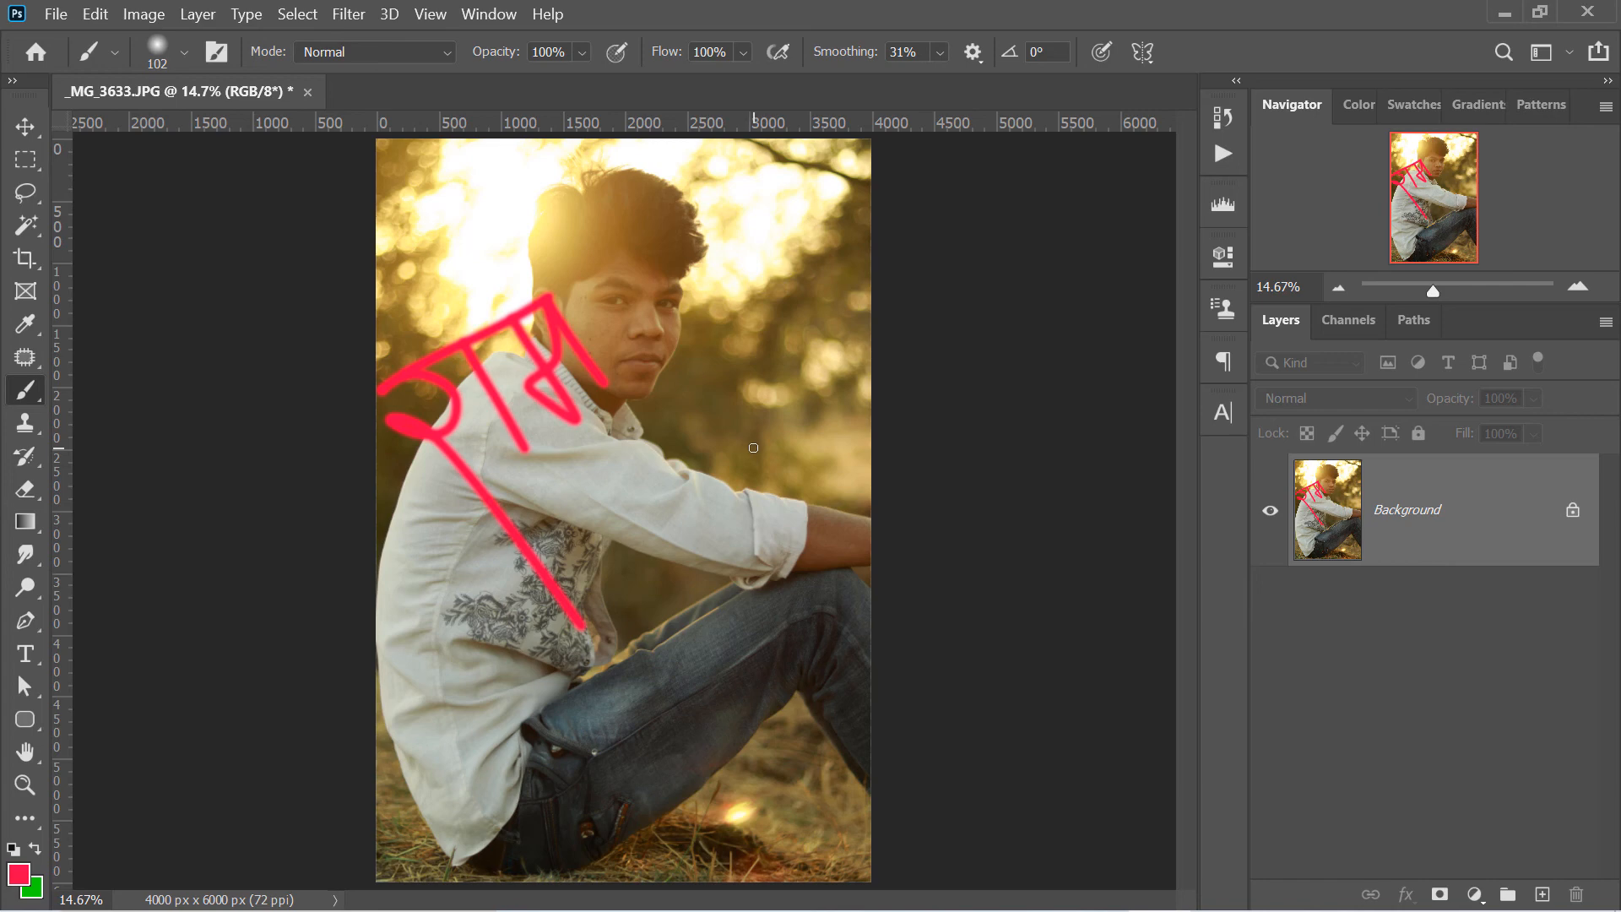
- Undo the red brush strokes one after another until the photo is free of paint
key(ctrl+z)
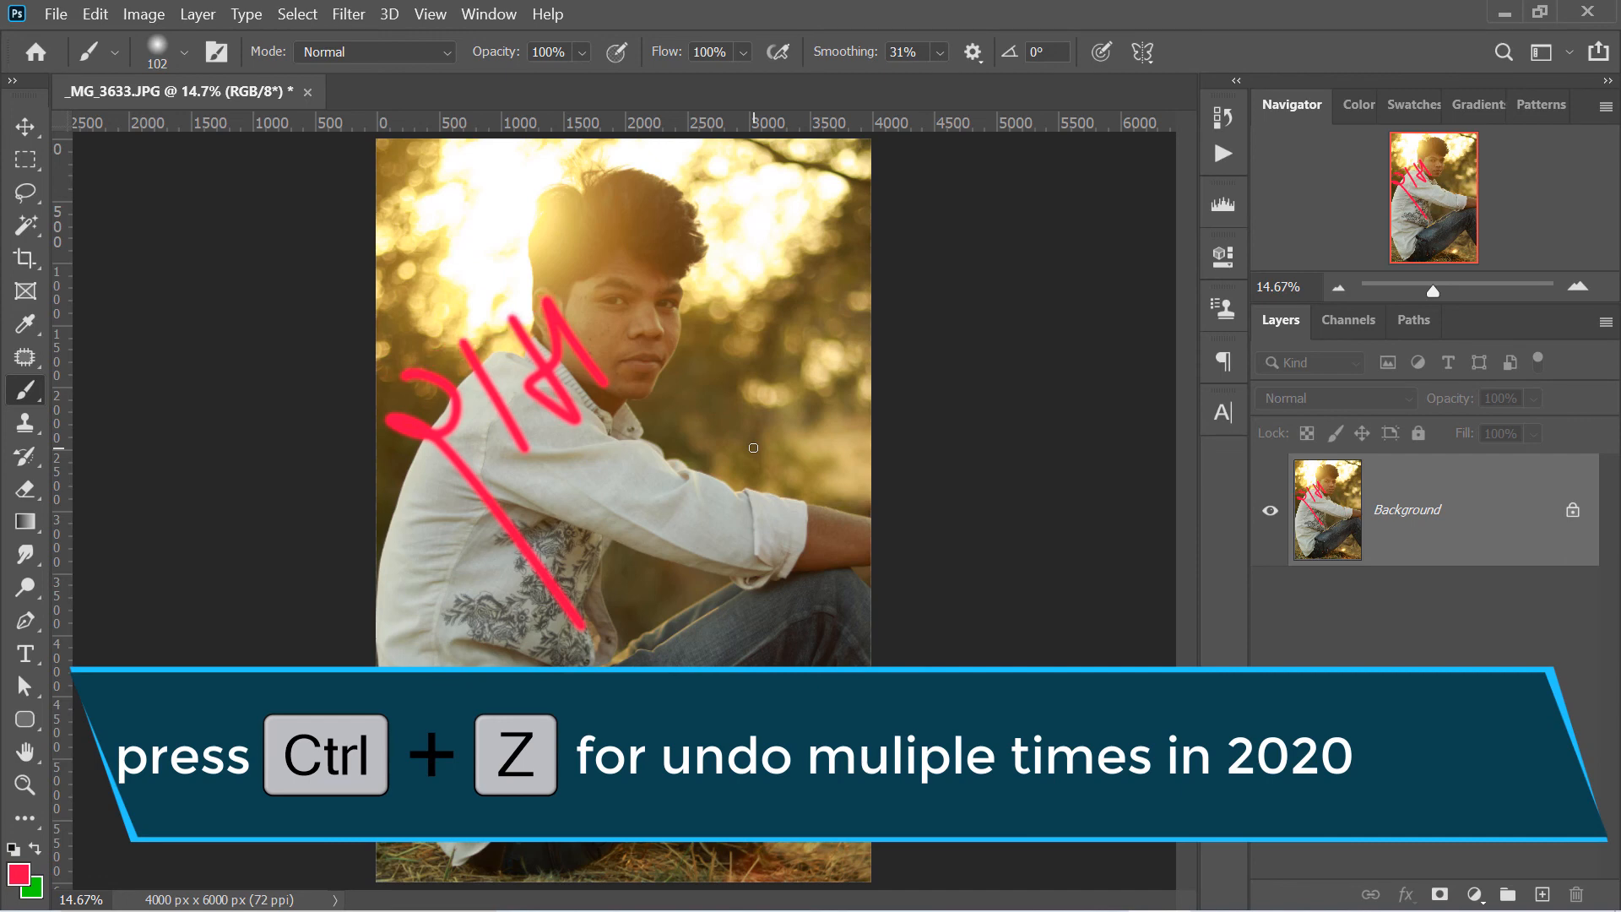
key(ctrl+z)
key(ctrl+z)
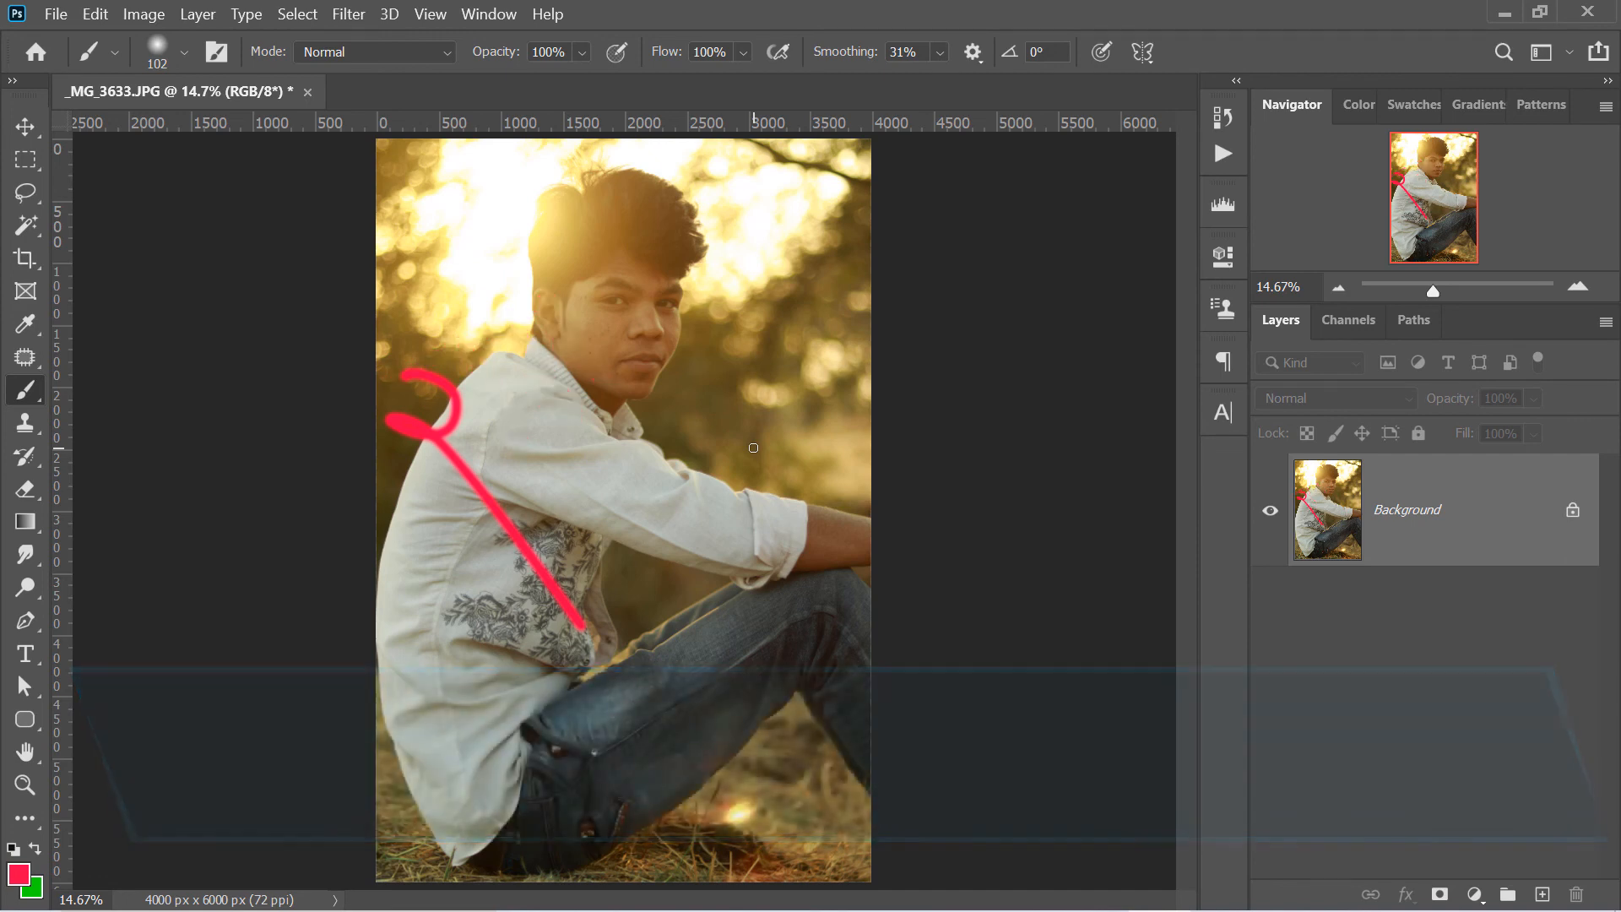
key(ctrl+z)
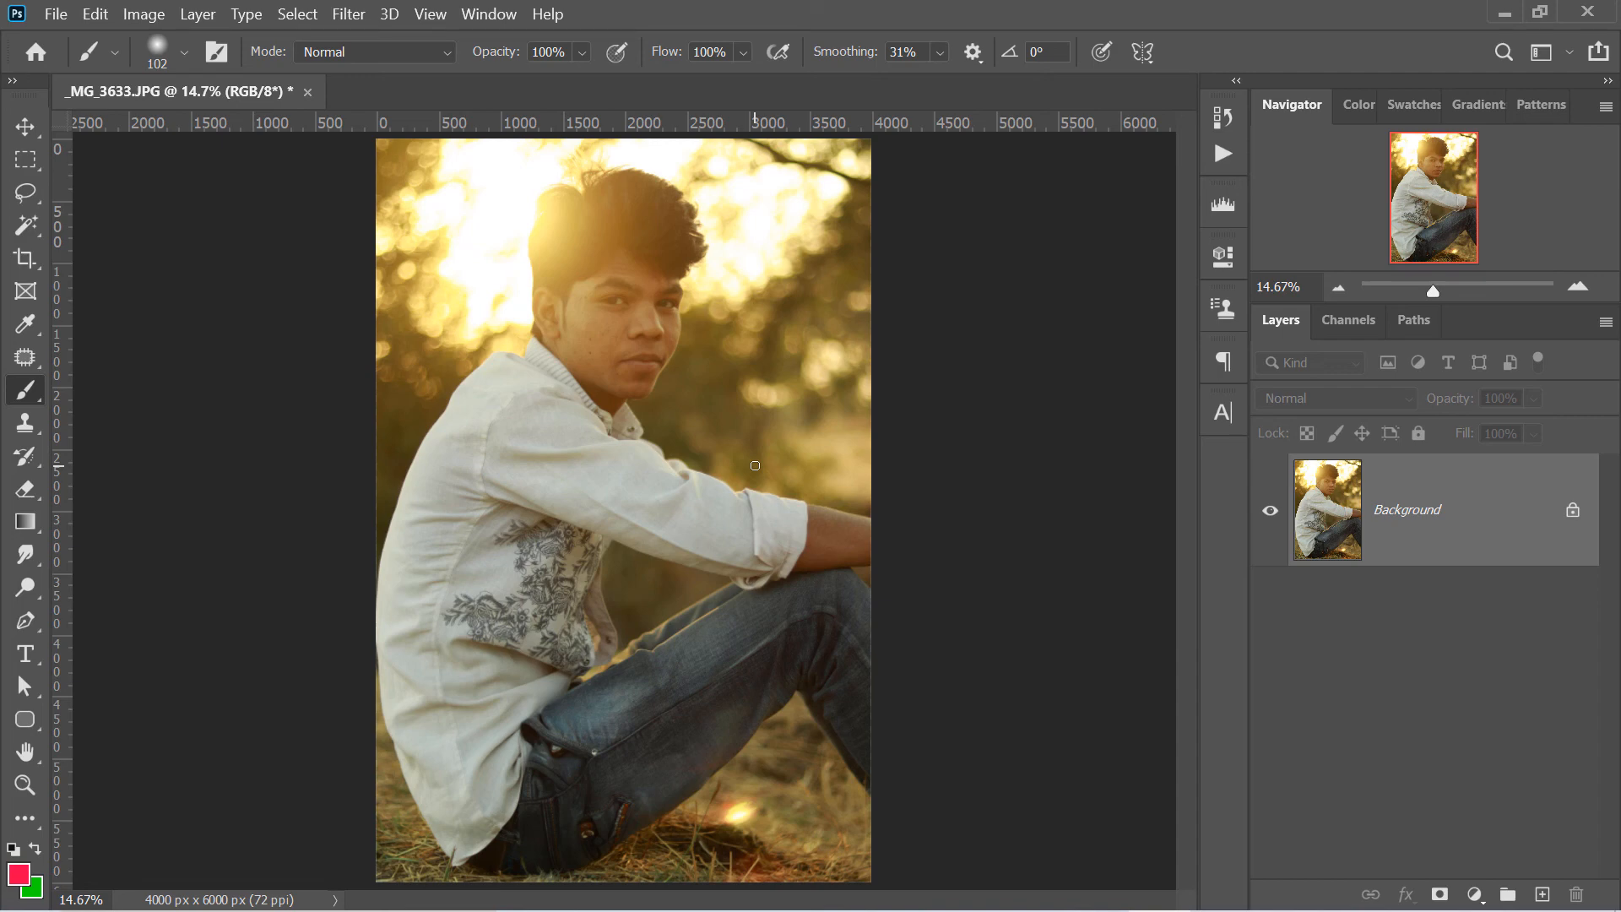
key(ctrl+alt+z)
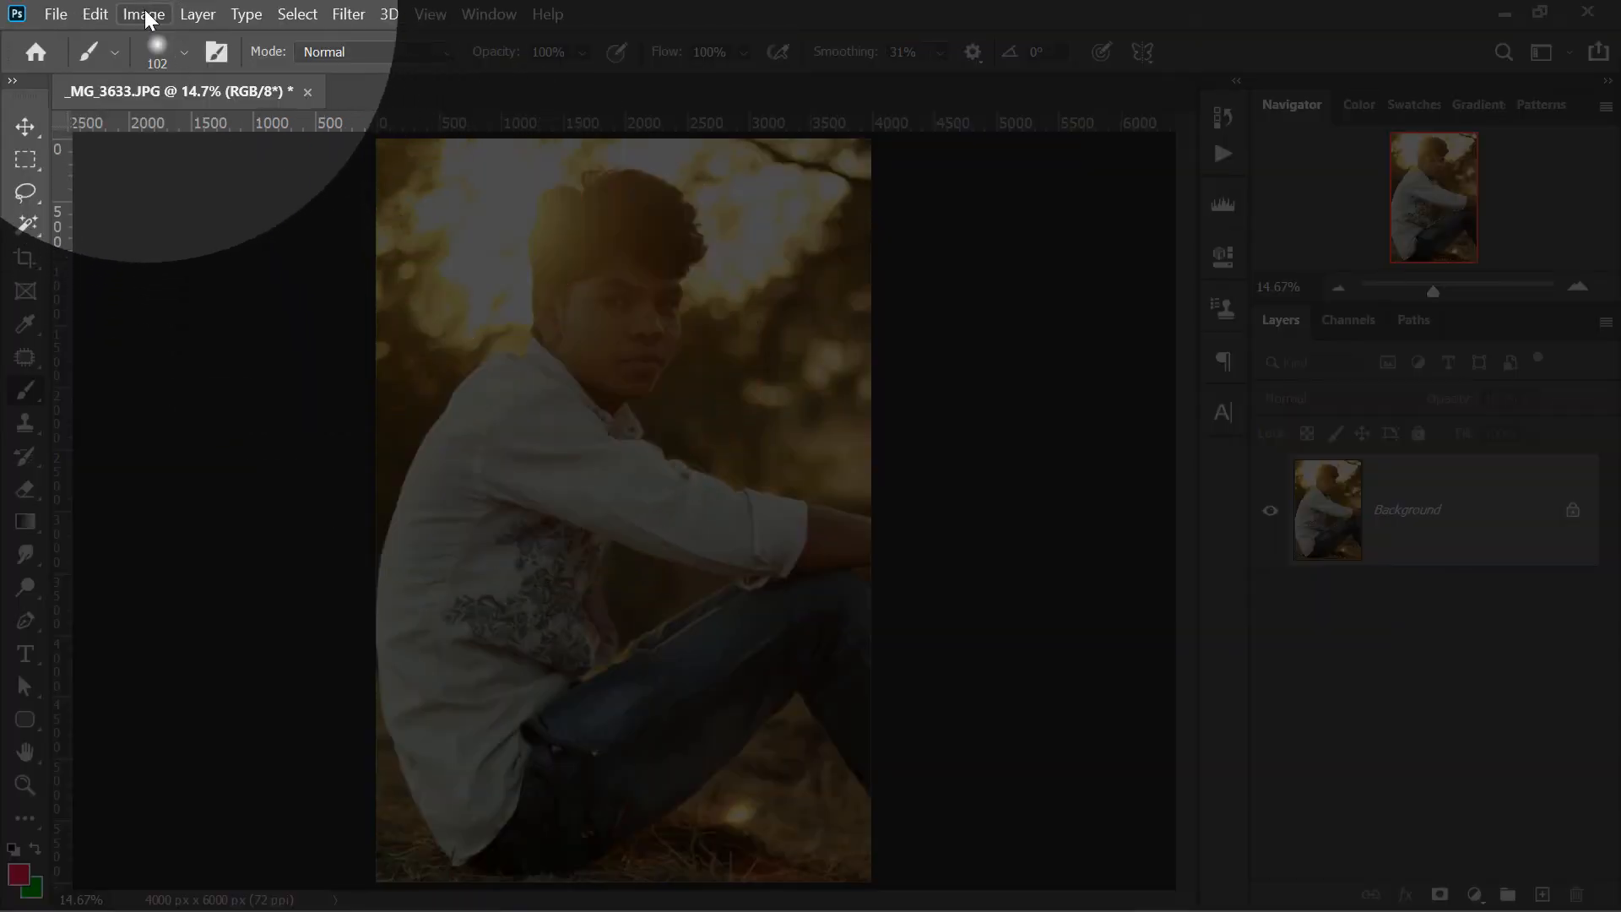
- Check the Undo and Redo commands and their shortcuts, and redo all the undone red brush strokes one by one
click(97, 15)
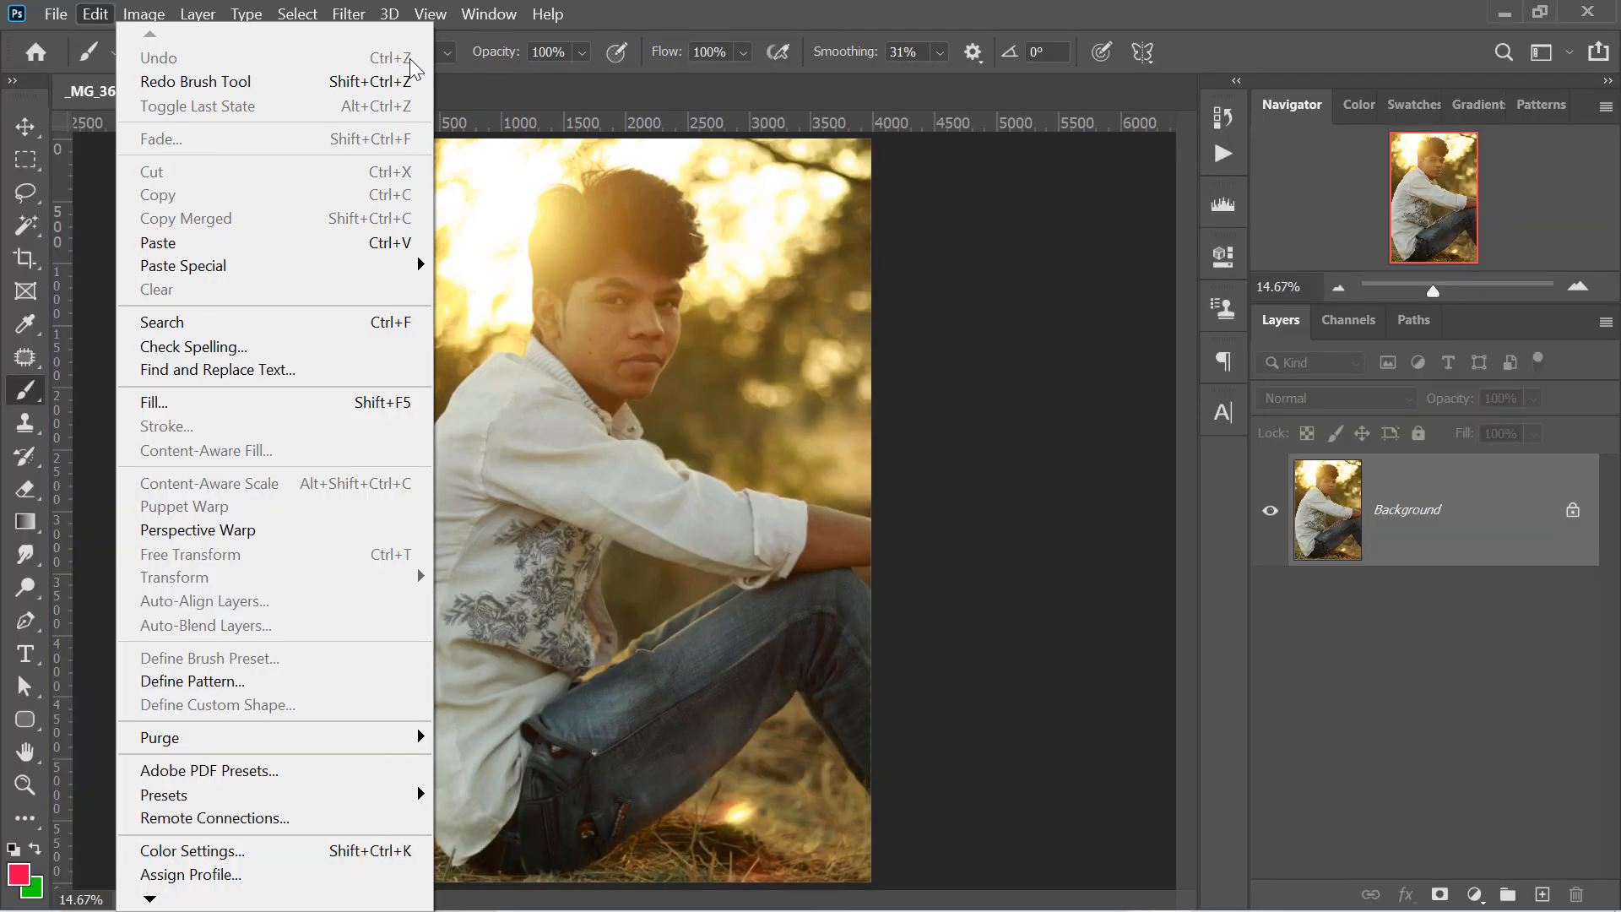
click(452, 338)
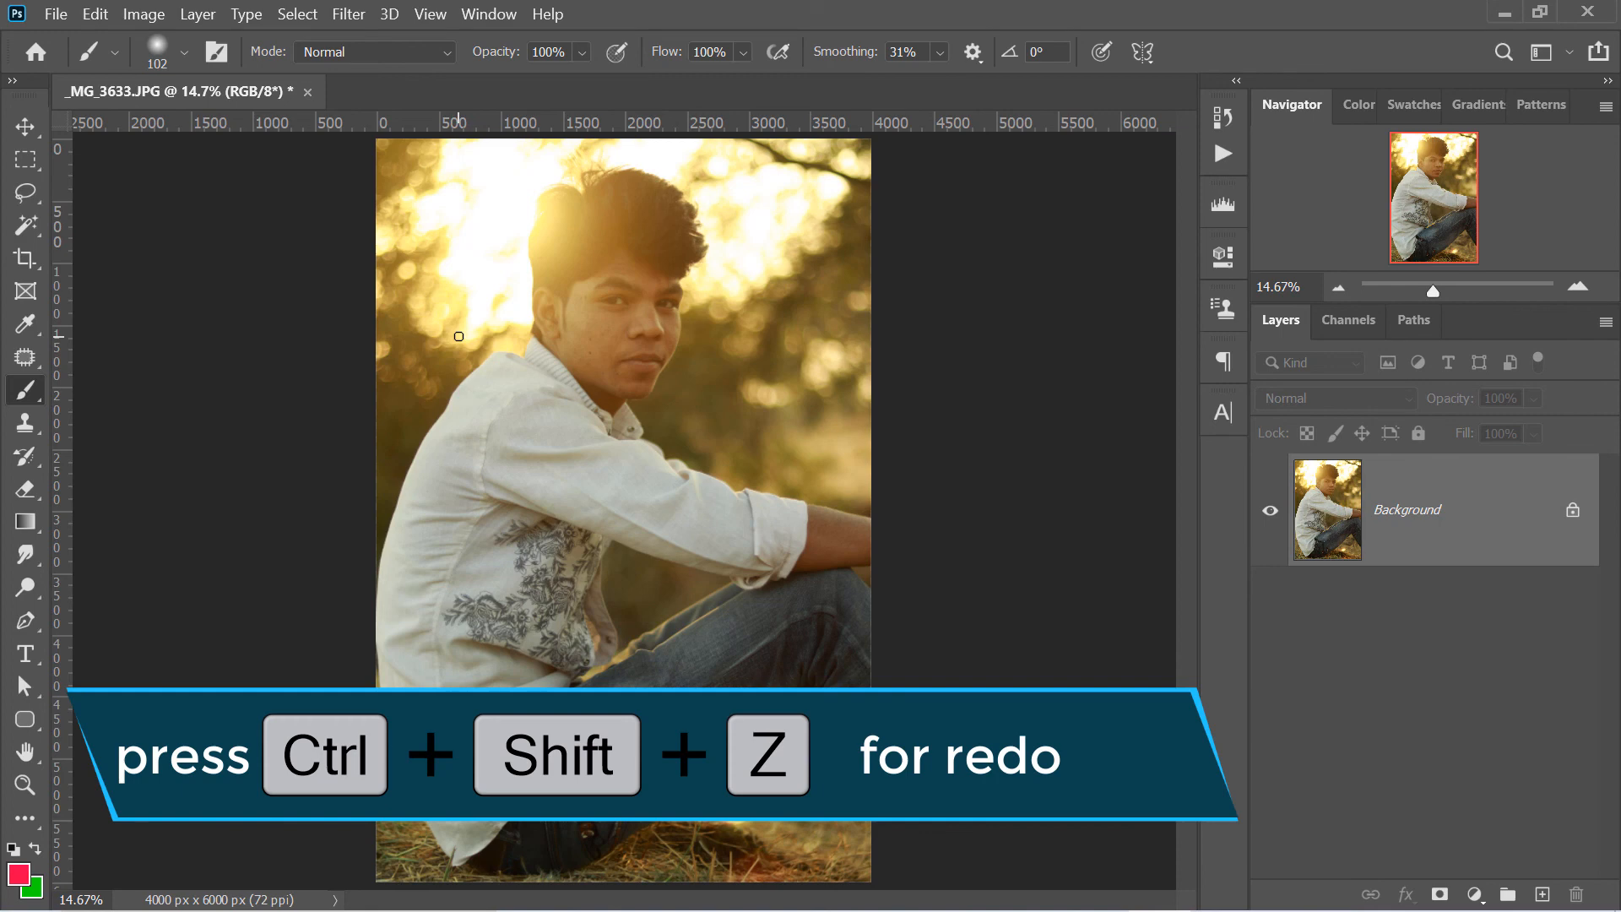
key(ctrl+shift+z)
key(ctrl+shift+z)
key(ctrl+shift+z)
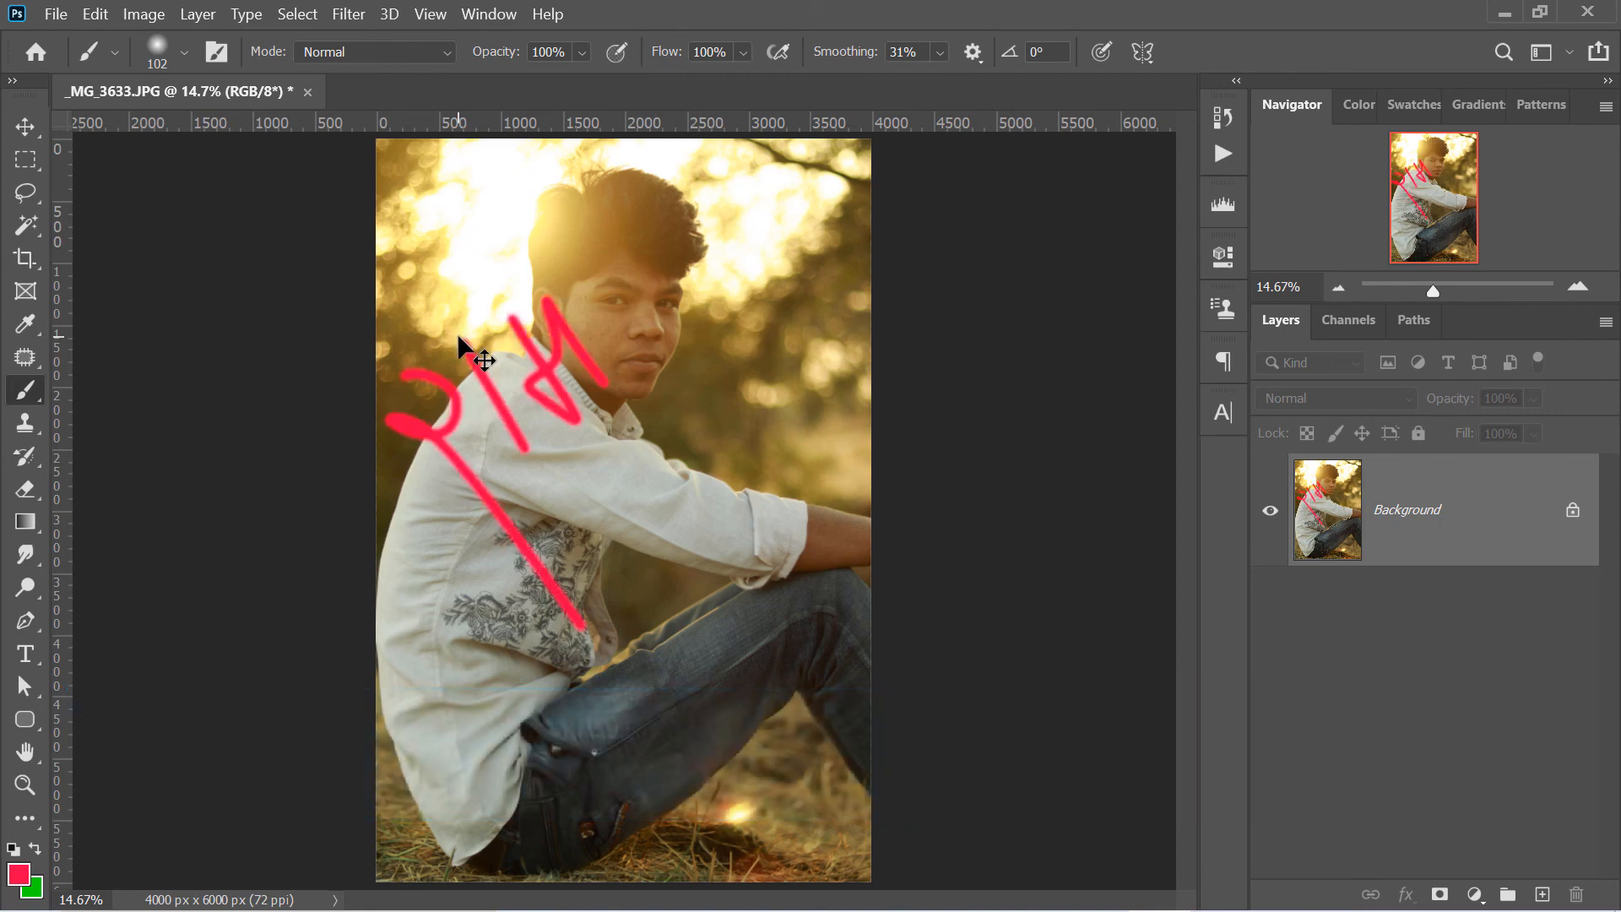
key(ctrl+shift+z)
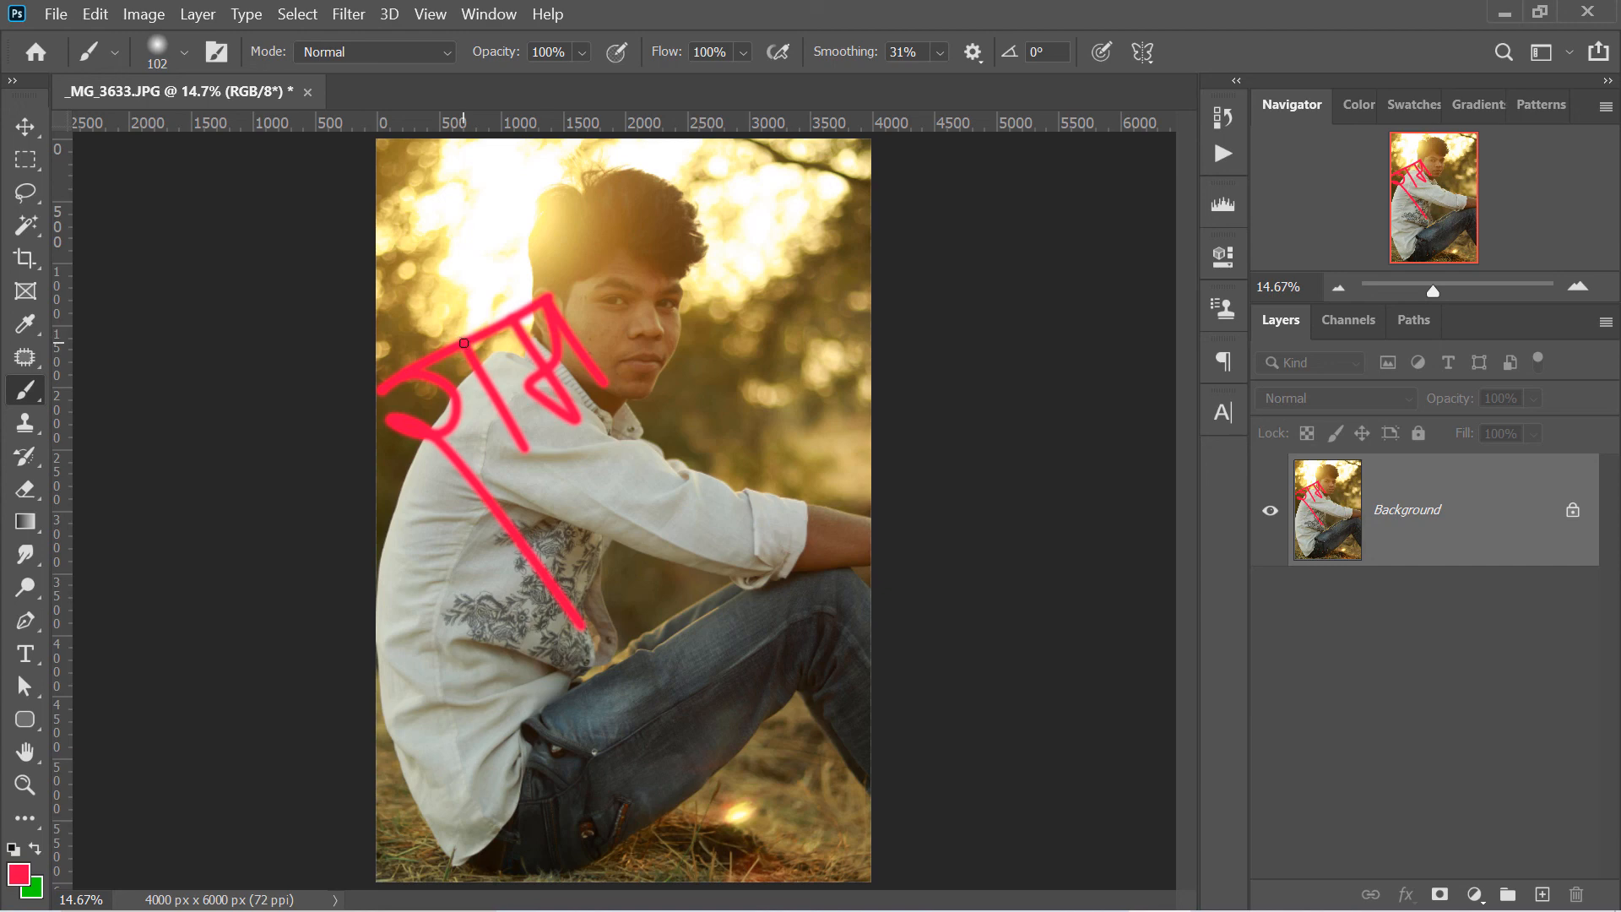
- Examine the Undo, Redo and Toggle Last State commands and their shortcuts
click(144, 14)
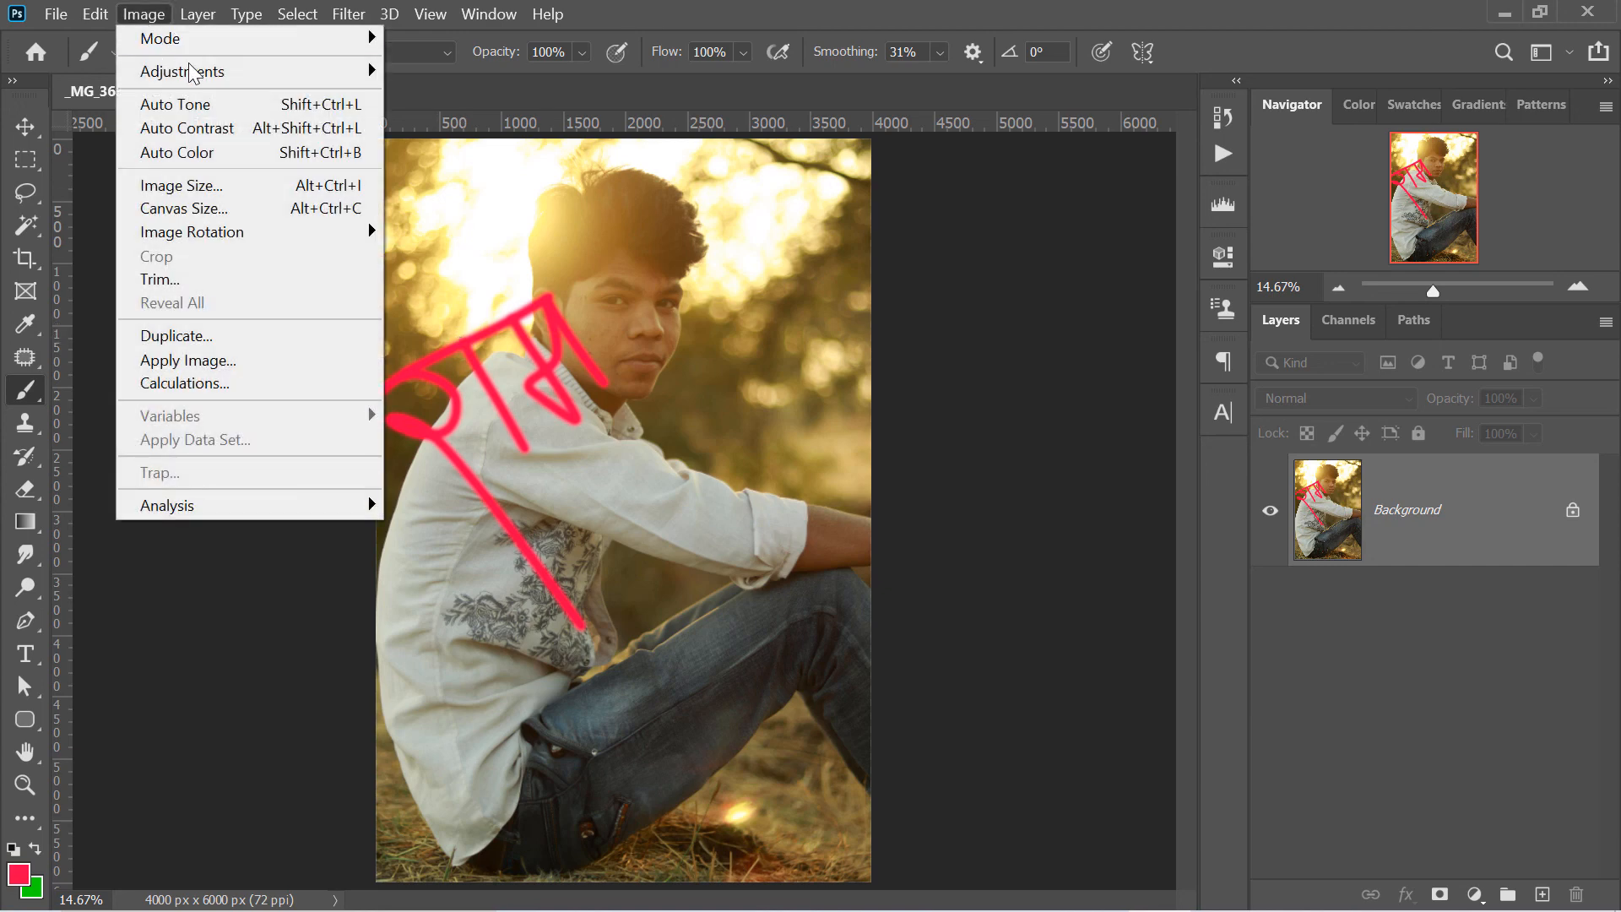
mouse_move(103, 15)
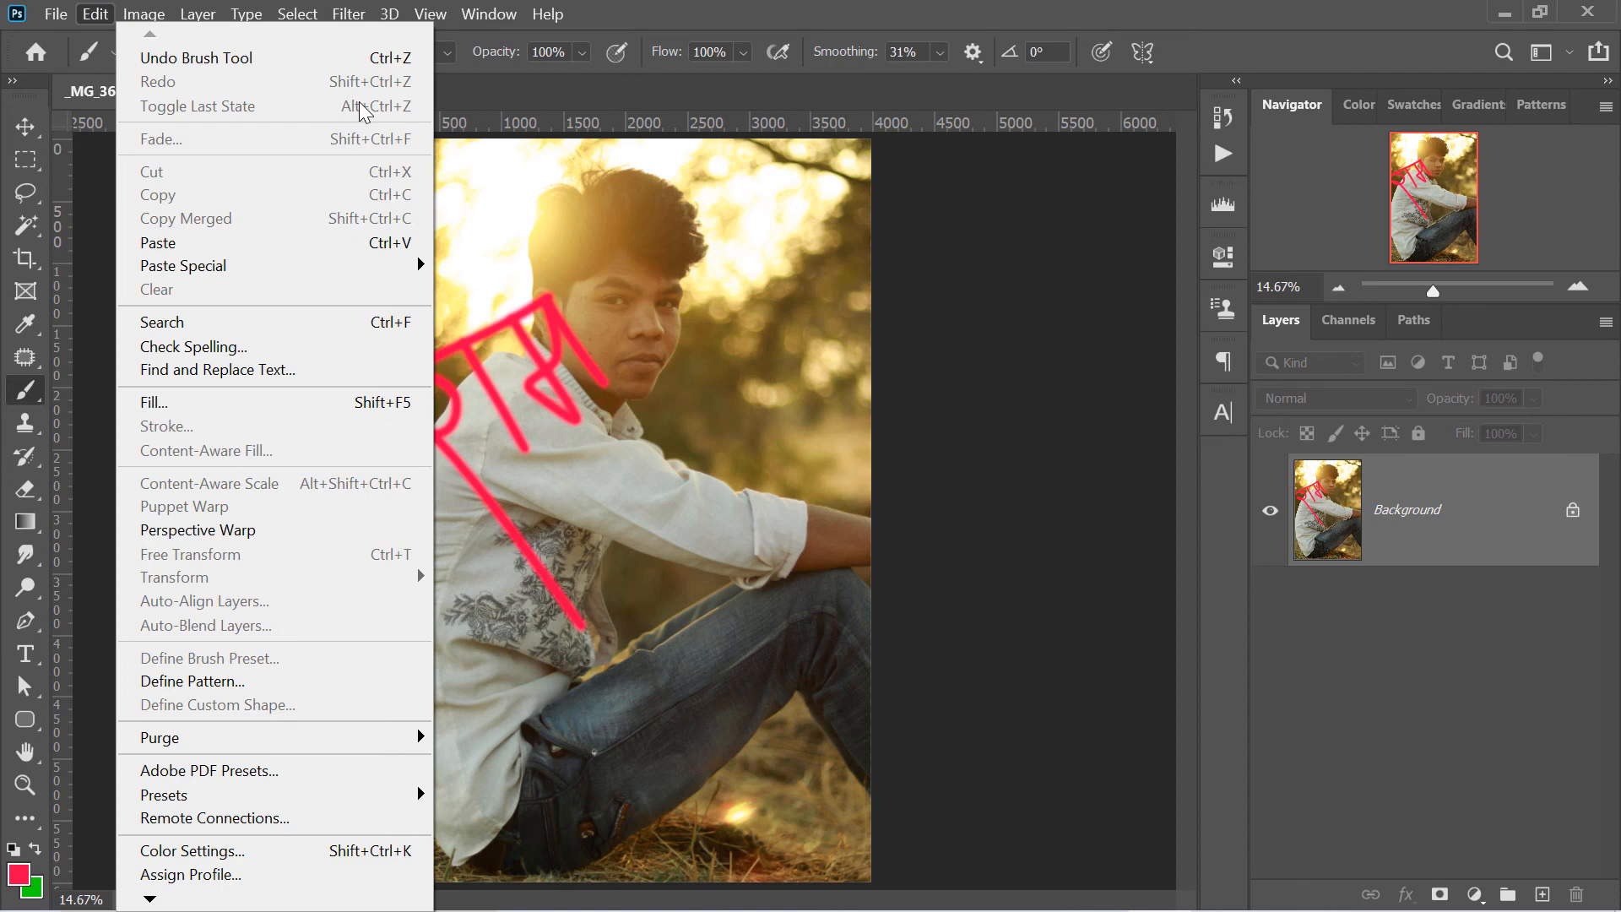